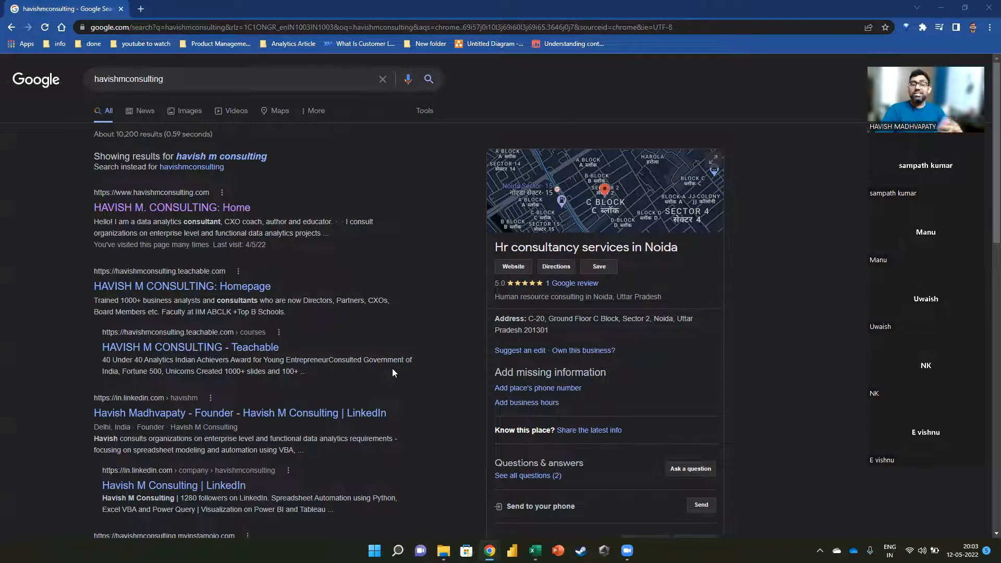
Switch from Chrome to the Excel workbook Book1 listing Power BI learning expectations
key("alt+Tab")
key("alt+Tab")
key("alt+Tab")
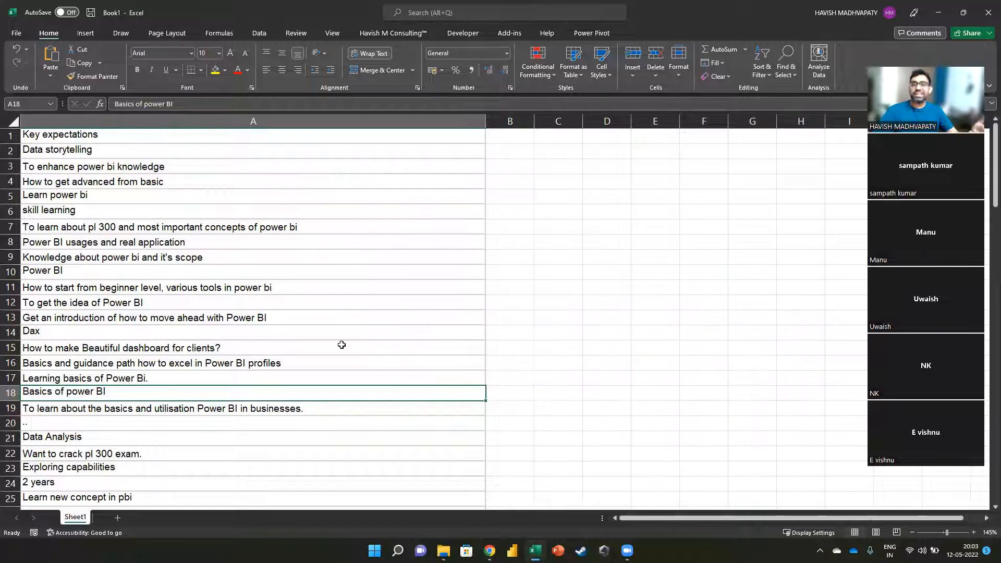
Review the first expectation responses under Key expectations, rows 4 to 11, including pl 300
key("Up")
key("Up")
key("ctrl+Up")
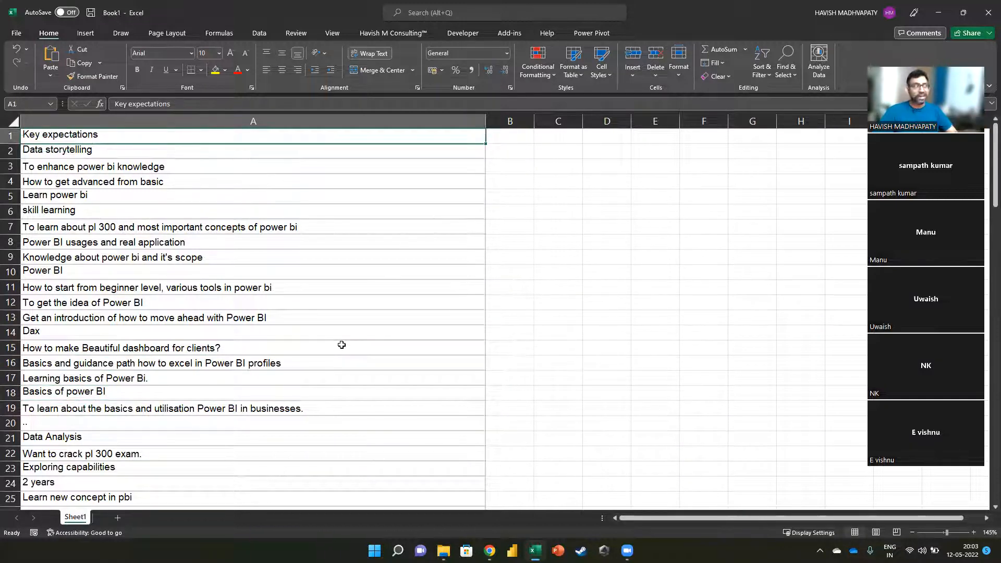
key("Down")
left_click_drag(106, 200, 103, 214)
left_click(155, 183)
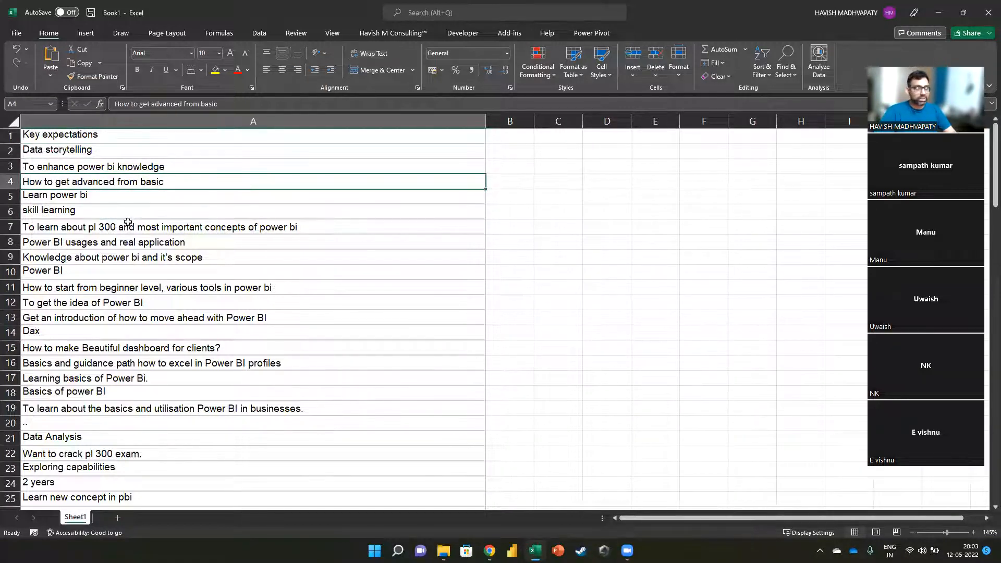
left_click(111, 288)
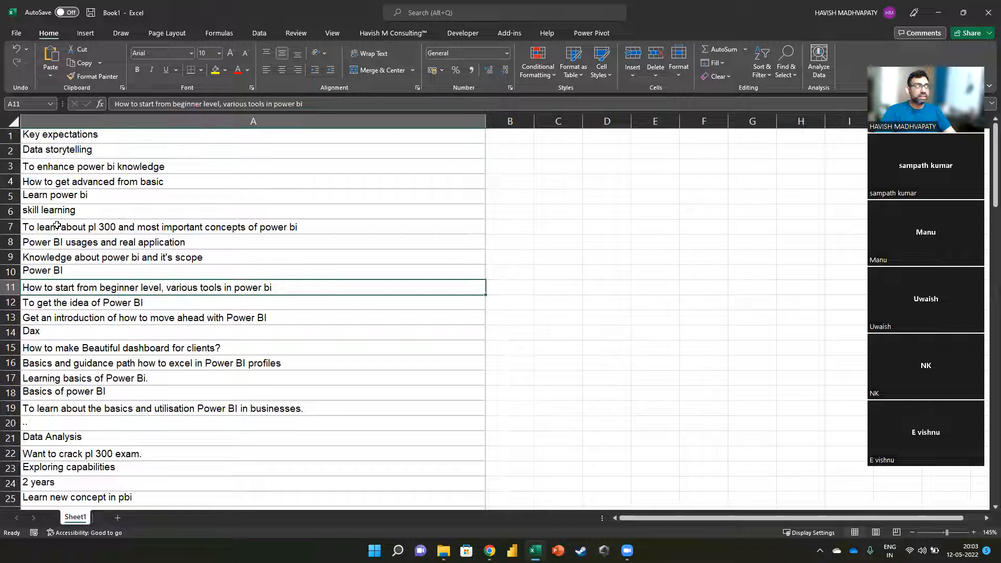
left_click(130, 227)
left_click_drag(130, 226, 172, 241)
left_click(202, 240)
left_click(202, 230)
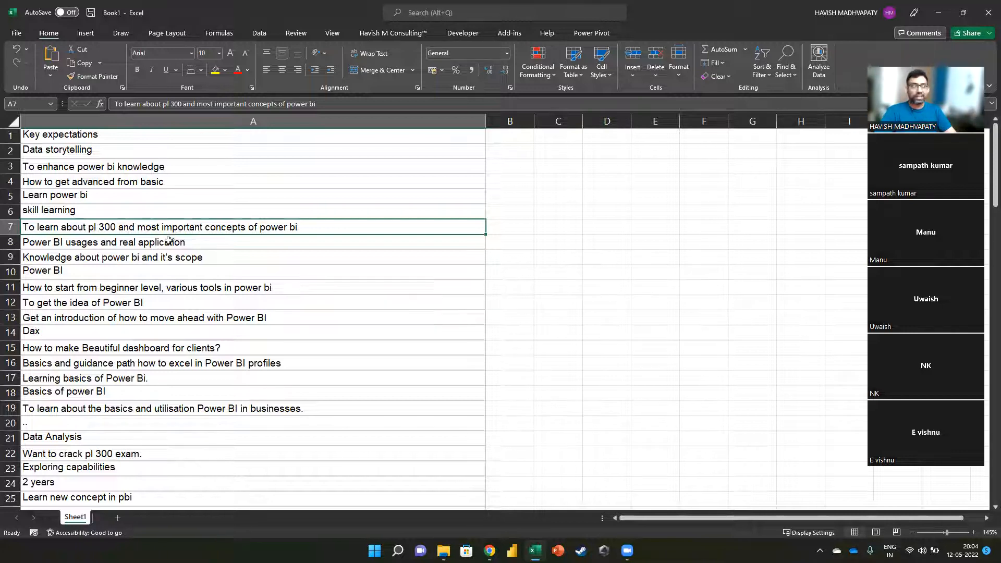
Read responses from row 15 to rows 49–50, including Certification preparation and KPI visualizations
scroll(169, 241, "down", 2)
left_click(182, 260)
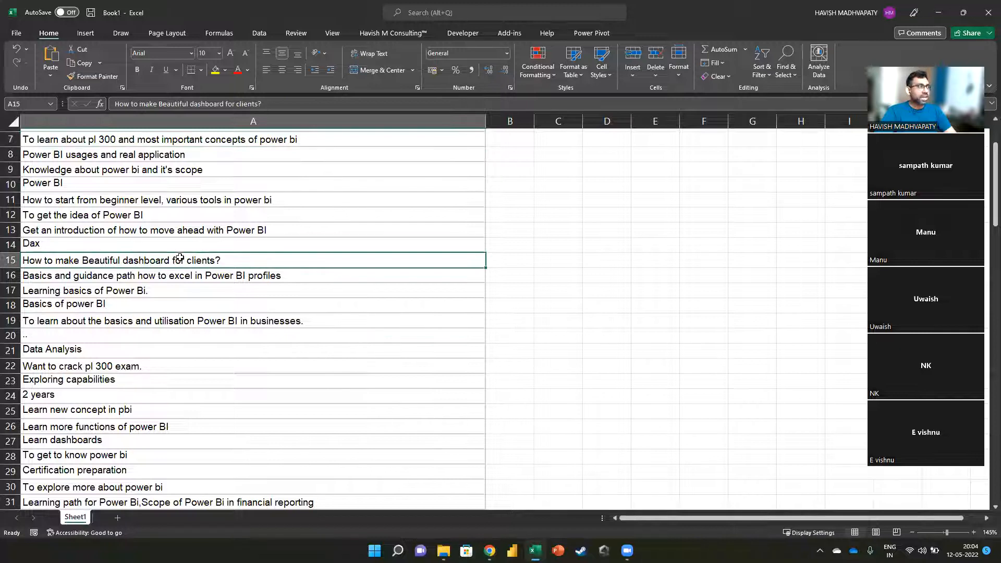
left_click(165, 298)
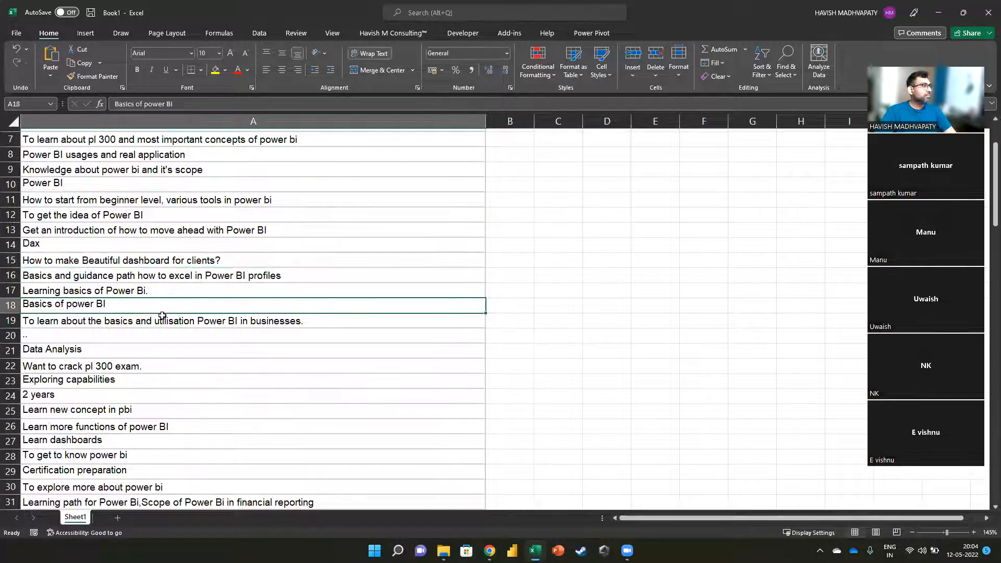
scroll(159, 323, "down", 2)
scroll(141, 340, "down", 3)
left_click(150, 254)
left_click(159, 316)
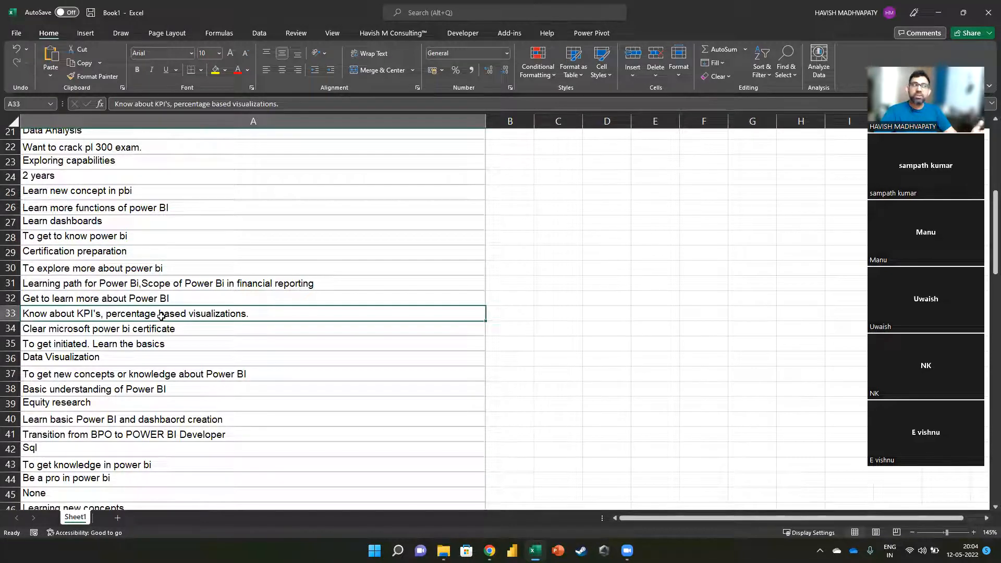
scroll(159, 318, "down", 2)
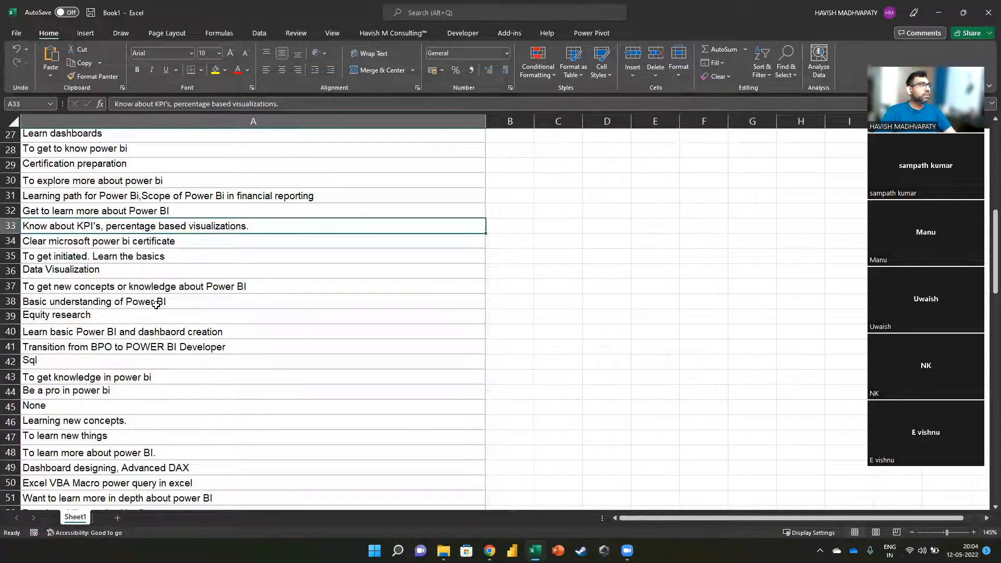
left_click(145, 345)
scroll(143, 344, "down", 2)
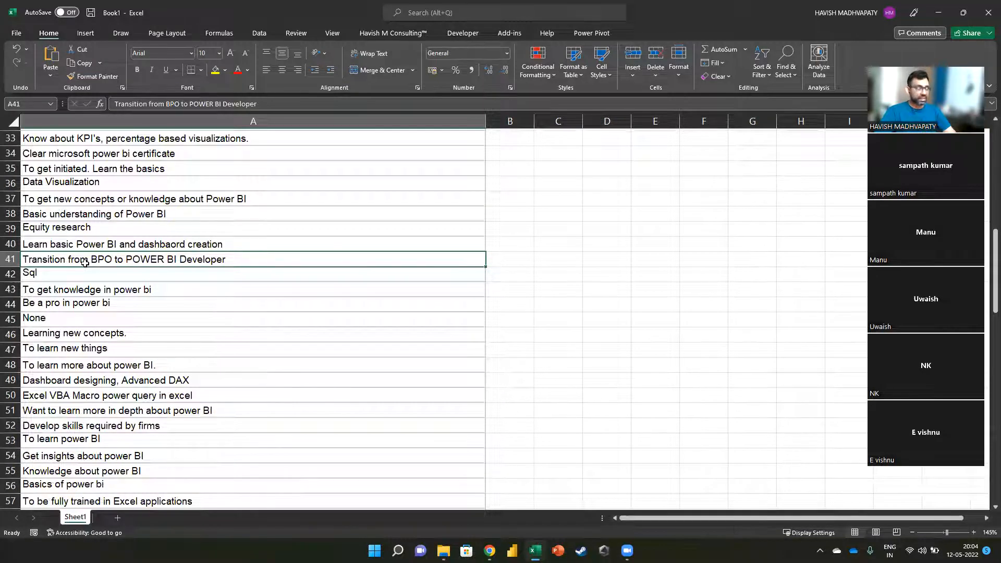
scroll(102, 335, "down", 2)
left_click_drag(127, 293, 161, 302)
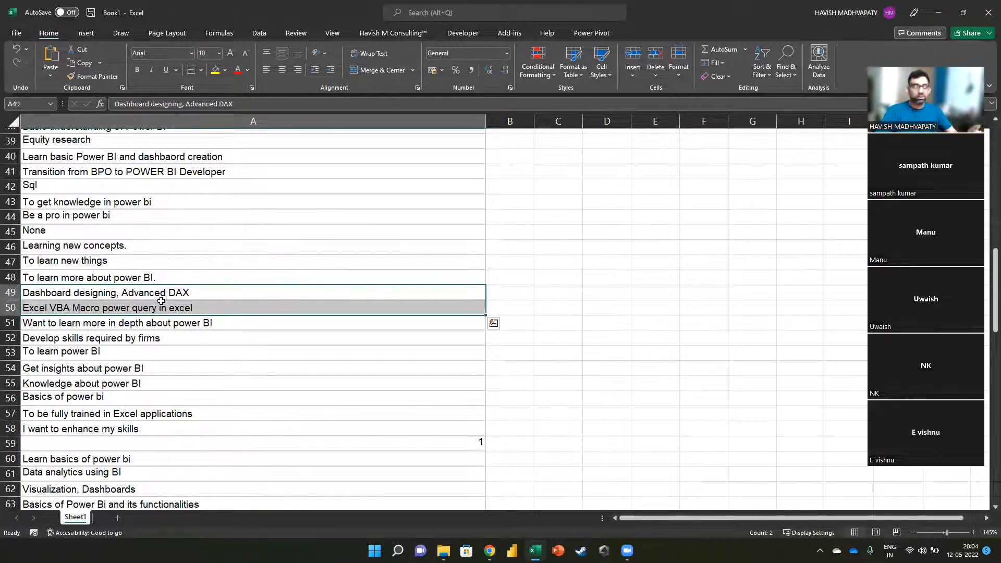
Continue through responses from row 54, including Excel applications and Visuals and Reports
left_click(114, 370)
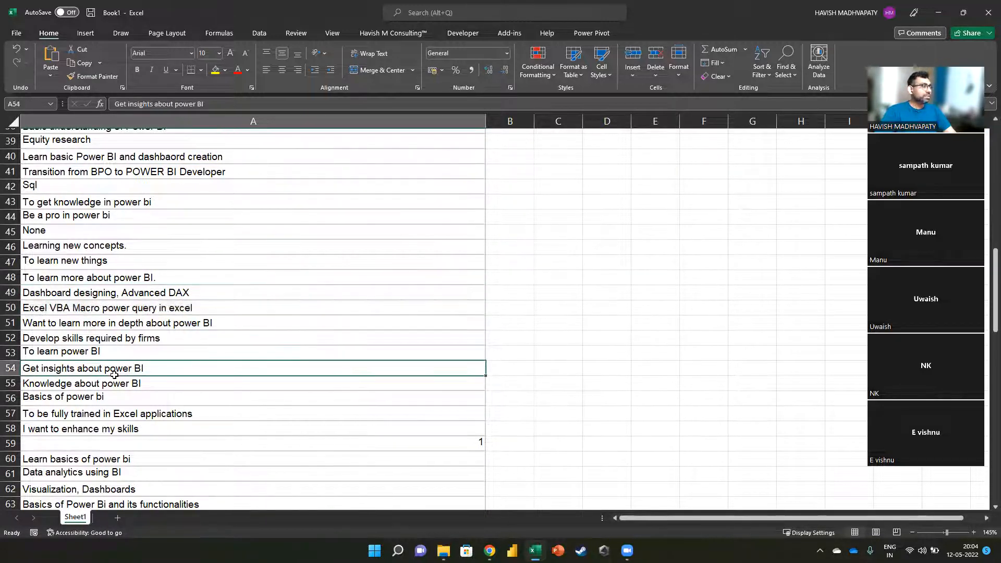
scroll(114, 375, "down", 5)
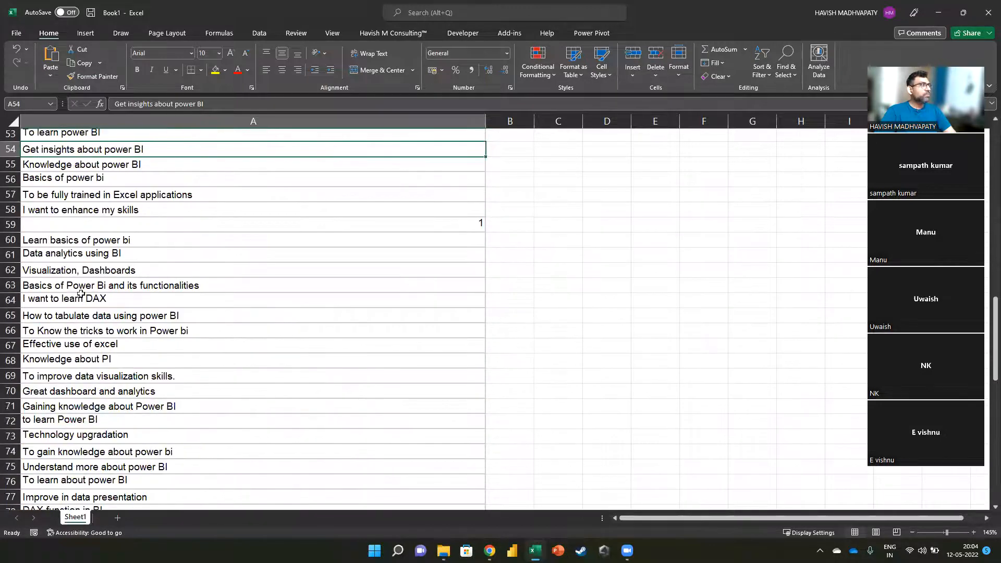
left_click(118, 196)
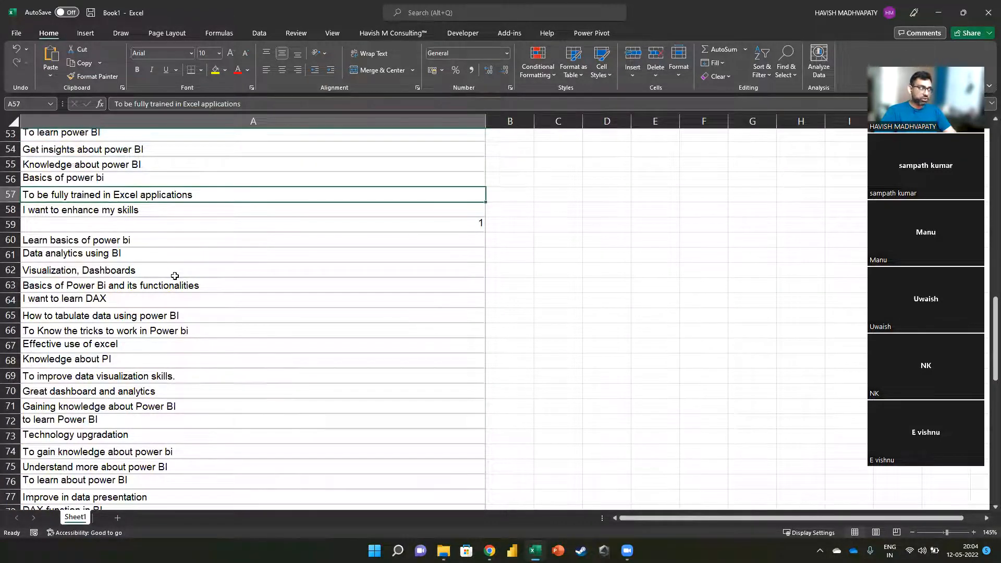
scroll(175, 276, "down", 2)
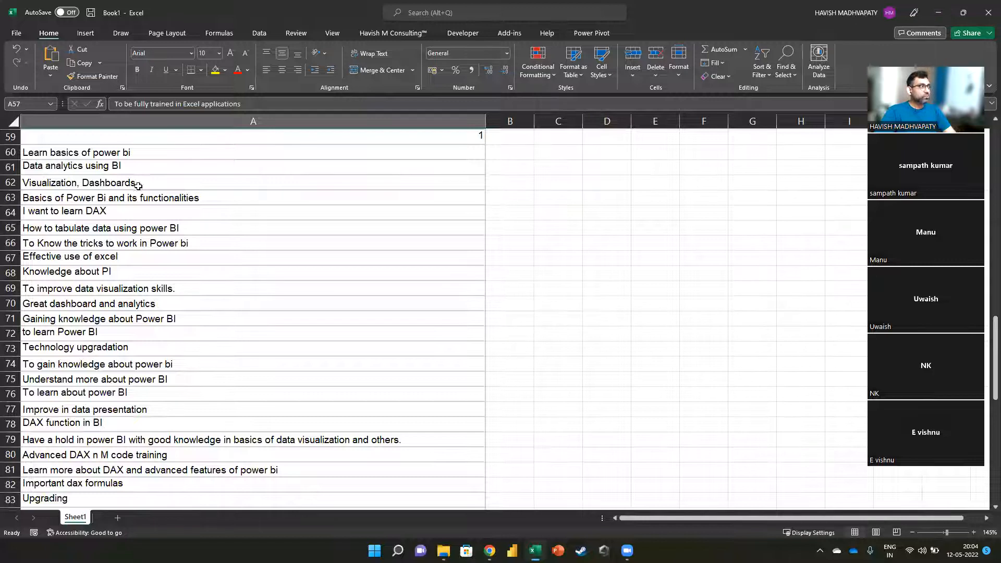
scroll(136, 344, "down", 3)
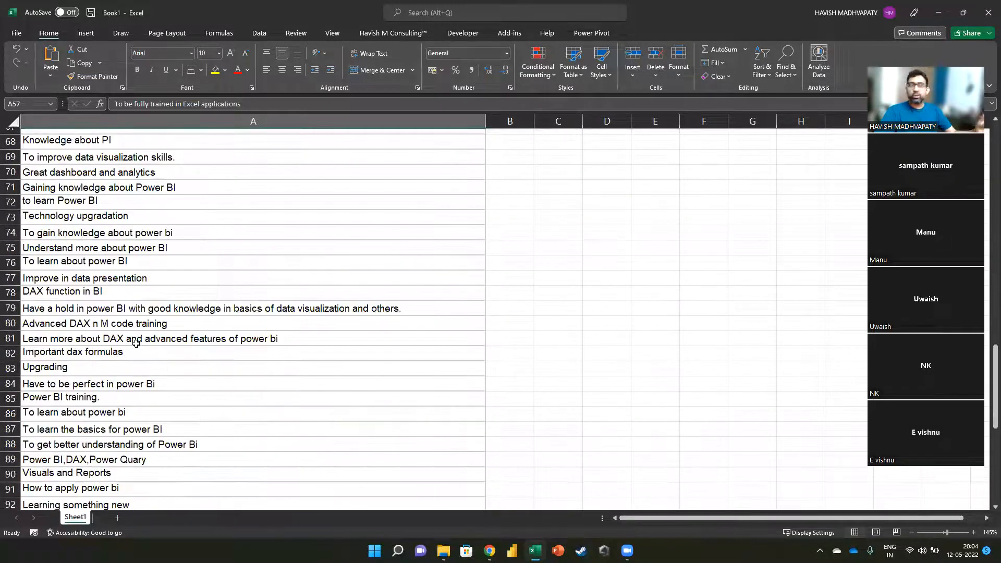
scroll(136, 340, "down", 2)
scroll(135, 336, "down", 2)
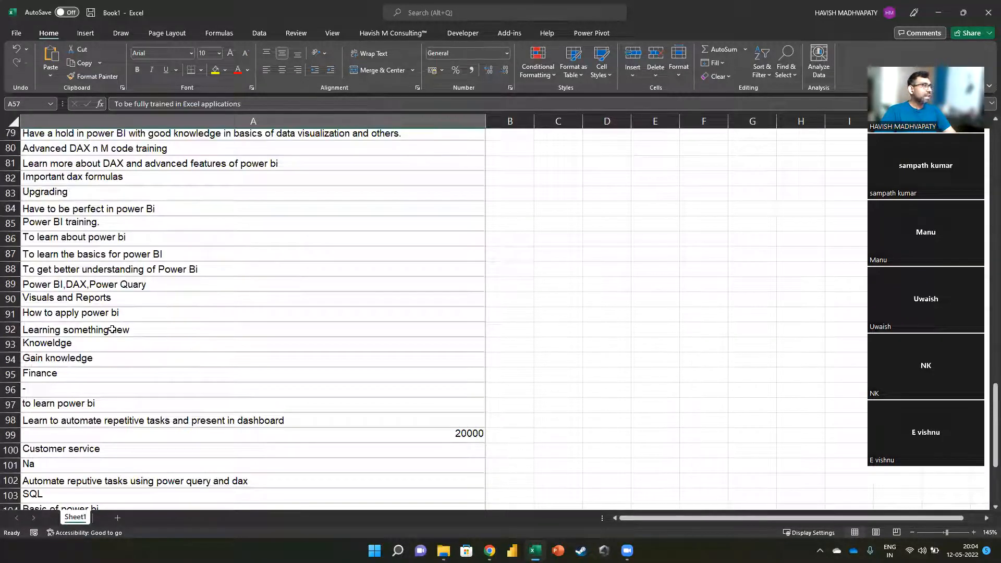
left_click(117, 308)
scroll(123, 372, "down", 4)
Read the final responses from Finance in row 95 to row 114, then close Book1
left_click(59, 202)
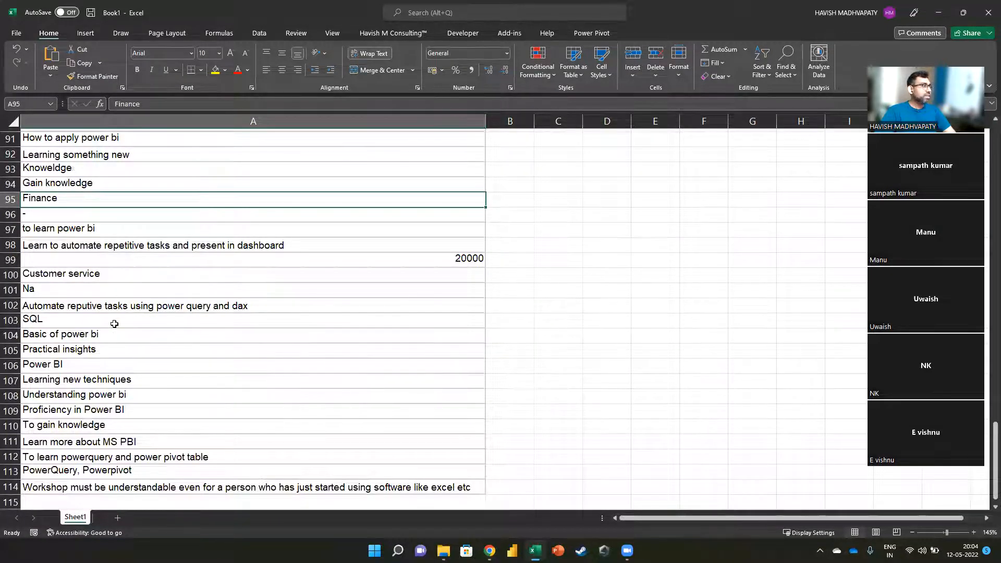
scroll(111, 323, "down", 2)
left_click(95, 379)
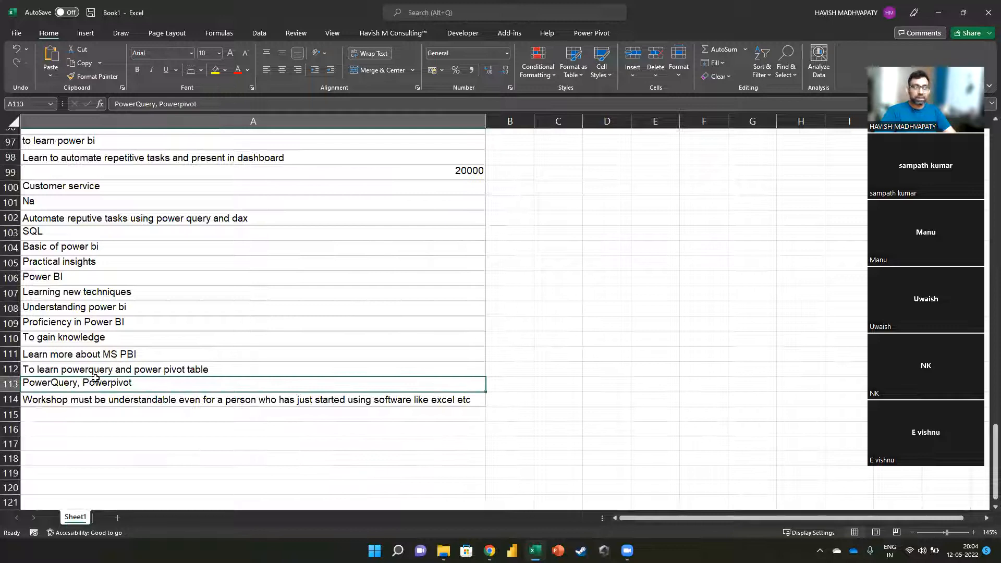
left_click(88, 399)
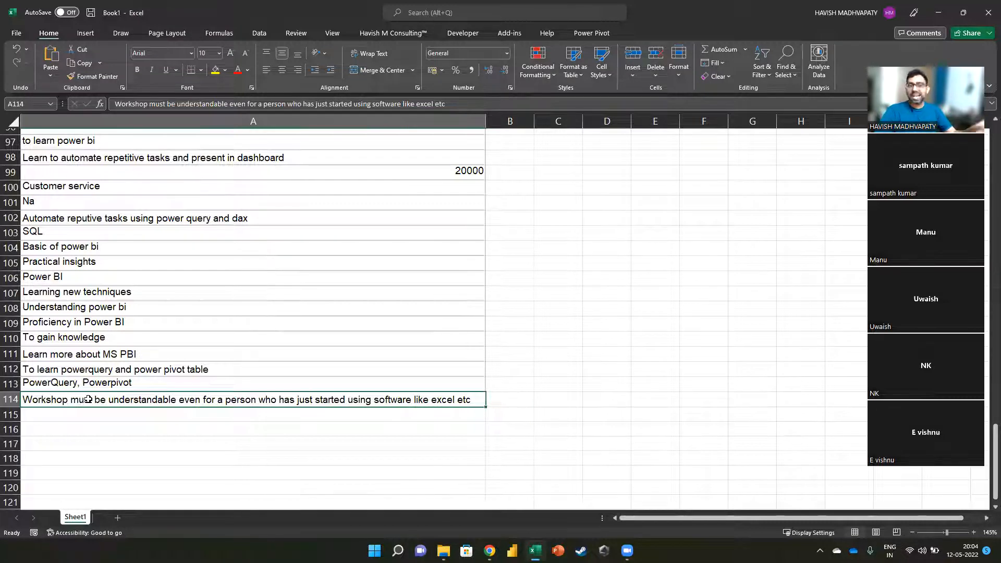
left_click(987, 12)
Close Excel without saving and launch Notepad++ maximized
left_click(583, 333)
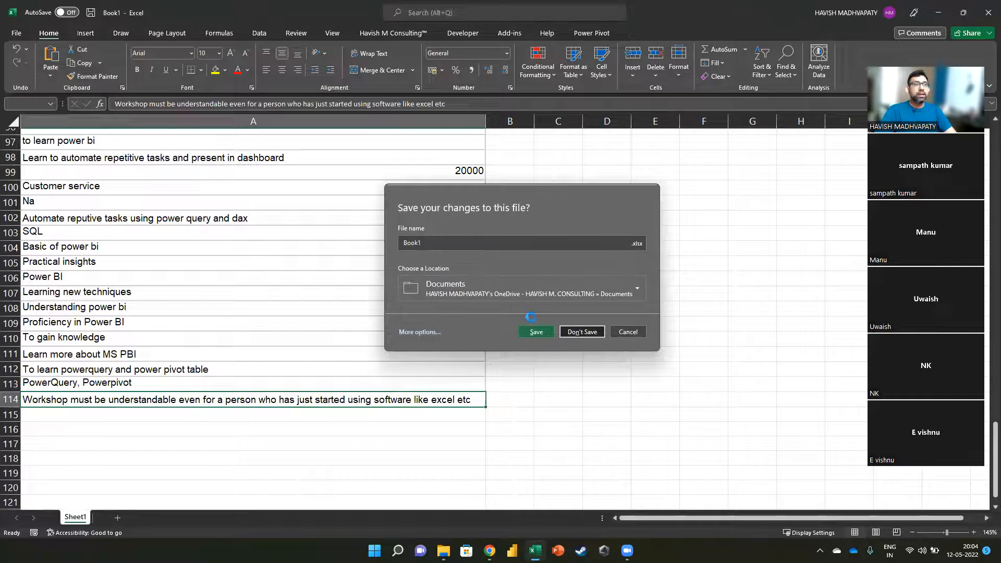
key("super")
type("notepad++")
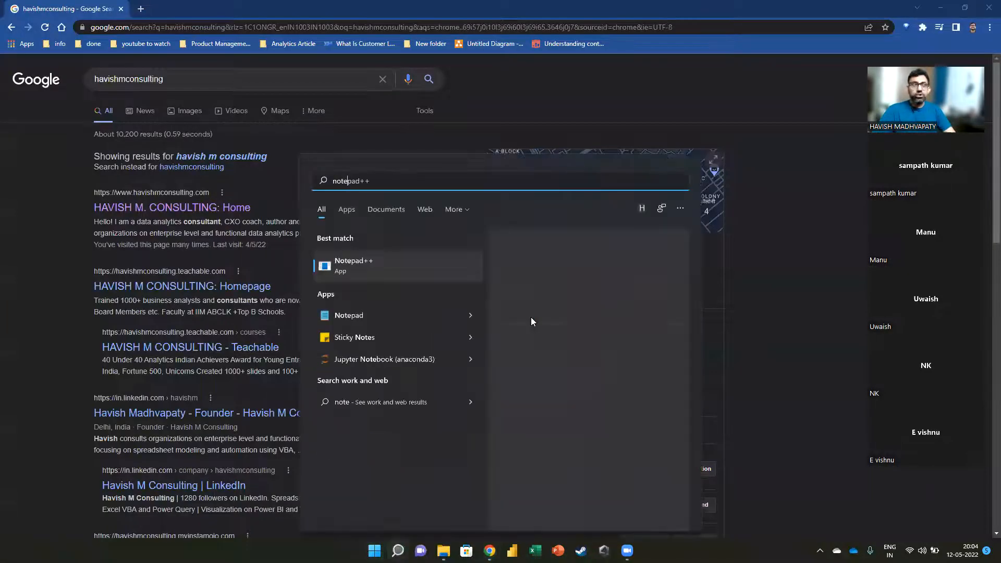
key("Return")
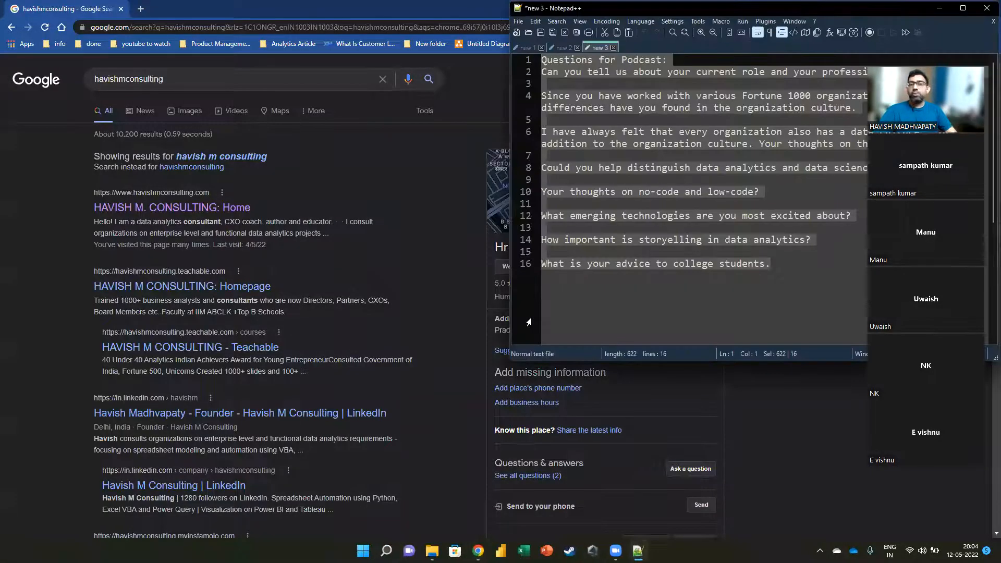
left_click(968, 10)
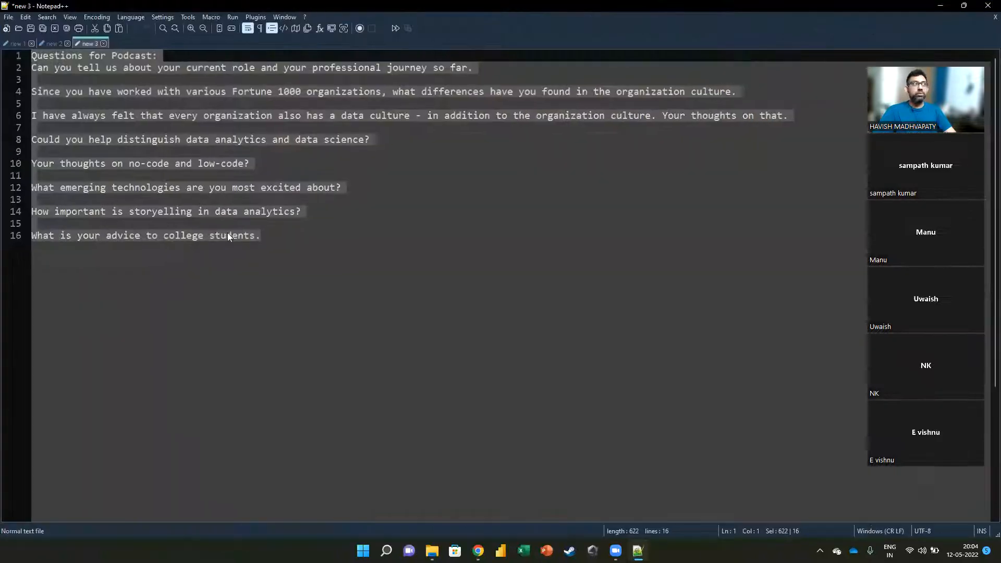
Add a blank new Notepad++ tab, then return to the Chrome search results
left_click(6, 29)
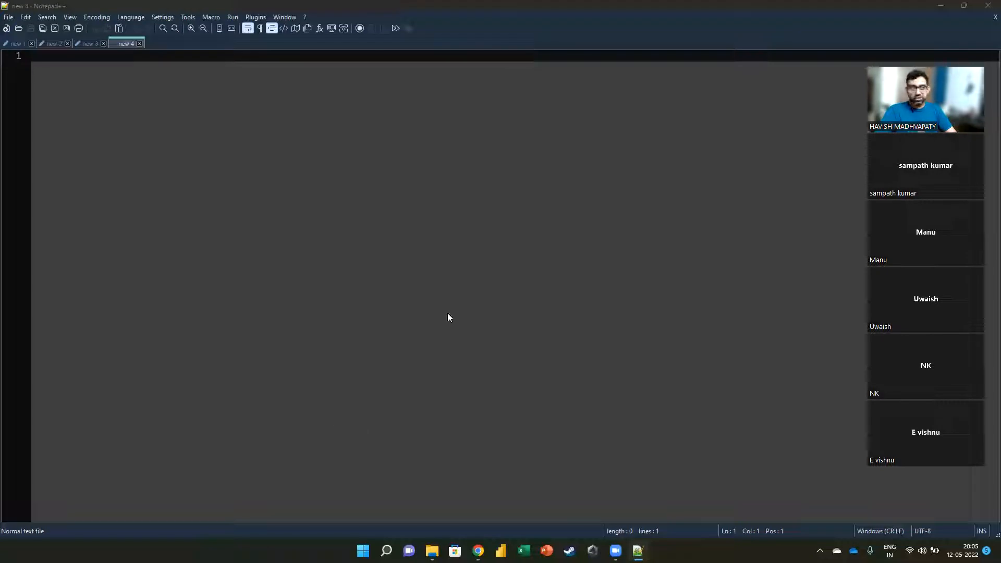
left_click(166, 154)
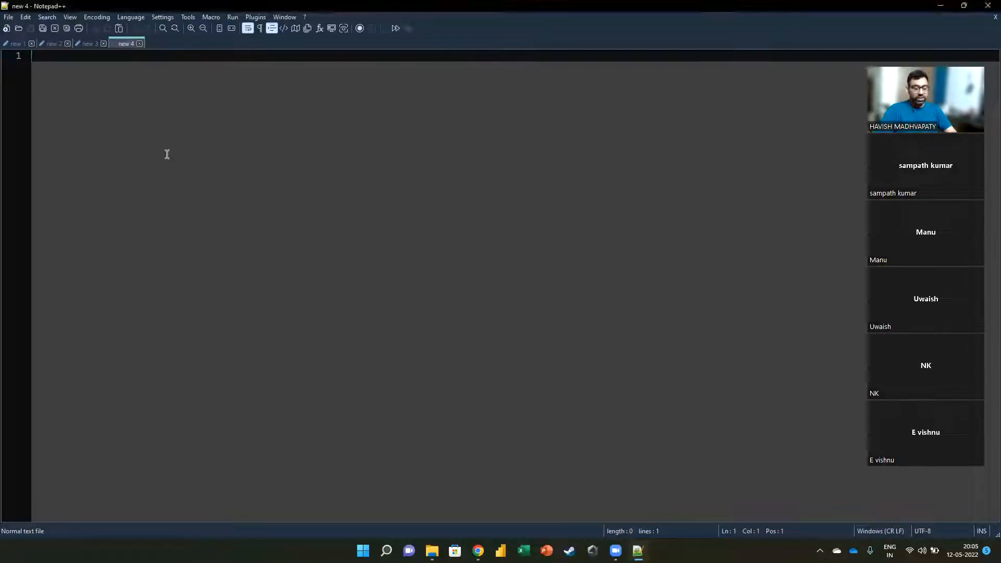
key("alt+Tab")
key("alt+Tab")
key("alt+shift+Tab")
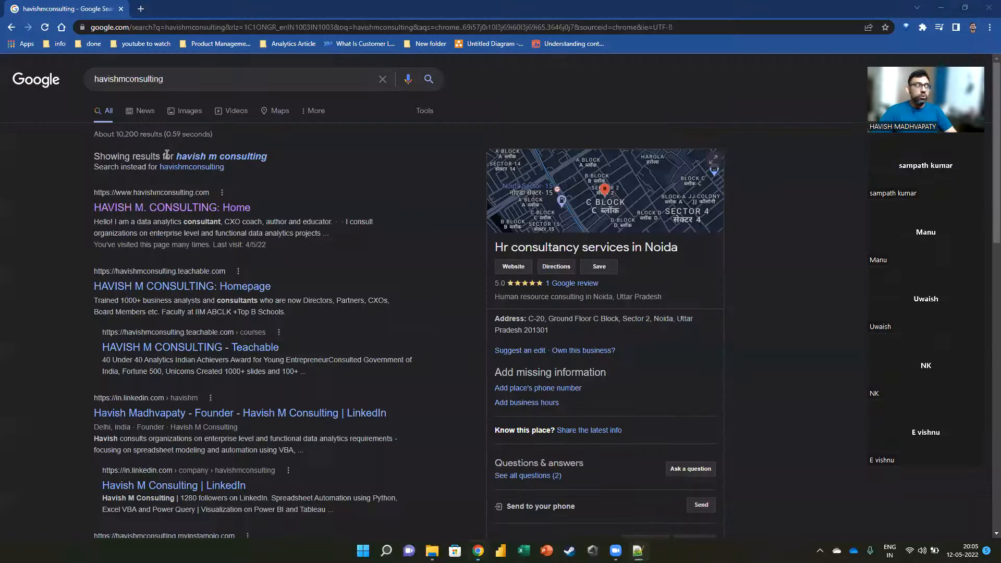
Open the consulting firm's home page from the top Google search result
left_click(155, 208)
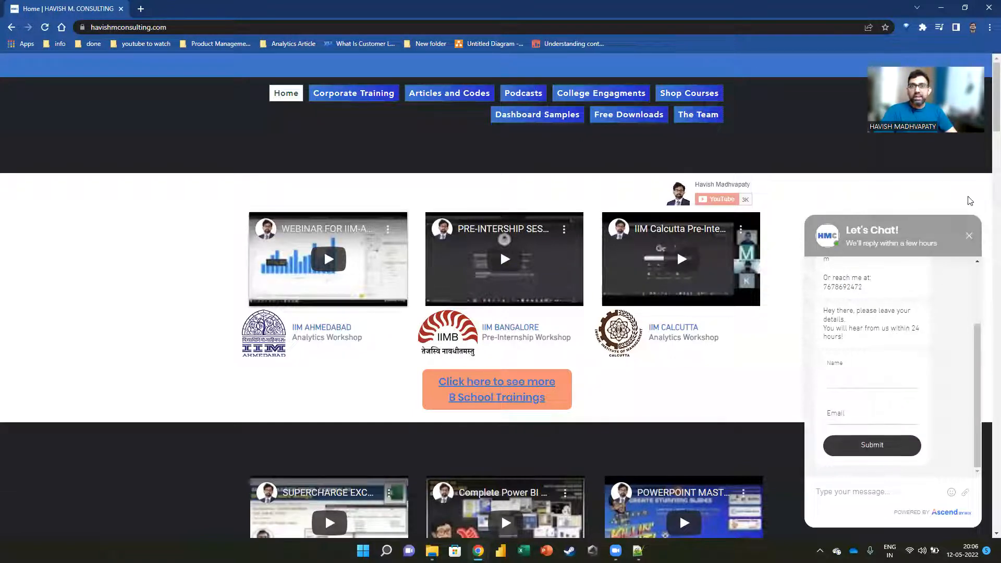
left_click(968, 235)
scroll(442, 339, "down", 10)
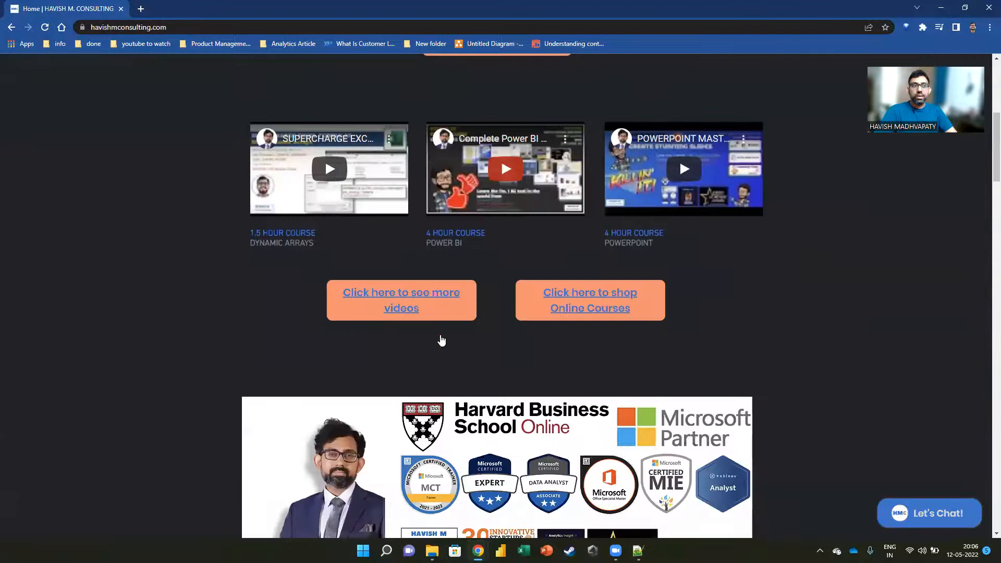
scroll(439, 338, "down", 13)
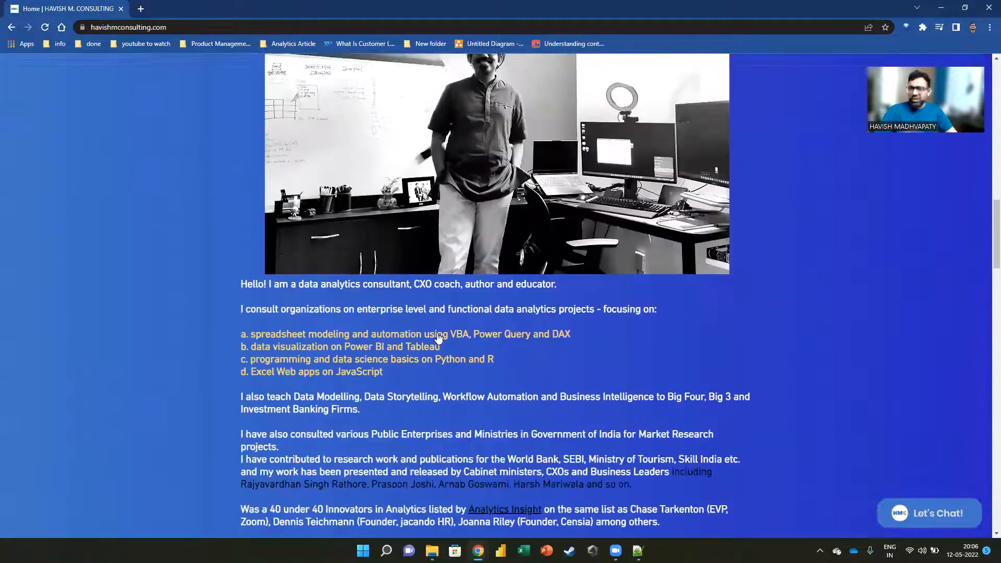
scroll(438, 338, "down", 15)
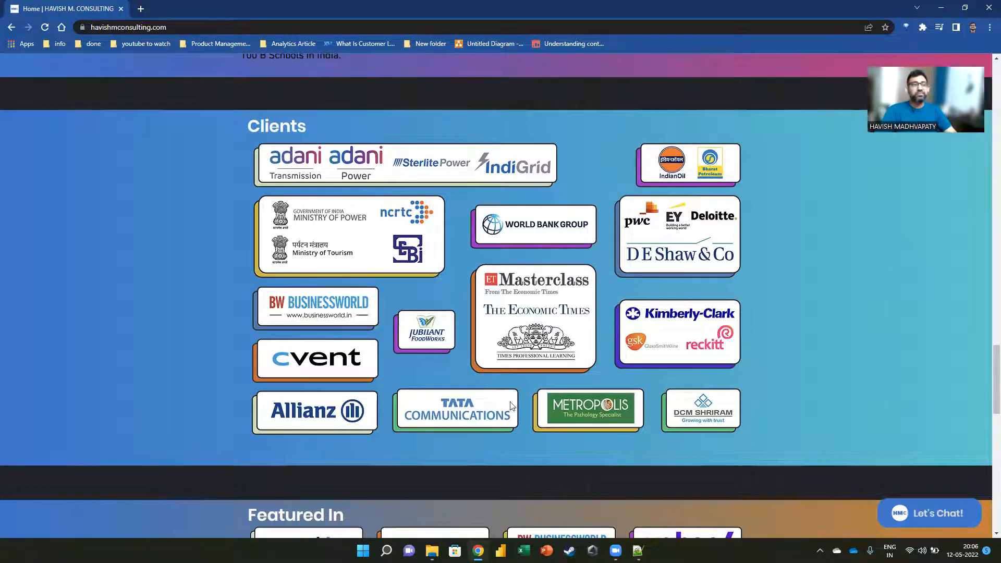
scroll(452, 421, "up", 1)
scroll(447, 415, "up", 15)
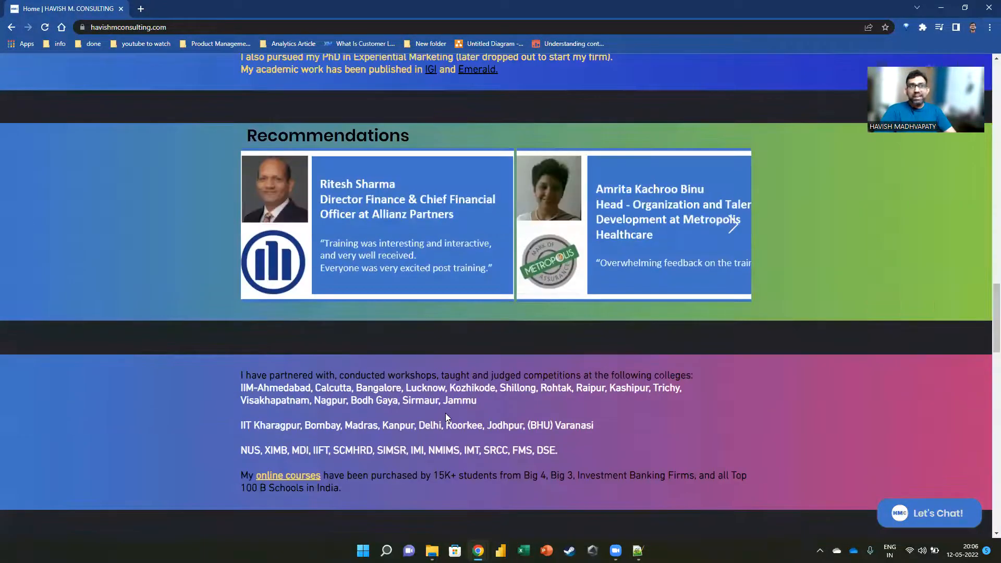
scroll(445, 413, "down", 7)
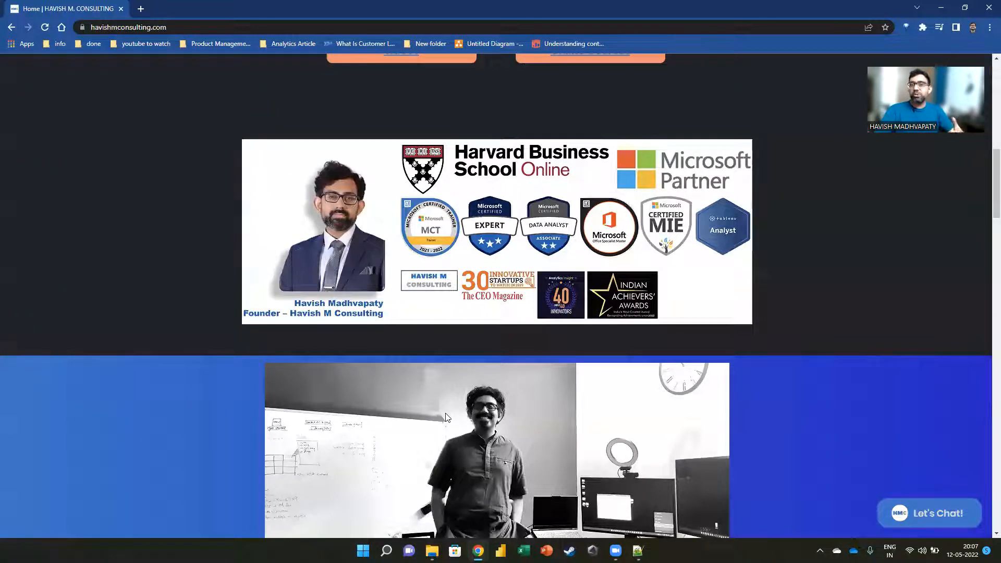
scroll(366, 367, "up", 10)
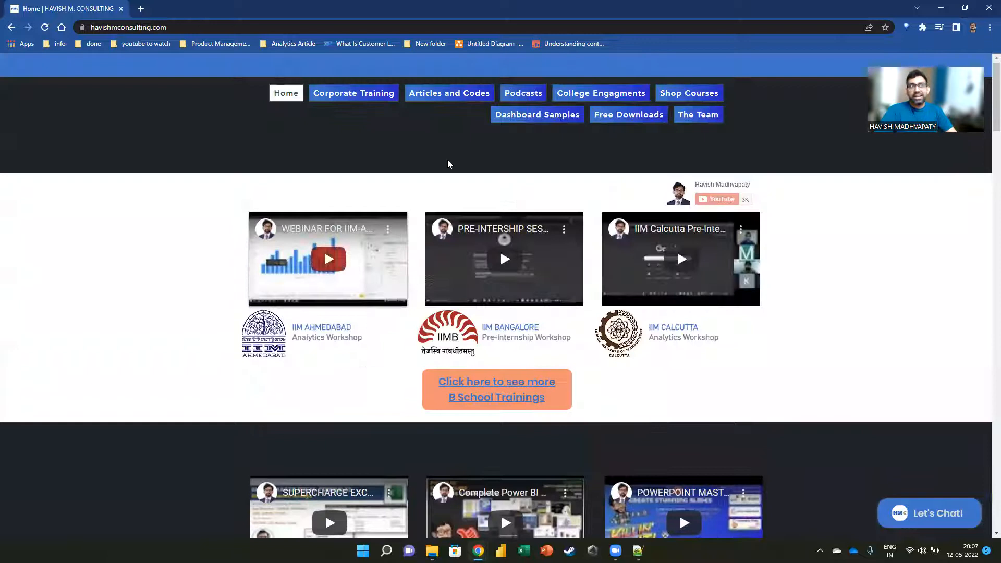
Open the Articles and Codes page and scroll through its embedded PDF
left_click(430, 96)
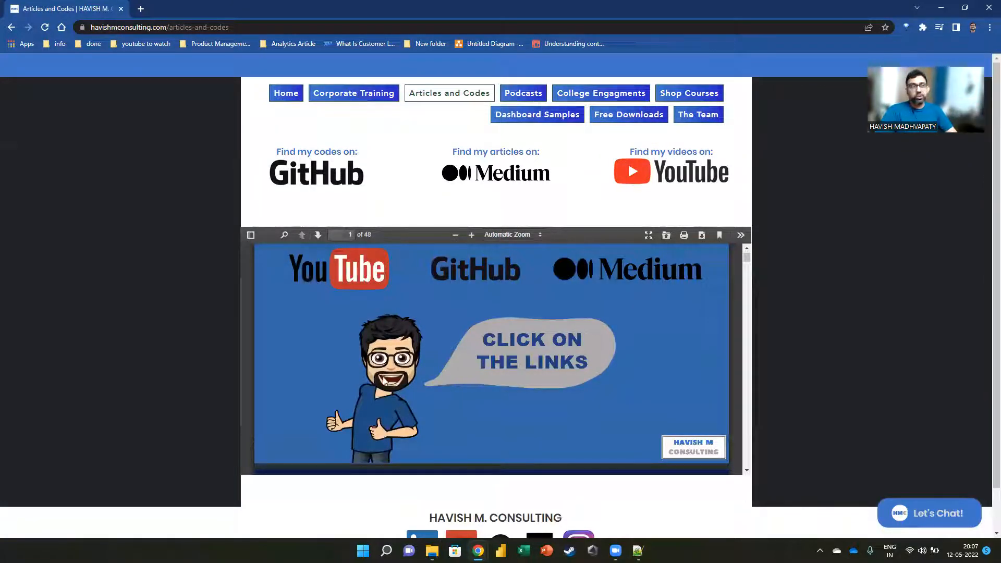
scroll(382, 350, "down", 3)
scroll(382, 354, "up", 3)
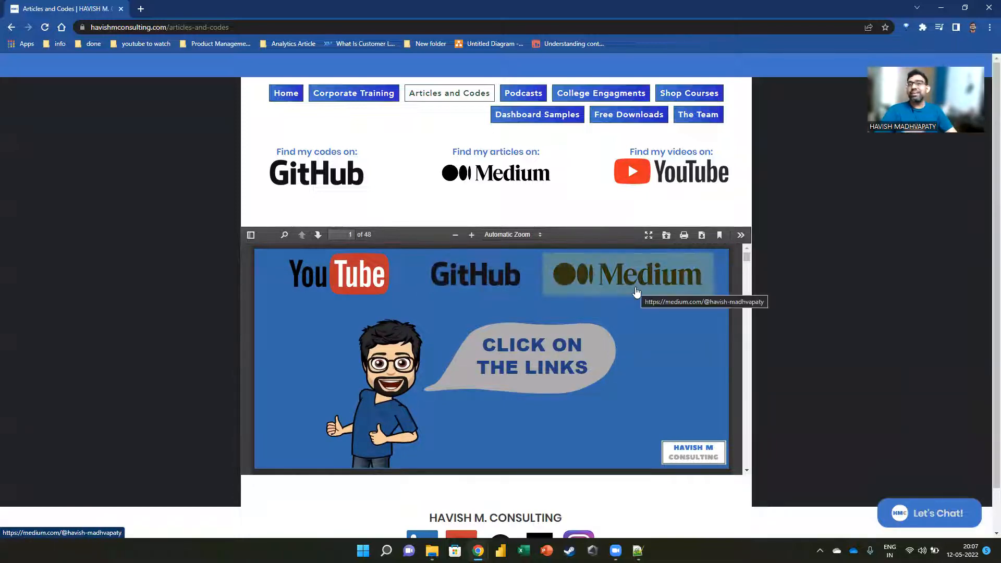
scroll(365, 346, "down", 10)
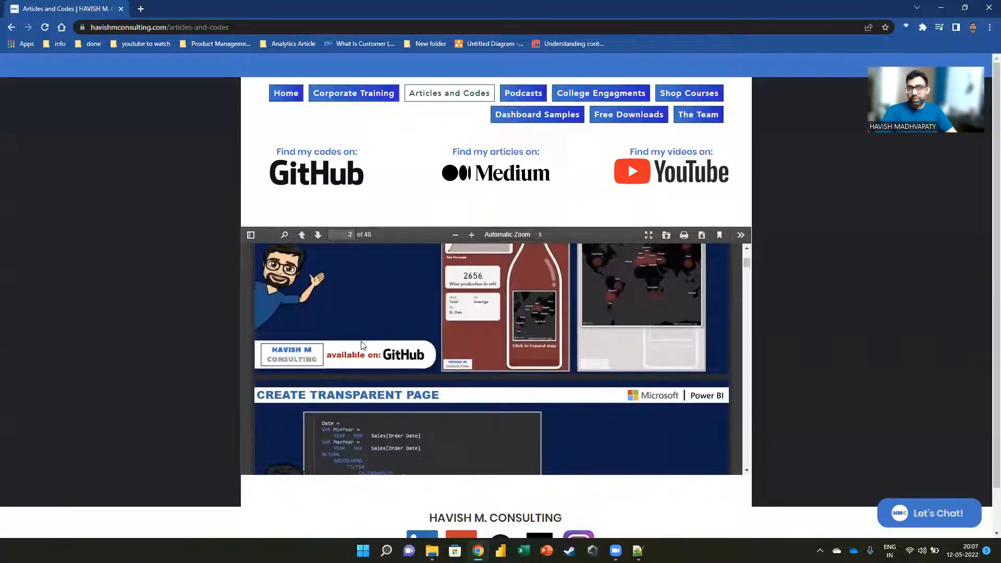
scroll(364, 345, "down", 15)
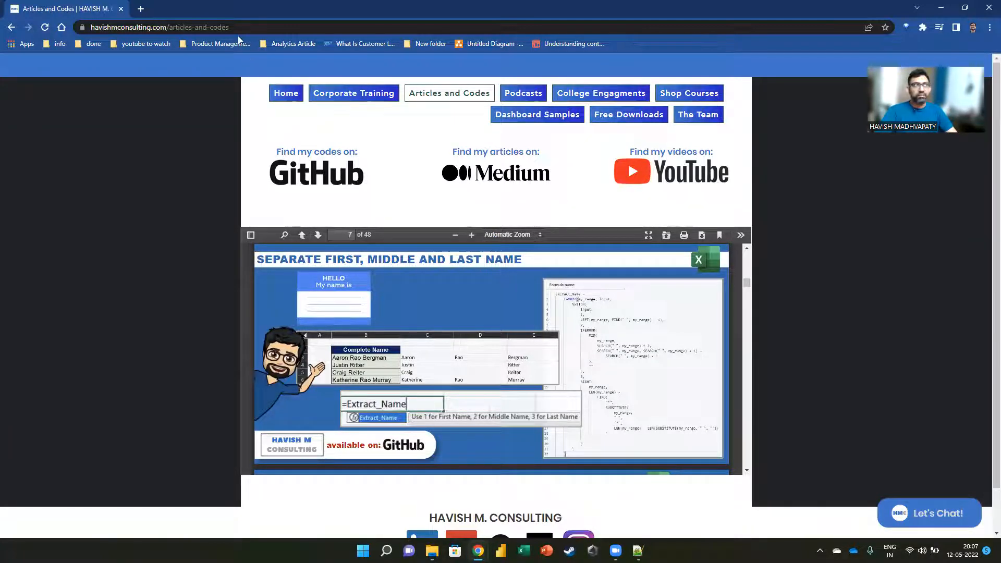
Open a new browser tab and erase the accidental address entry
left_click(143, 12)
type("hi")
key("BackSpace")
key("BackSpace")
Go to the presenter's YouTube channel and browse its full video list
type("youtube.com")
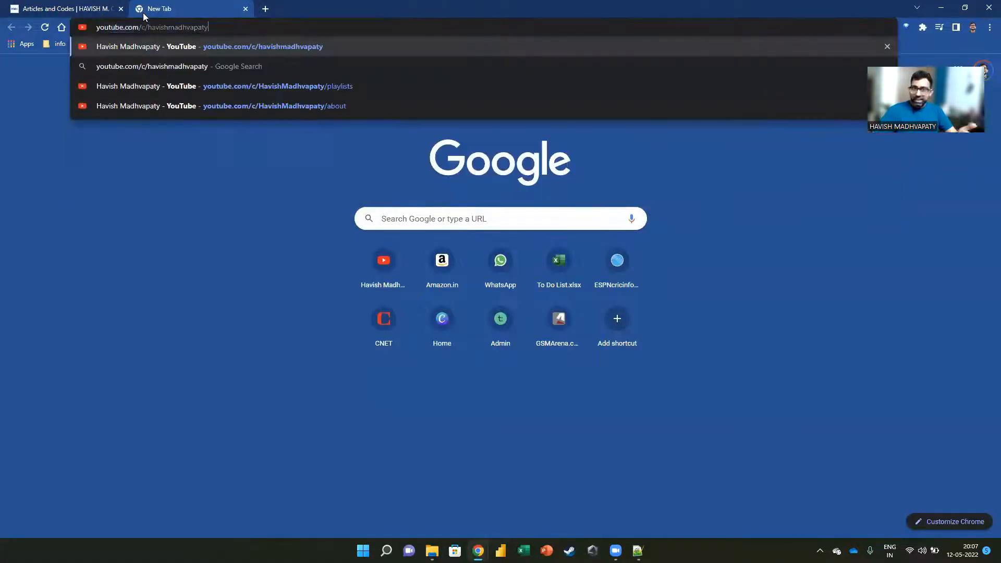
key("Return")
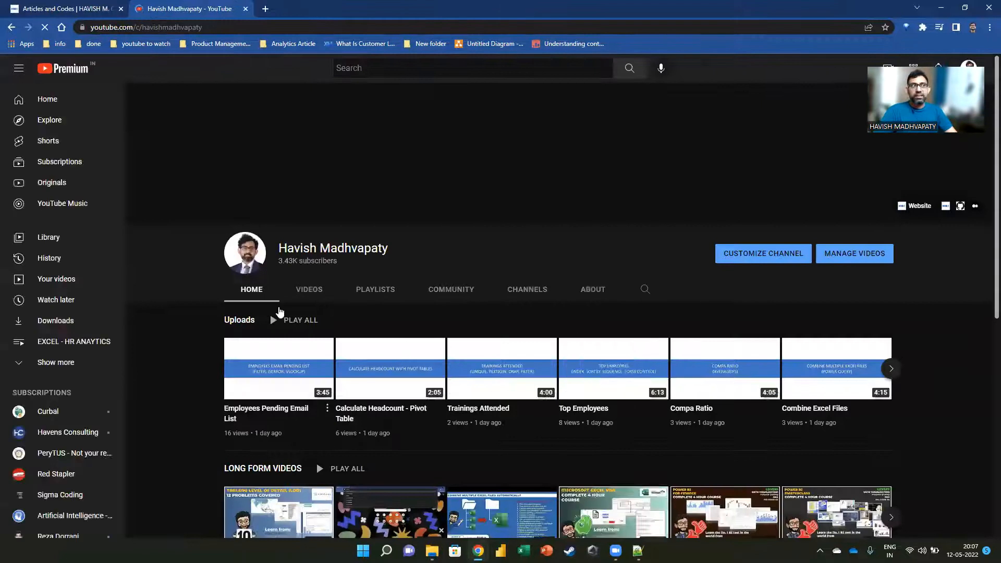
left_click(308, 296)
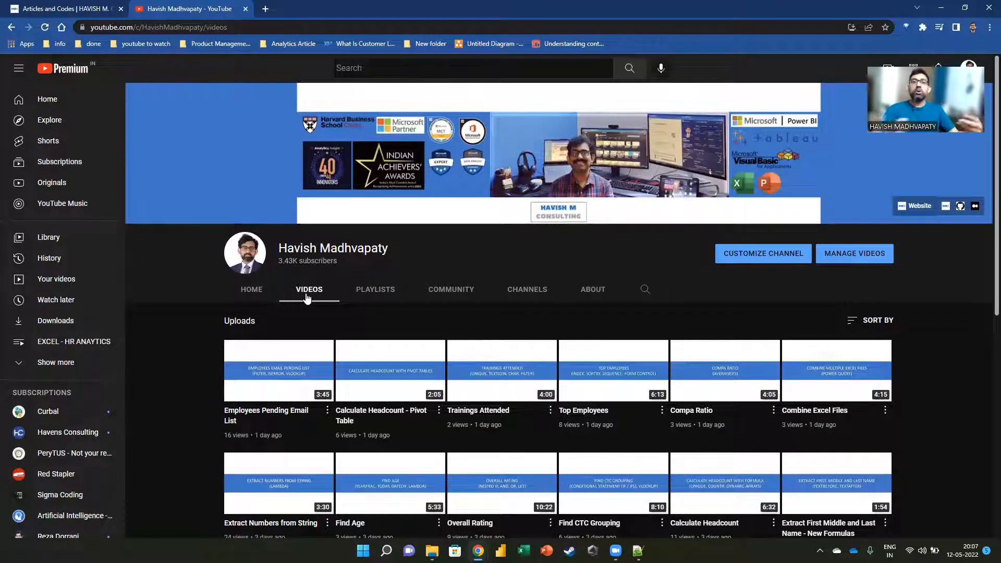
scroll(311, 298, "down", 2)
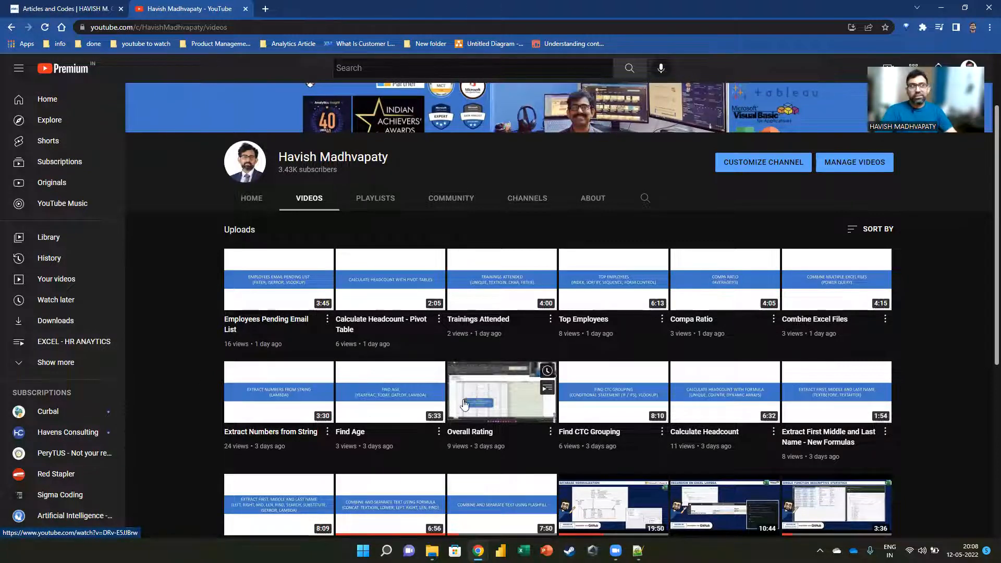
Open the full POWER BI playlist, then return to the Articles and Codes tab
left_click(371, 199)
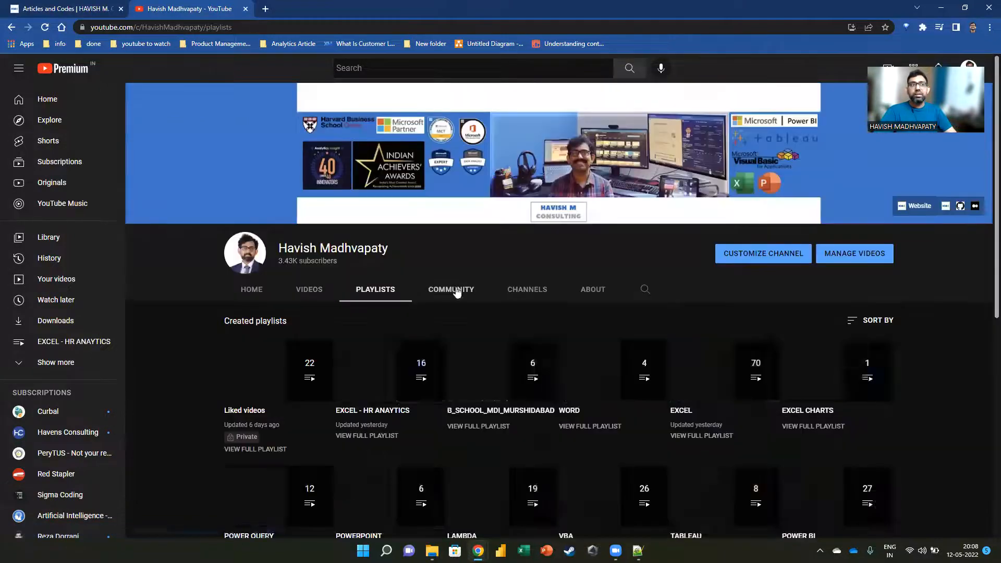
scroll(248, 245, "down", 3)
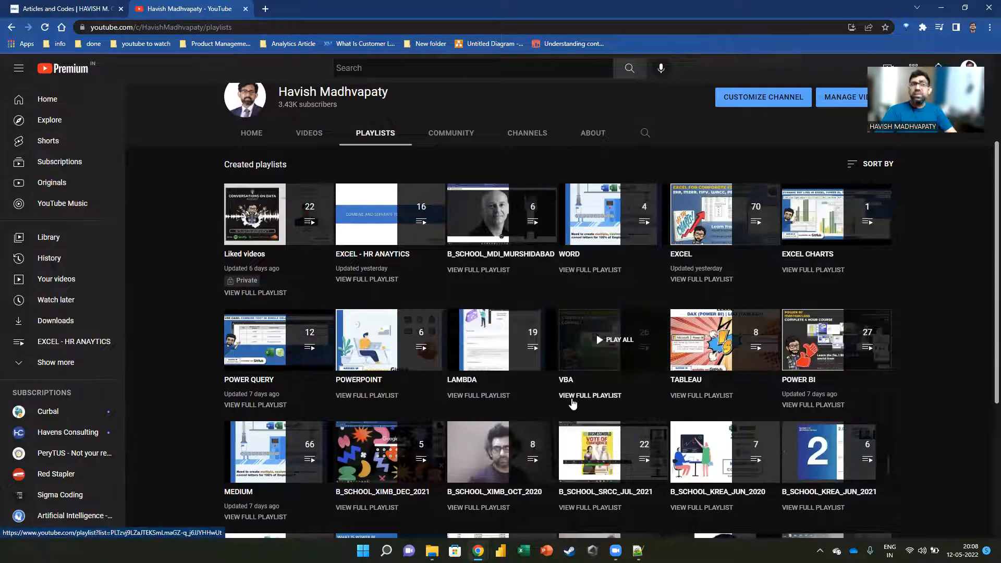
left_click(797, 406)
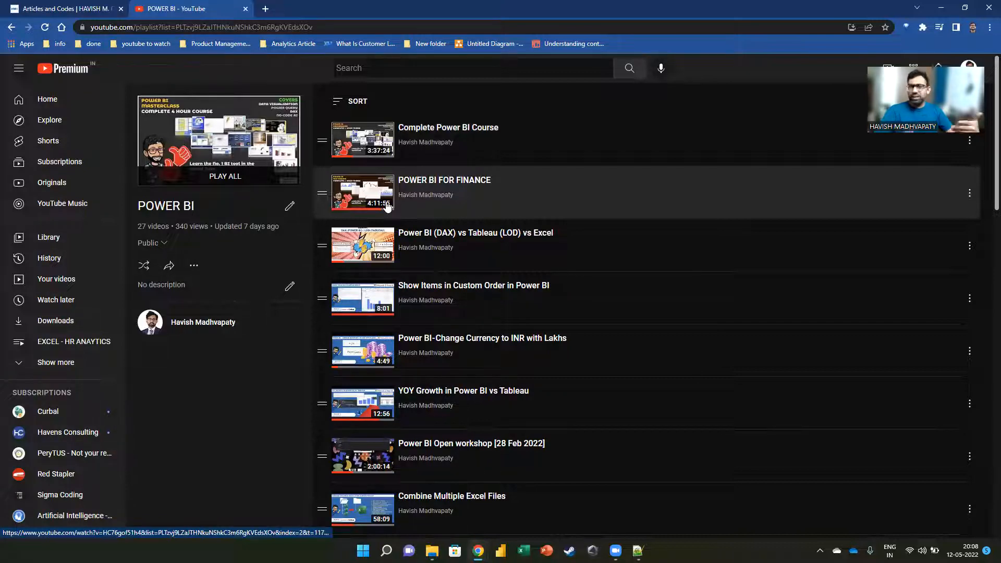
key("alt+Tab")
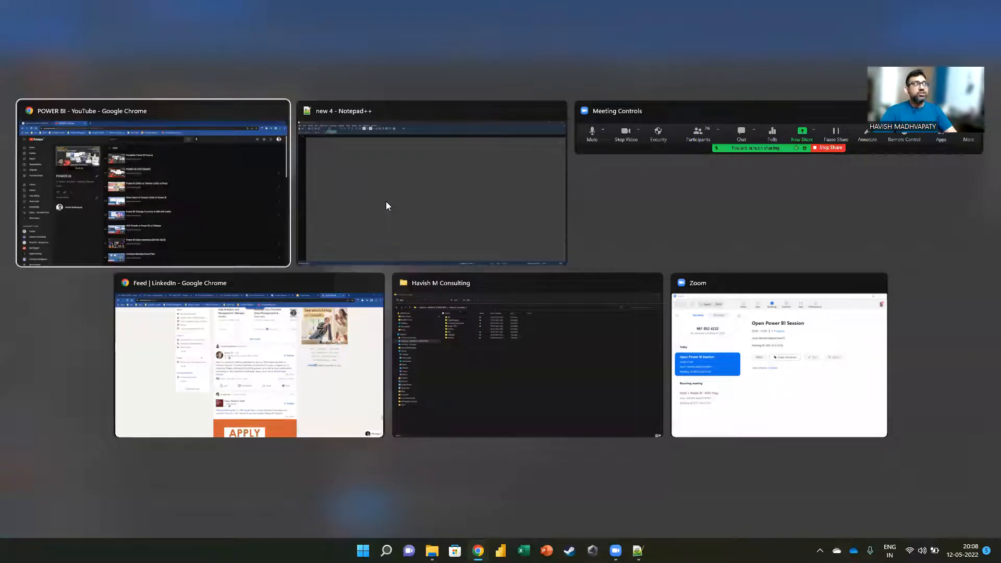
key("ctrl+shift+Tab")
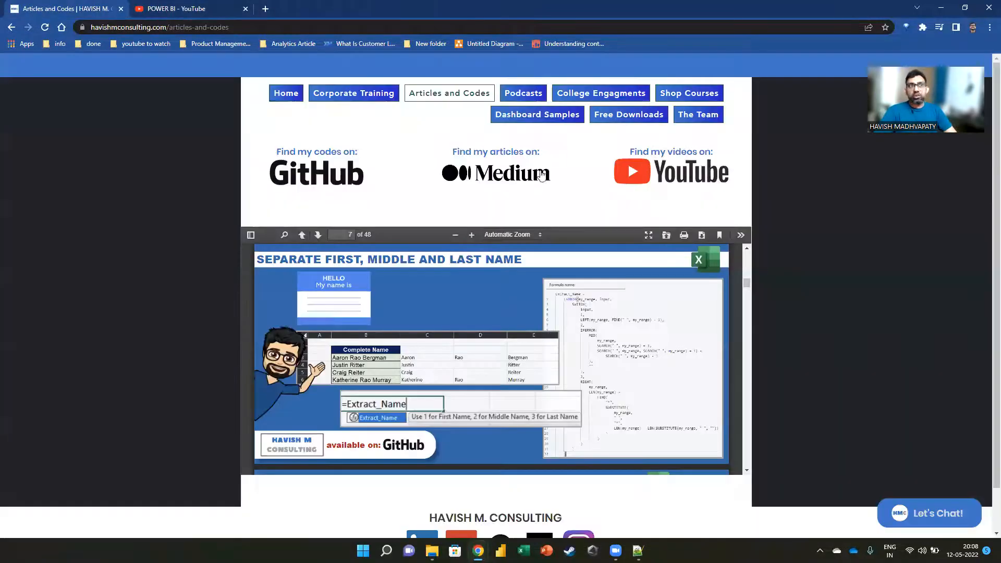
Open the College Engagments page and scroll through the B School Engagements PDF
left_click(600, 93)
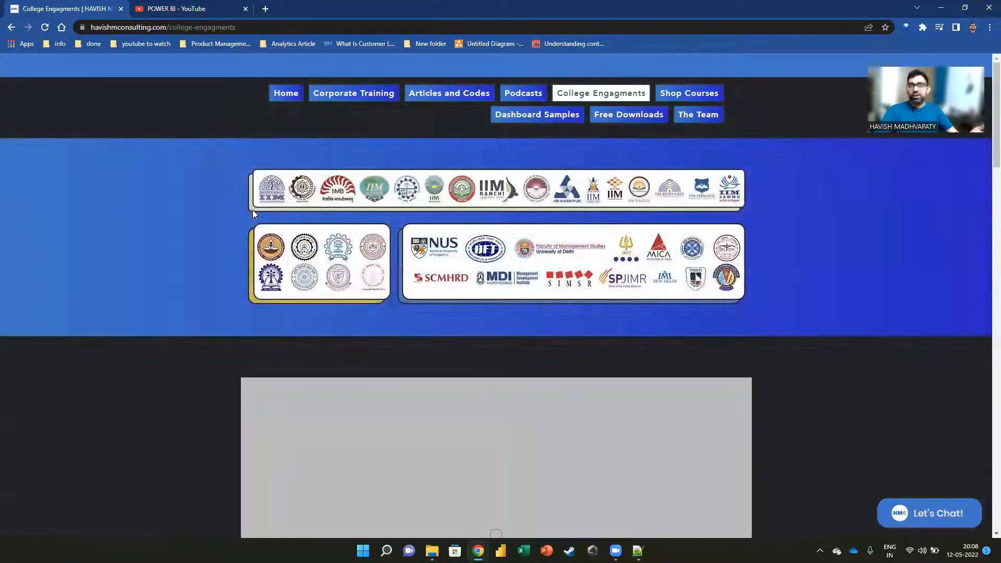
scroll(243, 252, "down", 3)
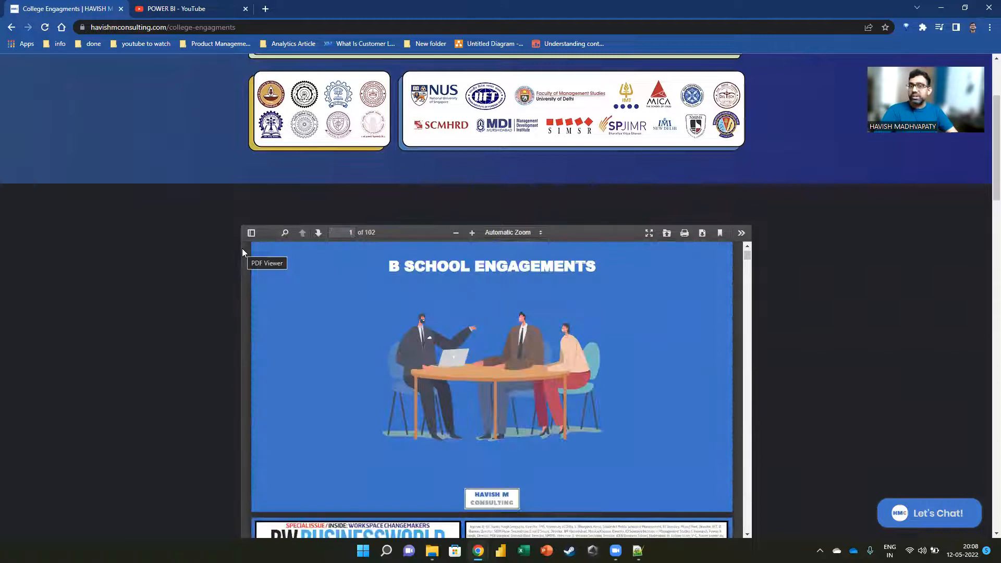
scroll(289, 334, "down", 5)
scroll(321, 328, "down", 10)
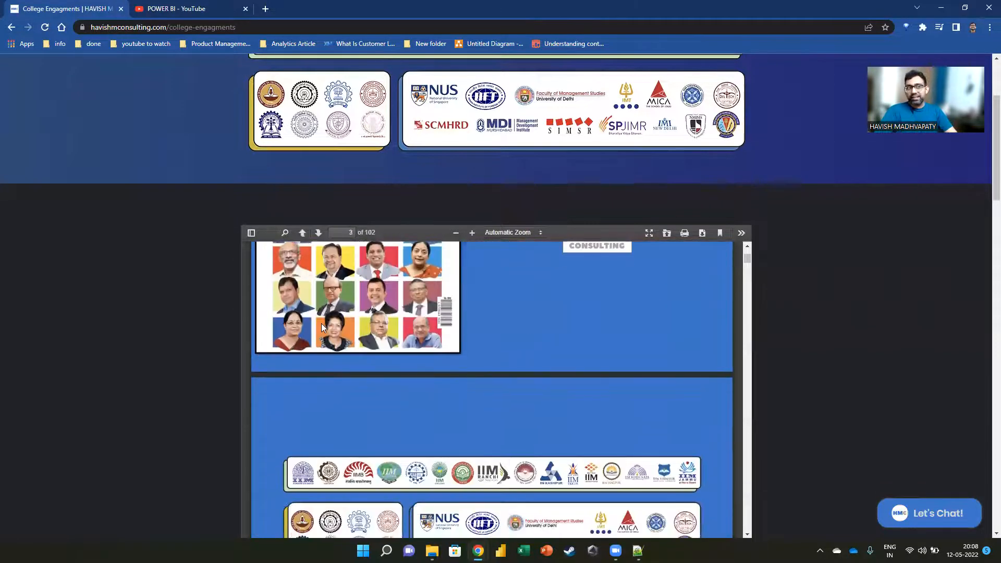
scroll(321, 327, "down", 10)
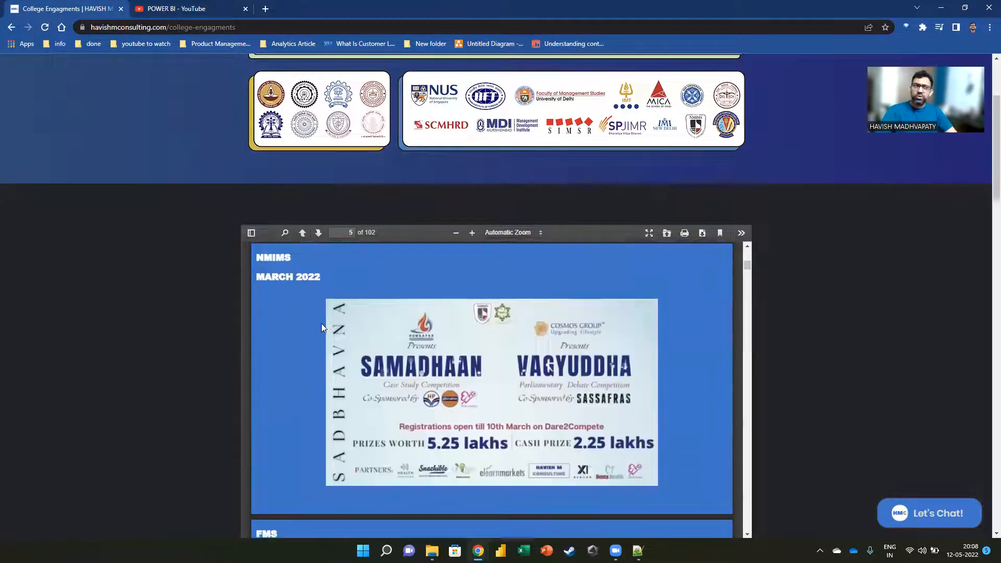
scroll(321, 328, "down", 20)
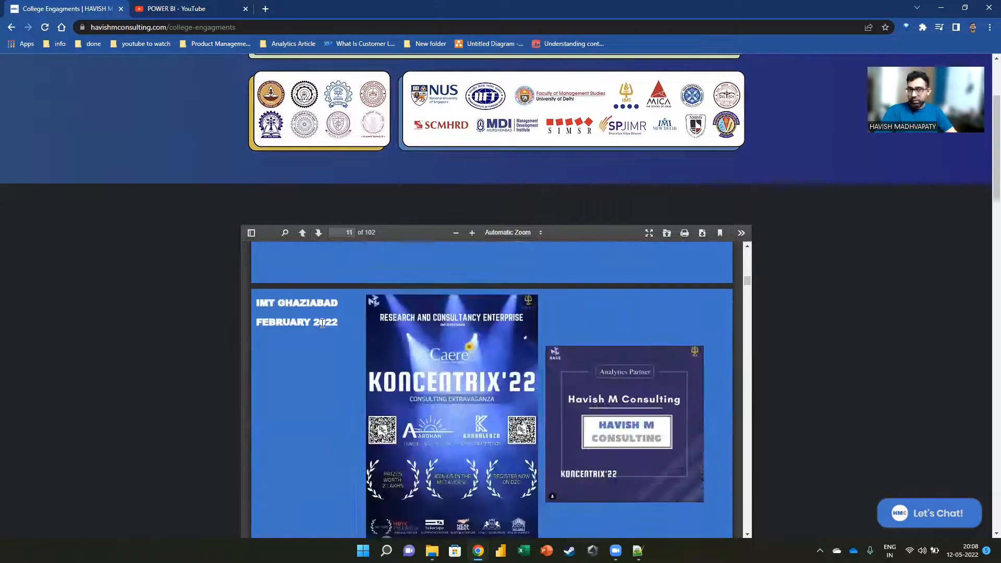
scroll(175, 222, "up", 3)
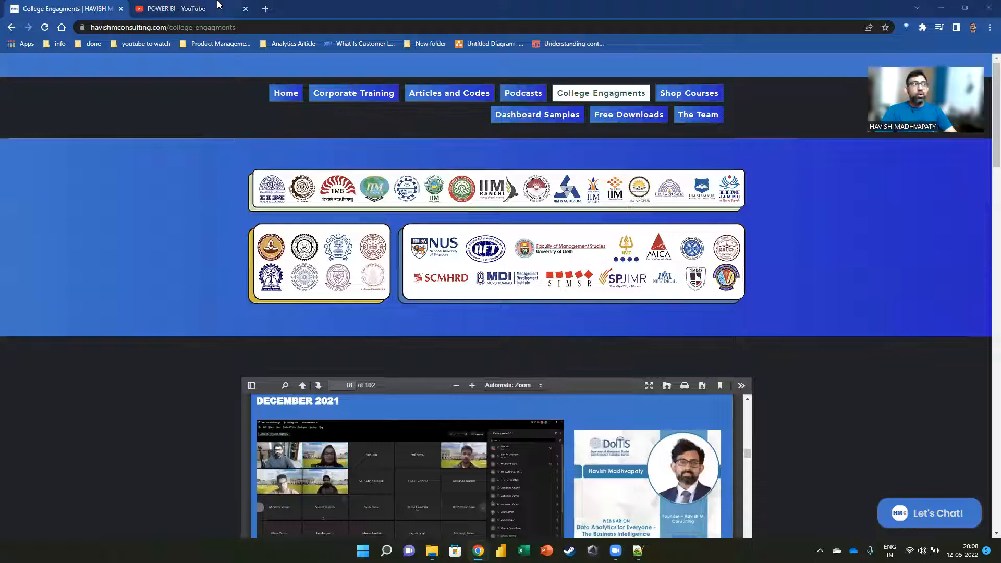
Open the Data Visualization diagram on lucid.app in a new tab, with editor panels hidden
key("alt+Tab")
key("shift+Tab")
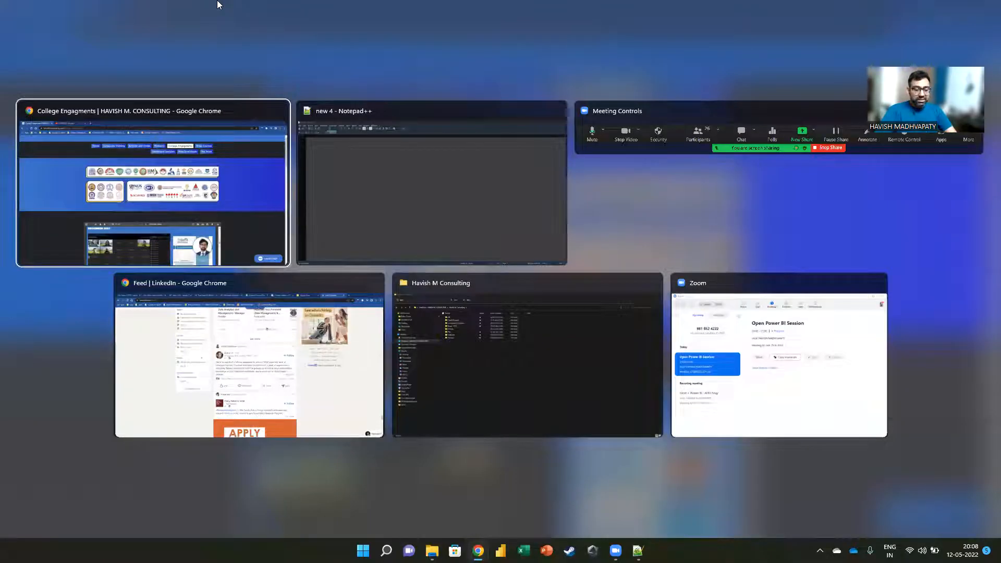
key("ctrl+t")
type("lucid")
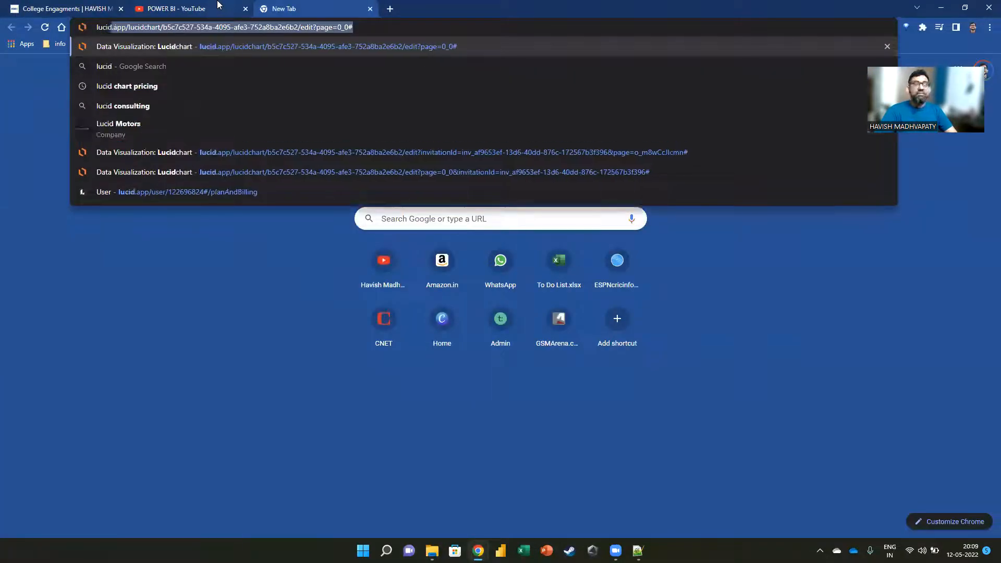
key("Return")
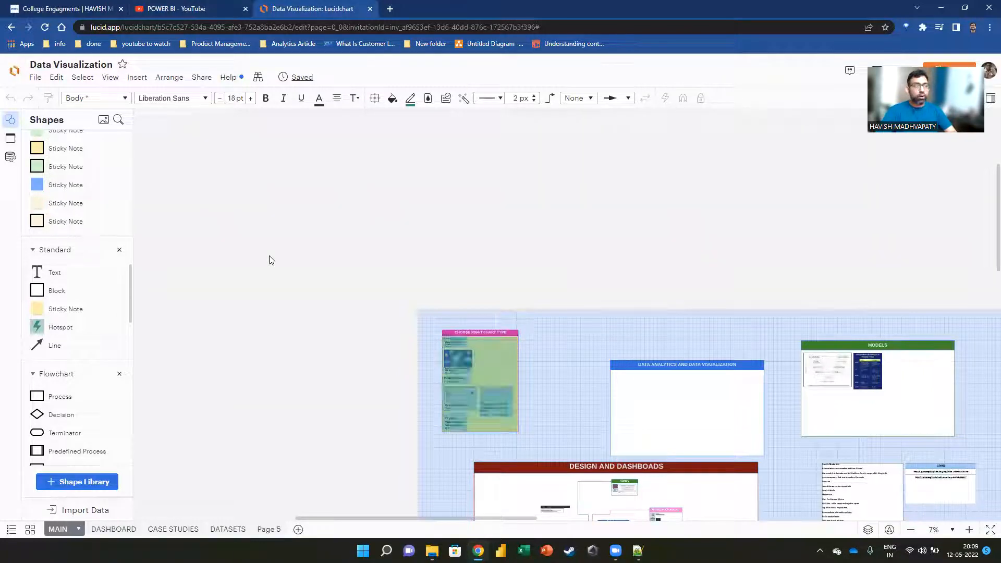
key("F2")
Pan the canvas to the POWER BI section and Power Platform blocks
scroll(660, 385, "up", 3)
left_click_drag(701, 332, 517, 200)
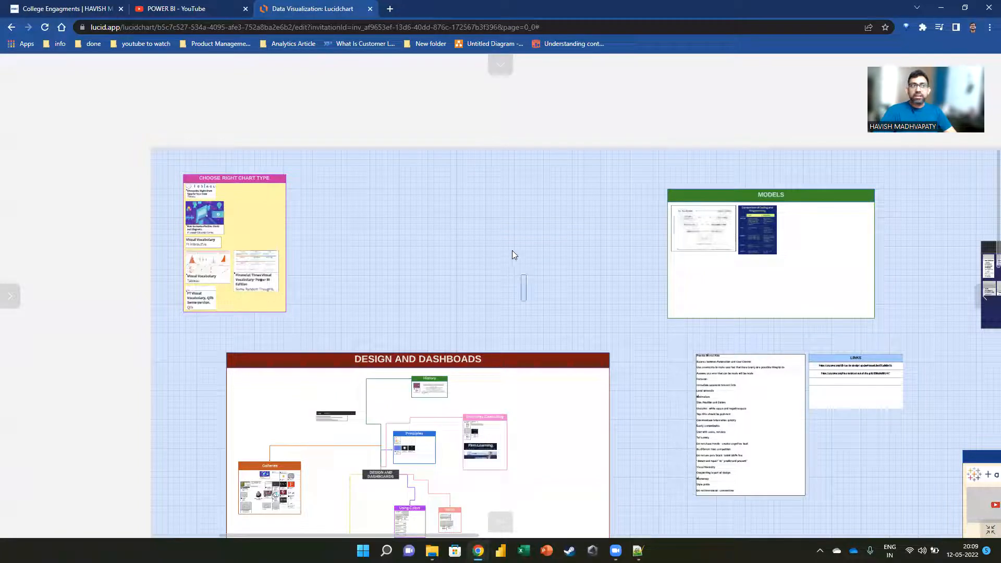
left_click_drag(532, 275, 514, 193)
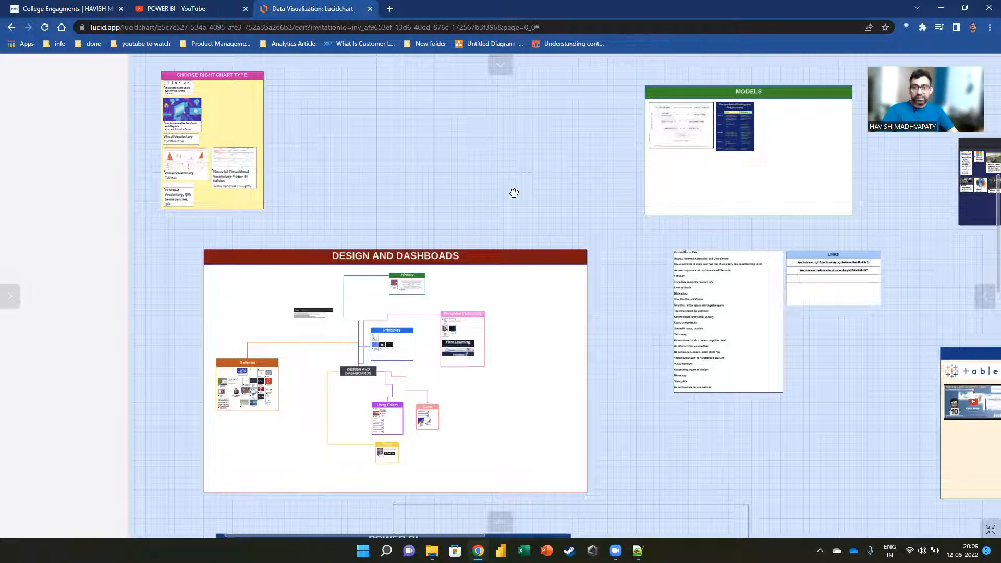
left_click_drag(362, 291, 474, 214)
left_click_drag(574, 395, 456, 103)
left_click_drag(564, 306, 508, 212)
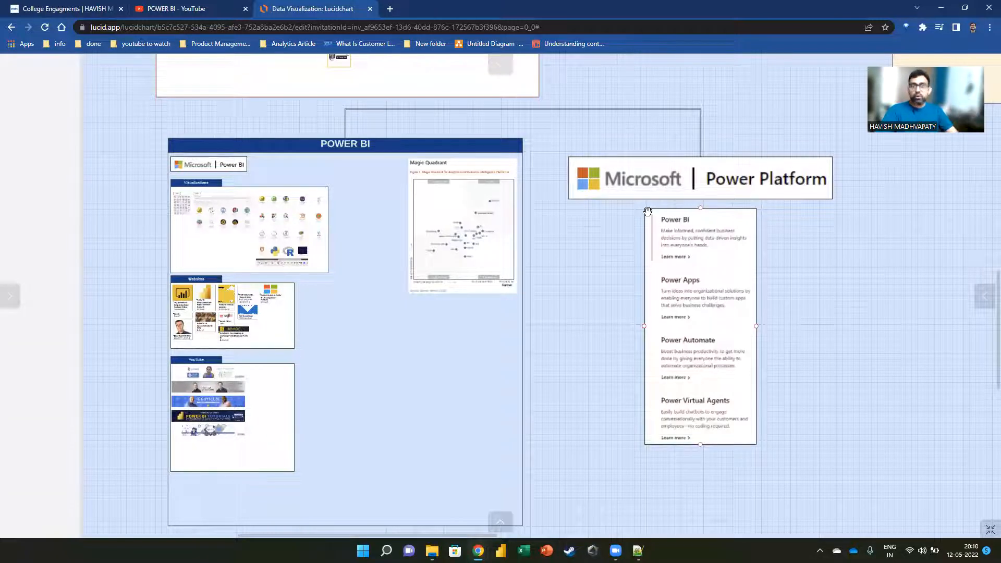
scroll(368, 311, "up", 5, "ctrl")
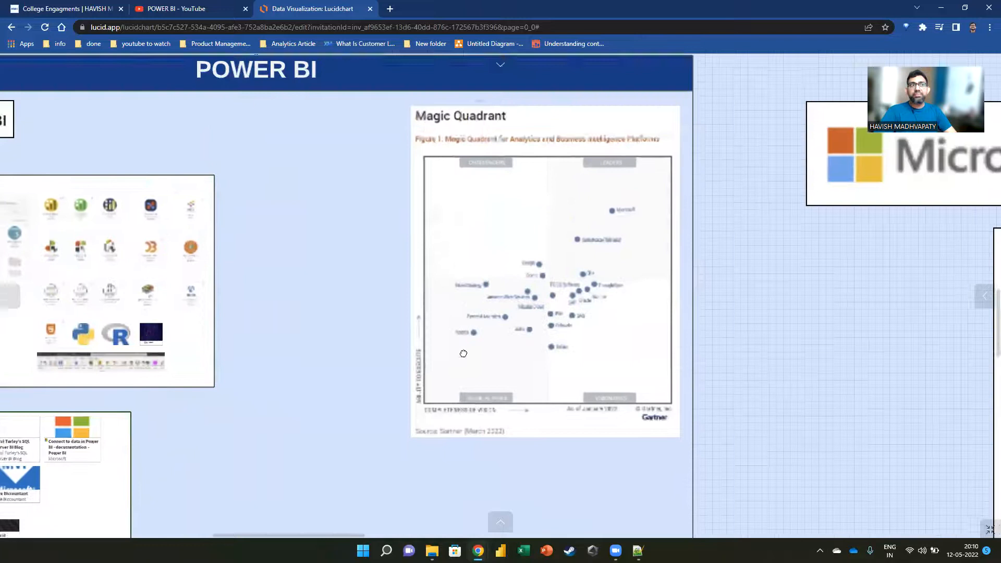
left_click(515, 209)
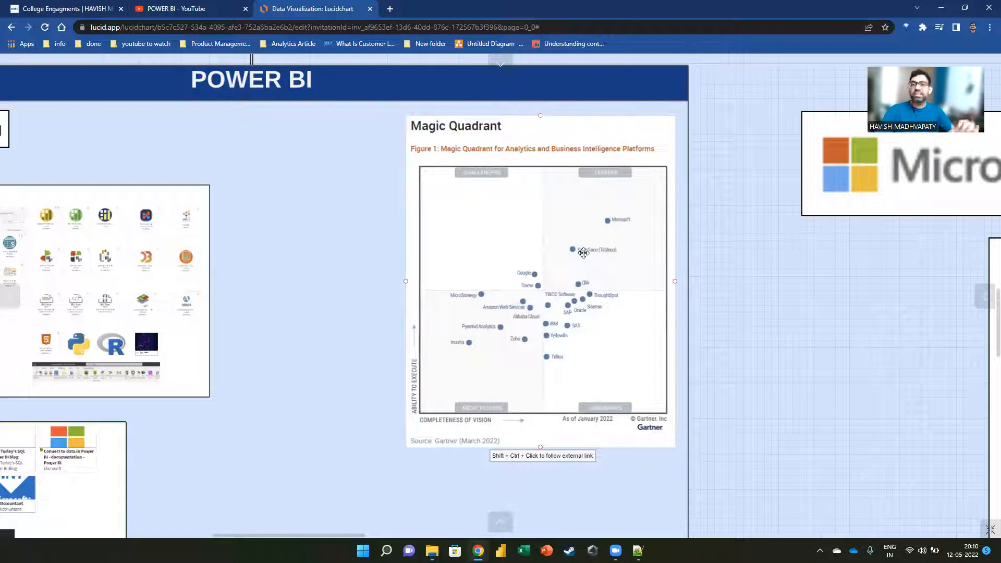
left_click_drag(306, 352, 646, 306)
left_click_drag(270, 245, 369, 325)
scroll(369, 325, "up", 6)
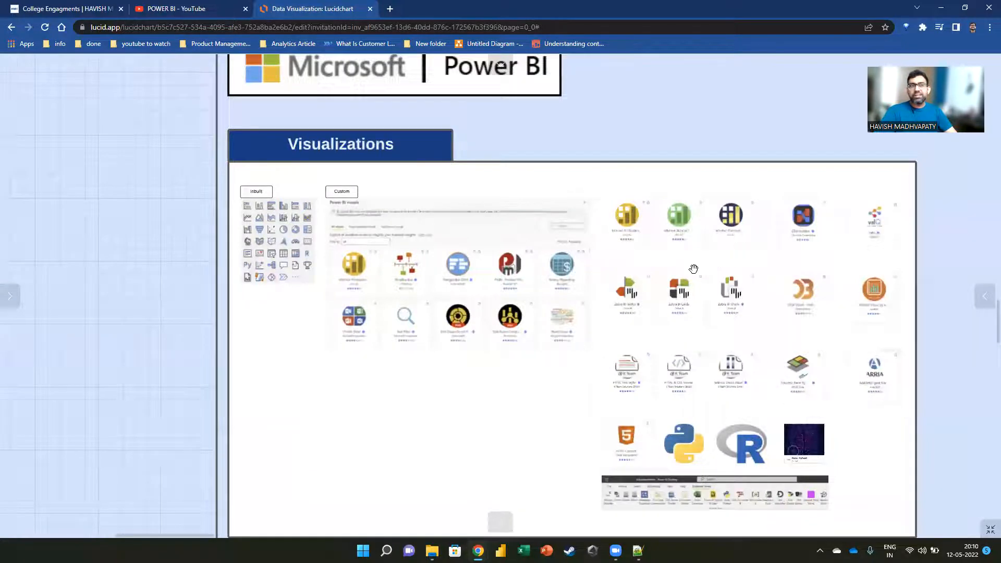
scroll(839, 352, "up", 3)
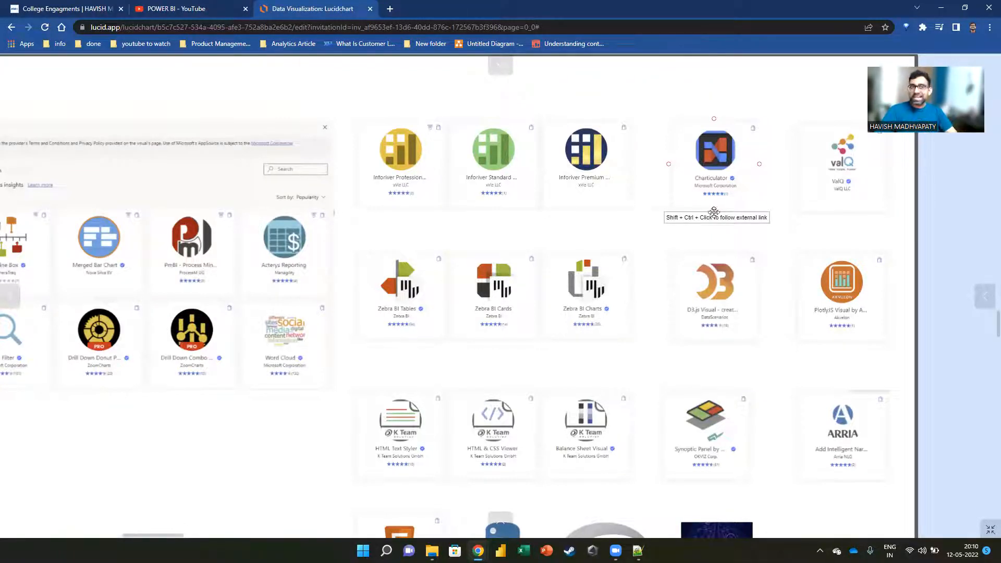
scroll(440, 373, "down", 5)
scroll(371, 345, "down", 5)
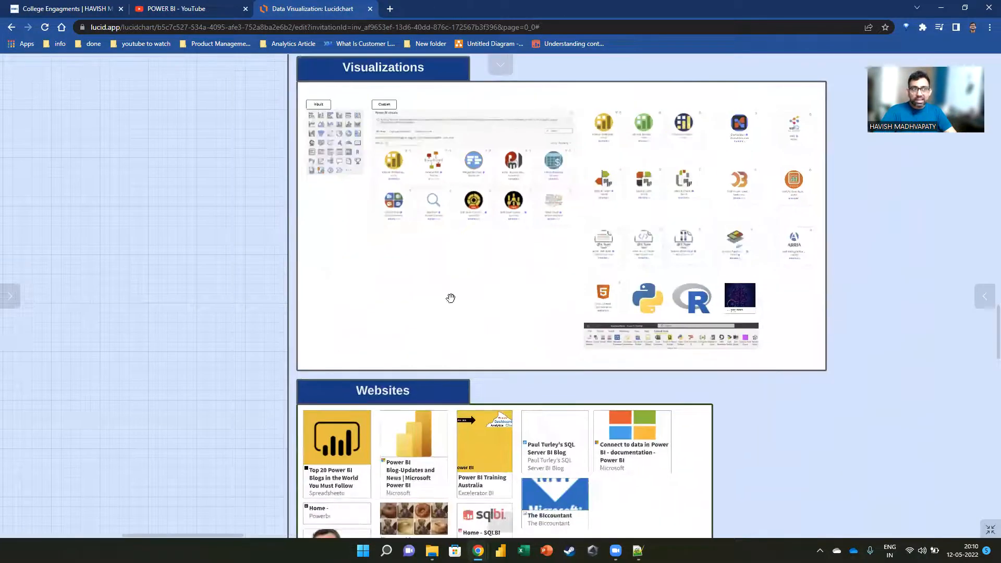
scroll(530, 362, "up", 2)
scroll(530, 363, "up", 1)
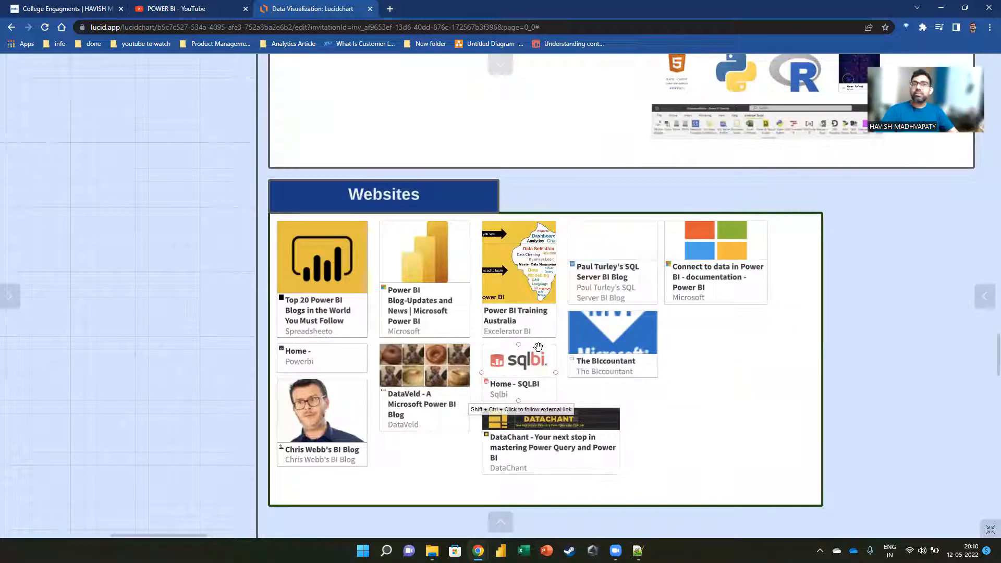
scroll(651, 329, "down", 3)
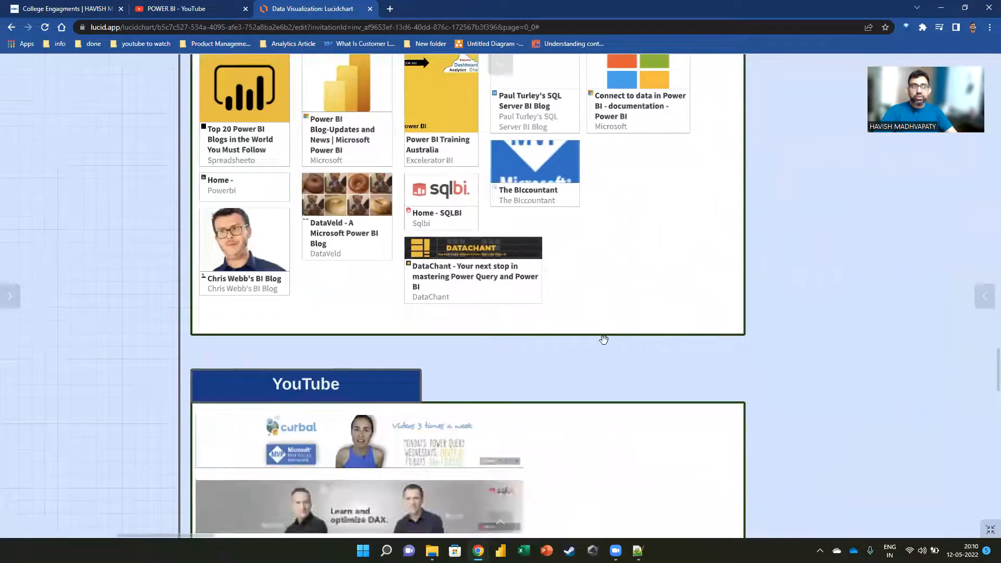
scroll(603, 340, "down", 3)
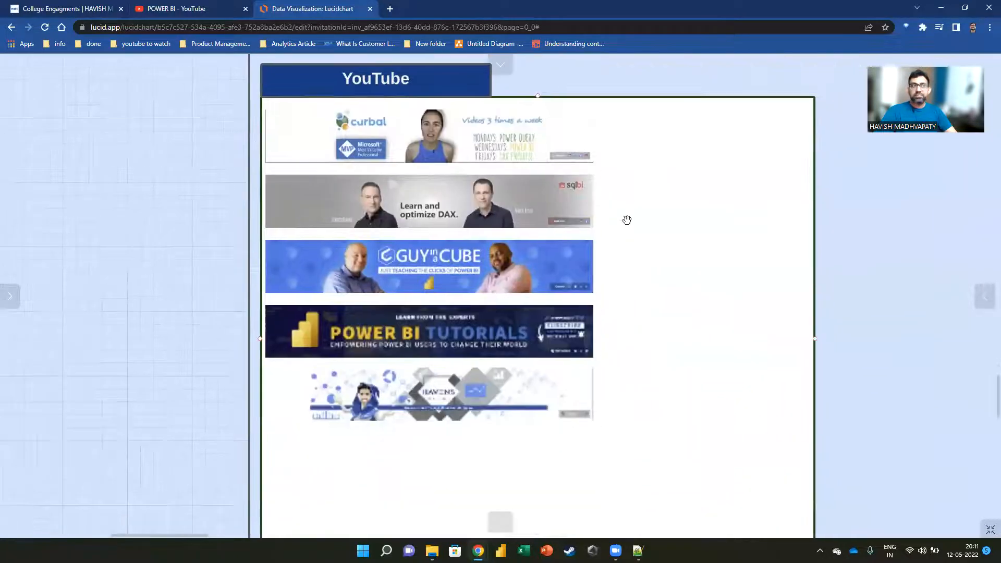
scroll(623, 235, "down", 5)
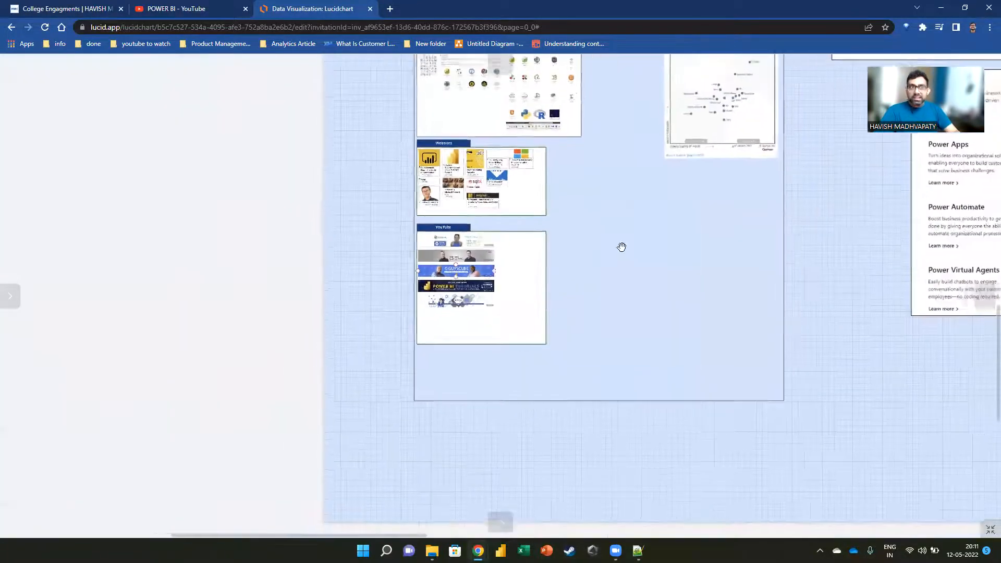
scroll(621, 247, "right", 10)
left_click_drag(706, 295, 394, 392)
scroll(627, 303, "down", 2)
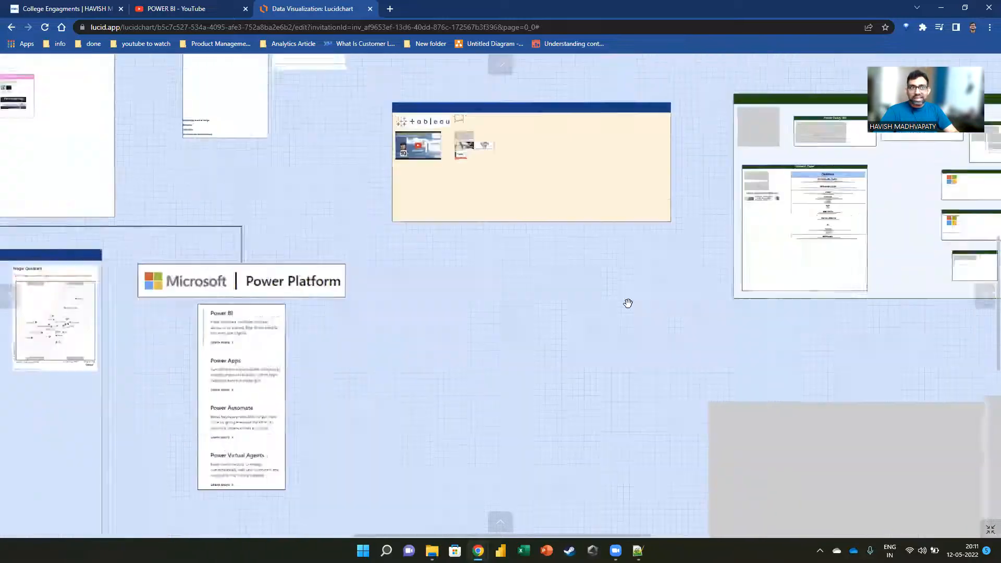
scroll(627, 303, "down", 5)
scroll(631, 364, "up", 2)
scroll(644, 417, "up", 3)
left_click(648, 368)
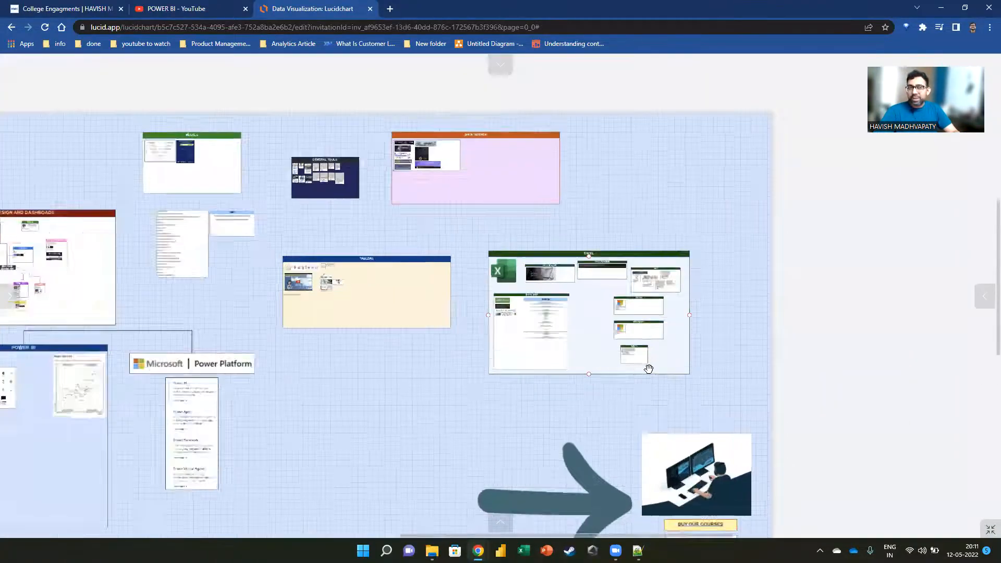
scroll(649, 368, "up", 5)
scroll(491, 295, "up", 2)
left_click_drag(544, 347, 545, 352)
scroll(285, 266, "up", 1)
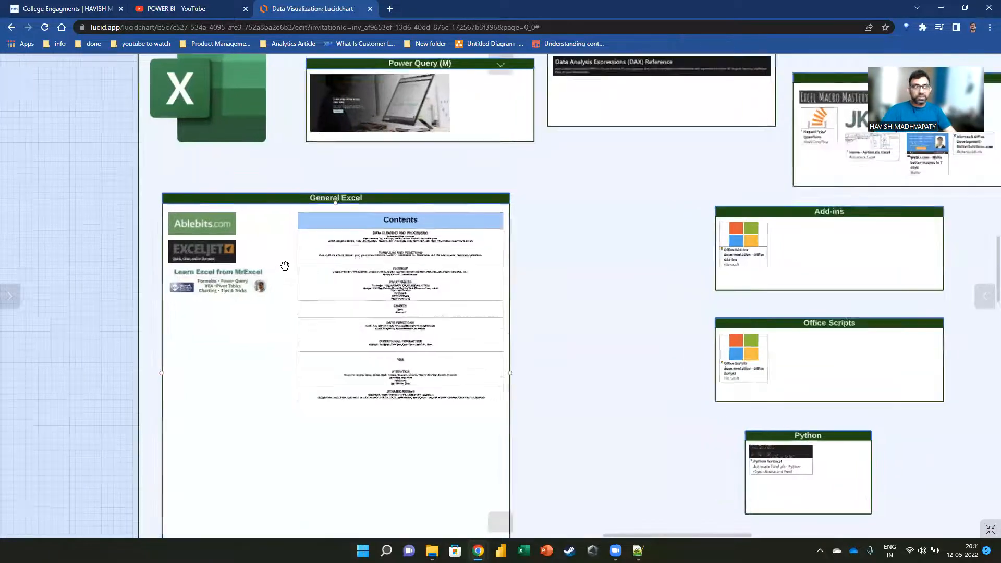
scroll(285, 266, "up", 5)
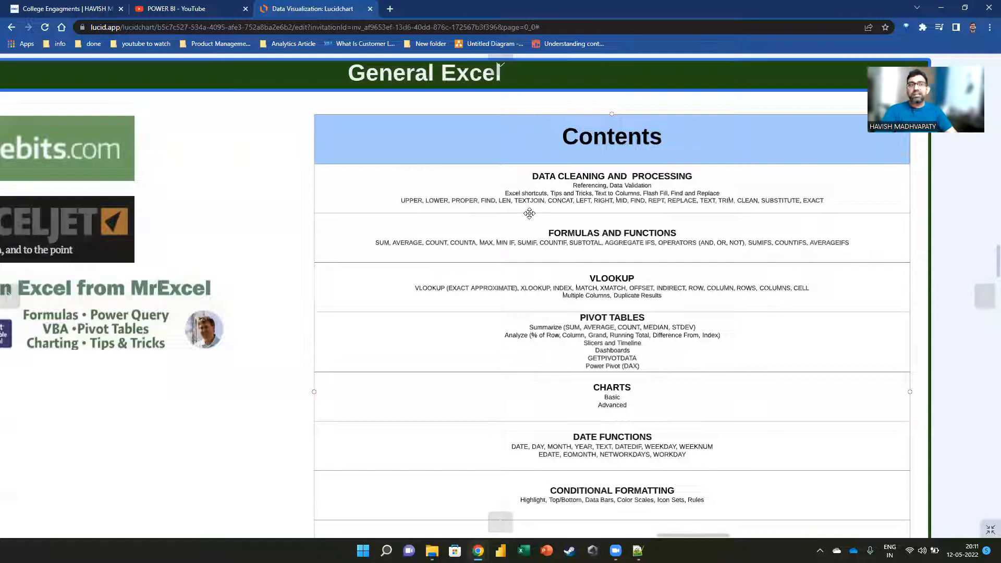
scroll(623, 341, "down", 1)
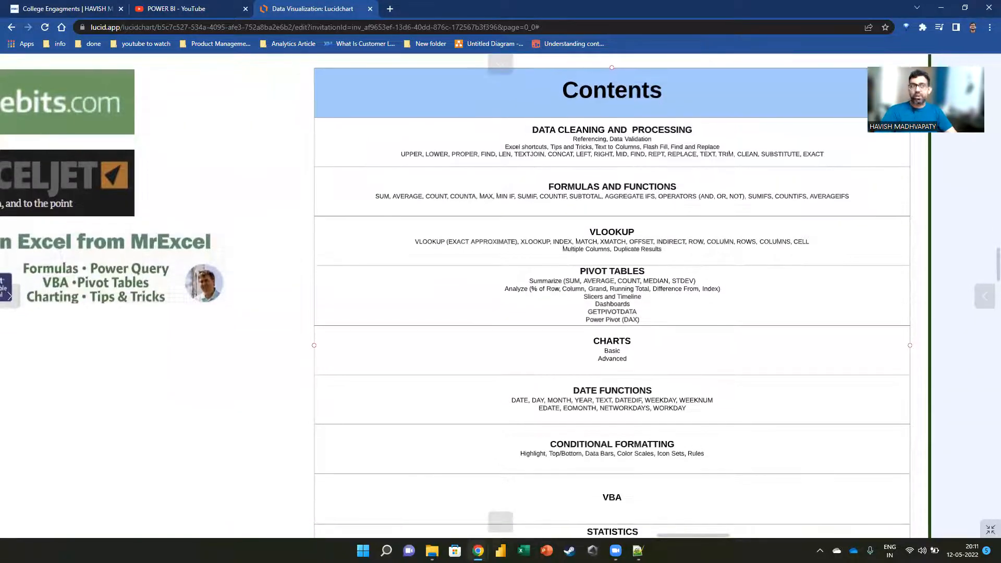
scroll(642, 300, "down", 2)
scroll(641, 300, "down", 3)
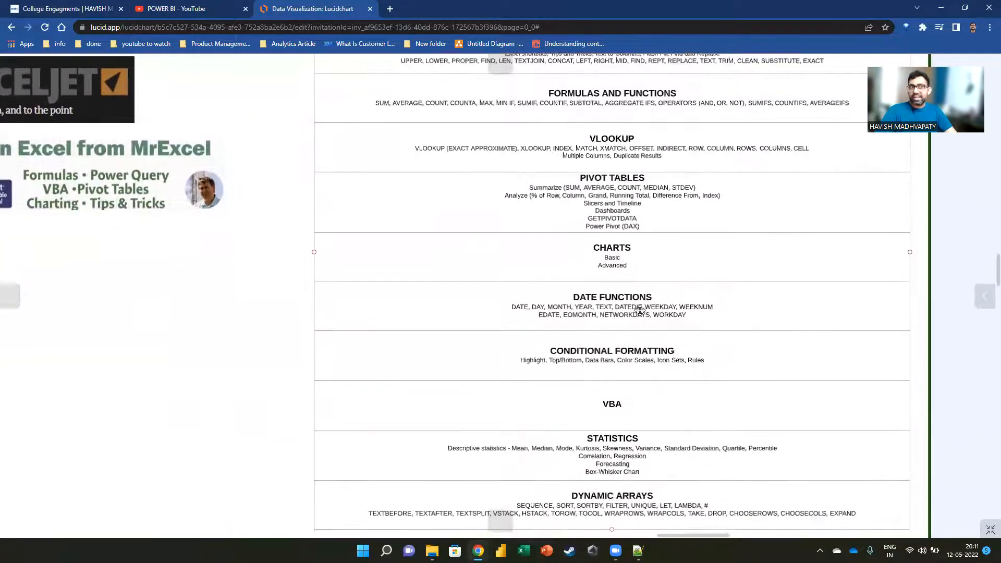
scroll(652, 297, "down", 2)
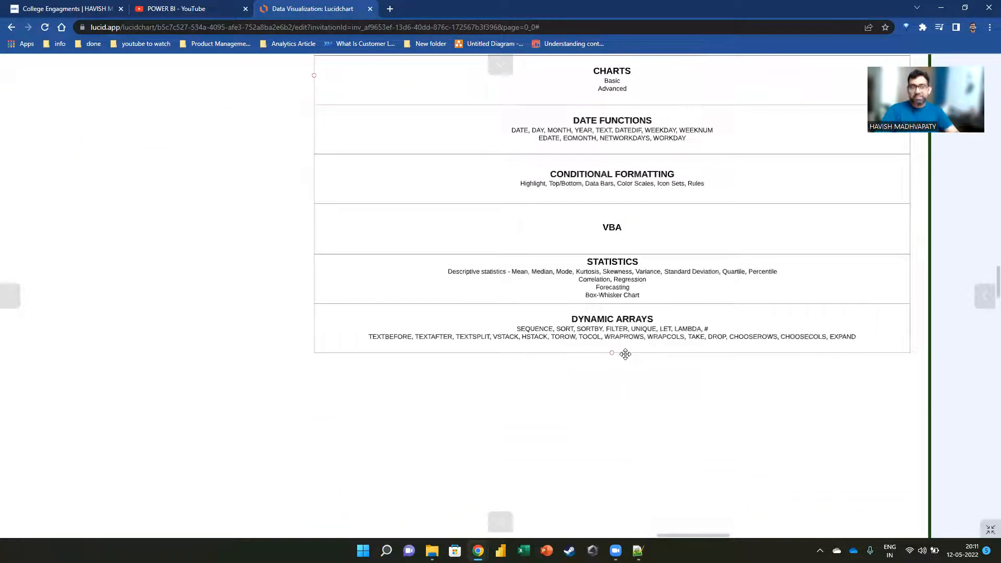
scroll(625, 354, "down", 3)
left_click_drag(770, 208, 607, 384)
left_click_drag(745, 127, 684, 337)
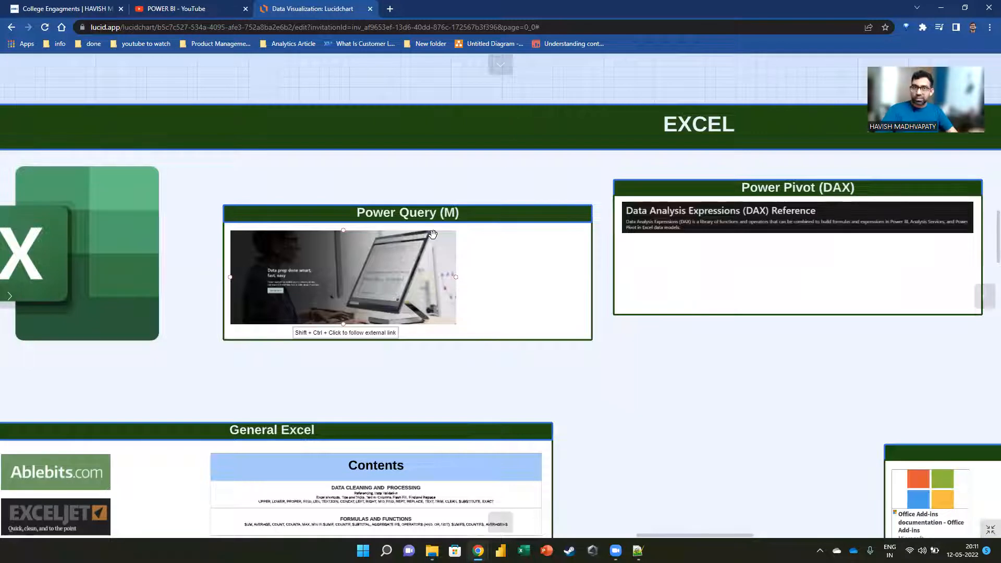
left_click_drag(860, 390, 633, 394)
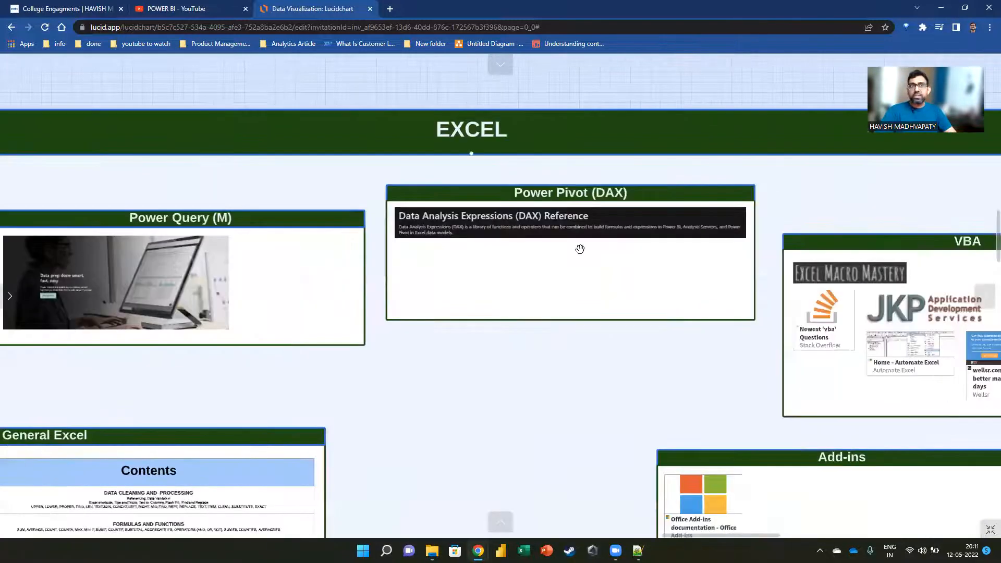
left_click_drag(661, 342, 537, 305)
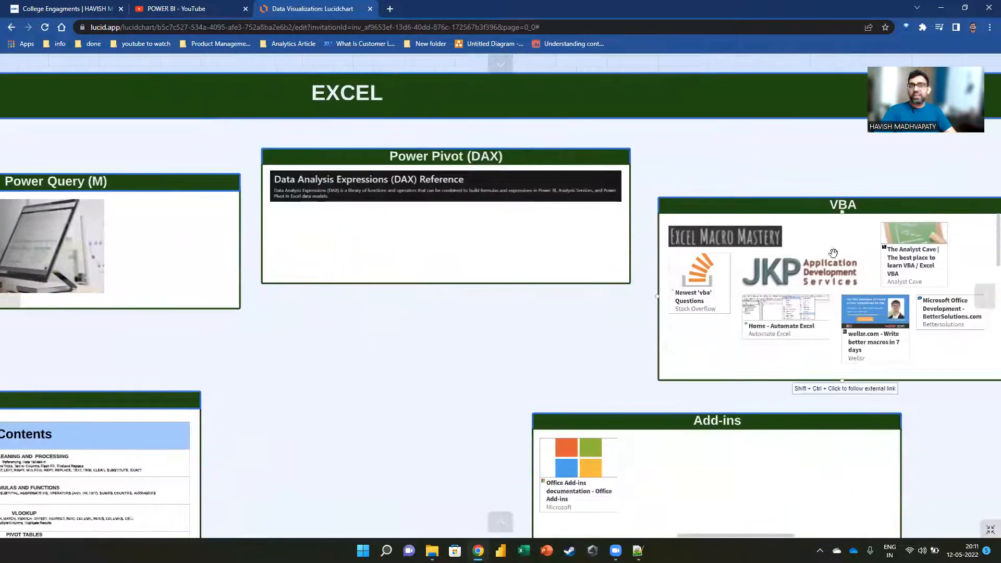
scroll(845, 365, "down", 4)
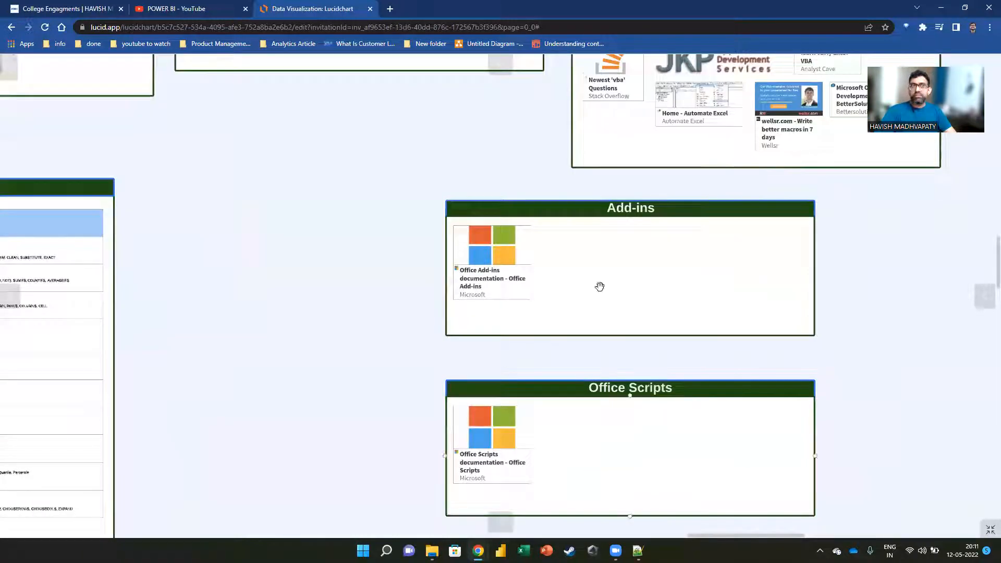
scroll(599, 286, "down", 3)
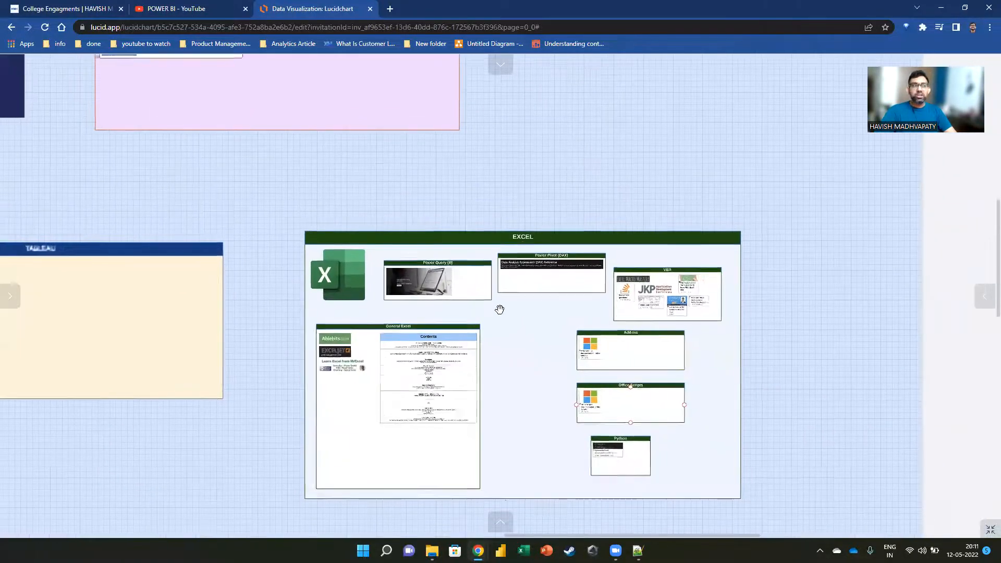
scroll(499, 309, "down", 4)
left_click_drag(287, 115, 492, 273)
Zoom into the Data Science container and select the StatQuest channel image
scroll(493, 273, "up", 1)
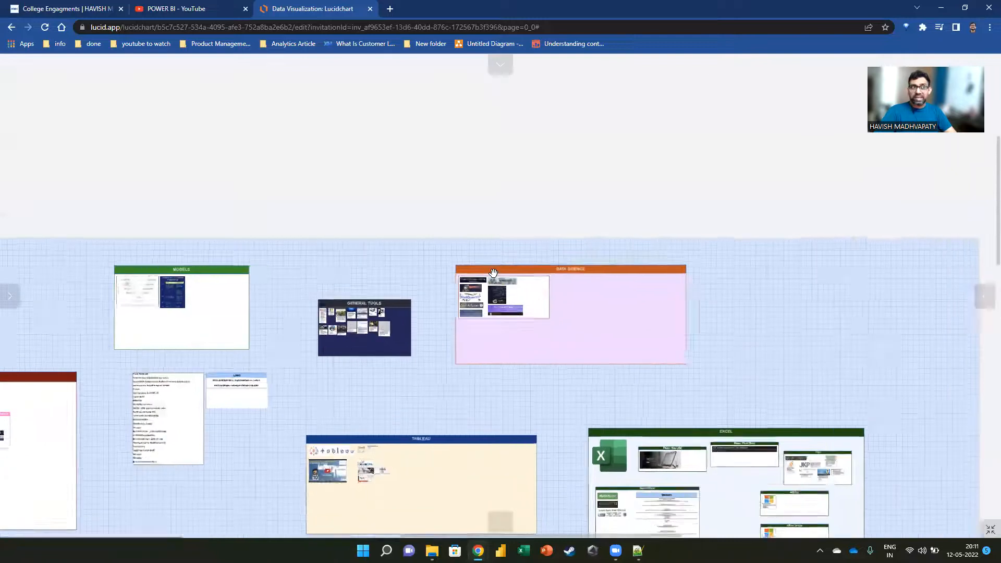
scroll(493, 273, "up", 8)
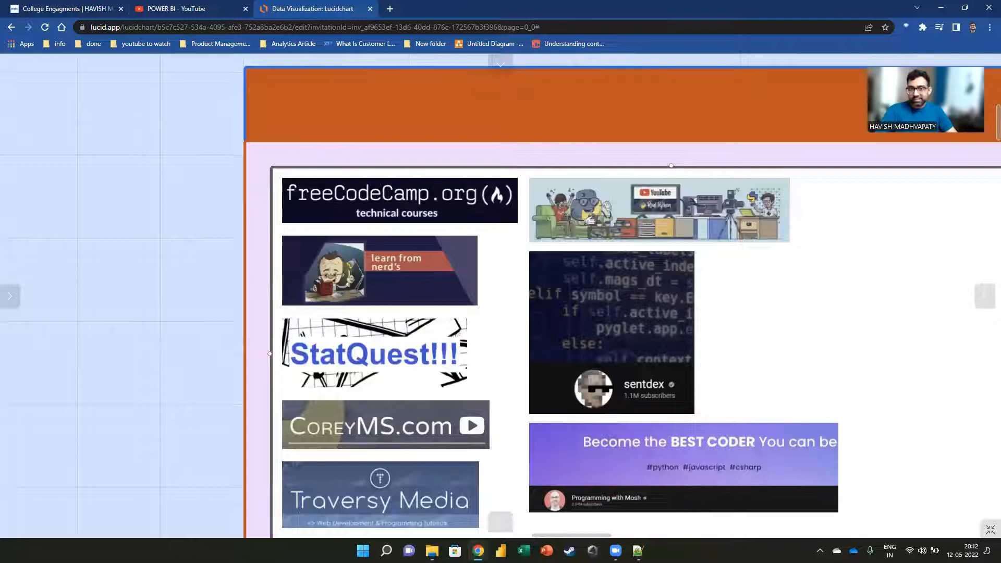
scroll(518, 219, "down", 5)
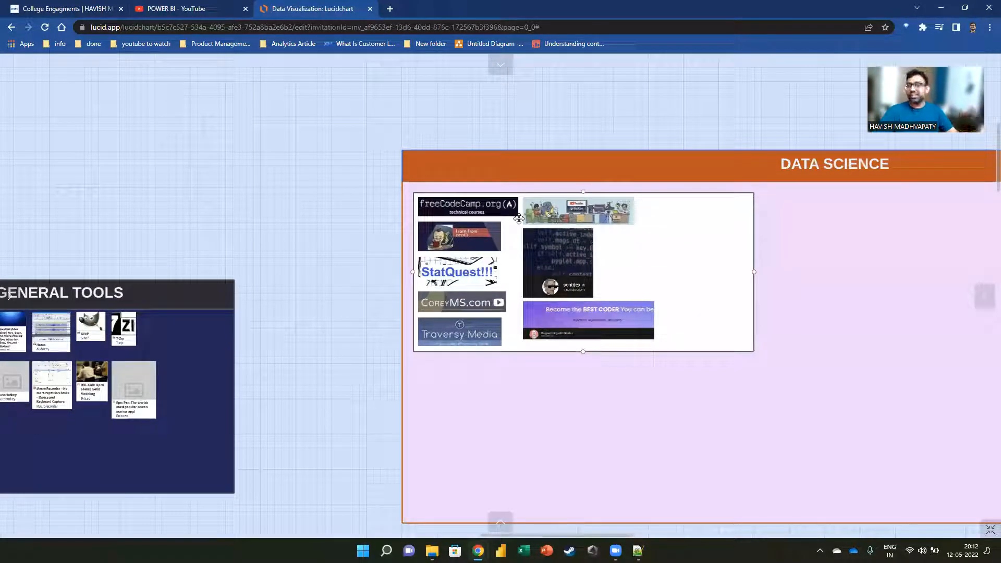
left_click(401, 145)
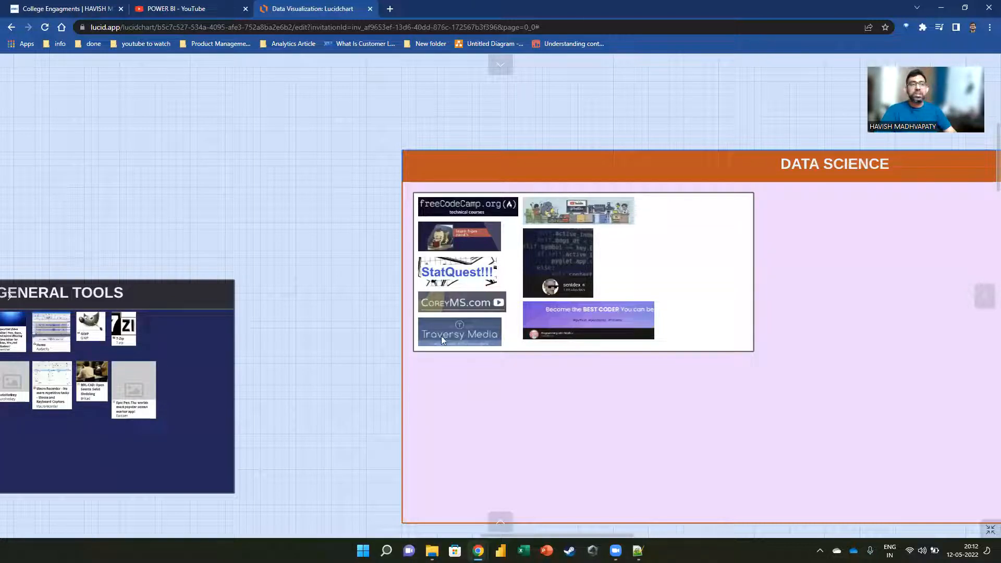
left_click(434, 283)
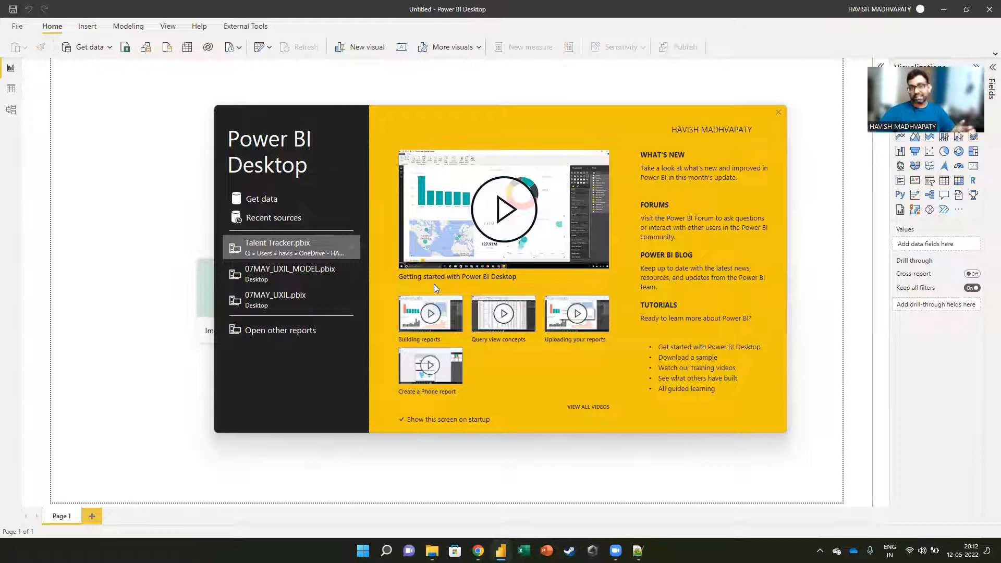
Dismiss the Power BI Desktop start screen to reveal the blank Untitled report
left_click(777, 113)
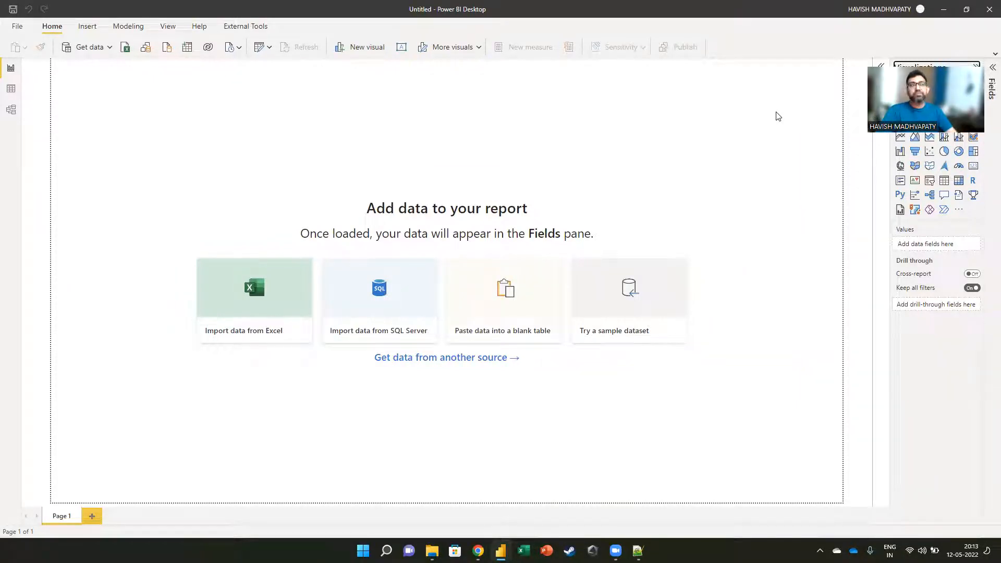
key("super")
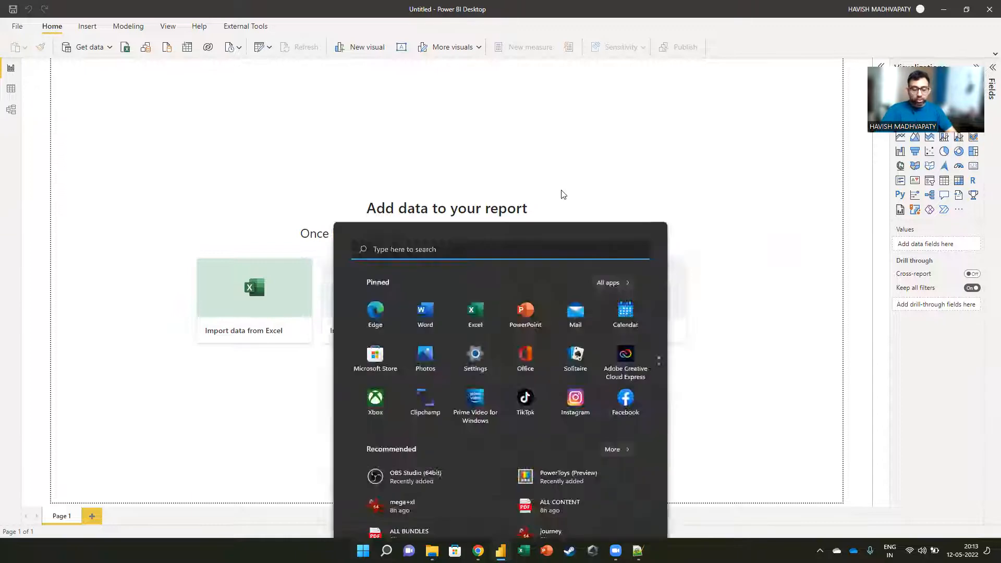
type("store")
key("Return")
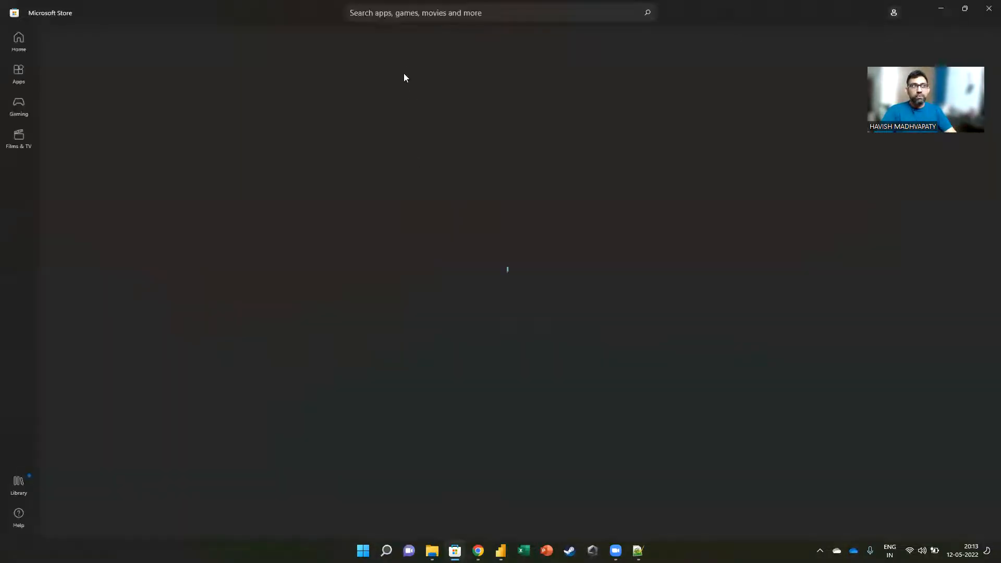
left_click(412, 19)
type("power")
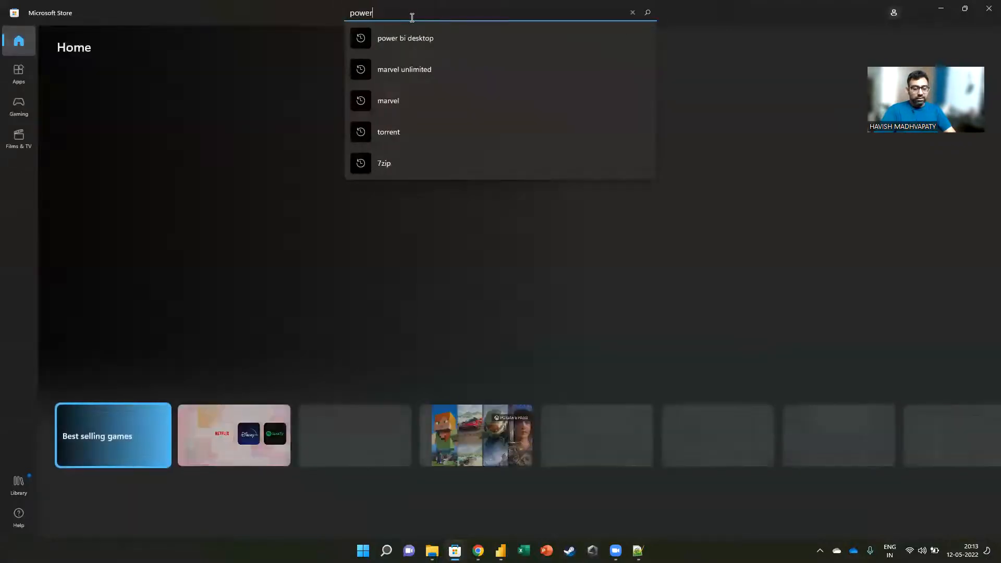
type(" bi desktop")
key("Return")
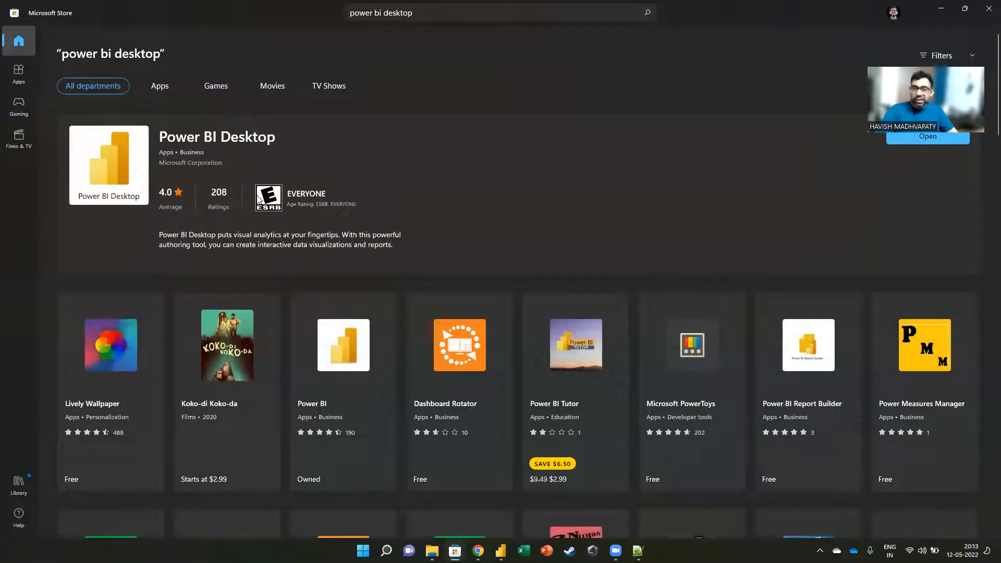
left_click(988, 9)
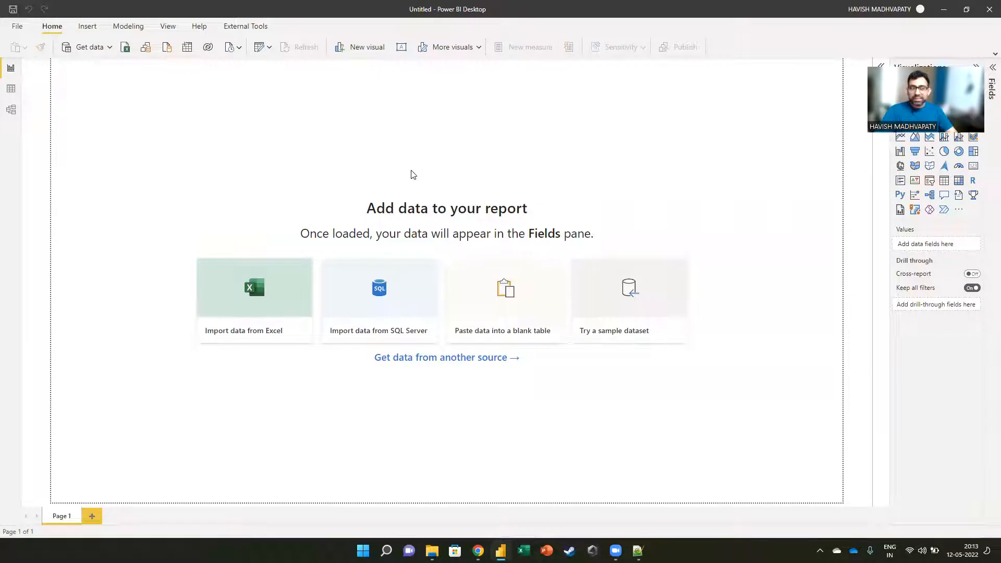
Browse OneDrive to PBI > Power BI and open Global Superstore Orders 2016 - Cleaned in Excel
key("super+e")
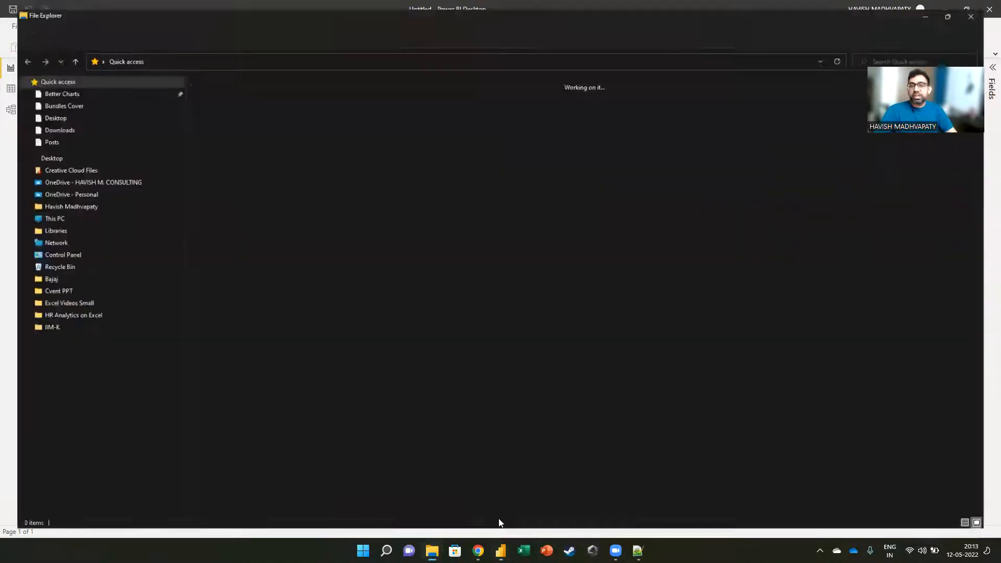
left_click(115, 184)
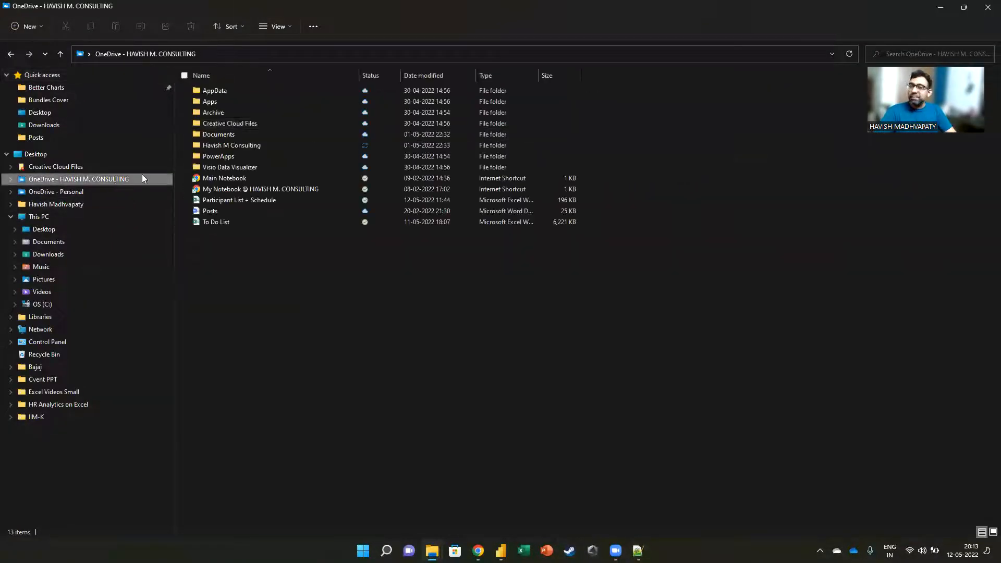
double_click(234, 146)
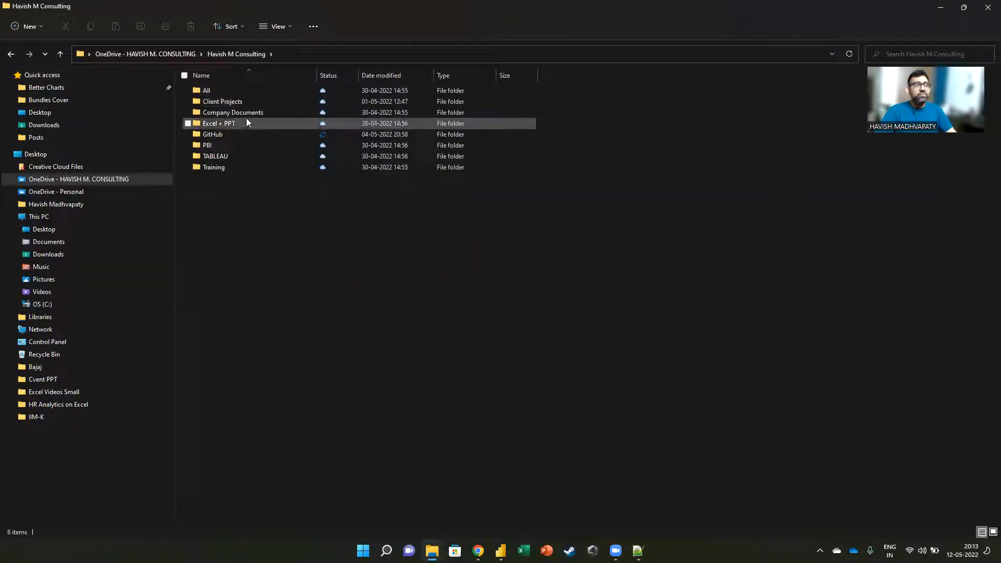
double_click(224, 144)
double_click(224, 202)
double_click(243, 186)
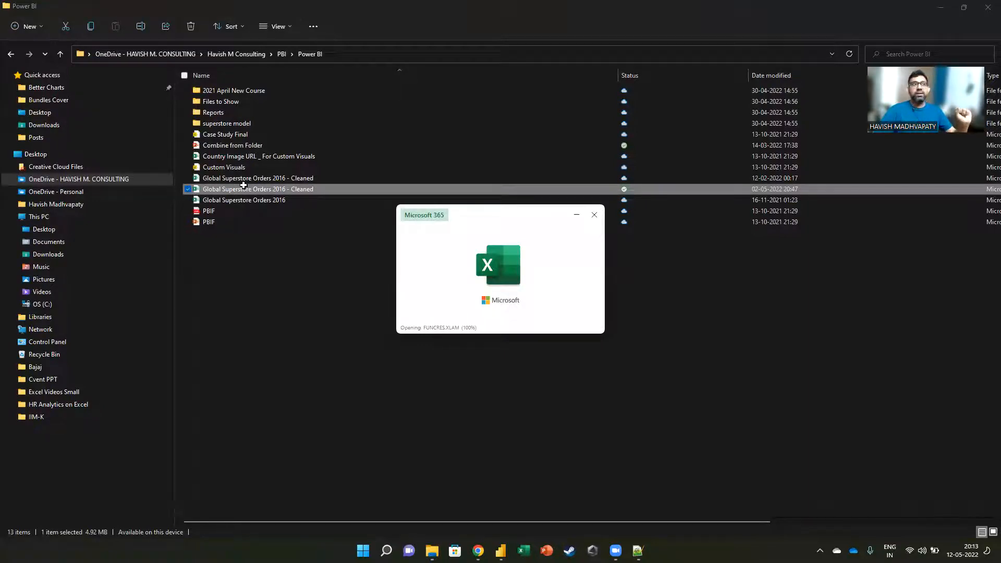
scroll(261, 230, "down", 2, "ctrl")
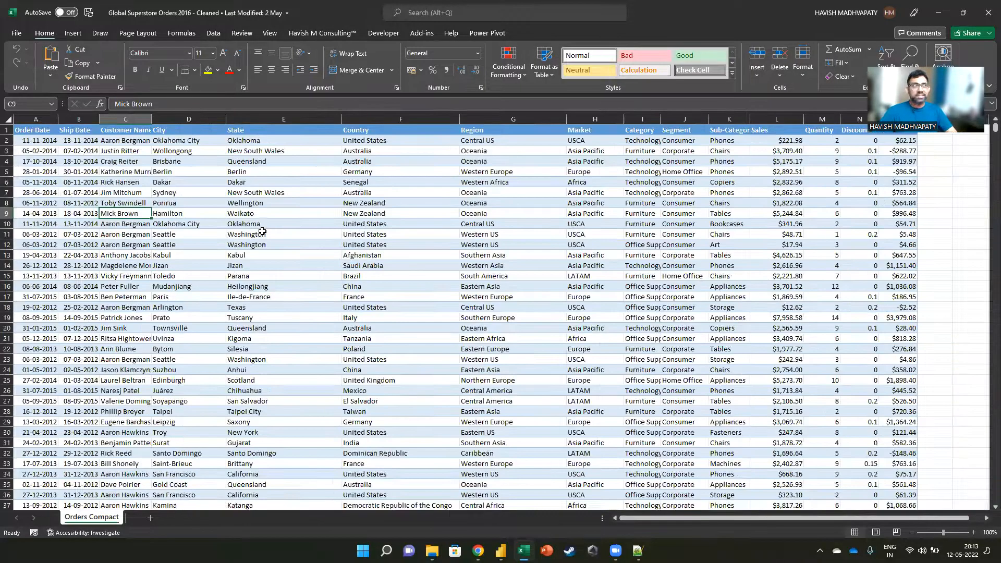
key("ctrl+Up")
key("Left")
key("Left")
key("Down")
key("ctrl+shift+Down")
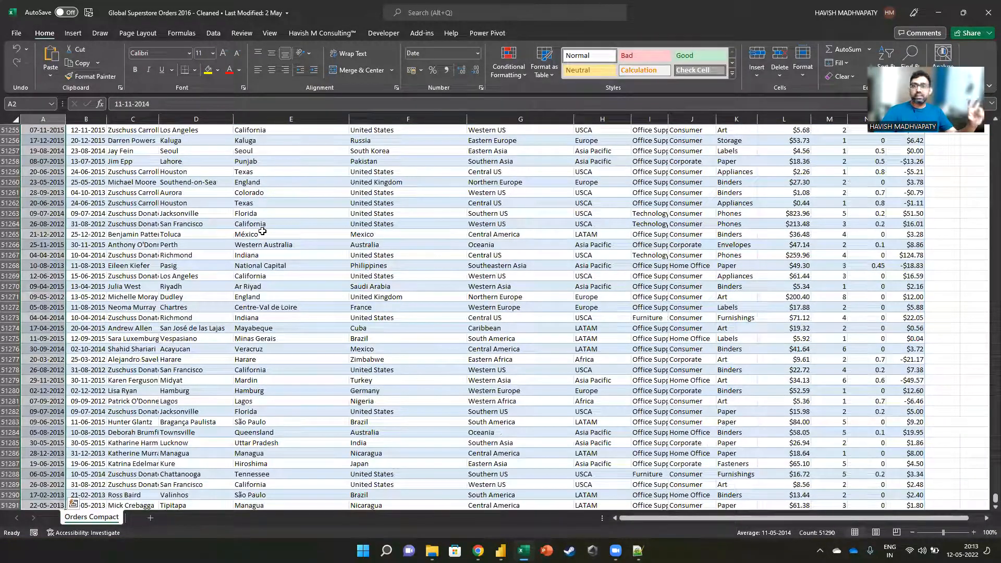
key("ctrl+Up")
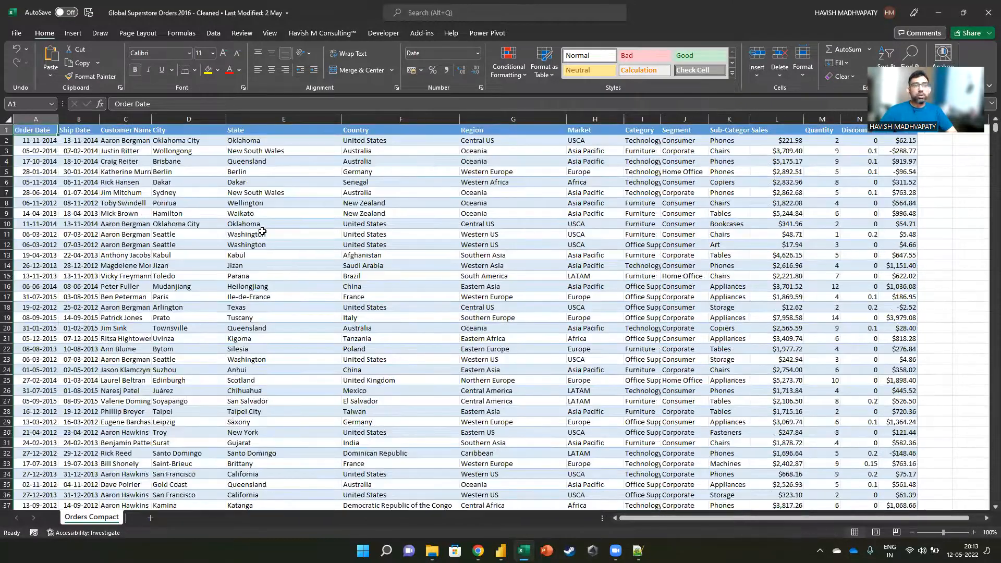
key("ctrl+shift+Right")
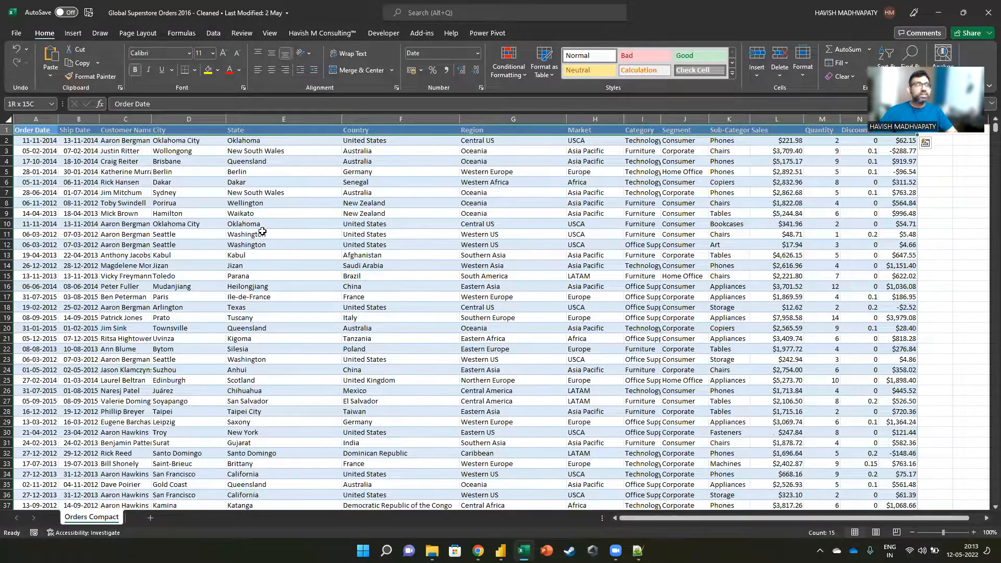
key("ctrl+shift+Left")
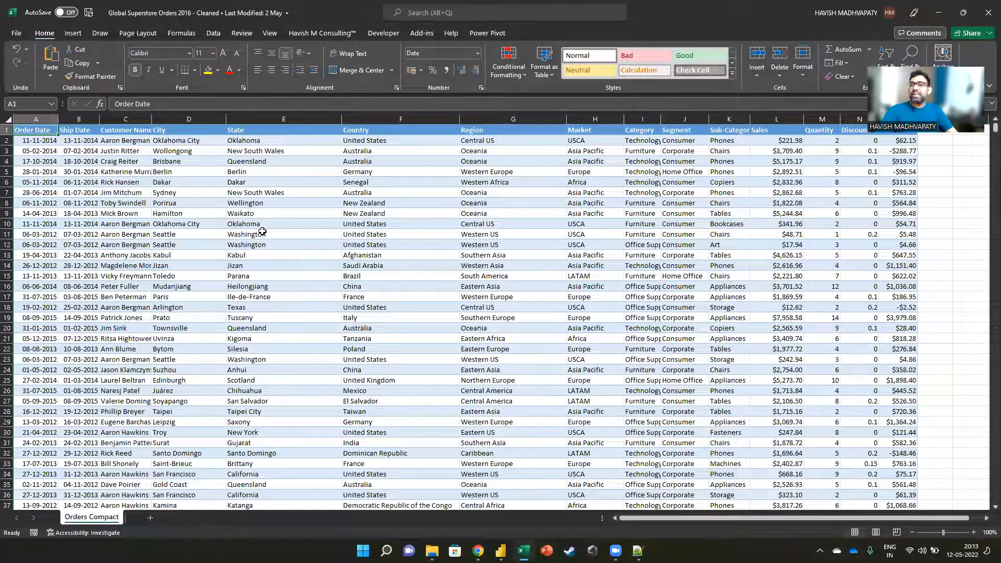
left_click(50, 119)
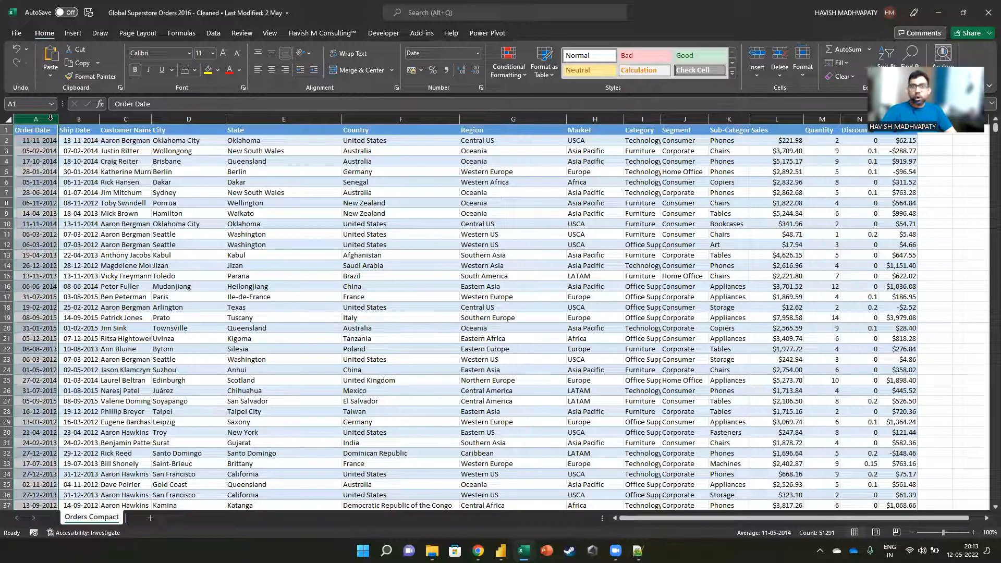
left_click(78, 117)
left_click(116, 118)
left_click_drag(169, 119, 600, 223)
left_click_drag(642, 119, 855, 119)
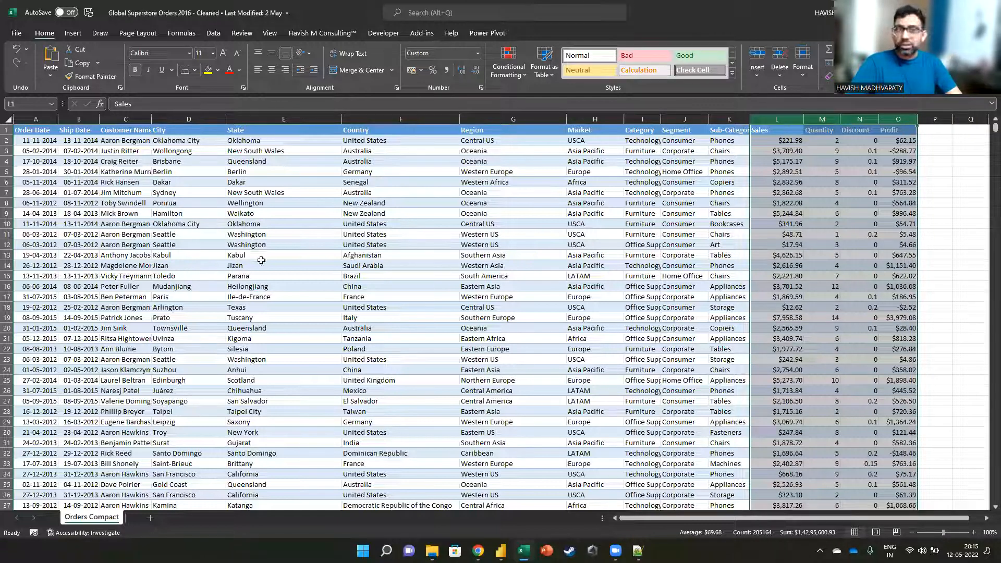
left_click(188, 256)
Insert a PivotTable on a new sheet with Customer Name as rows and Sum of Sales as values
left_click(73, 33)
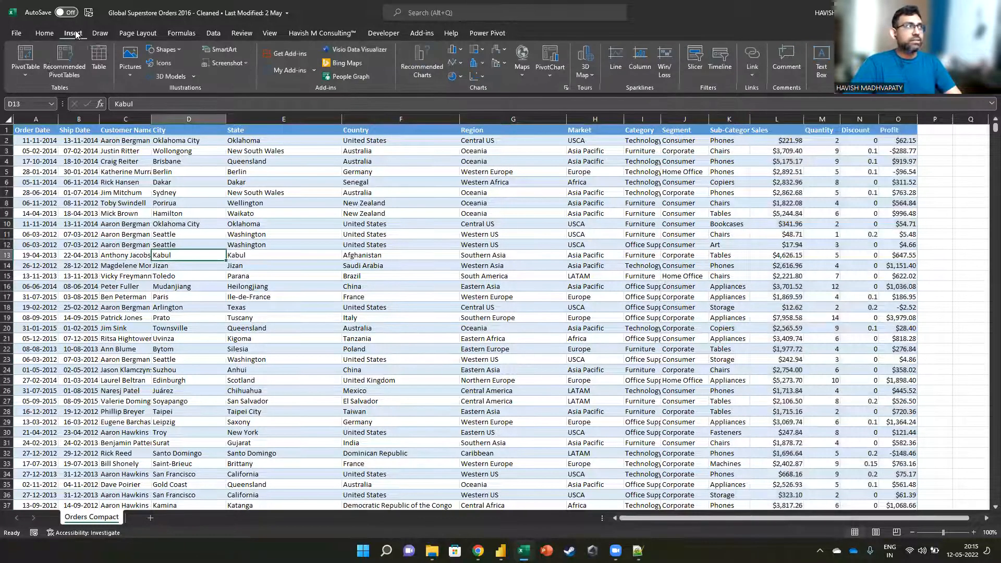
left_click(26, 53)
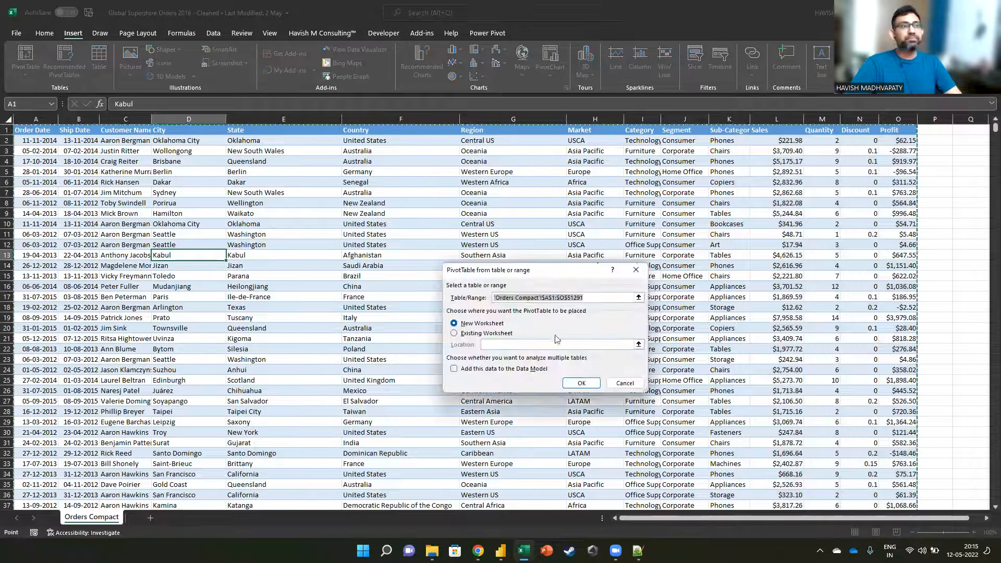
left_click(564, 384)
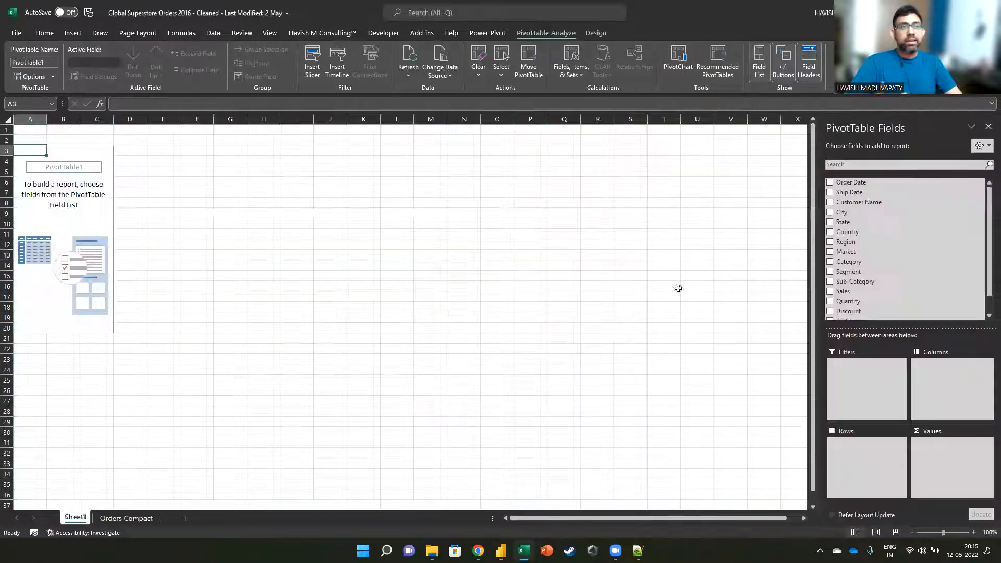
left_click_drag(872, 203, 886, 479)
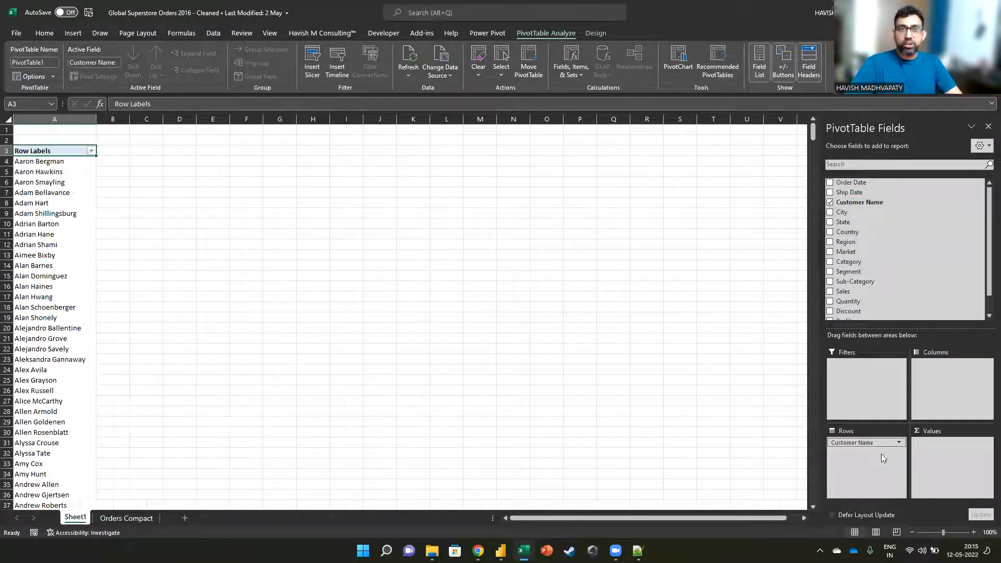
left_click_drag(875, 292, 944, 449)
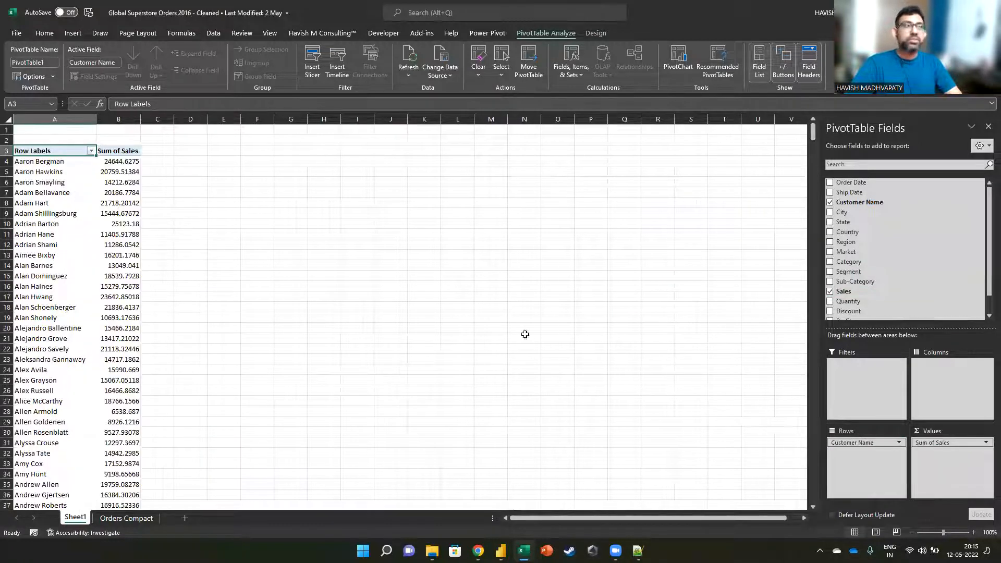
Sort customers by sales largest to smallest and apply a Top 10 value filter
right_click(101, 206)
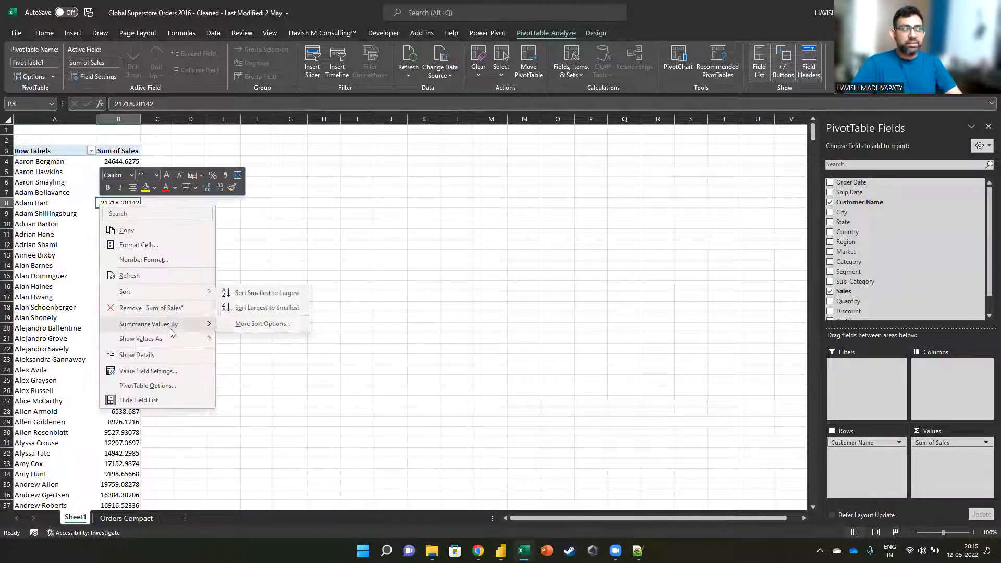
mouse_move(180, 291)
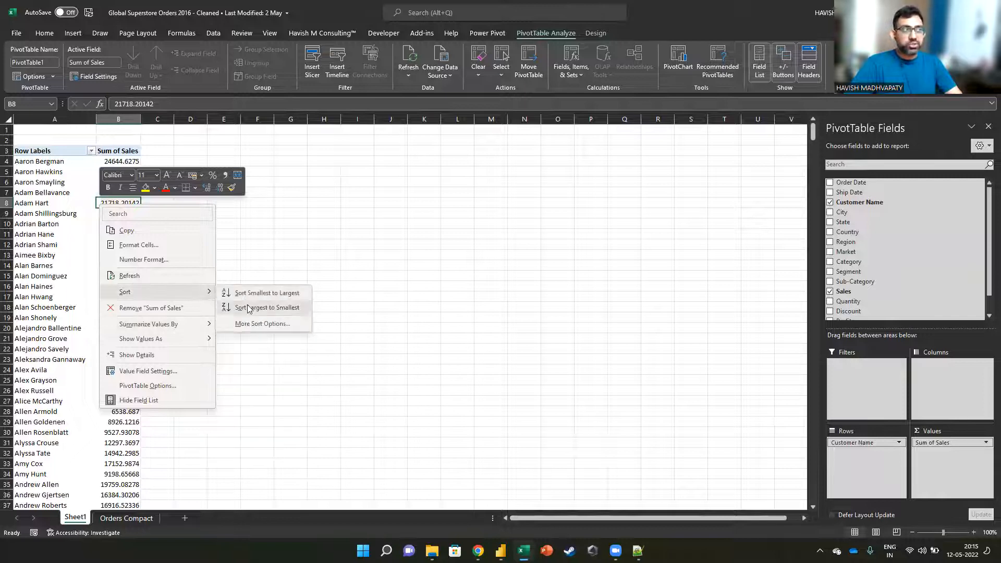
left_click(235, 307)
left_click(92, 152)
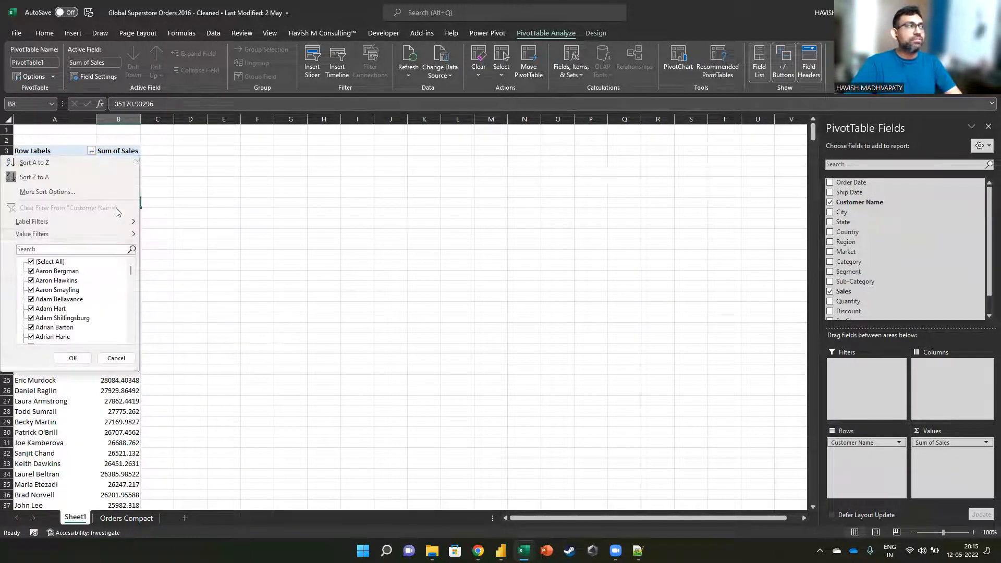
mouse_move(120, 234)
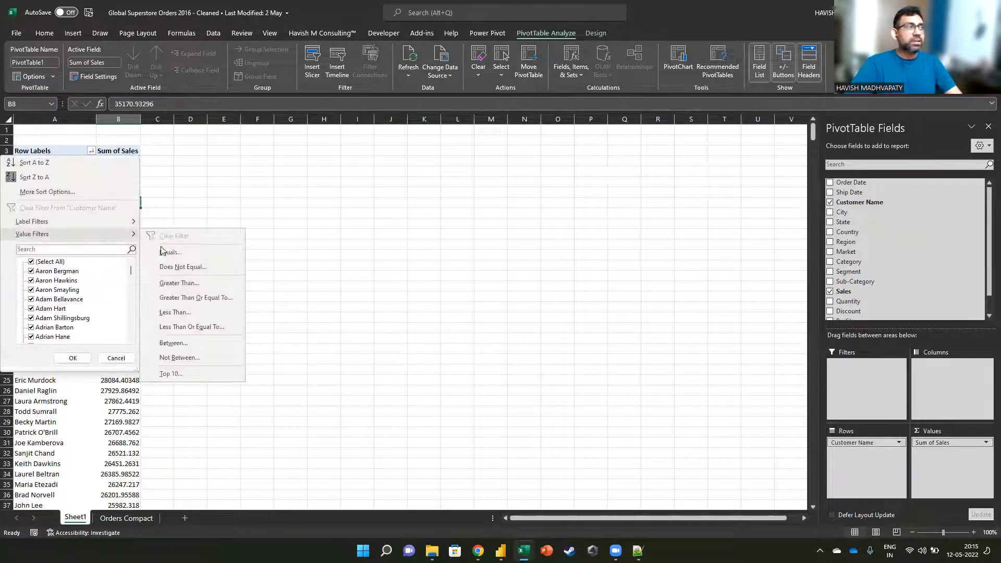
left_click(203, 372)
left_click(594, 331)
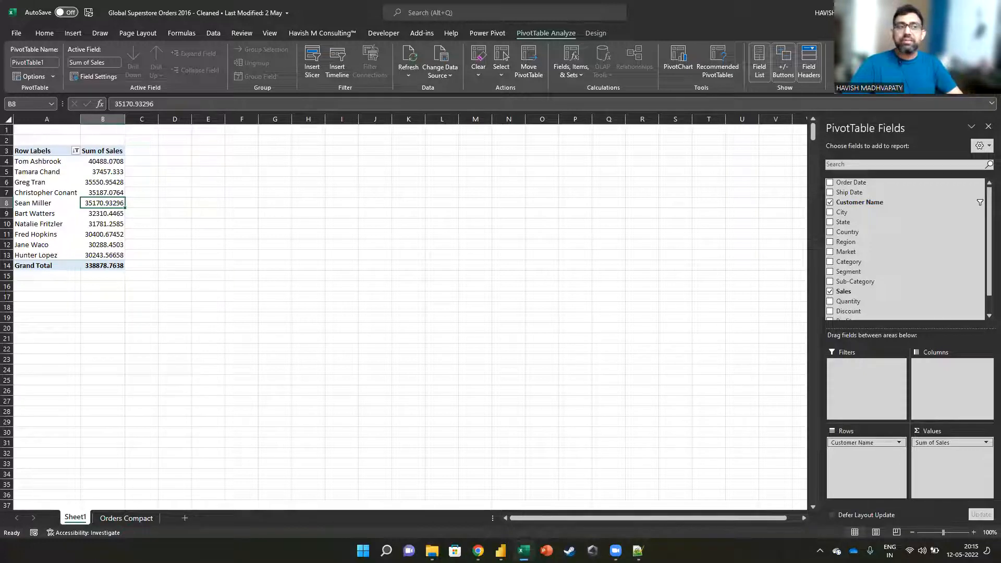
left_click(381, 484)
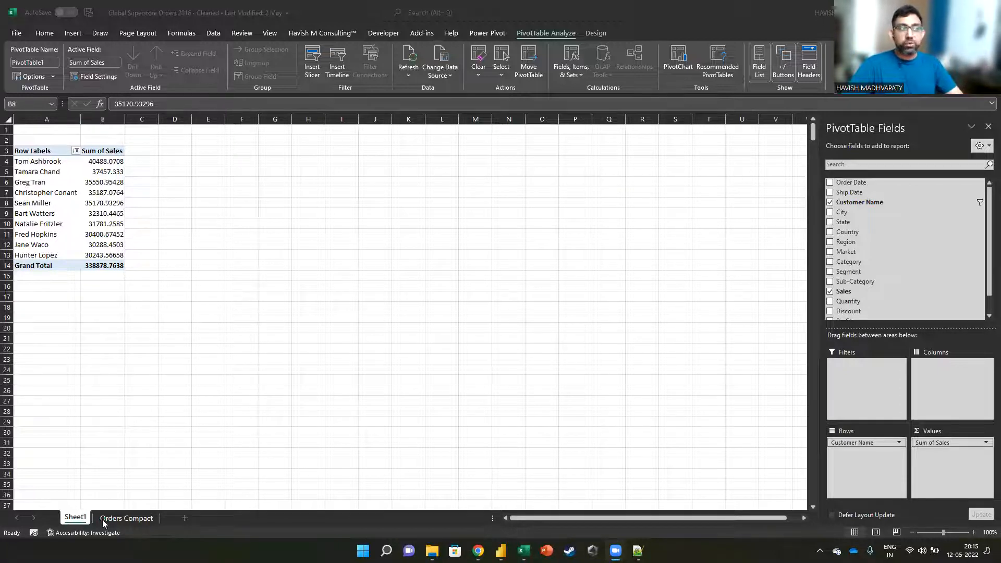
On the Orders Compact sheet, turn on filters and filter Customer Name to a single customer
left_click(121, 518)
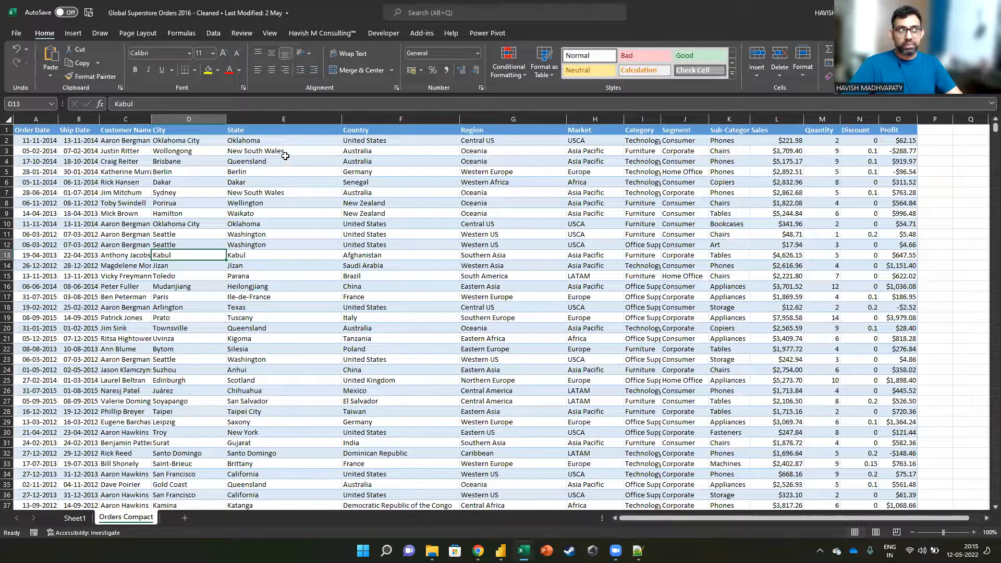
left_click(108, 119)
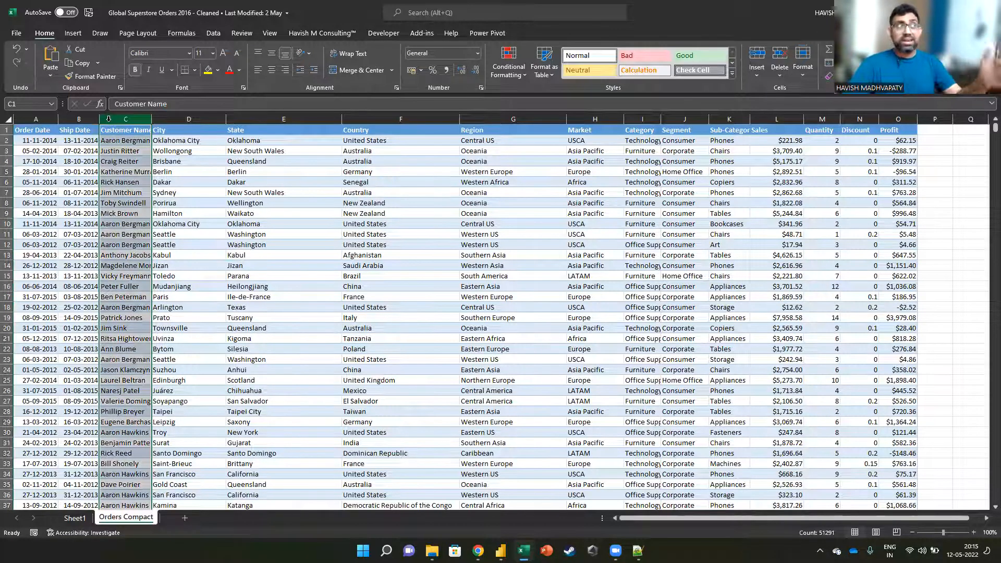
left_click(134, 173)
key("ctrl+shift+l")
key("ctrl+Up")
key("alt+Down")
key("space")
key("Down")
key("space")
key("Return")
key("Down")
key("ctrl+shift+Down")
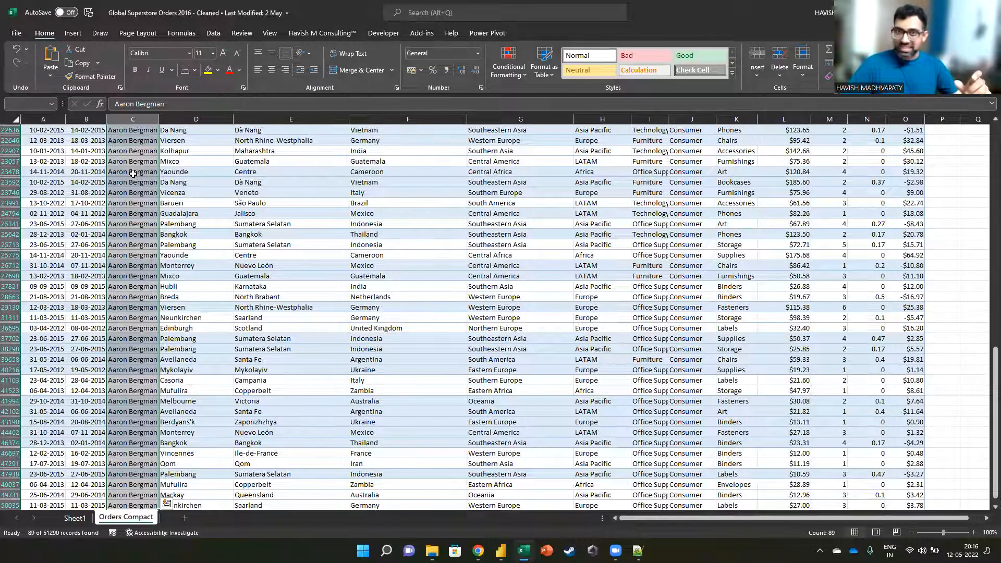
Remove the filter and close Excel without saving the workbook
key("ctrl+shift+l")
key("ctrl+shift+l")
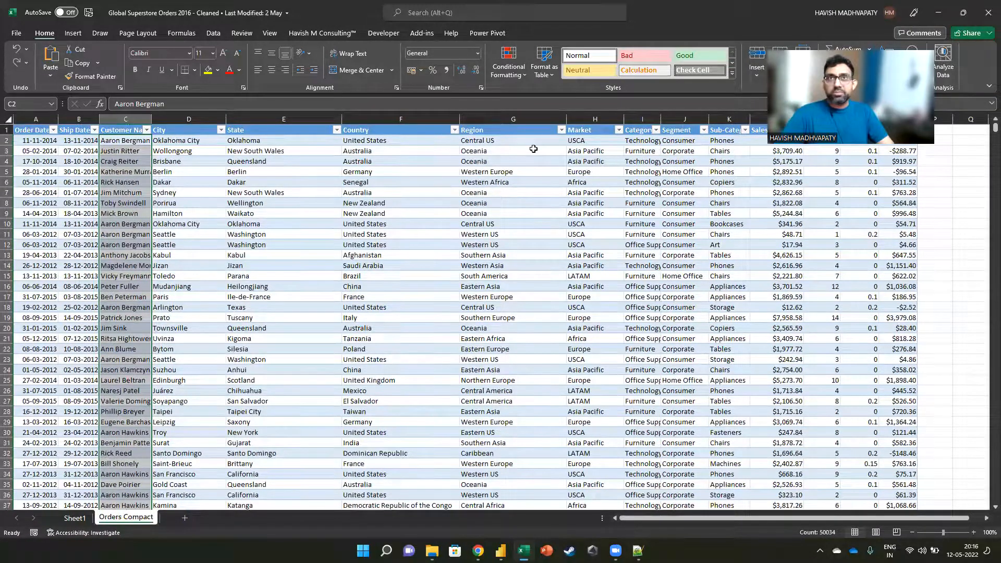
key("alt+F4")
left_click(494, 284)
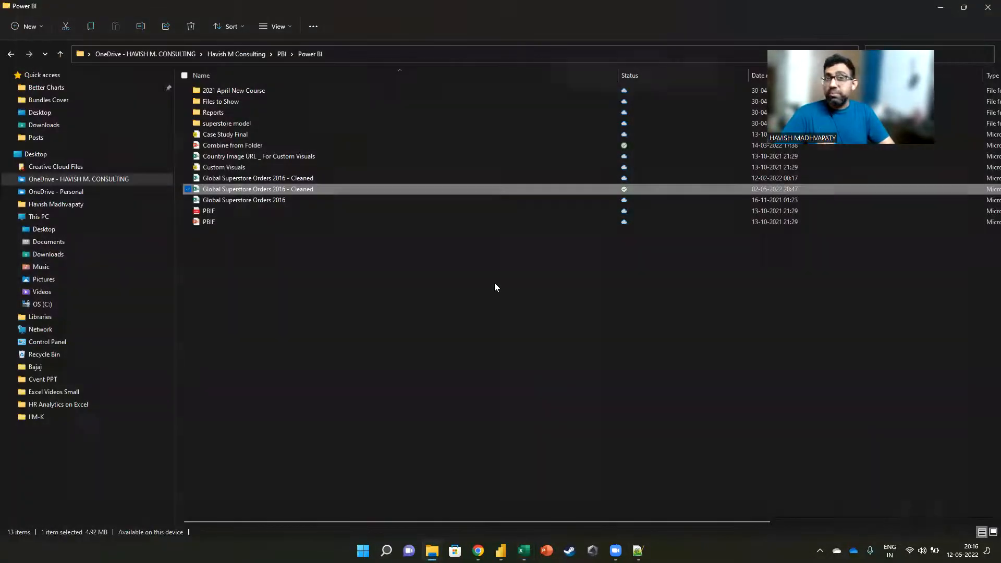
Import the Orders Compact table from the Global Superstore Orders 2016 - Cleaned Excel workbook
key("alt+Tab")
key("alt+Tab")
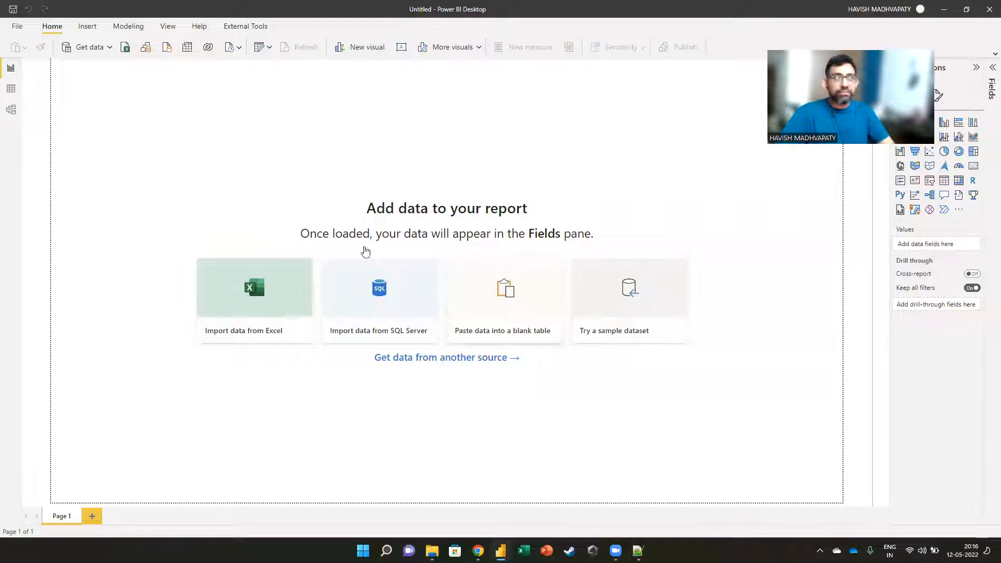
left_click(124, 50)
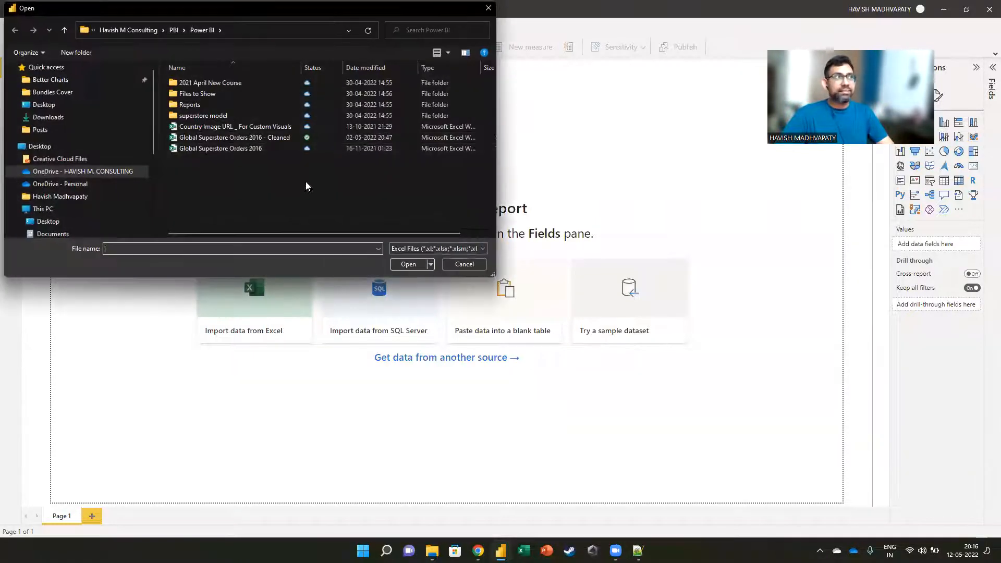
left_click(191, 138)
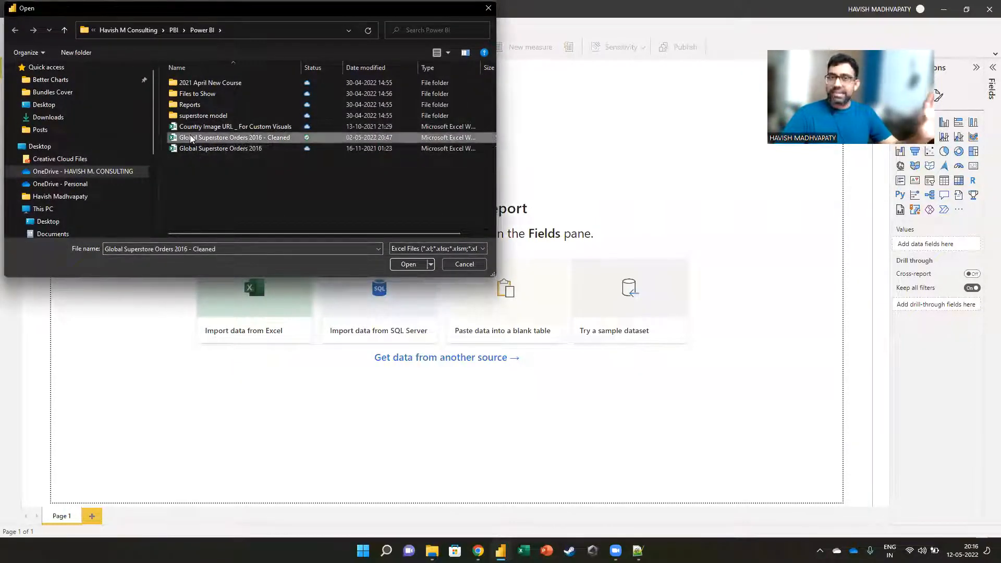
double_click(190, 138)
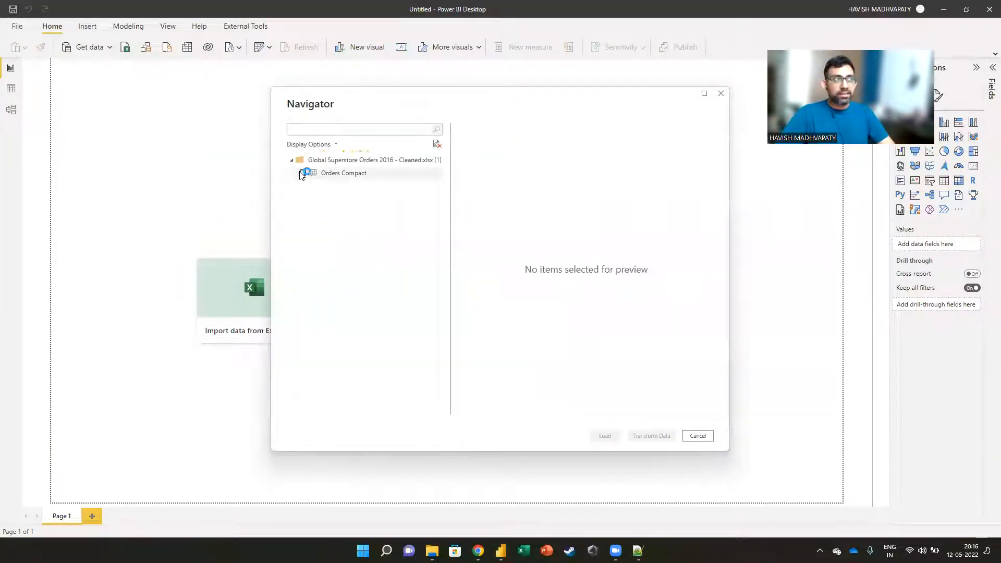
left_click(302, 173)
left_click(609, 435)
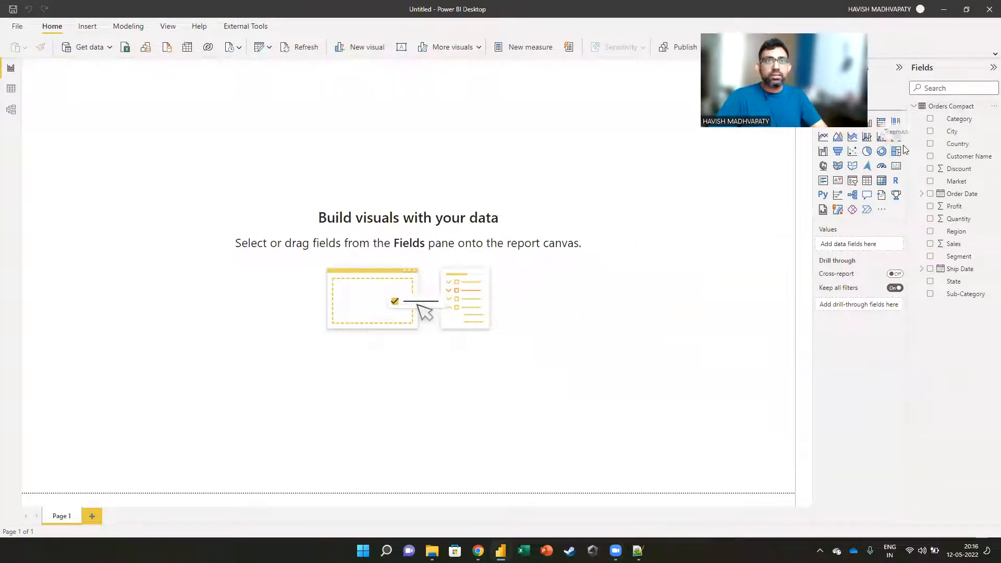
left_click_drag(906, 145, 877, 146)
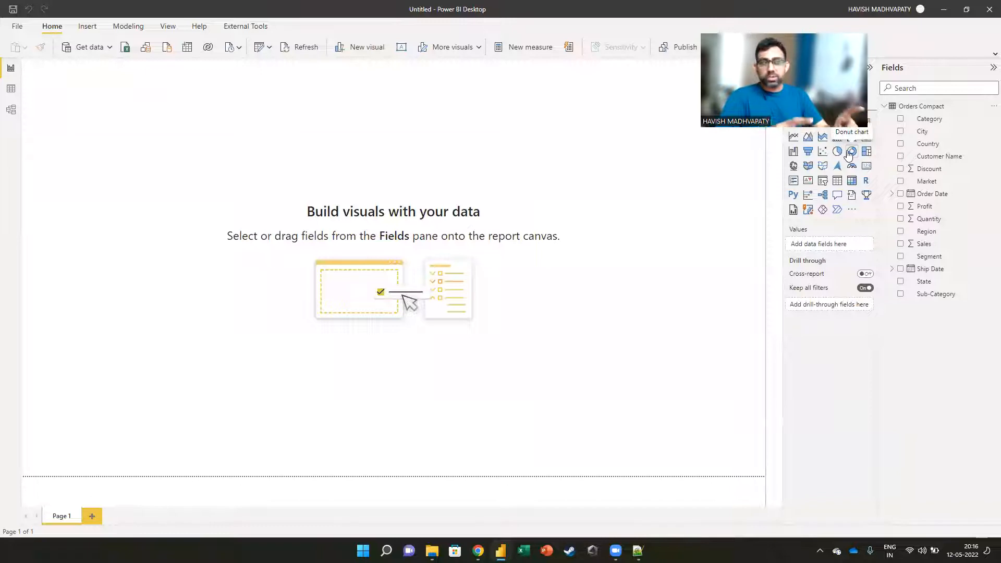
Open the Dropbox website in a new browser tab
key("alt+Tab")
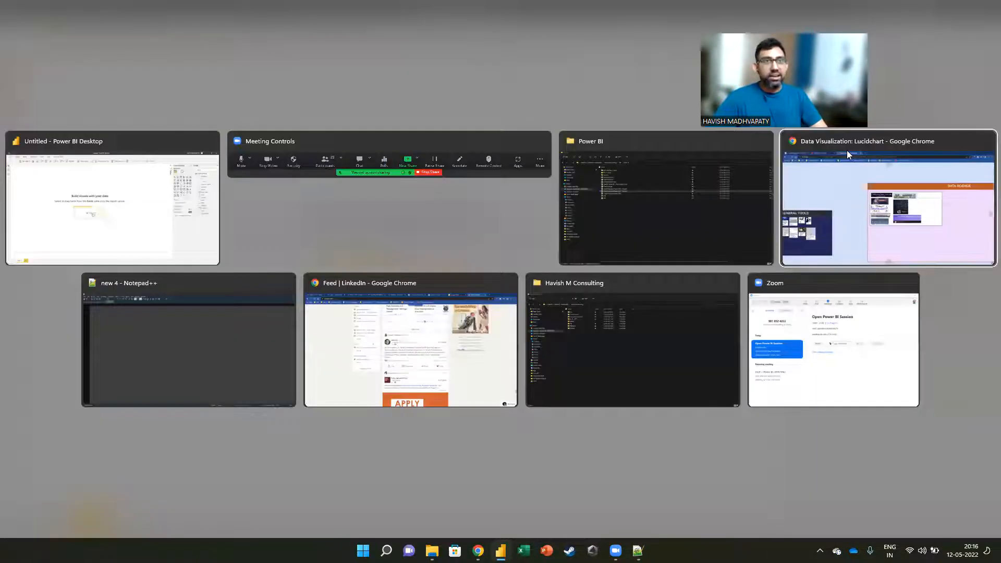
key("ctrl+t")
type("drop")
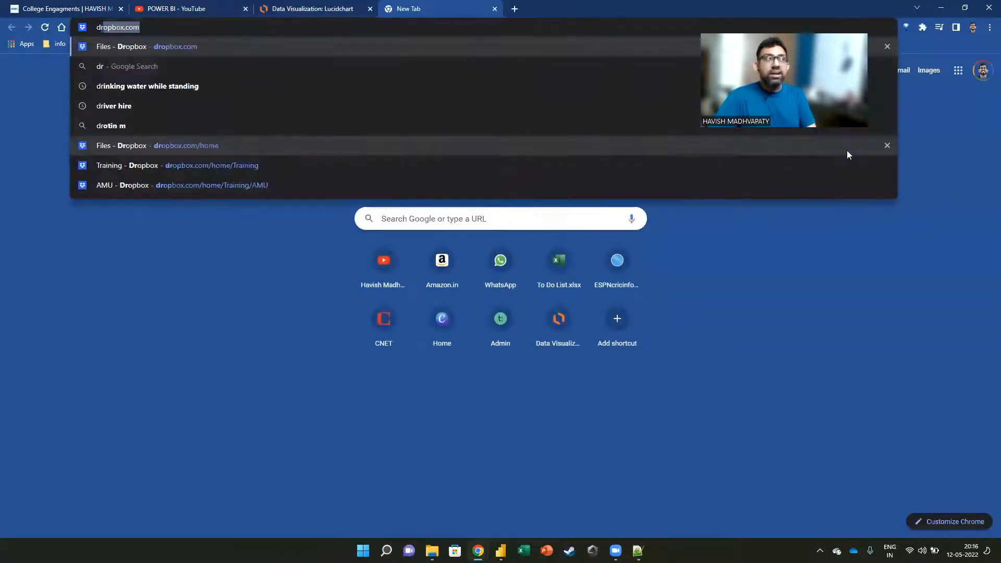
key("Return")
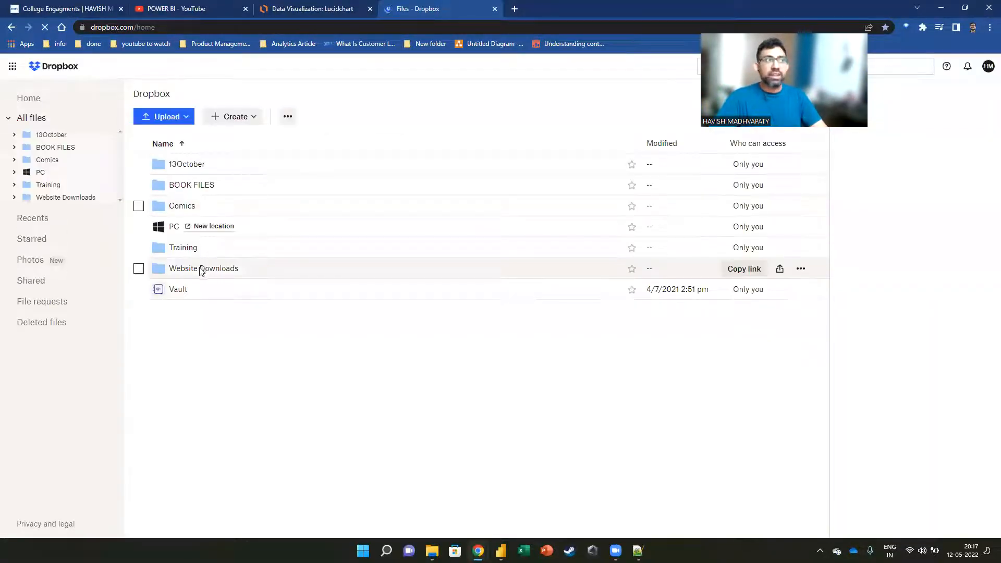
Browse to Training > Website Downloads > Datasets and locate Dataset_Marketing+Sales_SuperstoreDummy.xlsx
left_click(199, 270)
left_click(198, 283)
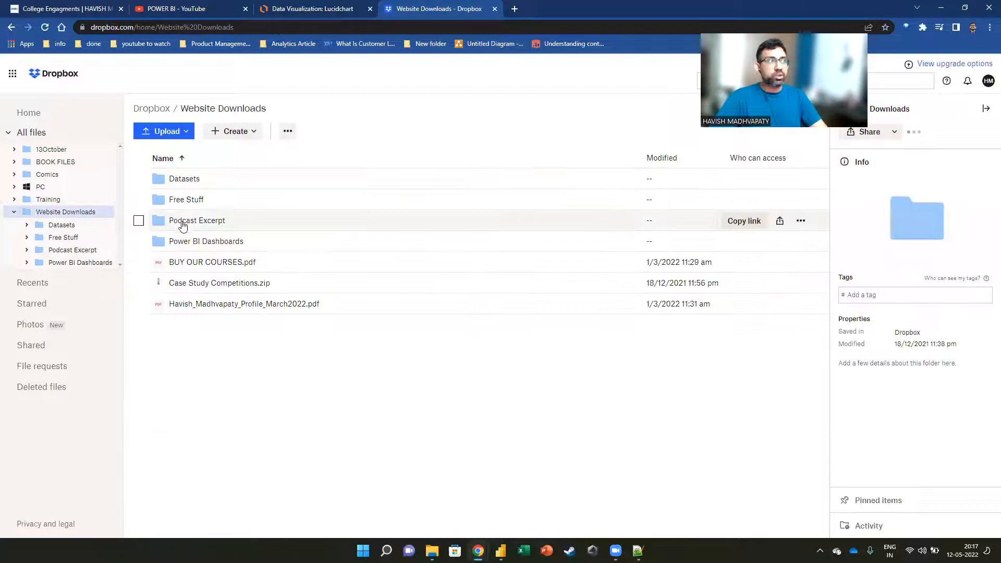
left_click(183, 183)
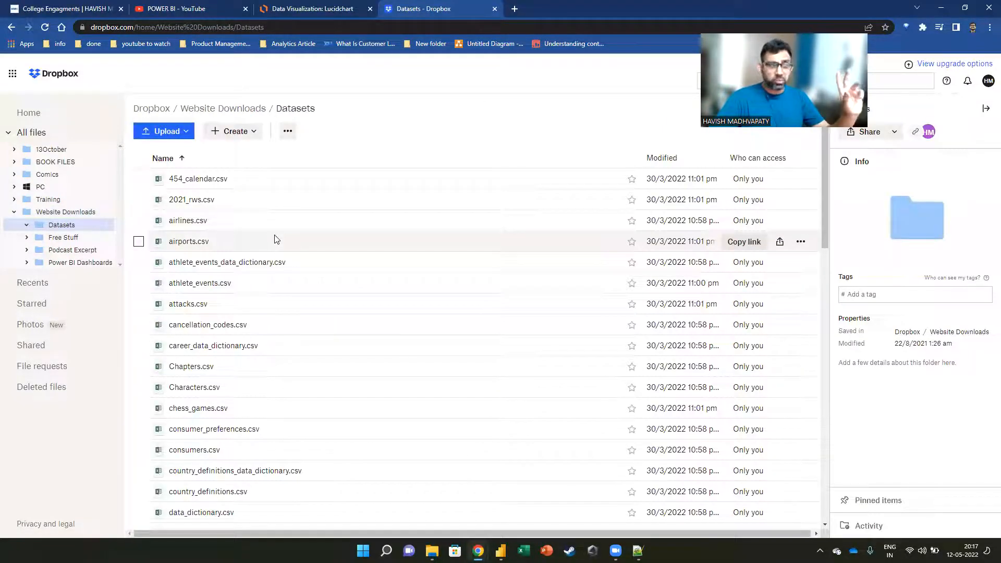
scroll(276, 239, "down", 15)
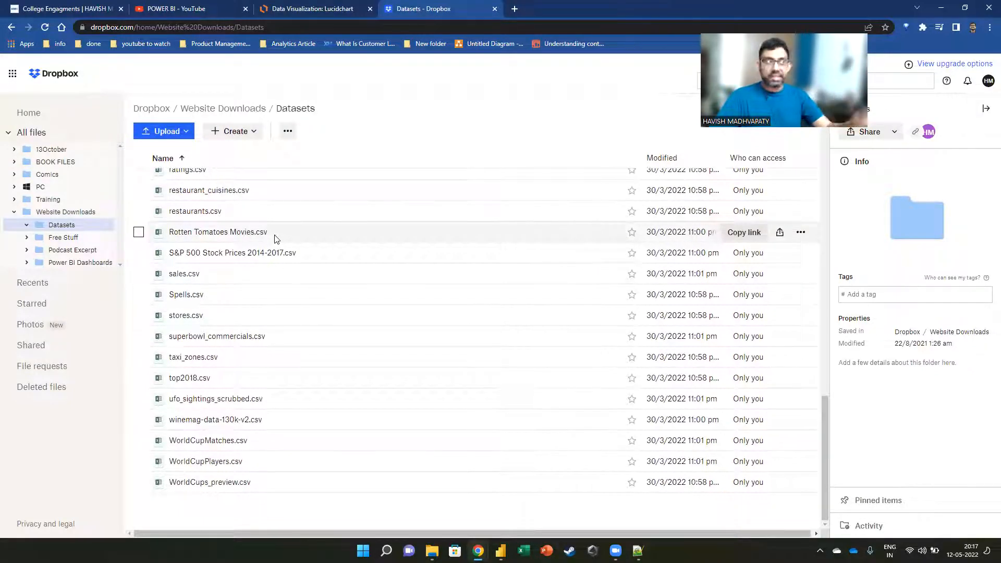
scroll(287, 329, "up", 9)
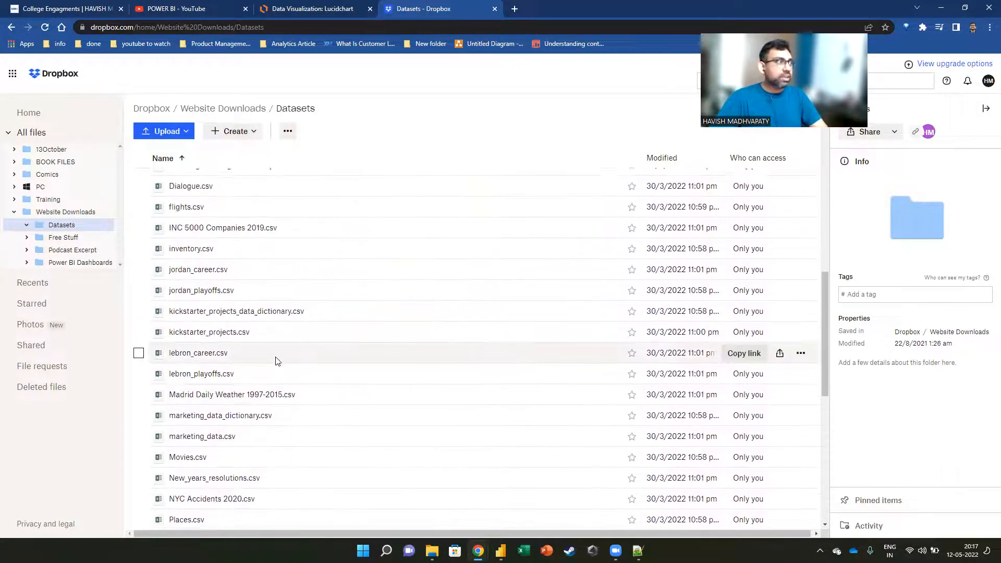
scroll(276, 360, "up", 3)
scroll(266, 376, "down", 2)
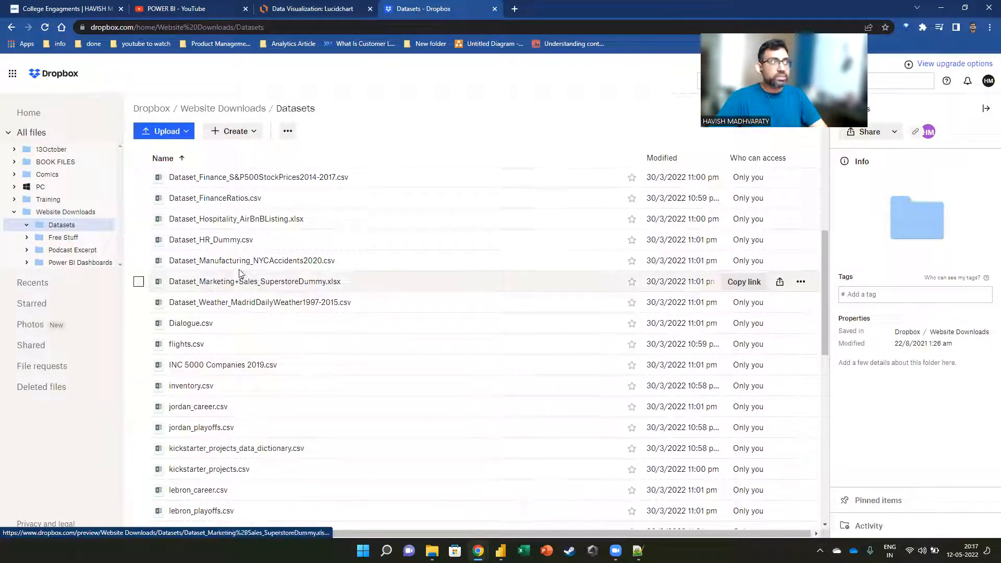
left_click(139, 282)
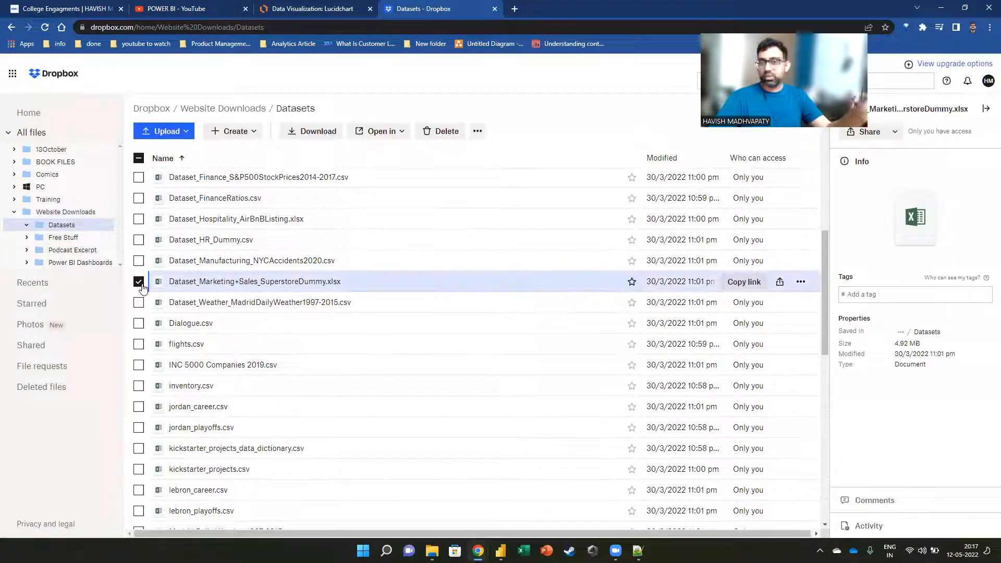
left_click(139, 282)
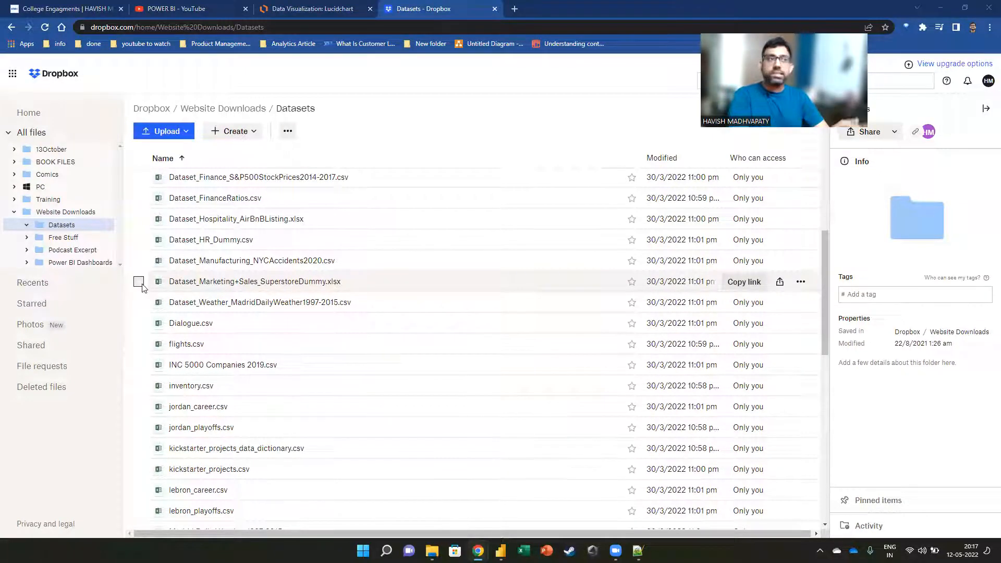
key("alt+Tab")
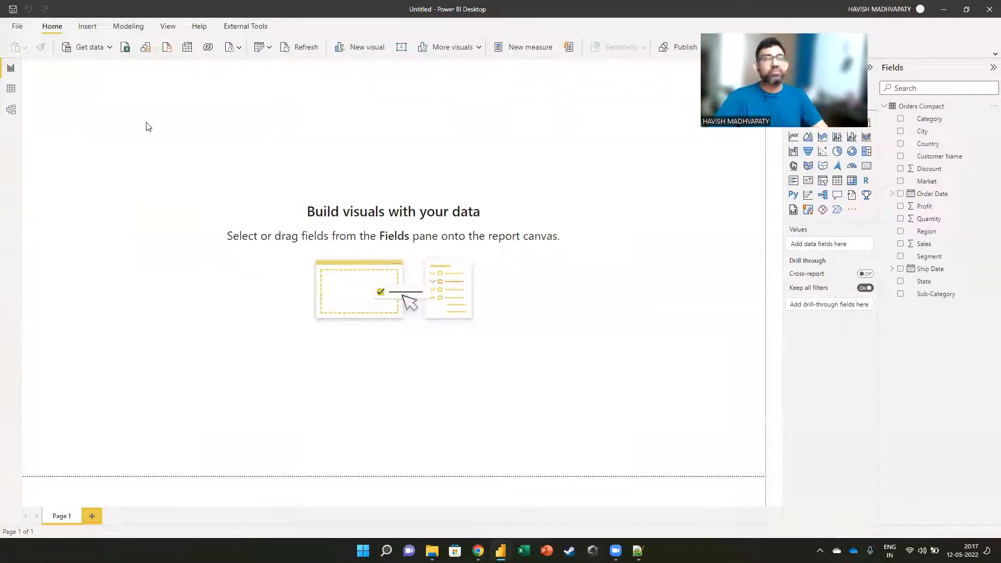
Insert a Q&A visual asking 'what is my total sales' (12.64M), shrink it, and move it top-left
left_click(993, 54)
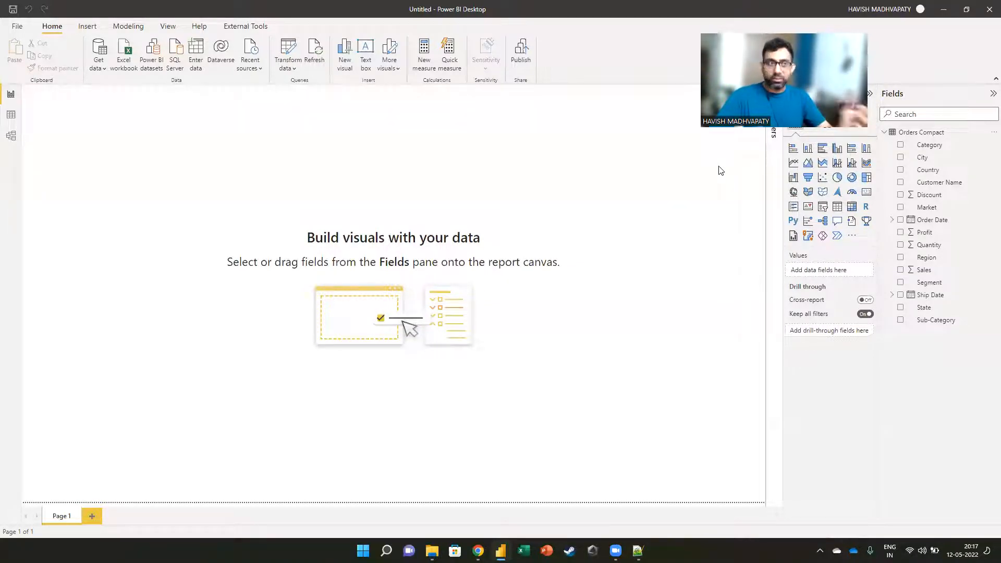
double_click(400, 164)
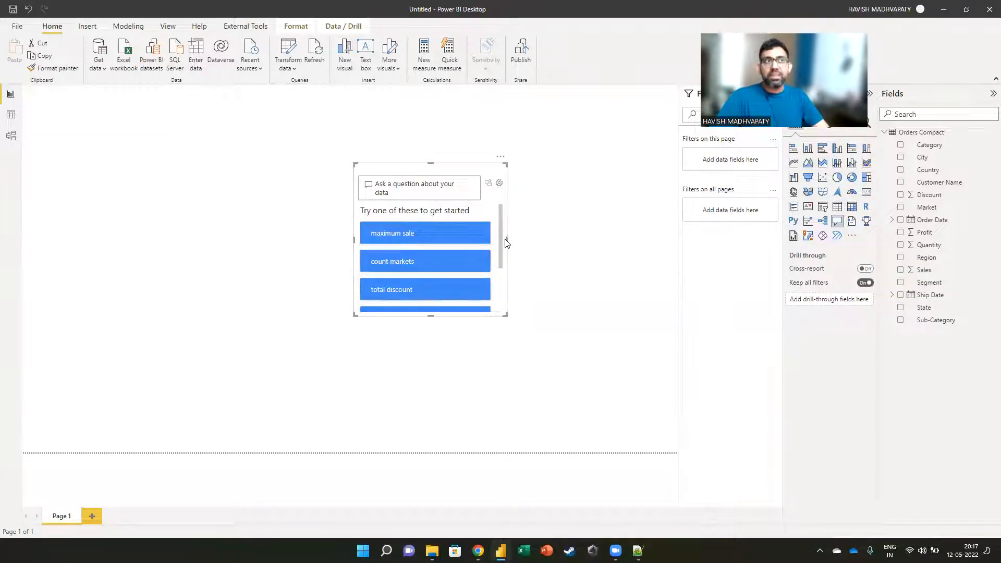
left_click_drag(507, 240, 569, 240)
left_click(428, 184)
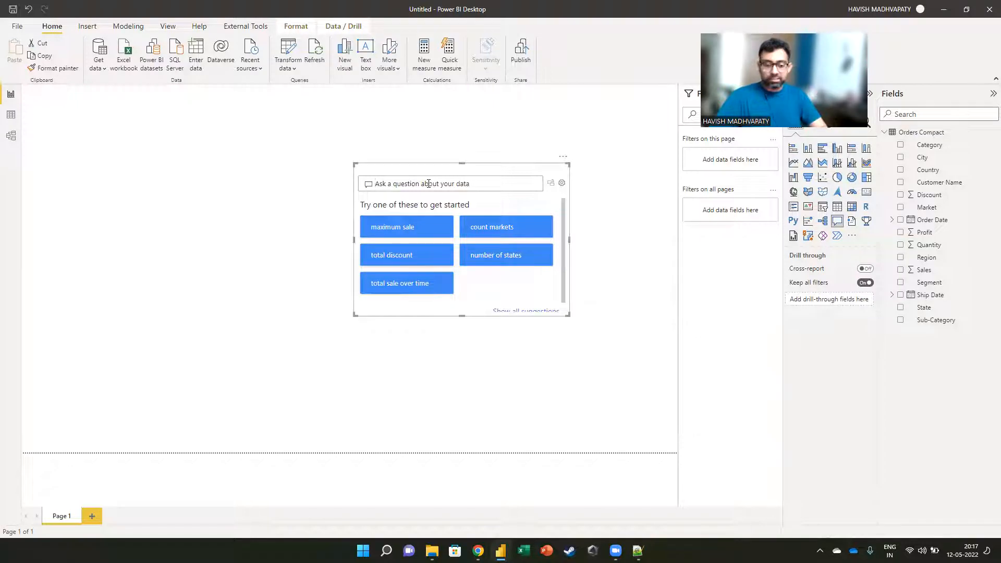
type("what is my total")
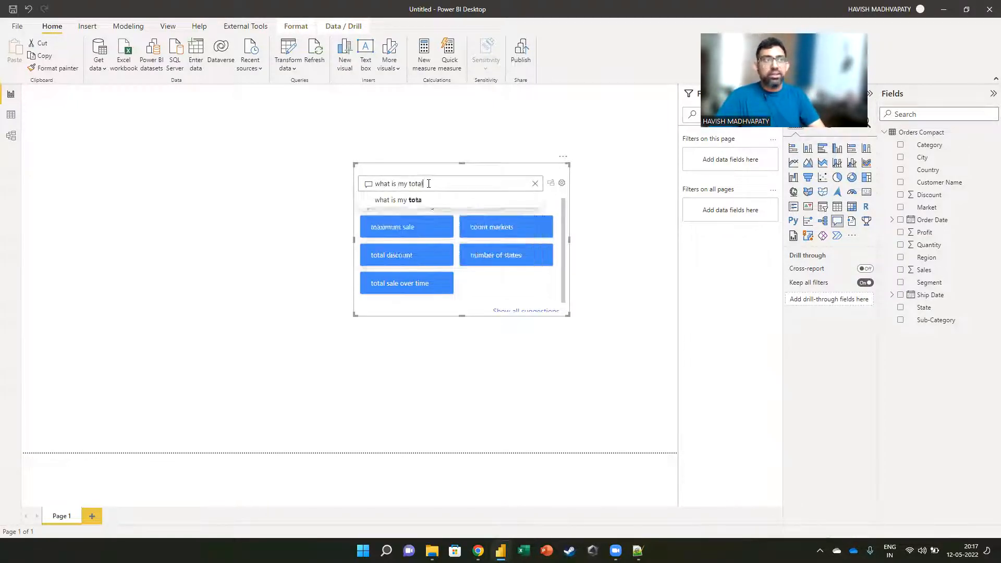
type(" sales")
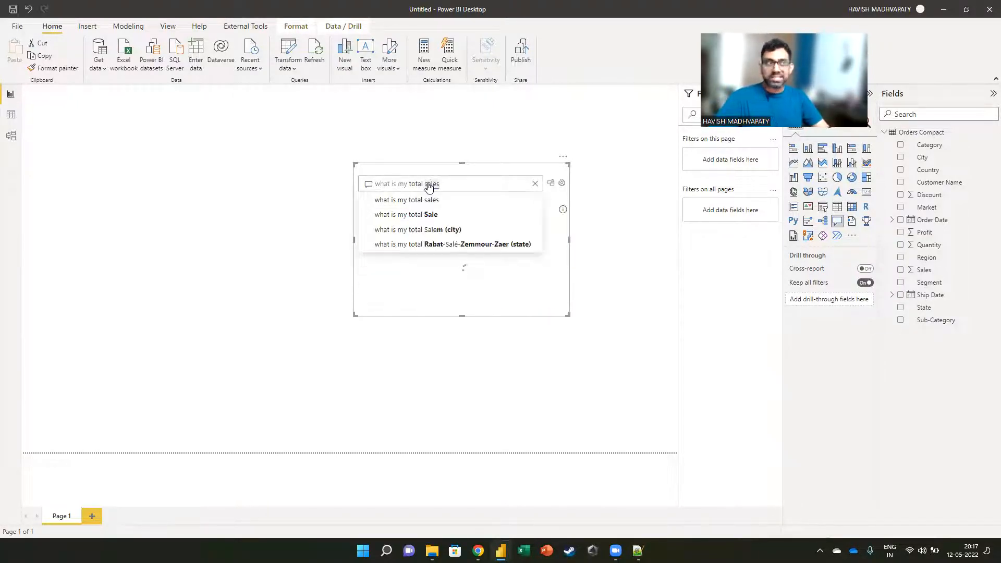
key("Return")
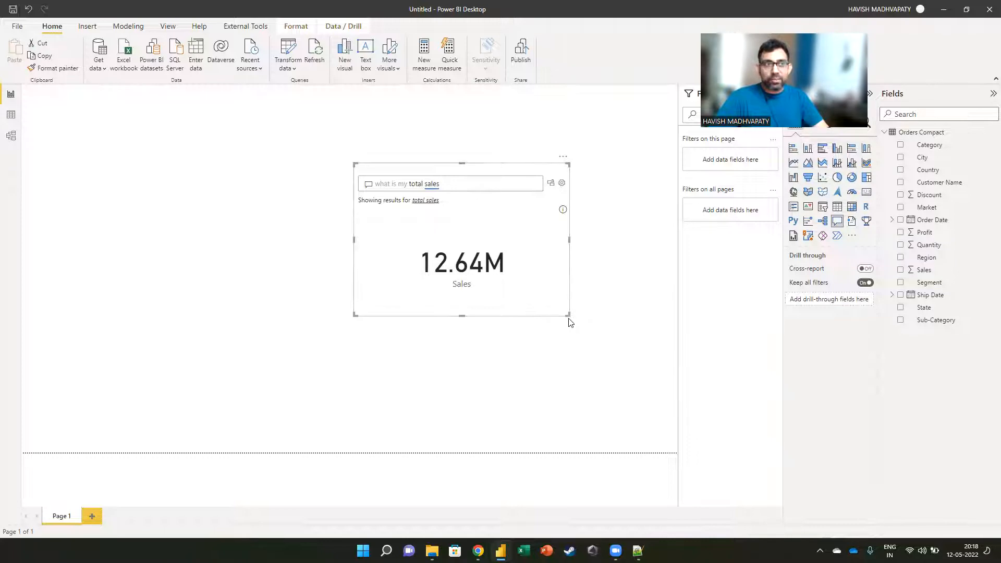
left_click_drag(567, 315, 477, 270)
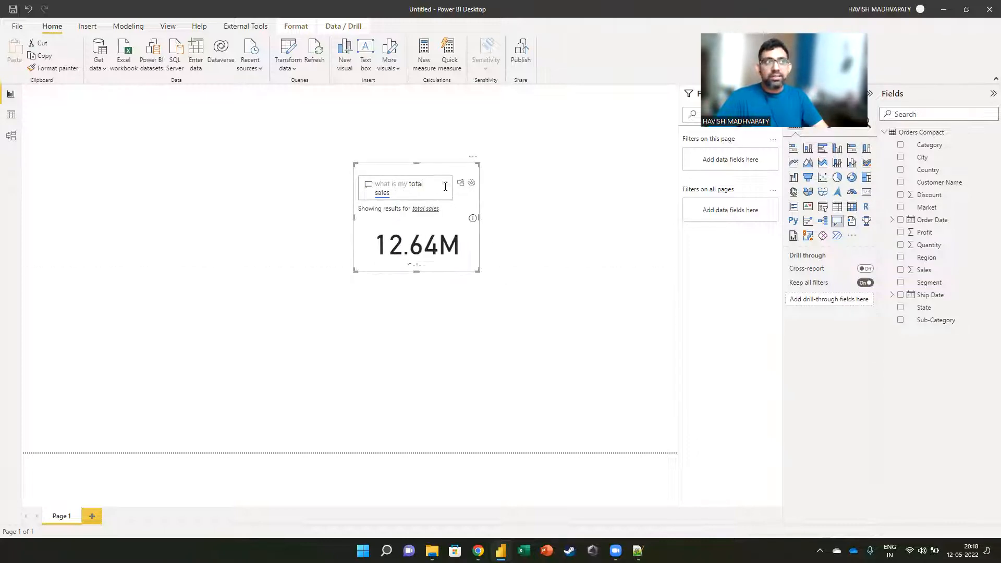
left_click_drag(437, 174, 116, 106)
Duplicate the Q&A visual and change its question to 'top 10 customer name by total sales'
key("ctrl+c")
key("ctrl+v")
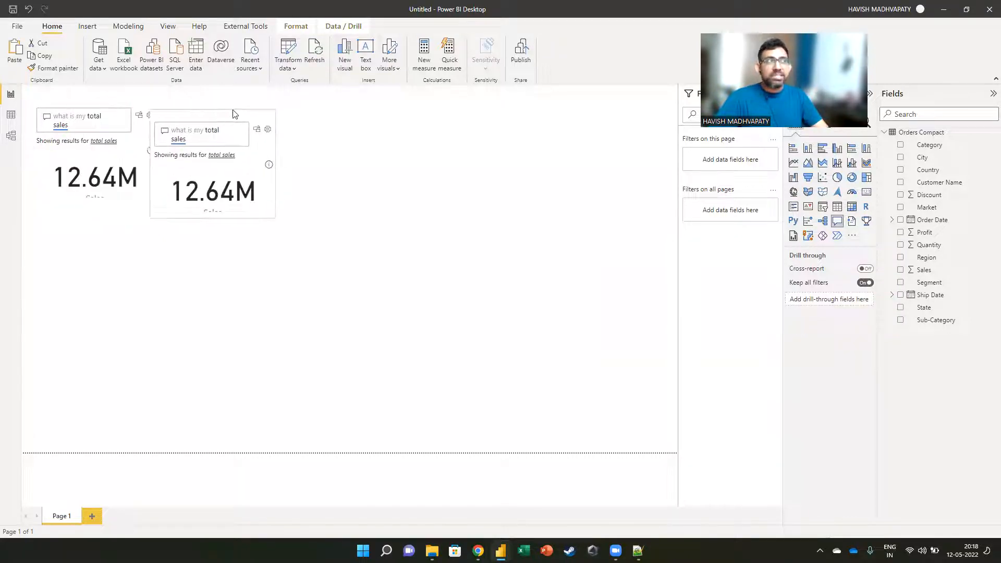
left_click_drag(248, 108, 261, 100)
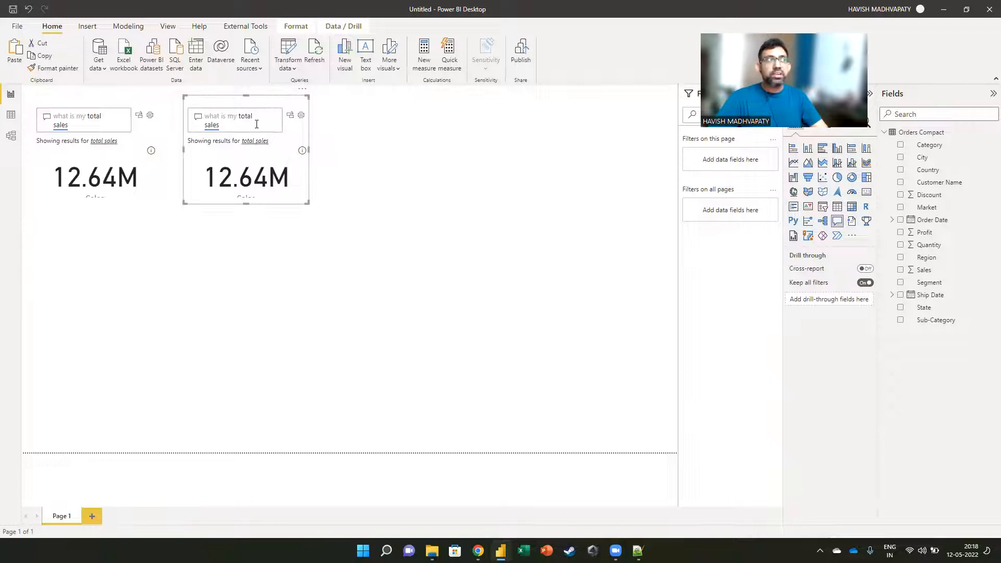
triple_click(256, 124)
key("BackSpace")
type("sales")
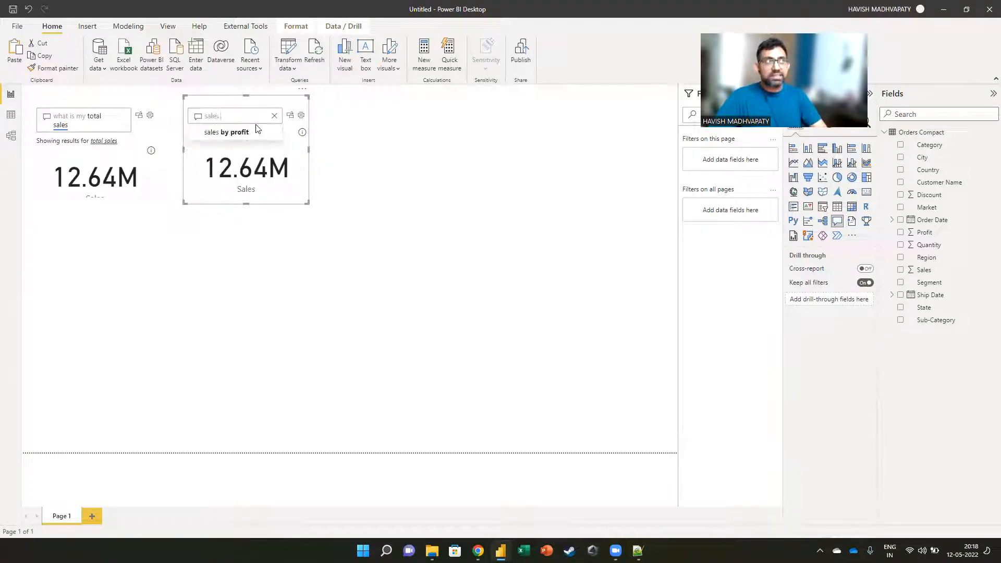
key("Home")
type("total")
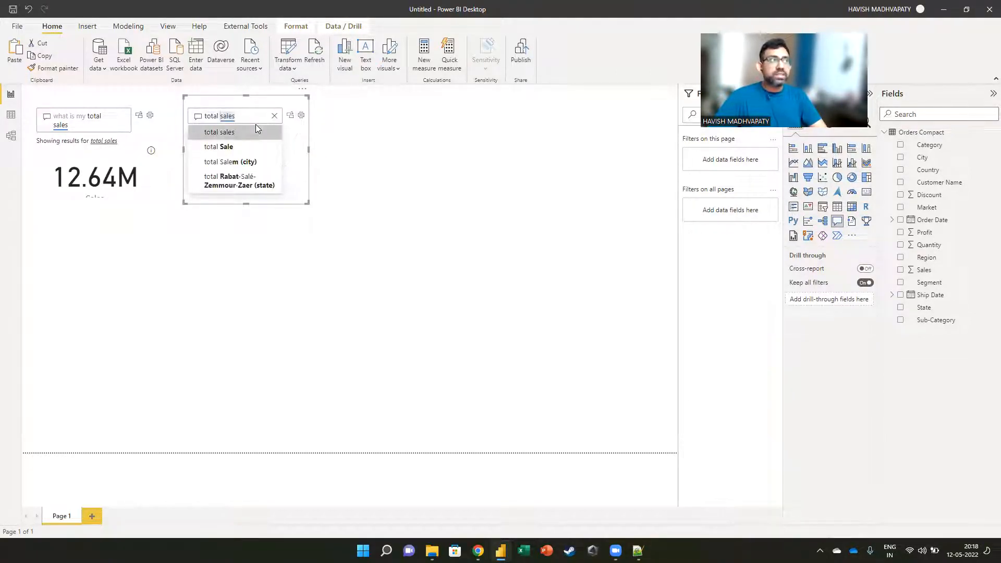
left_click(256, 130)
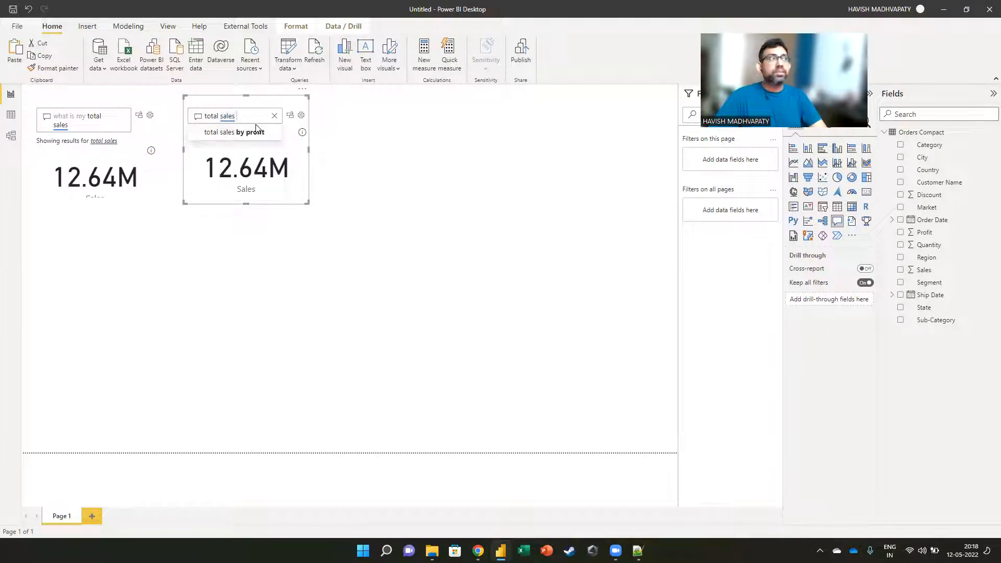
key("Home")
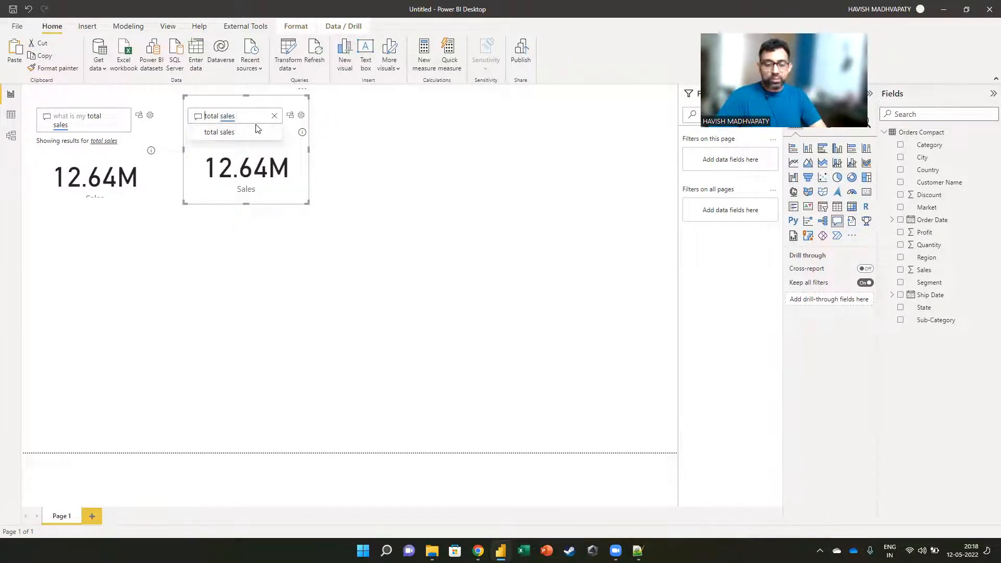
type("top 10 customer name by")
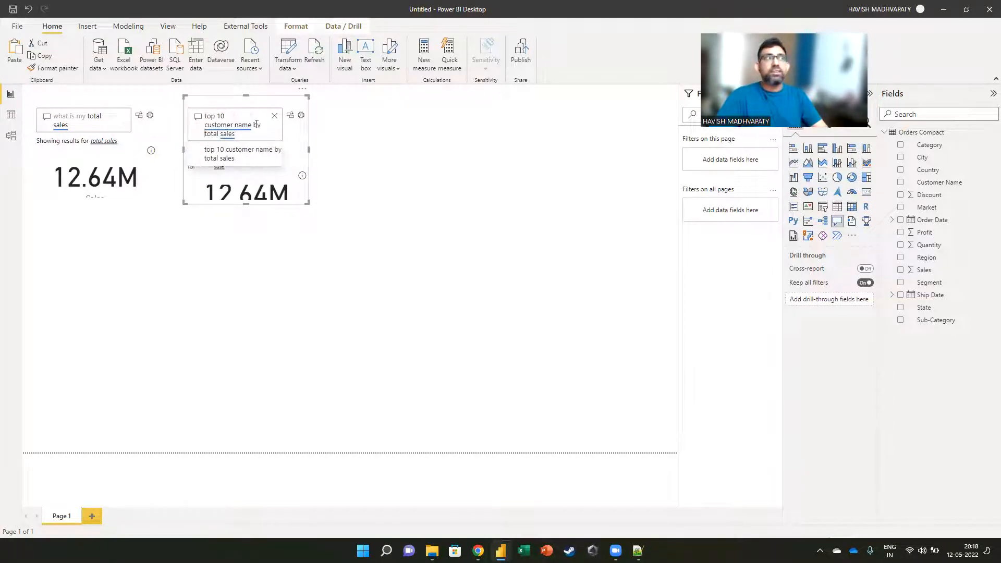
left_click(253, 257)
Enlarge the visual, append 'as table' to the question, and drag a copy to the right
left_click(255, 196)
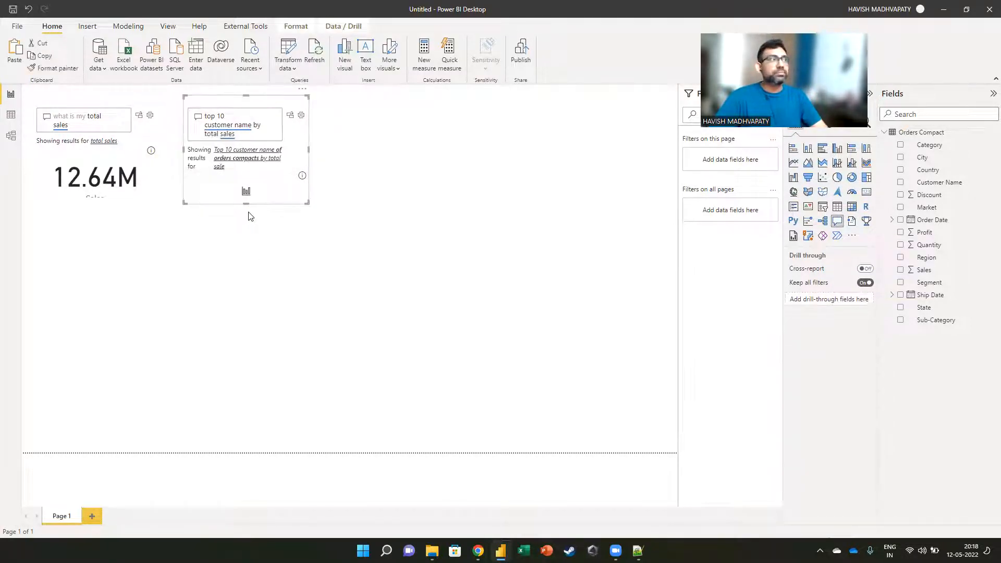
left_click_drag(246, 203, 250, 278)
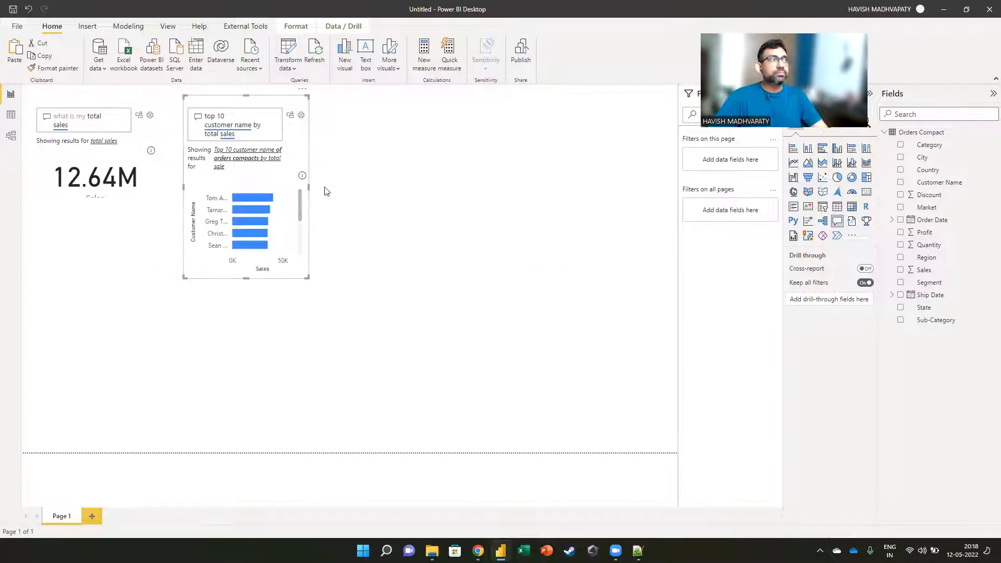
left_click_drag(308, 189, 358, 194)
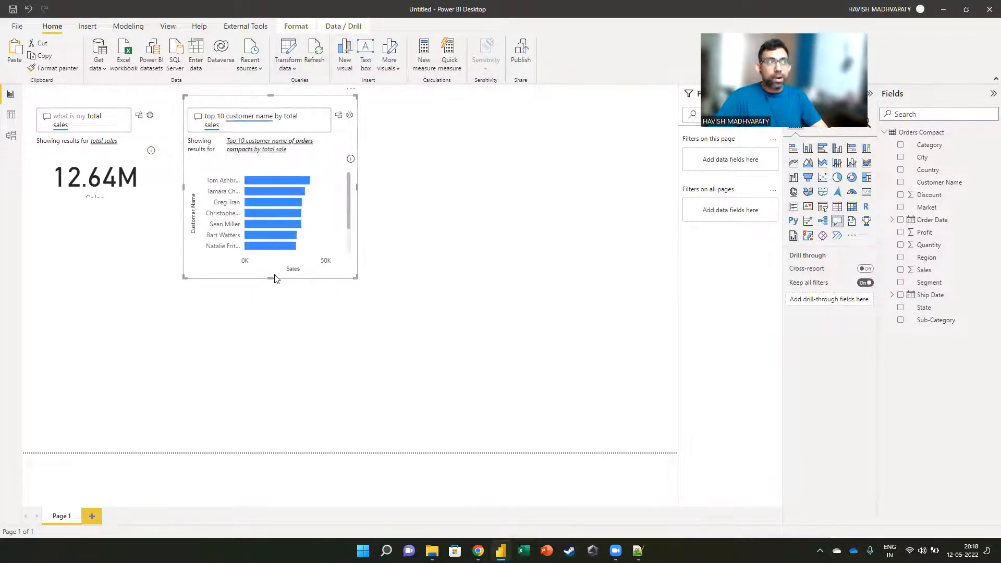
left_click_drag(268, 278, 275, 384)
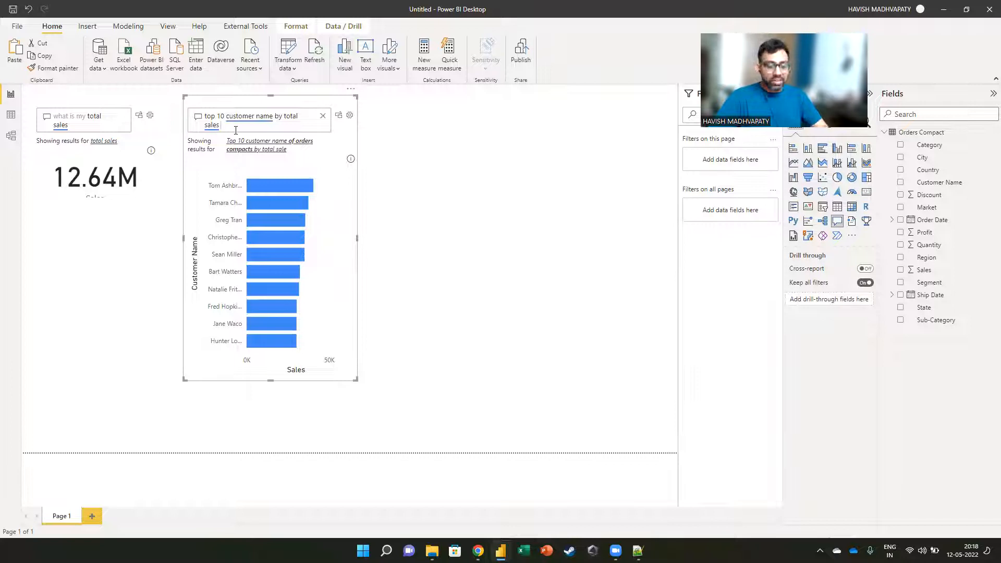
type("as tb")
key("BackSpace")
type("able")
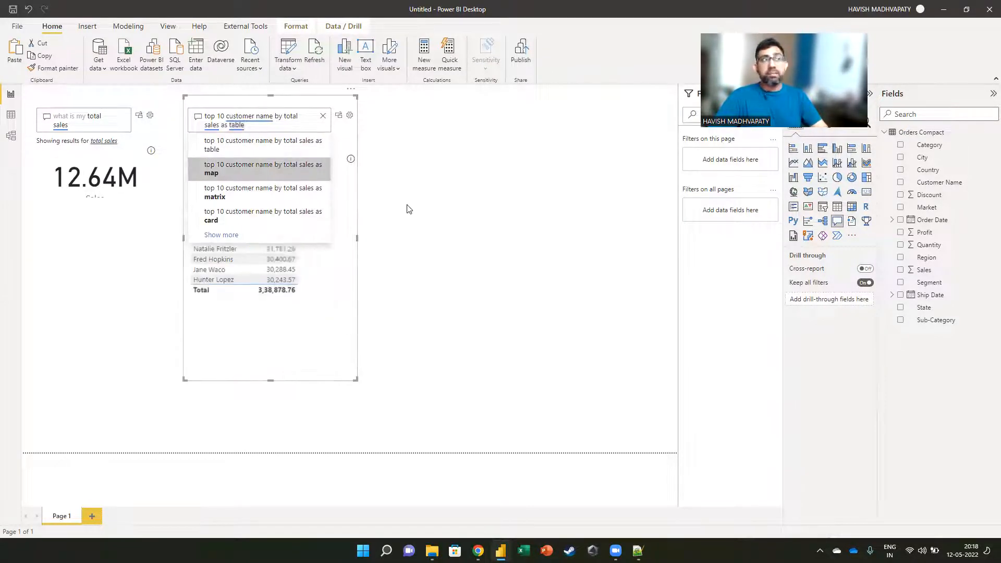
left_click(417, 214)
left_click(342, 243)
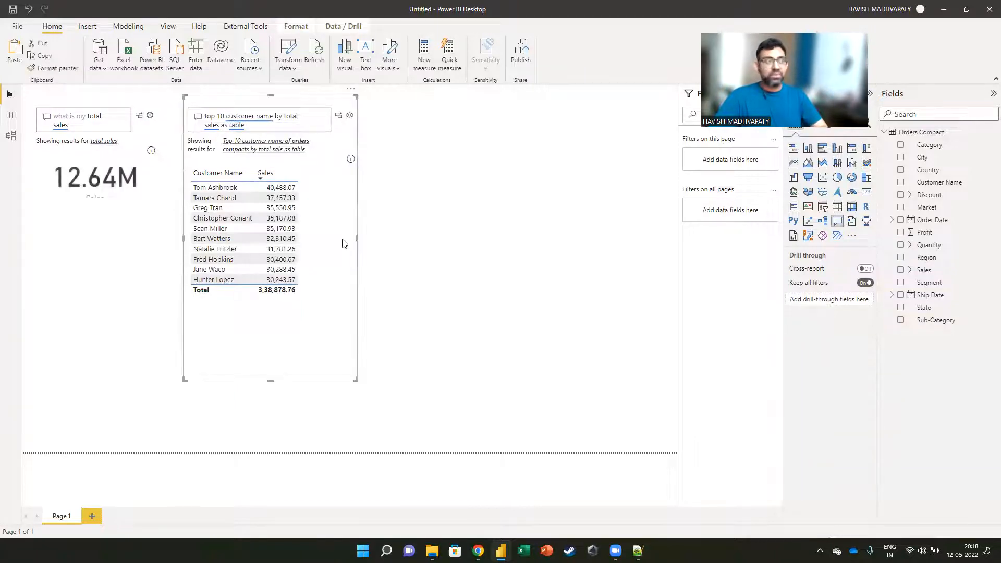
left_click_drag(342, 243, 546, 234)
Change the copied question to 'total sales for uttar pradesh by city as map' and widen it
key("ctrl+a")
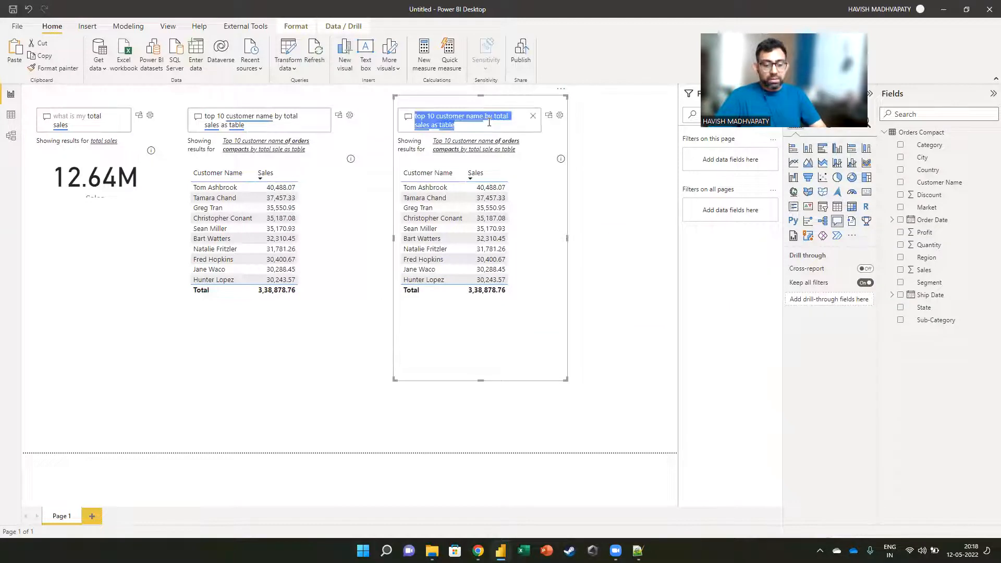
type("total sales f")
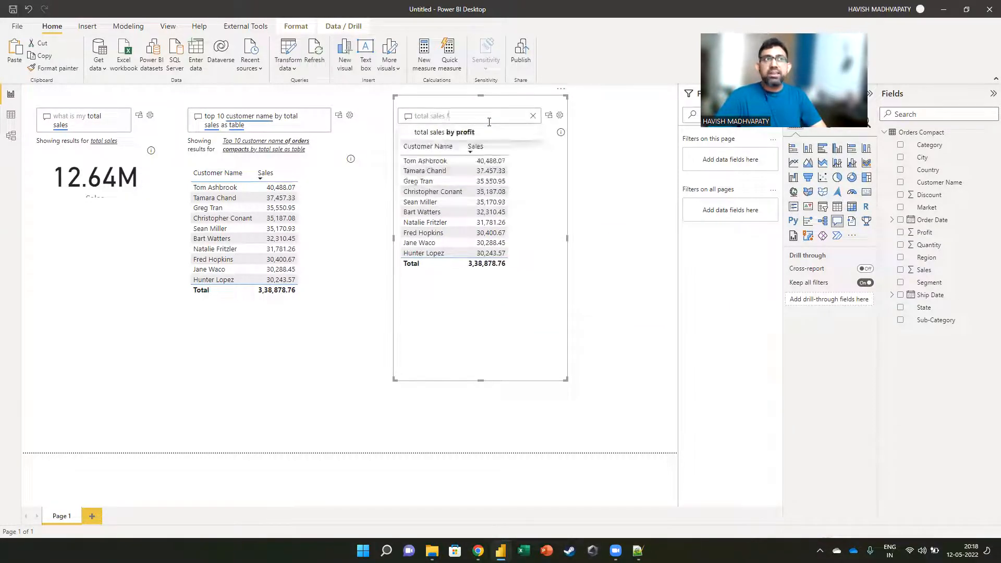
type("or uttar pradesh")
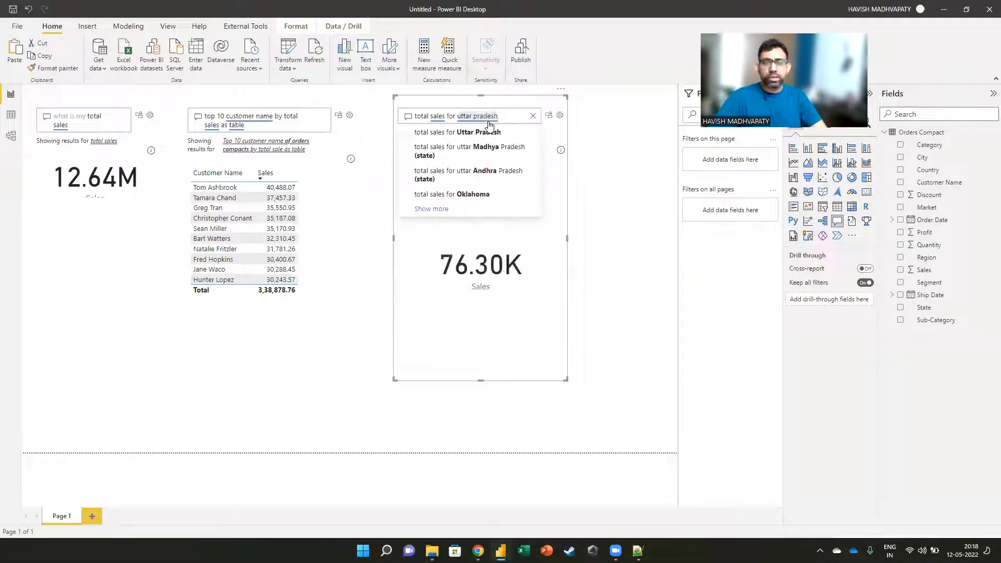
type(" by")
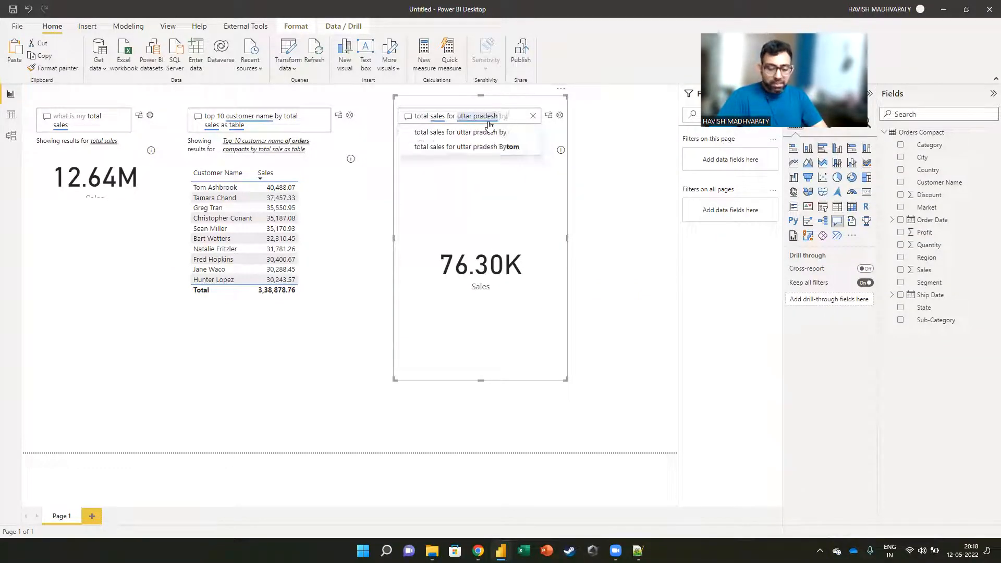
type(" city as map")
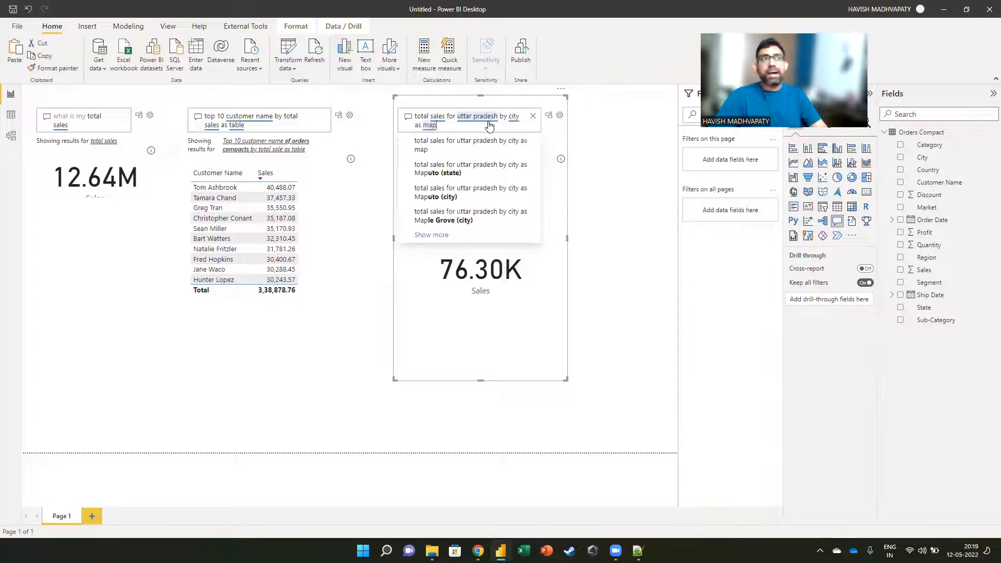
key("Return")
left_click_drag(566, 238, 640, 259)
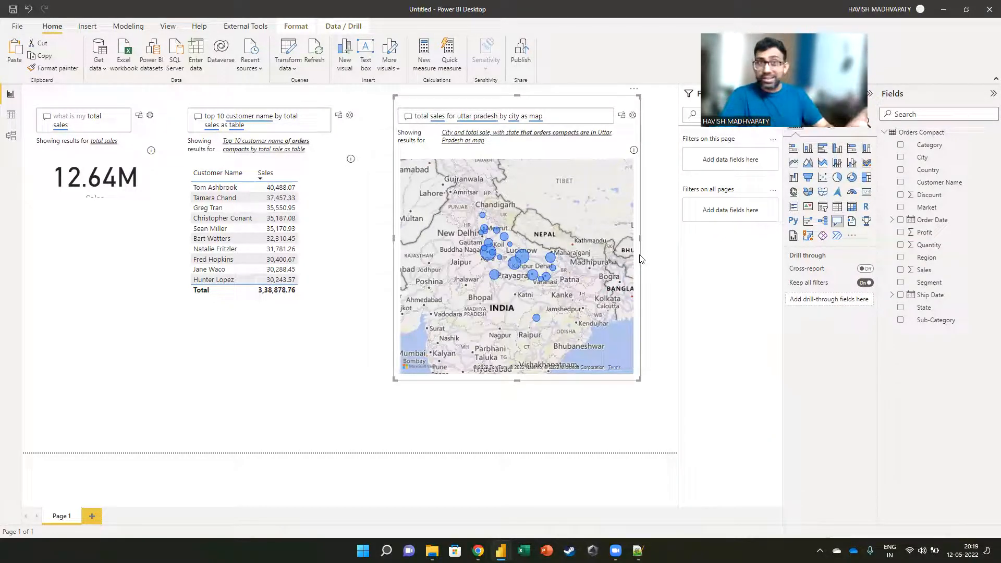
Cross-filter the report by clicking four city bubbles on the map, then clear the filter
left_click(485, 254)
left_click(485, 235)
left_click(484, 228)
left_click(482, 215)
left_click(481, 215)
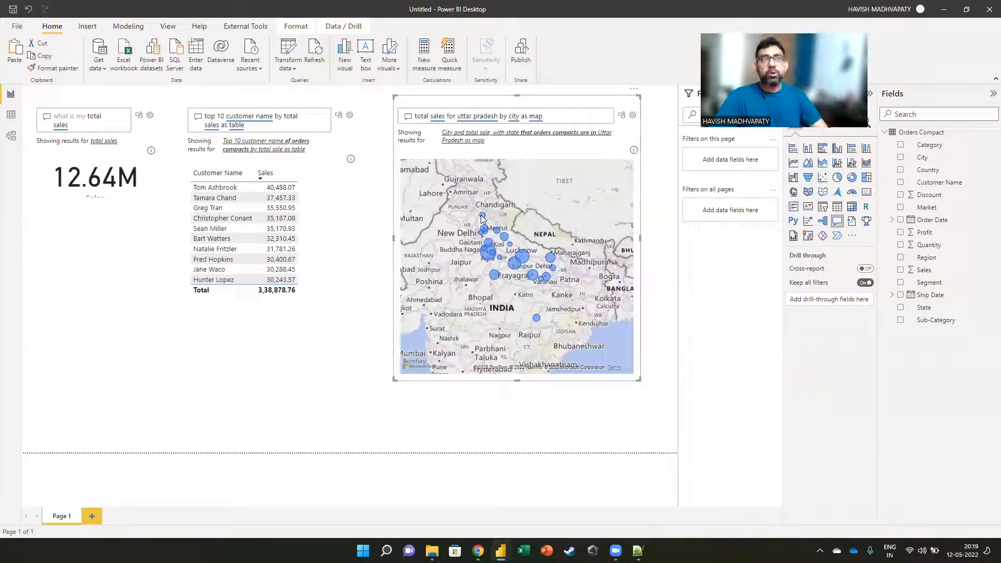
key("alt+Tab")
key("alt+Tab")
key("alt+Tab")
key("alt+Tab")
key("alt+Tab")
Search Google for natural language in a new window and open the Wikipedia natural language processing result
key("ctrl+n")
type("antutal langauge")
key("Return")
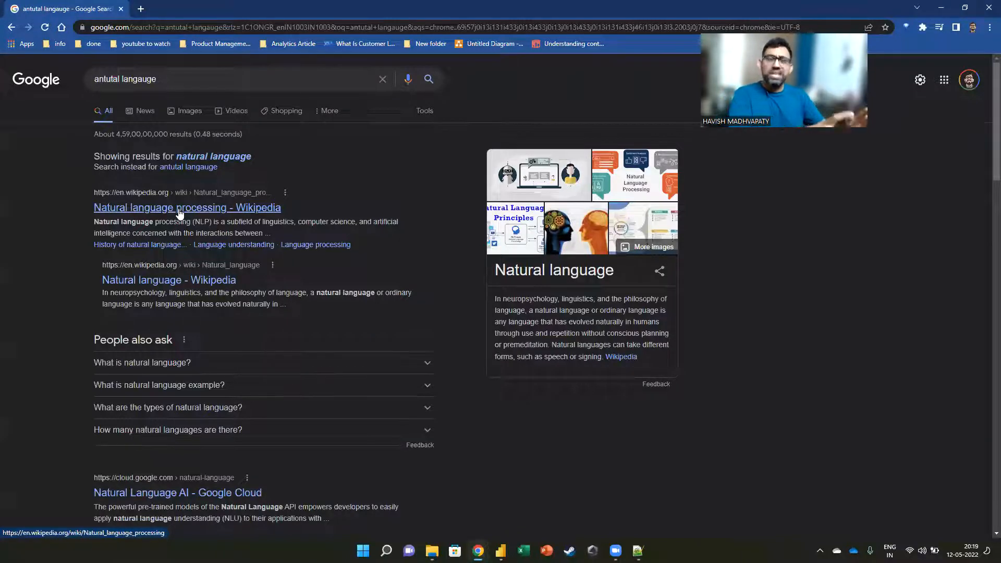
left_click(179, 211)
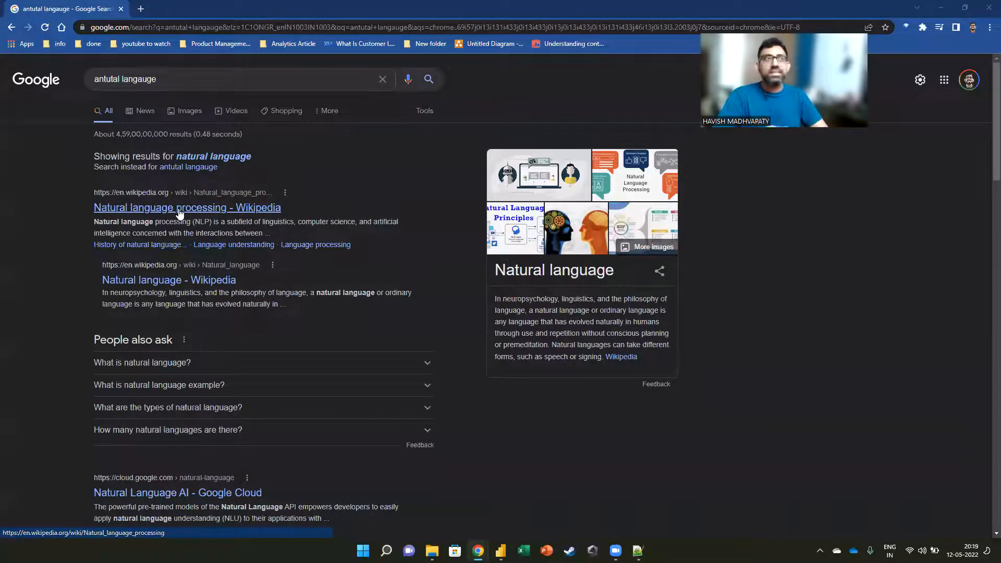
key("alt+Tab")
key("alt+Tab")
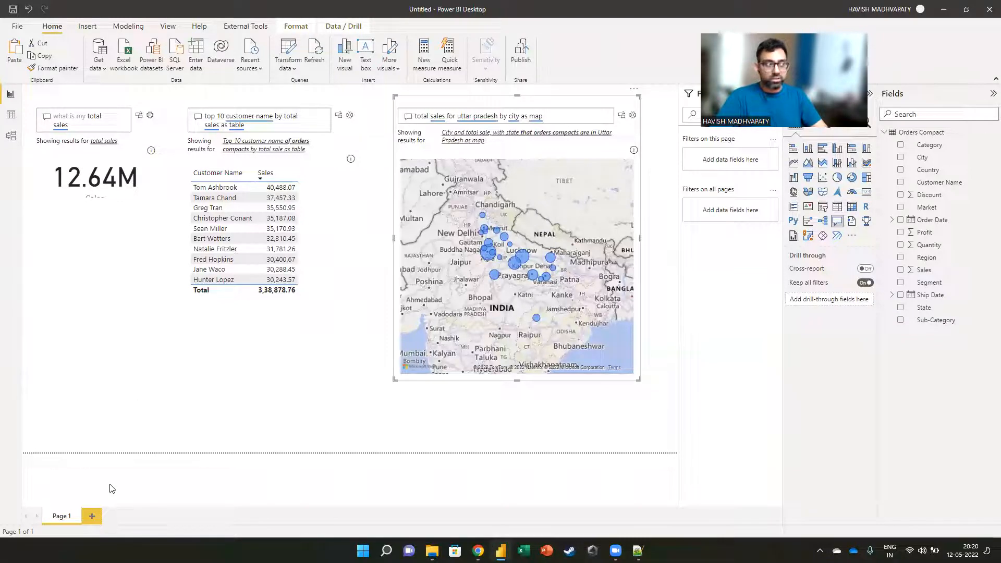
Add Page 2 and build a clustered column chart of Sales by Order Date year
left_click(91, 516)
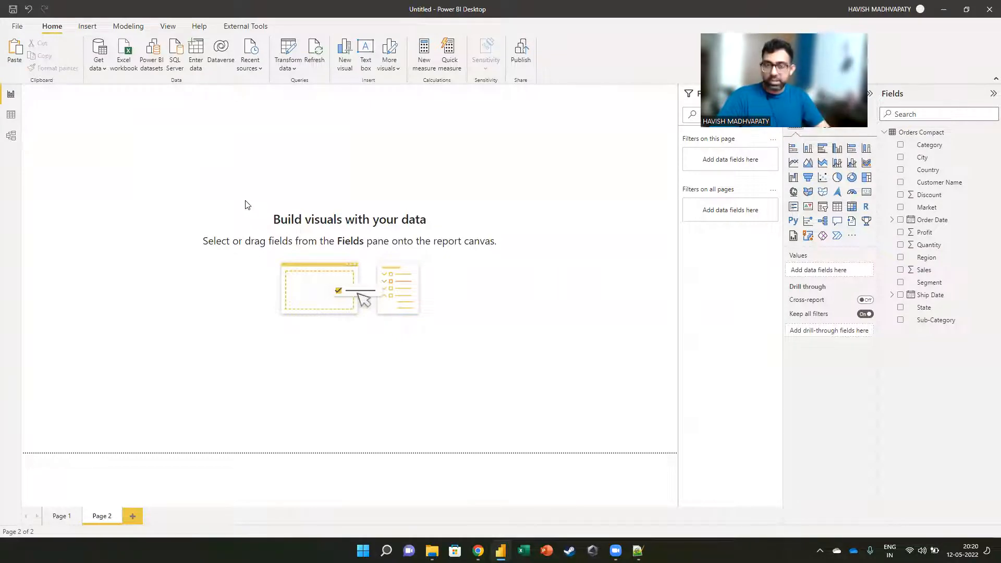
left_click(900, 221)
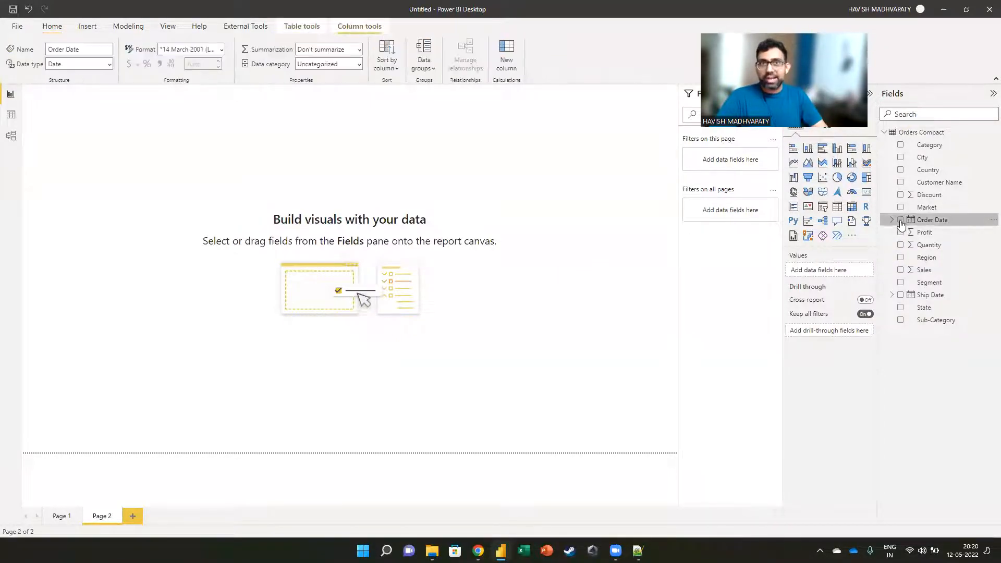
left_click(899, 270)
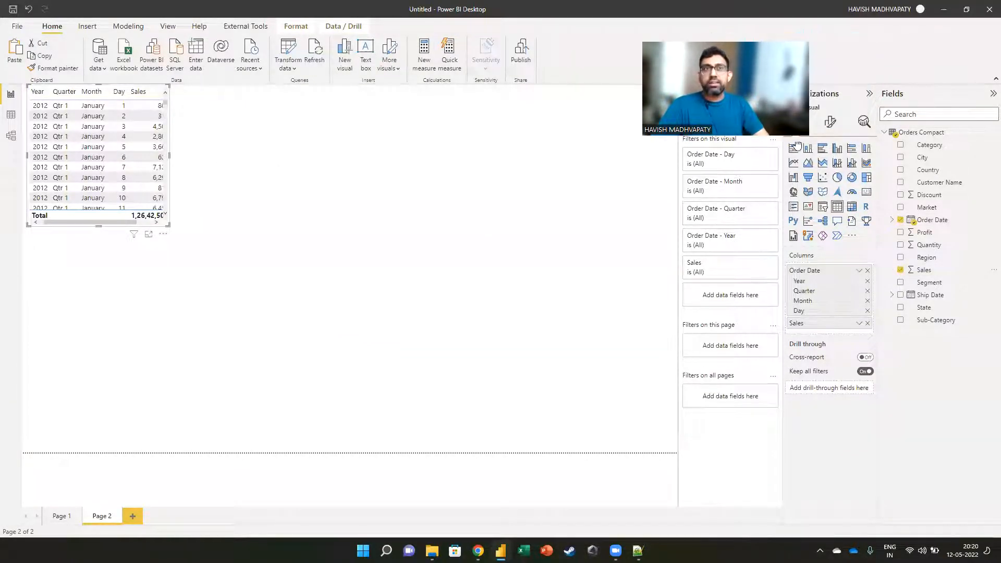
left_click(814, 149)
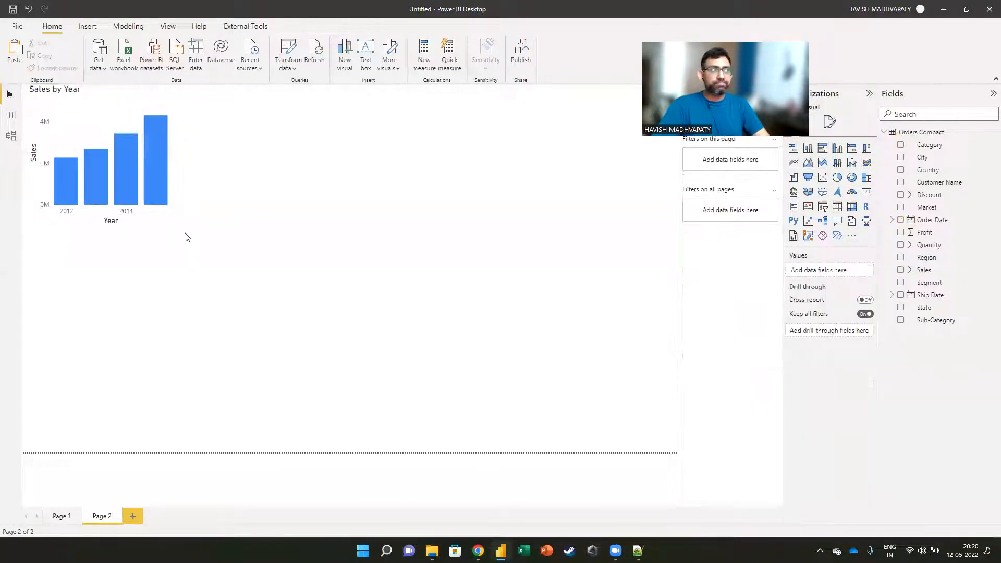
Enlarge the Sales by Year chart and nudge it into place
left_click(167, 218)
left_click_drag(167, 225, 281, 290)
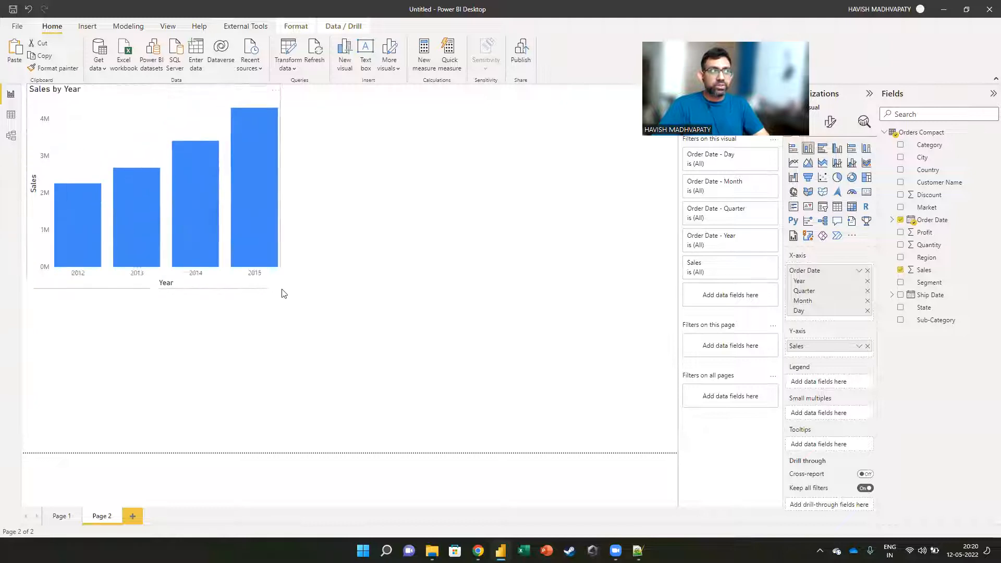
left_click_drag(161, 125, 175, 131)
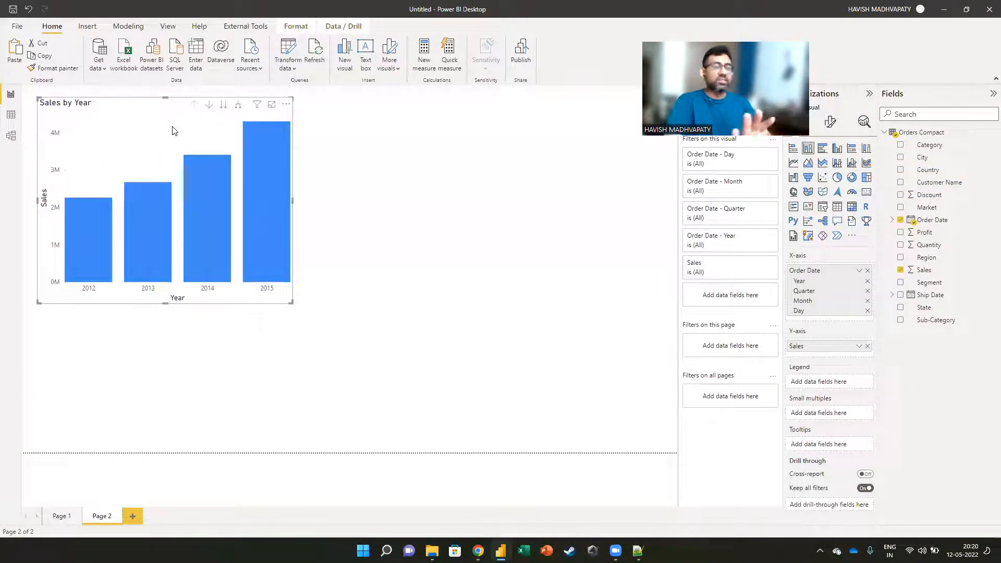
Expand the chart down to quarter, then monthly bars, widening it to fit the labels
left_click(238, 106)
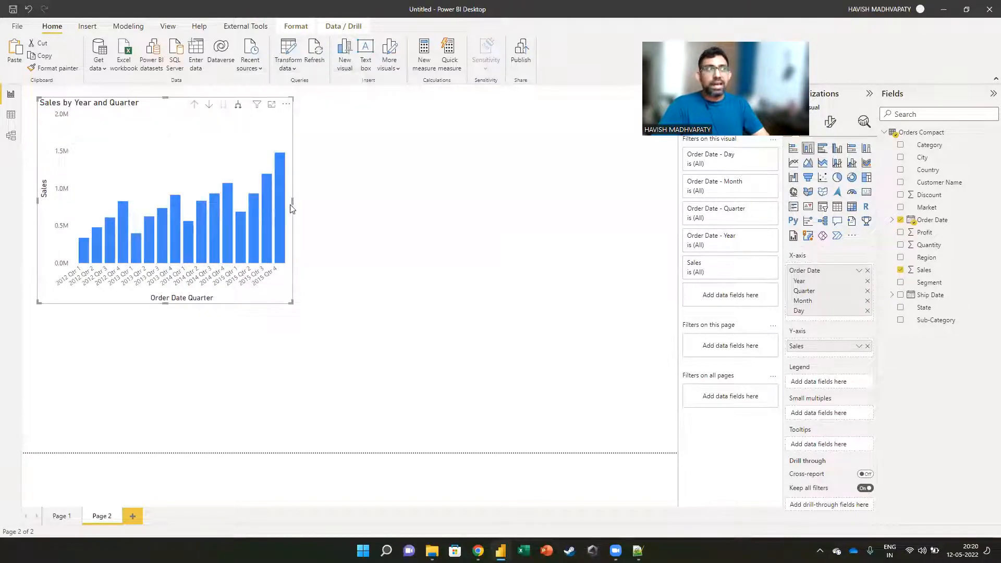
left_click_drag(292, 201, 388, 204)
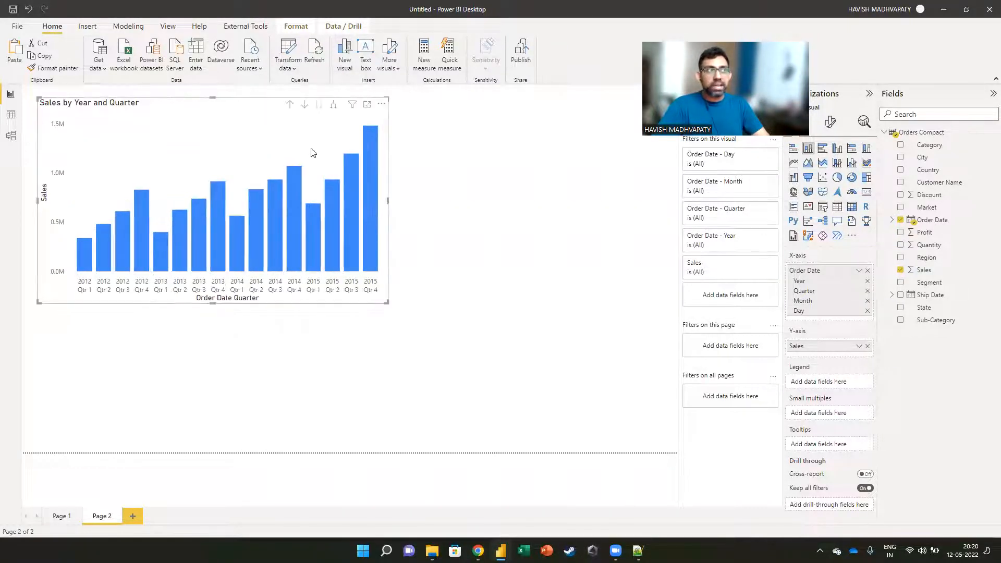
left_click(333, 104)
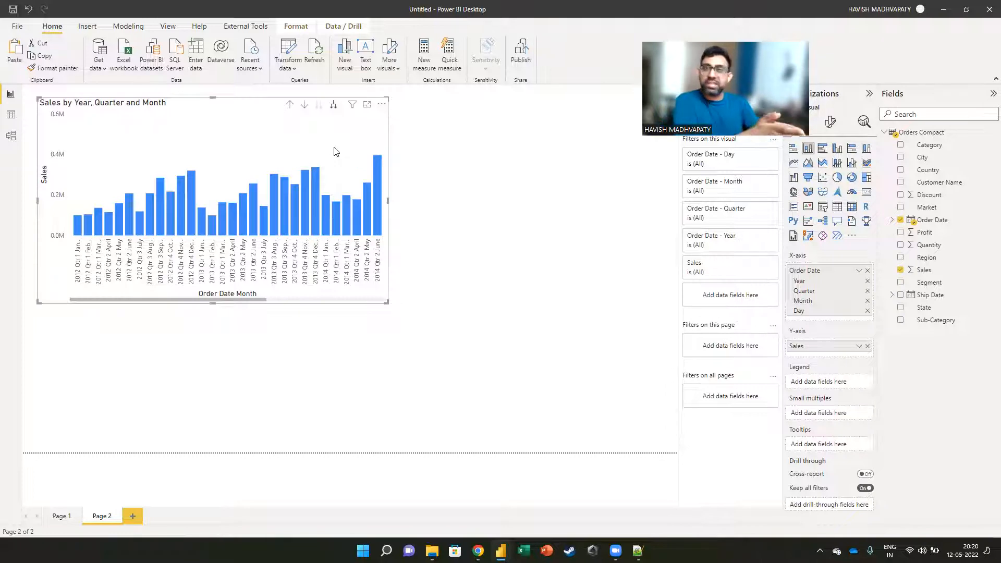
left_click(299, 379)
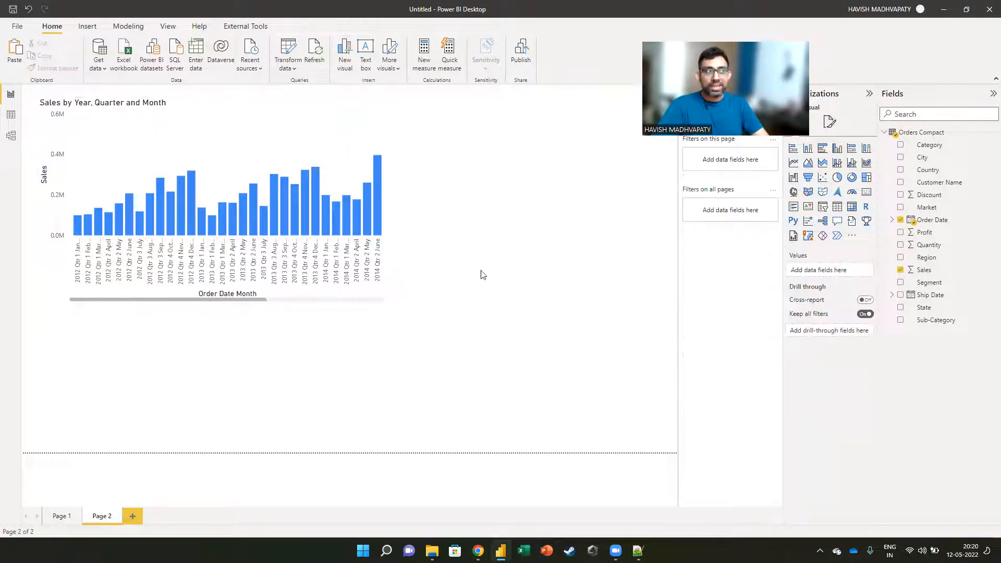
Add an Order Date slicer with start date 1 July 2015 and shorten its height
left_click(821, 207)
left_click(898, 221)
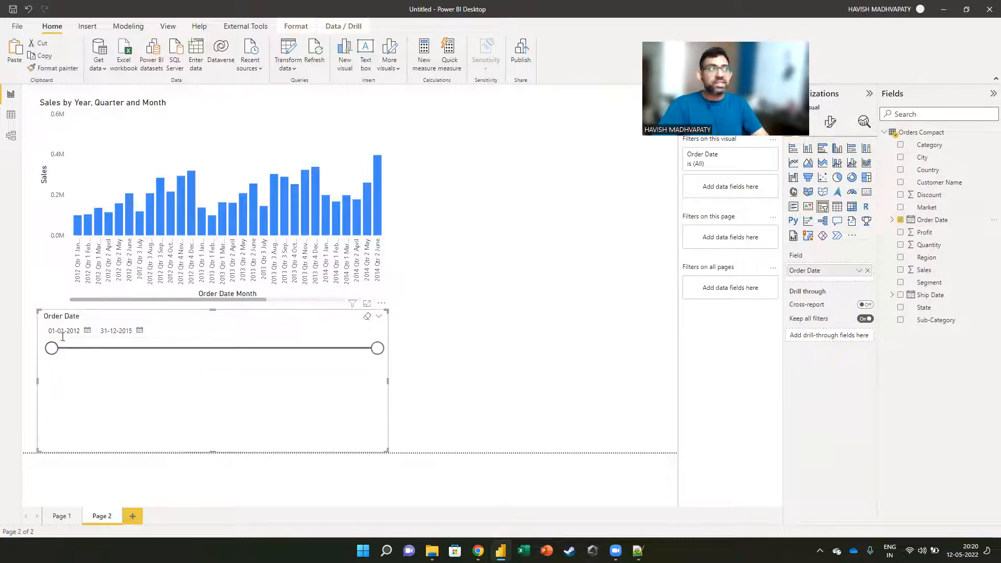
left_click(87, 331)
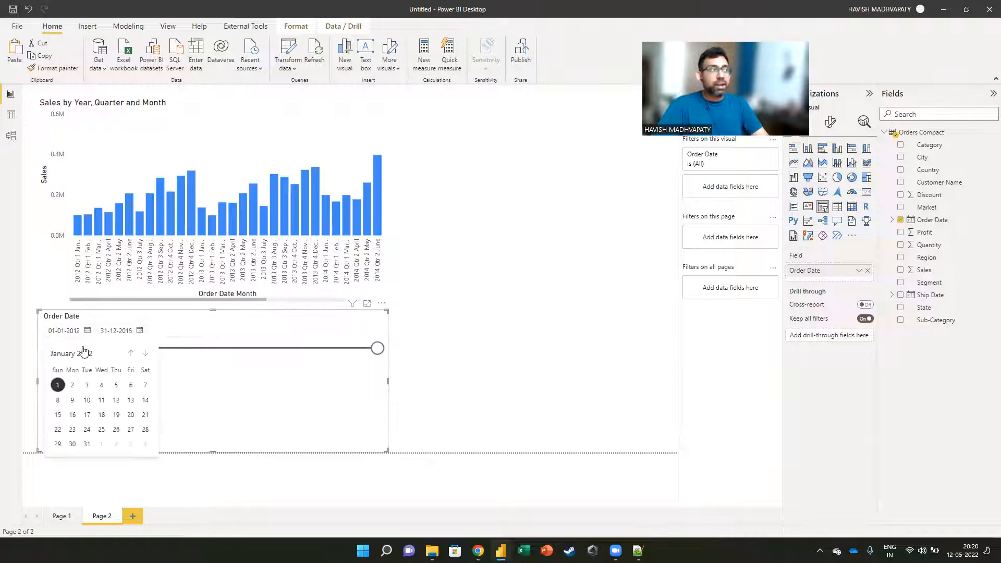
left_click(81, 354)
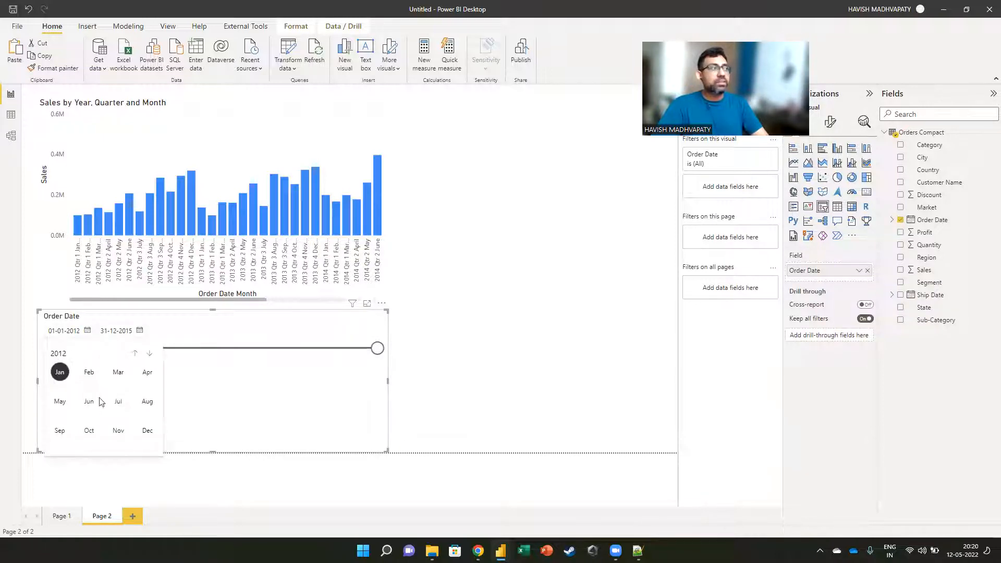
left_click(149, 355)
left_click(149, 355)
left_click(149, 355)
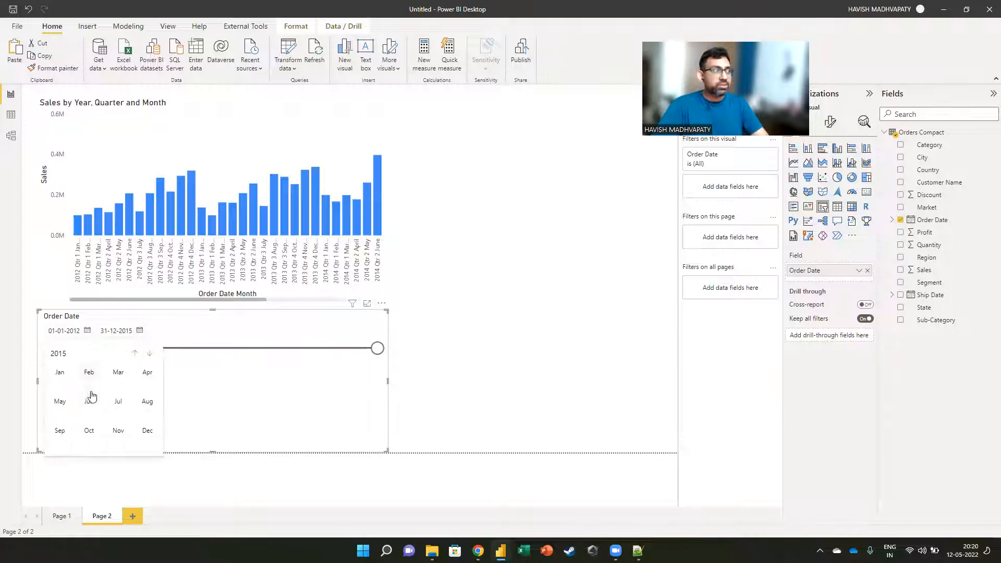
left_click(117, 403)
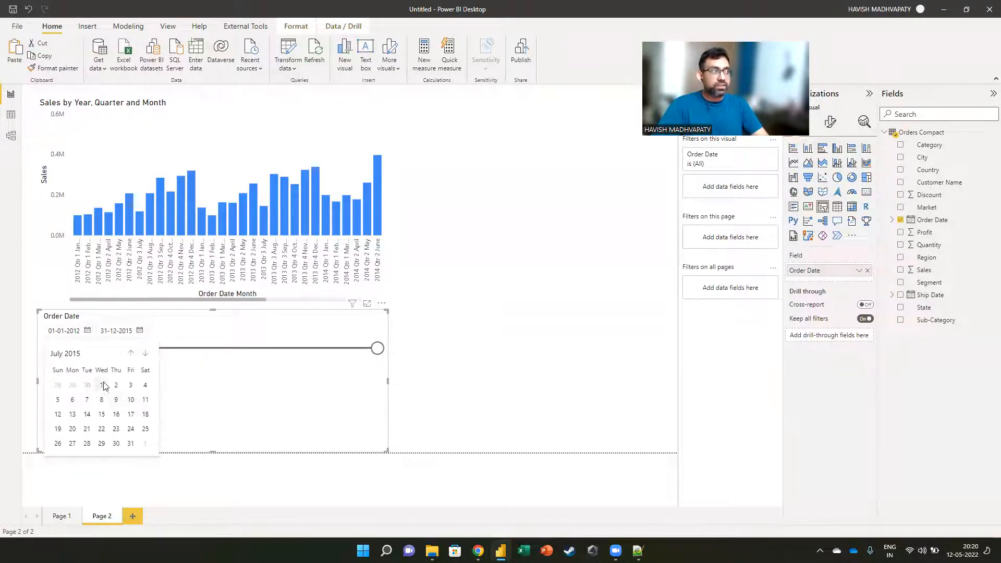
left_click(104, 384)
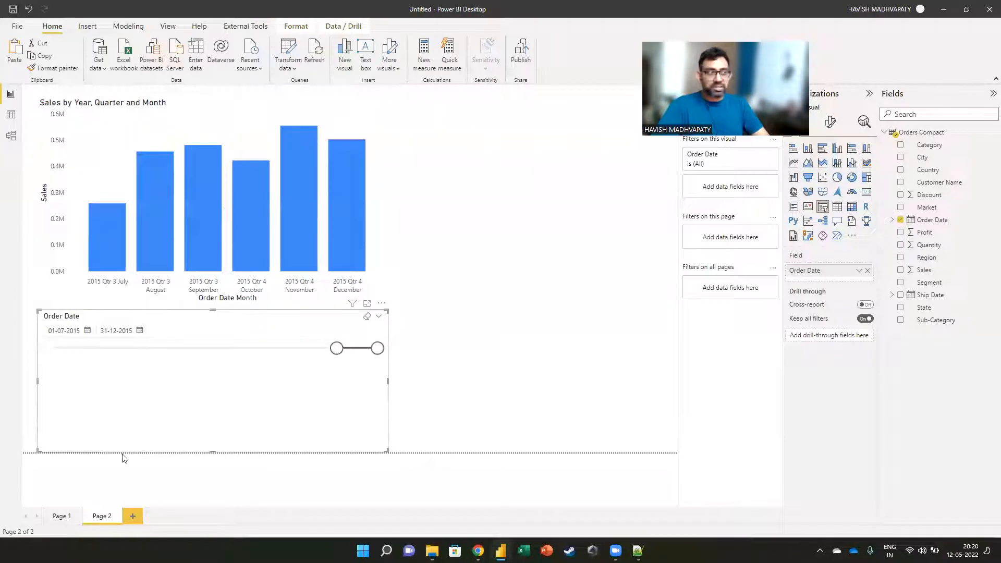
left_click_drag(212, 452, 226, 389)
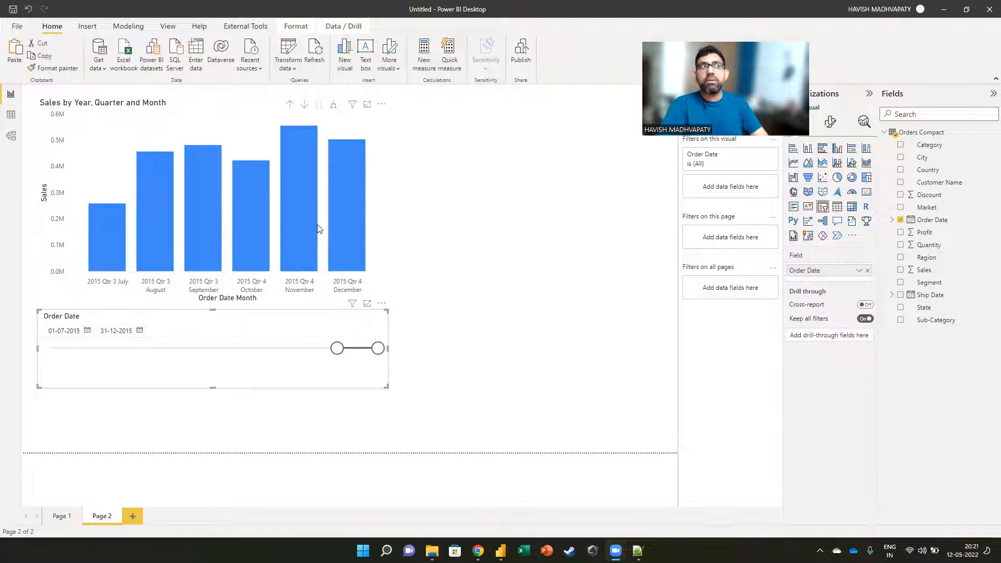
Highlight the November and December 2015 bars and open the December bar's context menu
mouse_move(352, 228)
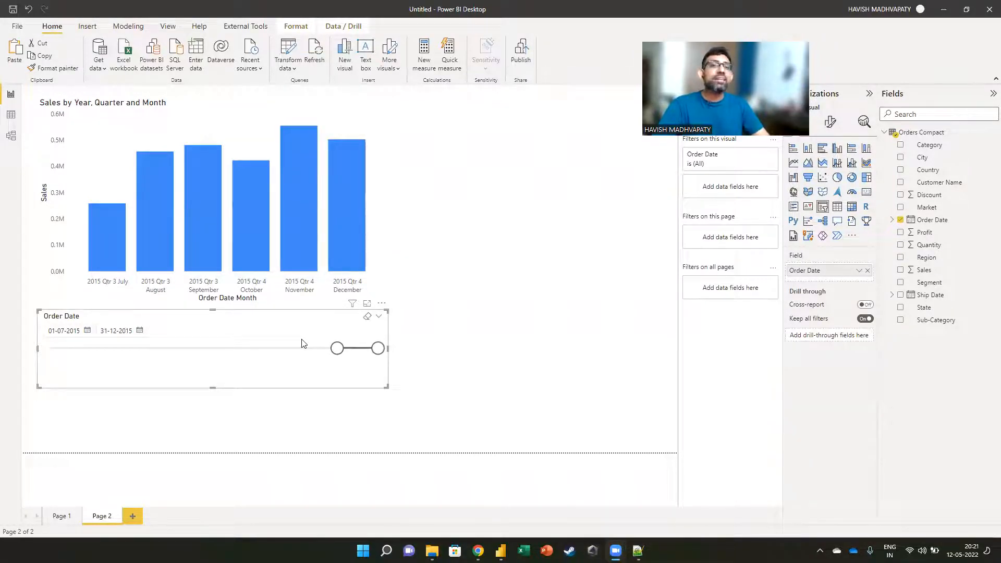
left_click(236, 154)
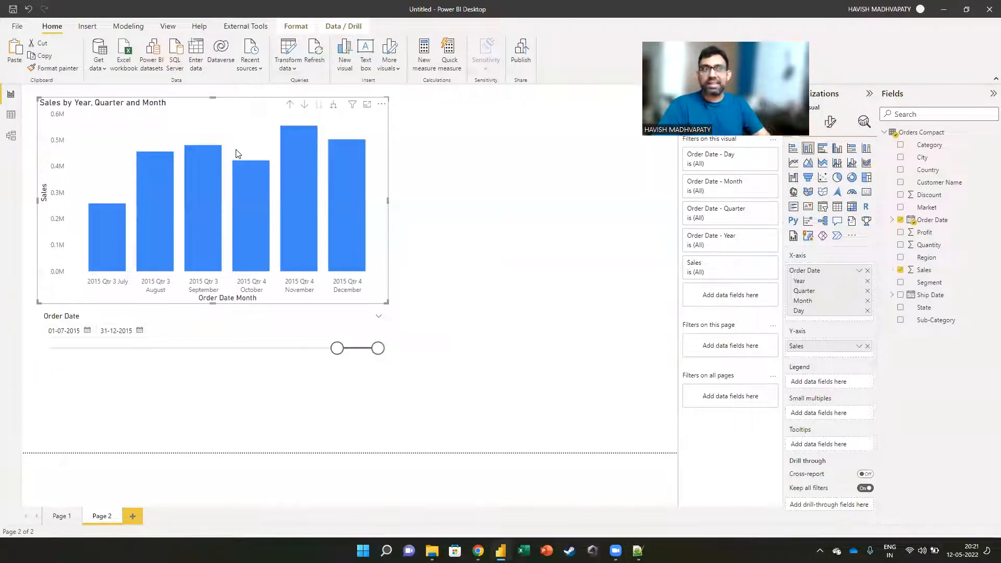
mouse_move(290, 194)
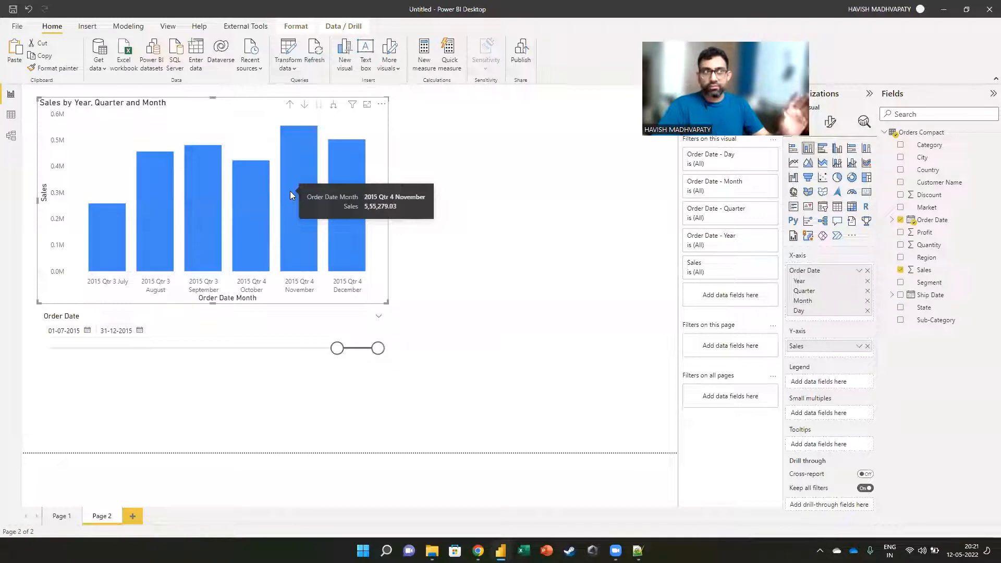
mouse_move(329, 210)
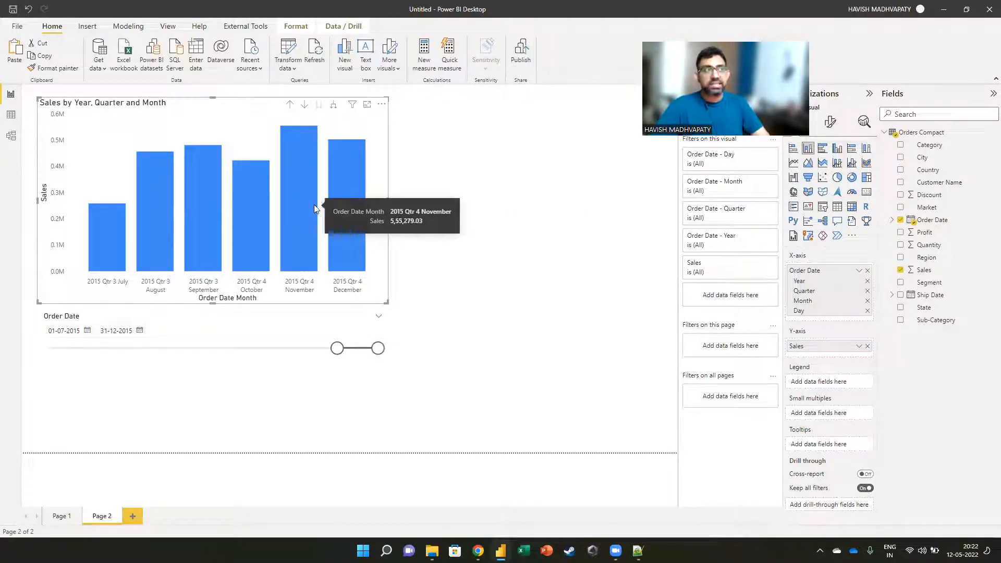
left_click(308, 204)
left_click(348, 206, "ctrl")
left_click(348, 208)
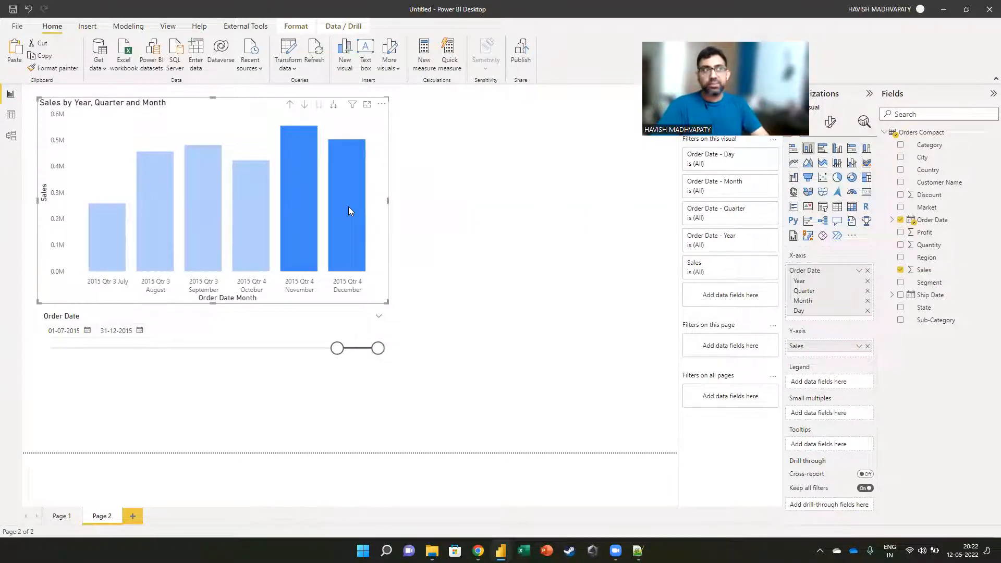
right_click(348, 207)
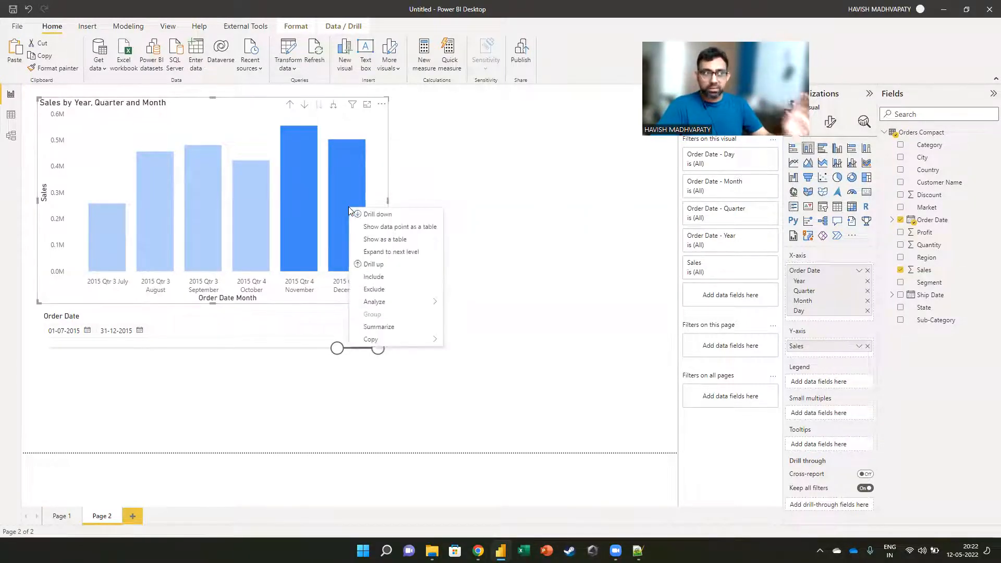
Explain the November-to-December decrease and add its Customer Name insight to the page as a scatter
mouse_move(428, 302)
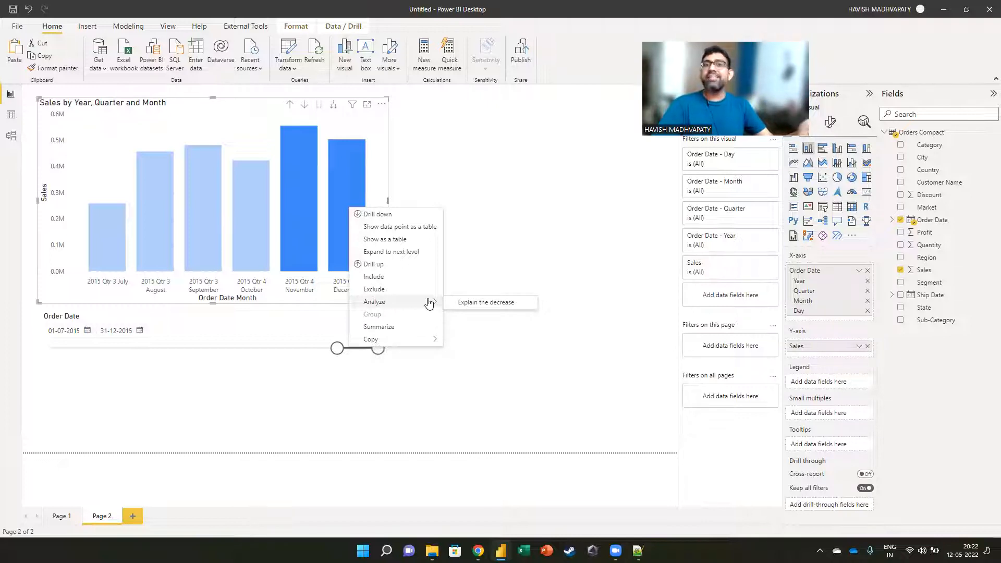
left_click(454, 302)
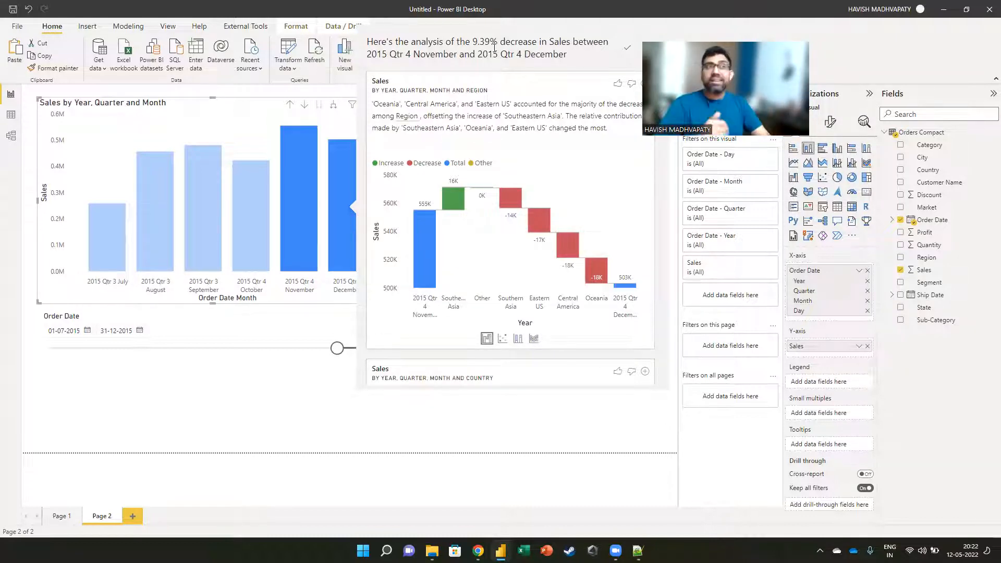
scroll(455, 259, "down", 3)
scroll(454, 259, "down", 1)
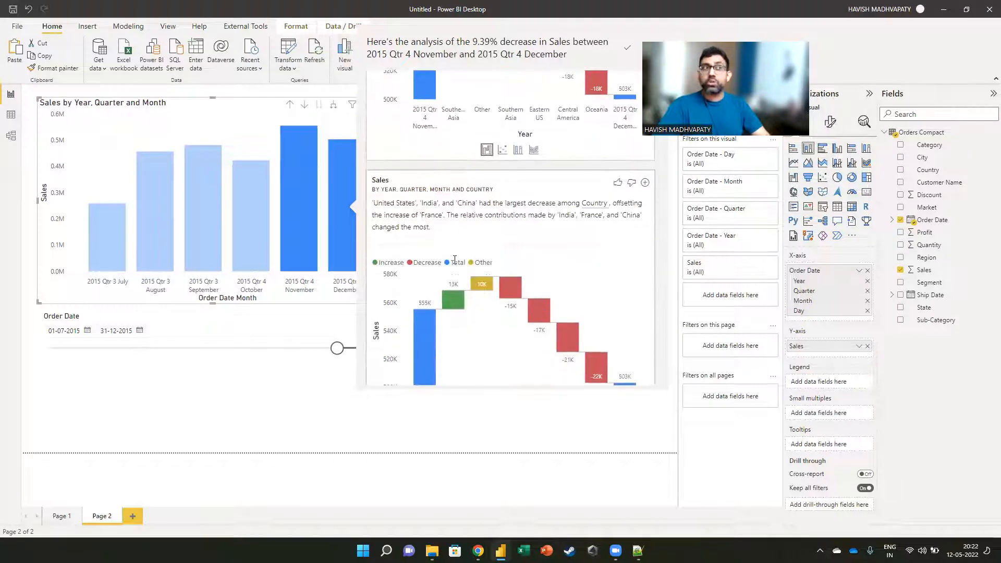
scroll(455, 259, "down", 7)
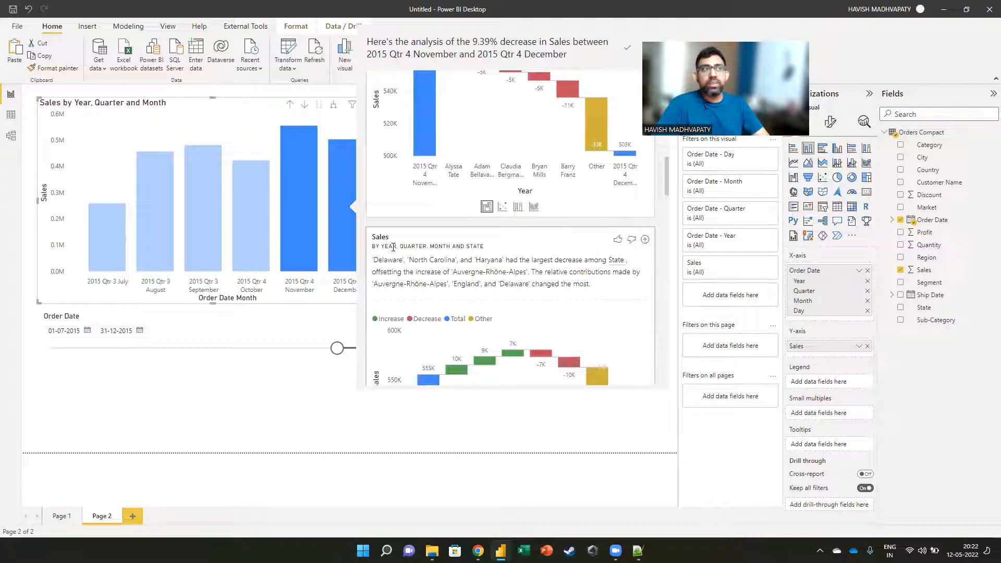
scroll(456, 321, "down", 2)
scroll(401, 258, "up", 5)
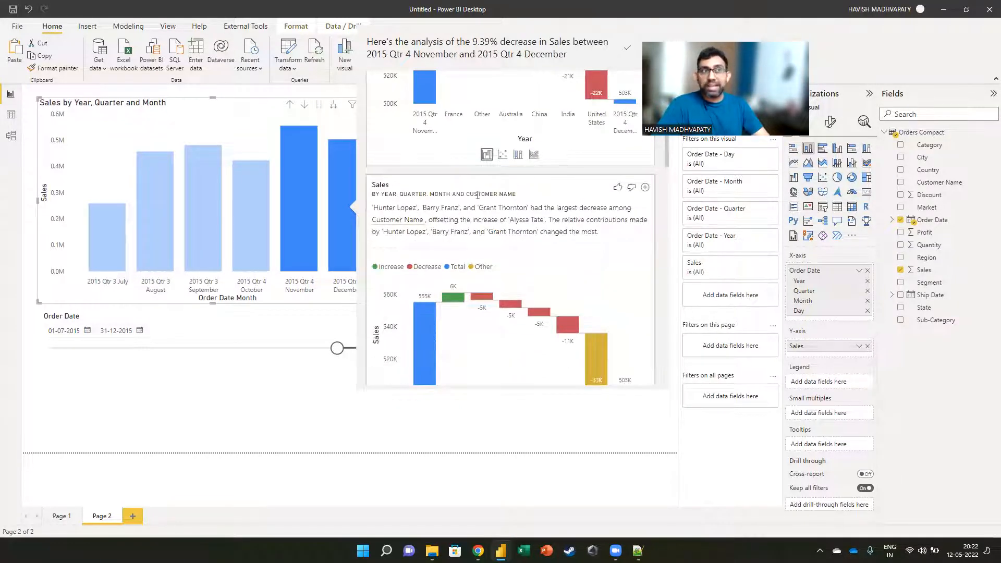
scroll(503, 224, "down", 1)
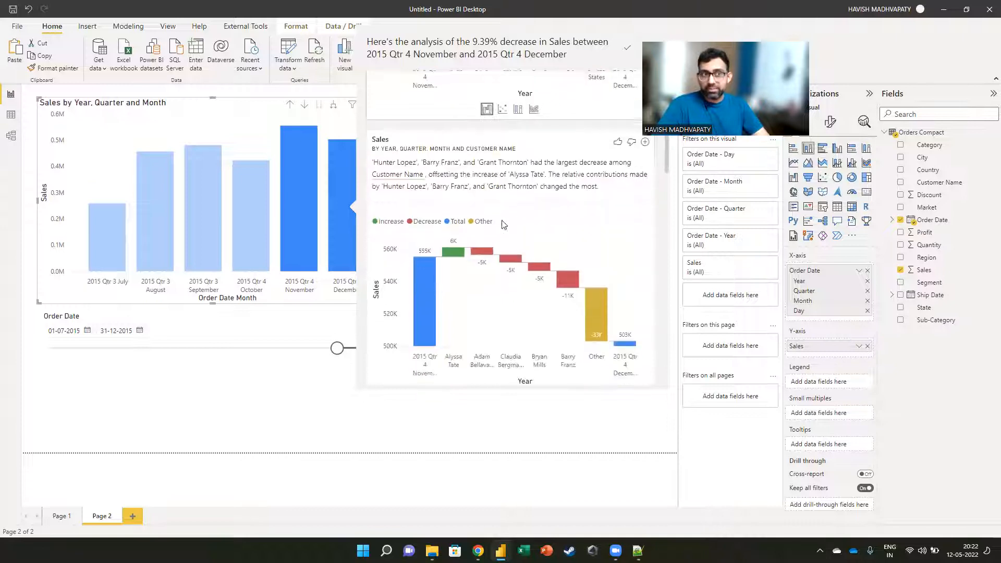
scroll(453, 305, "down", 2)
left_click(502, 301)
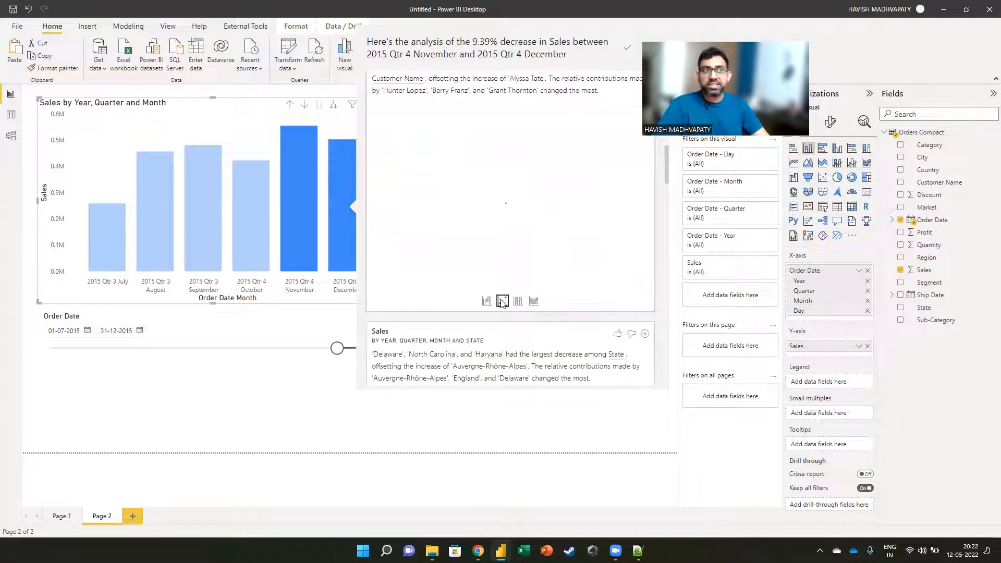
scroll(584, 253, "up", 2)
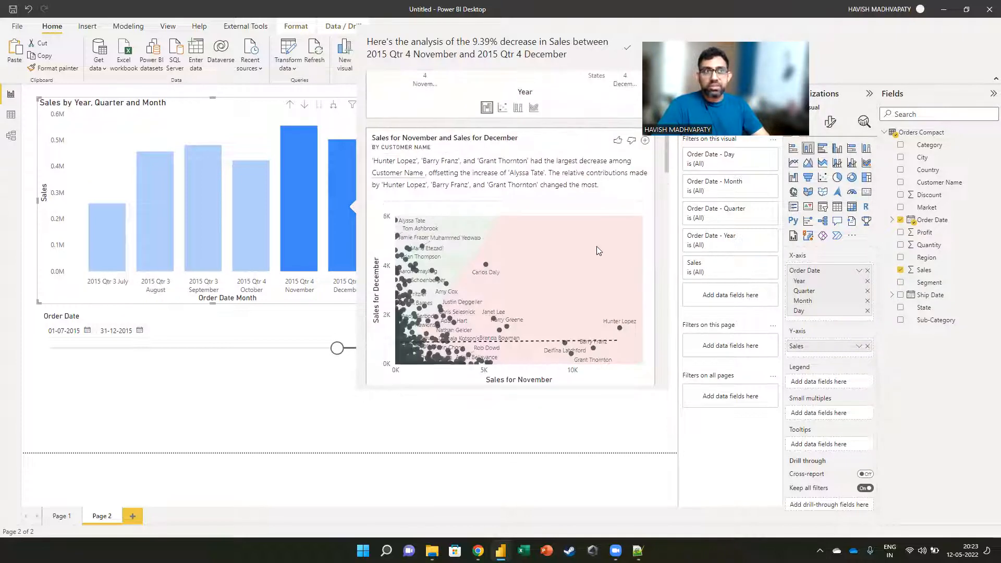
left_click(645, 141)
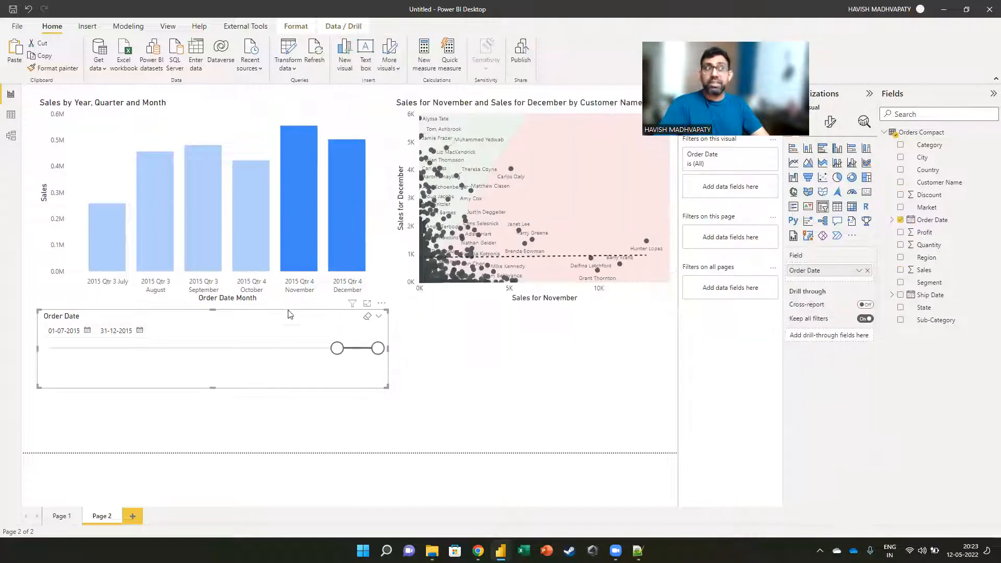
Narrow the monthly sales bar chart and the Order Date slicer to matching widths
left_click(382, 240)
left_click_drag(387, 199, 299, 215)
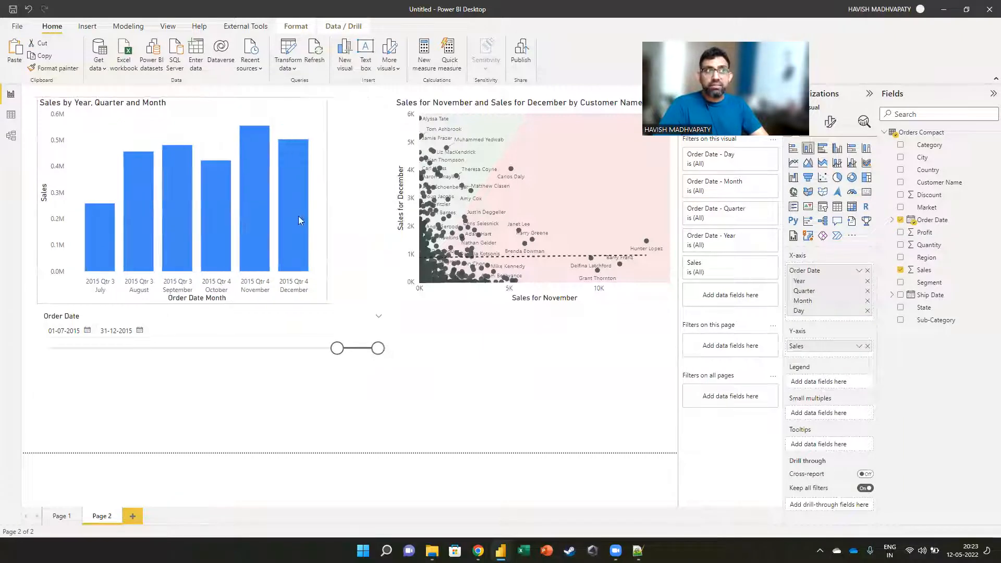
left_click(278, 317)
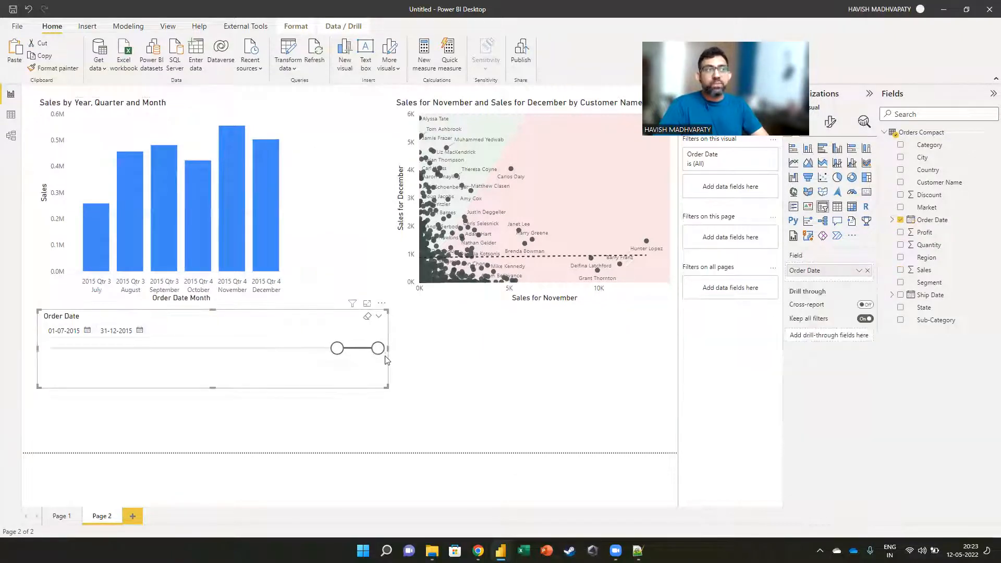
left_click_drag(388, 349, 299, 350)
Enlarge the November-vs-December scatter chart leftward and downward
left_click(554, 183)
left_click_drag(394, 302, 318, 427)
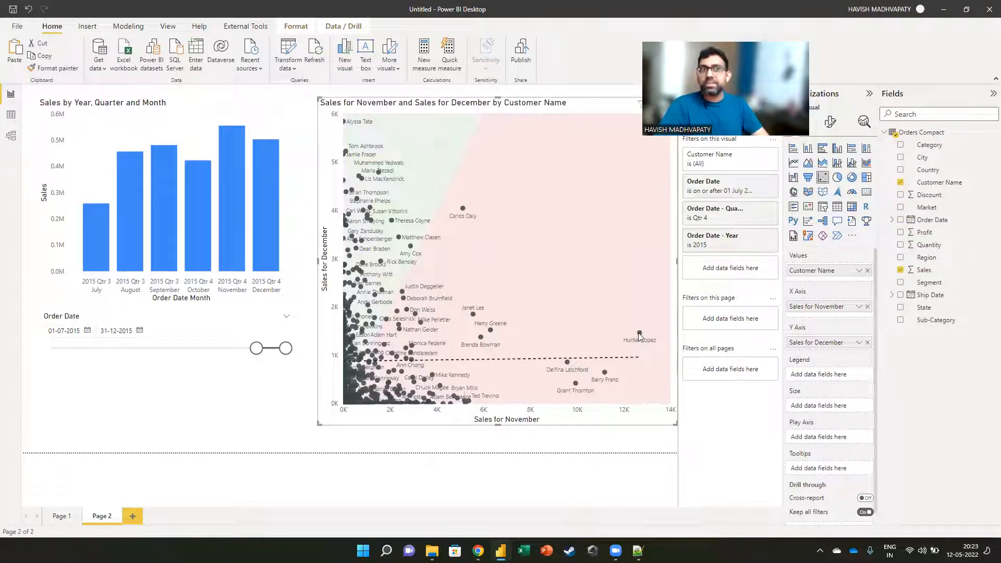
mouse_move(639, 334)
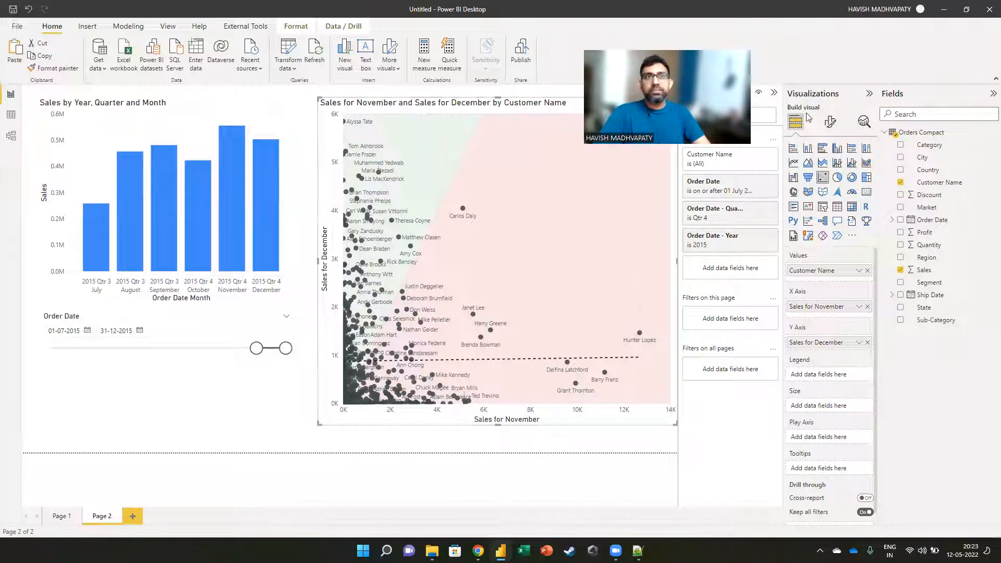
Turn on zoom sliders, show the scatter in focus mode, and zoom both axes to low sales values
left_click(833, 131)
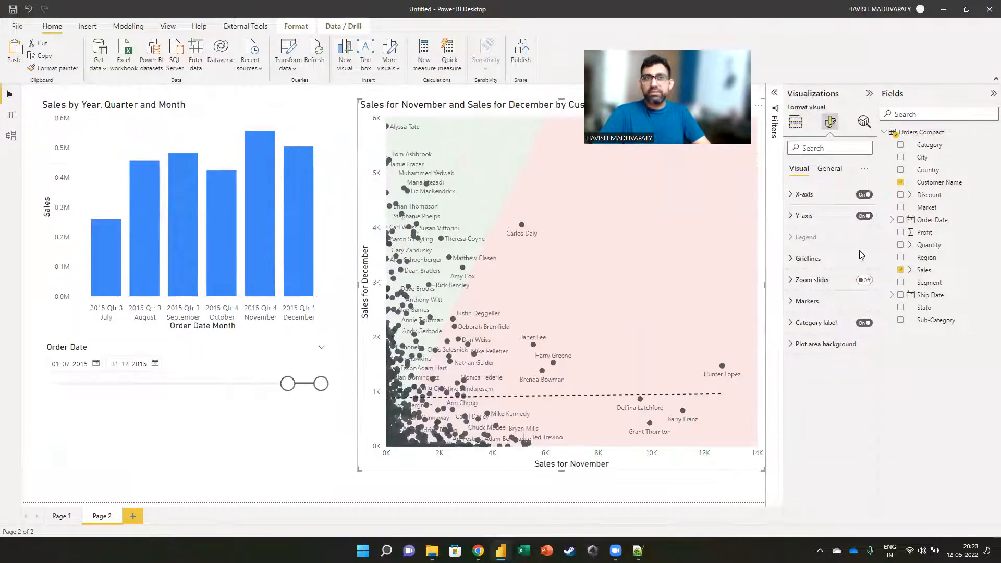
left_click(863, 279)
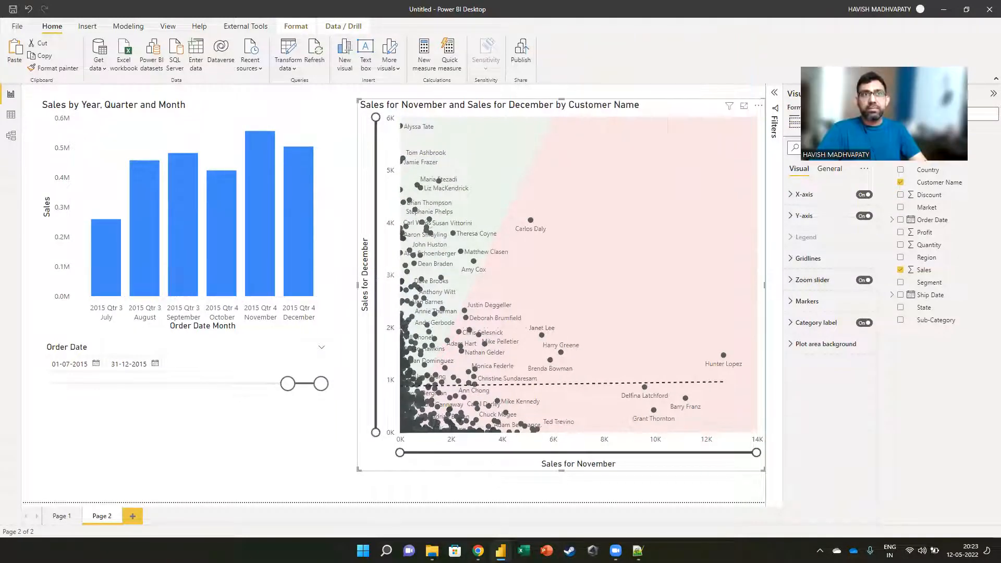
left_click(743, 107)
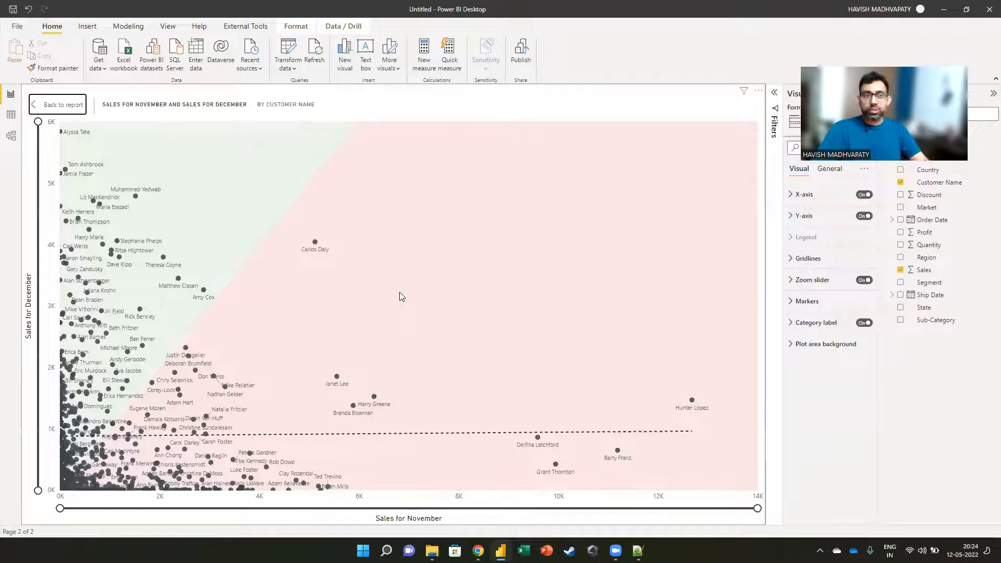
left_click_drag(757, 507, 243, 508)
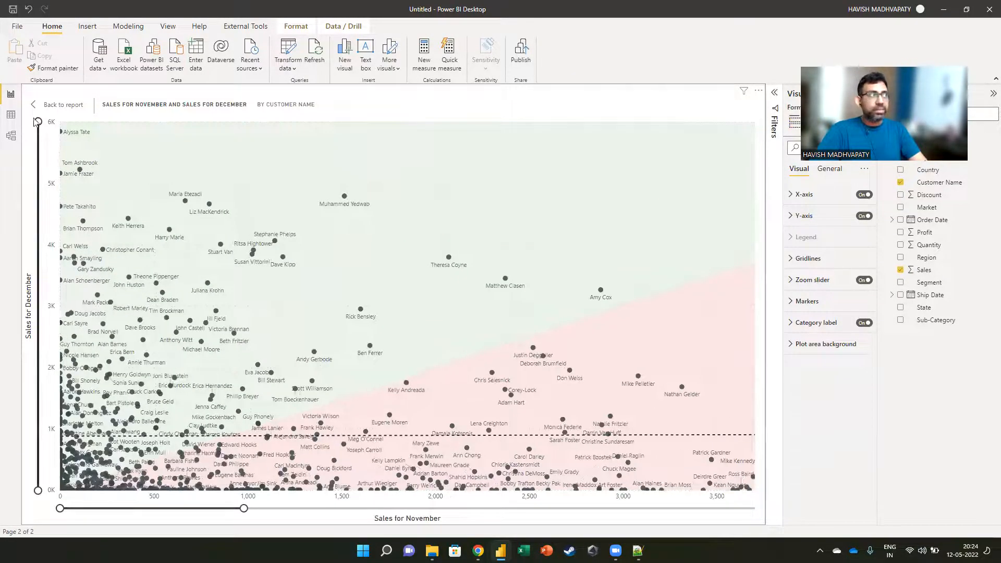
left_click_drag(38, 121, 47, 282)
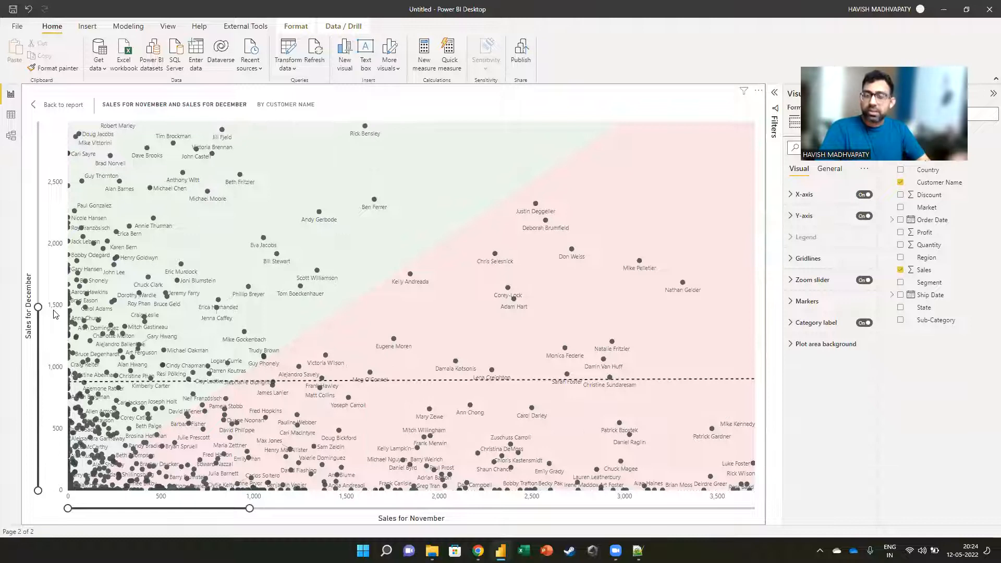
key("super+Tab")
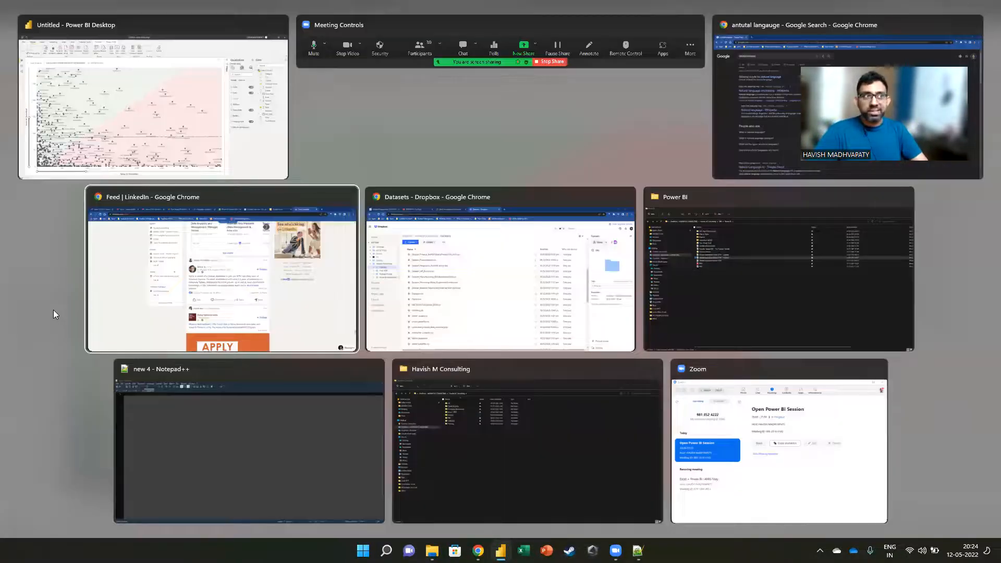
Search Google for 'customer clustering' in a new browser window and highlight its definition
key("Return")
key("ctrl+n")
type("custiomer clutering")
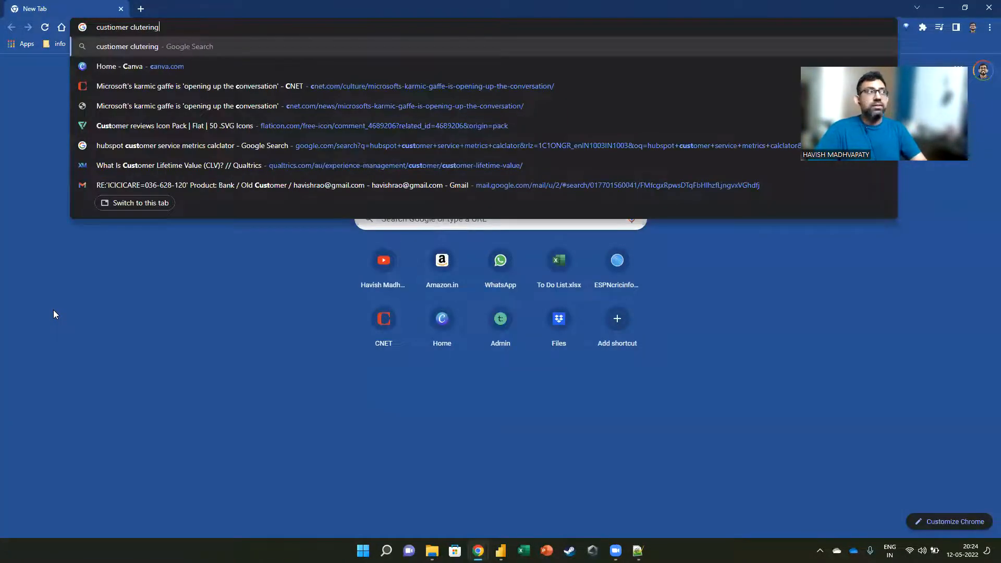
key("Return")
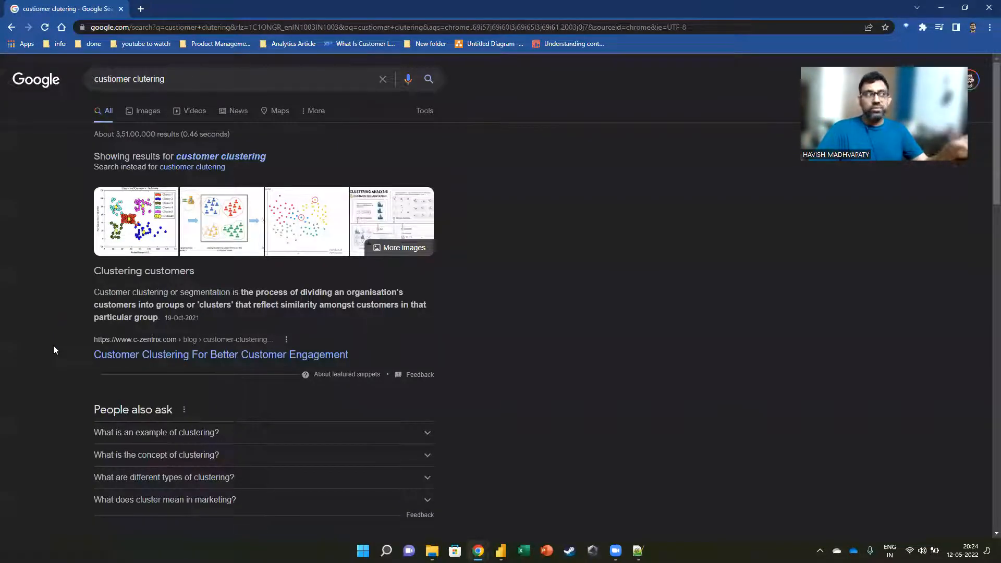
left_click_drag(104, 292, 176, 295)
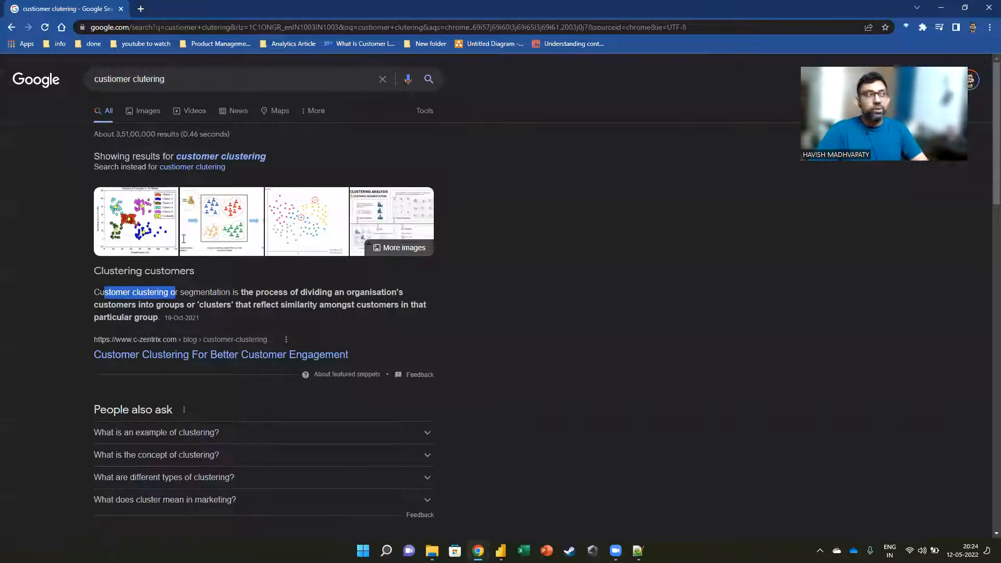
Search 'k means', then 'k means vs knn', and return to Power BI Desktop
left_click(221, 87)
key("ctrl+a")
type("k neabs")
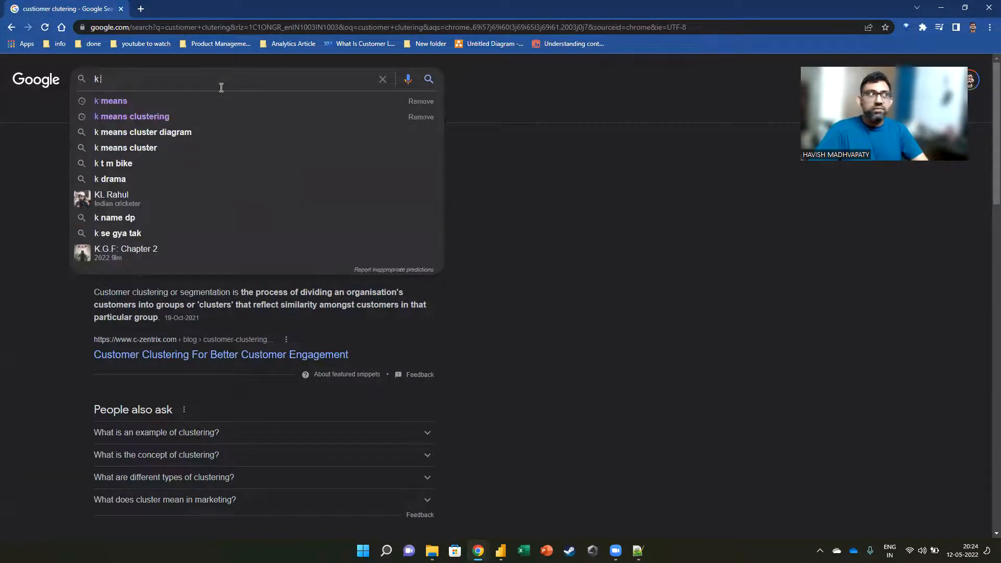
key("BackSpace")
key("BackSpace")
key("BackSpace")
key("BackSpace")
key("BackSpace")
type("mean")
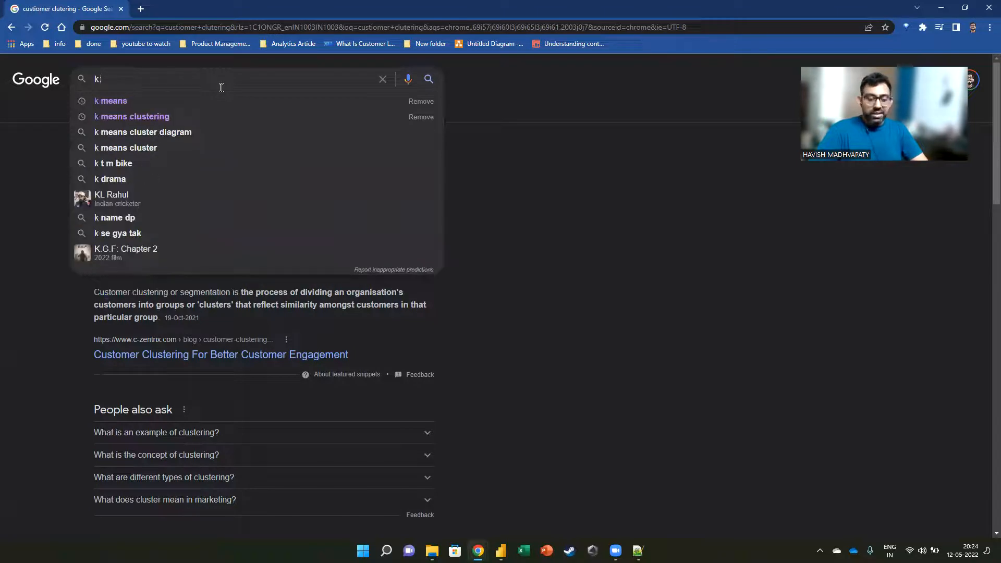
type("s")
key("Return")
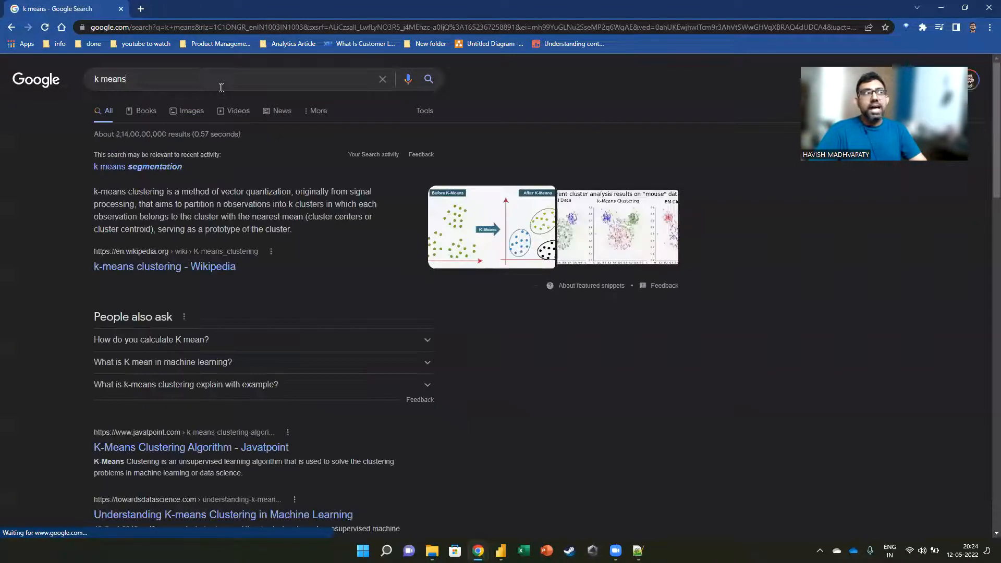
type("vs knn")
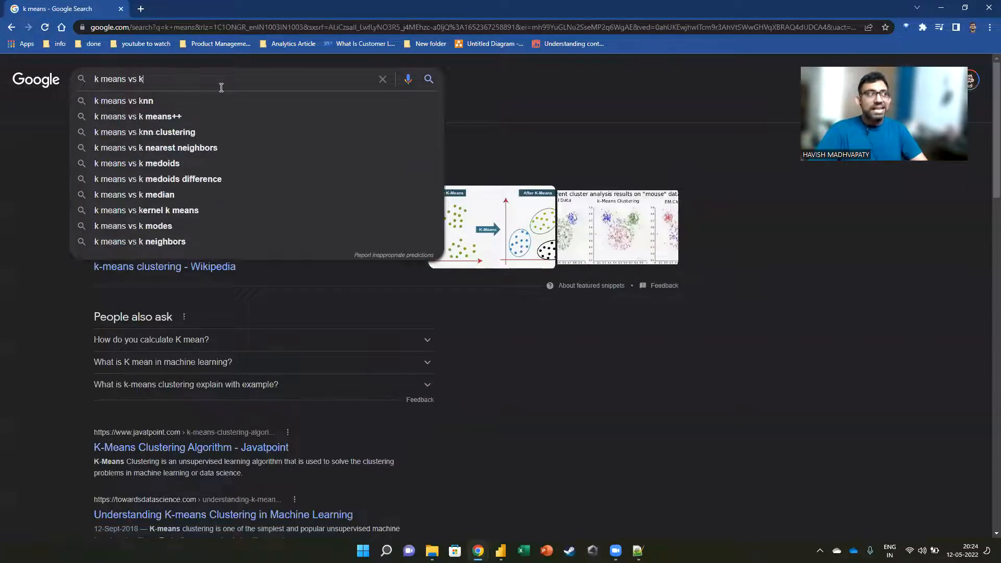
key("Return")
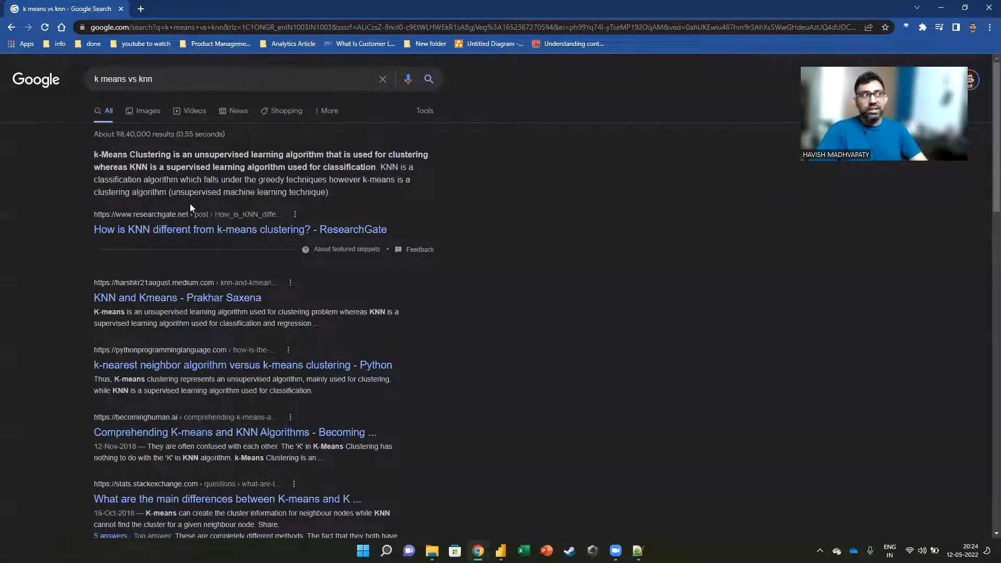
left_click_drag(189, 192, 334, 192)
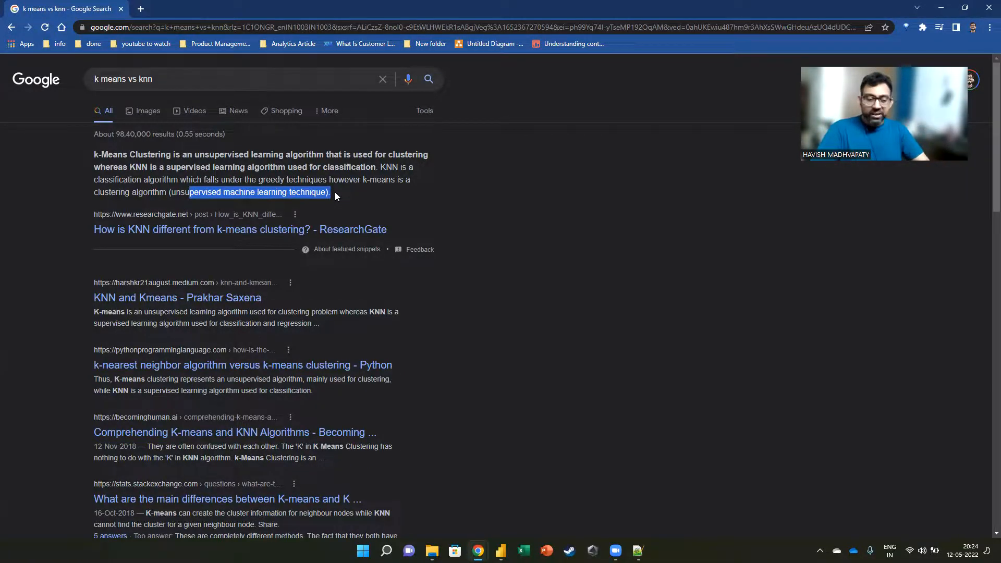
key("alt+Tab")
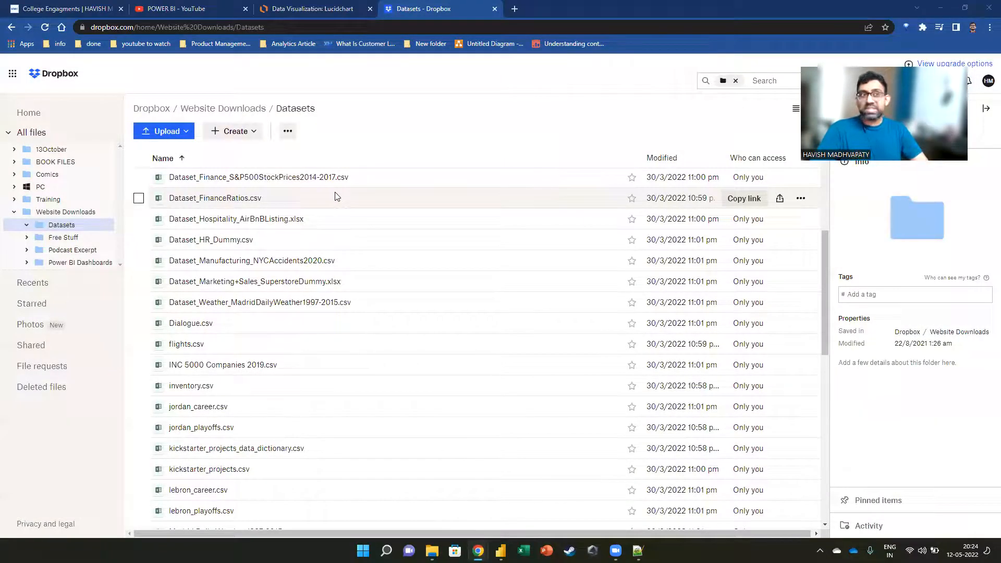
key("alt+Tab")
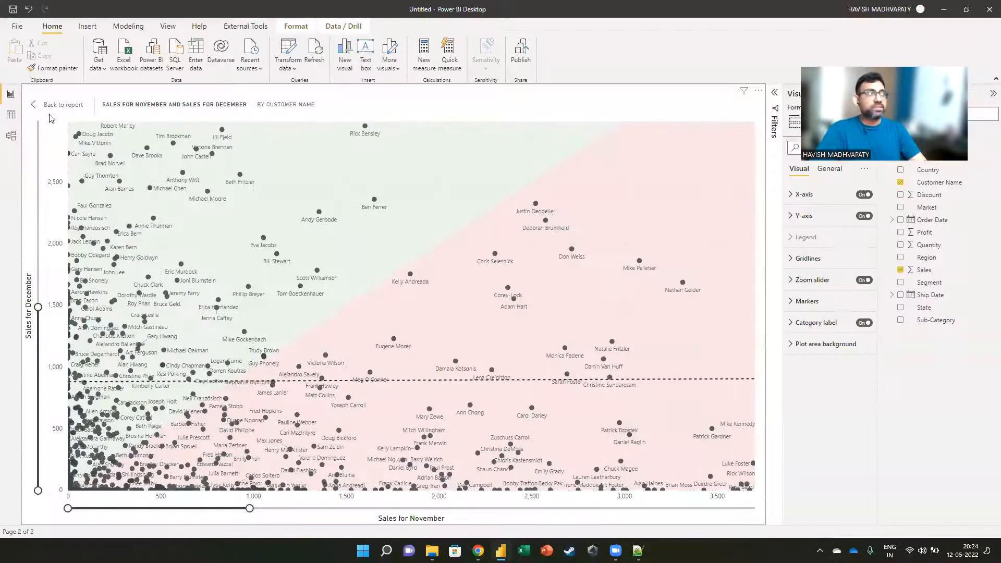
Add Page 3 with a table of Sub-Category by Order Date year, quarter and month
left_click(57, 104)
left_click(133, 516)
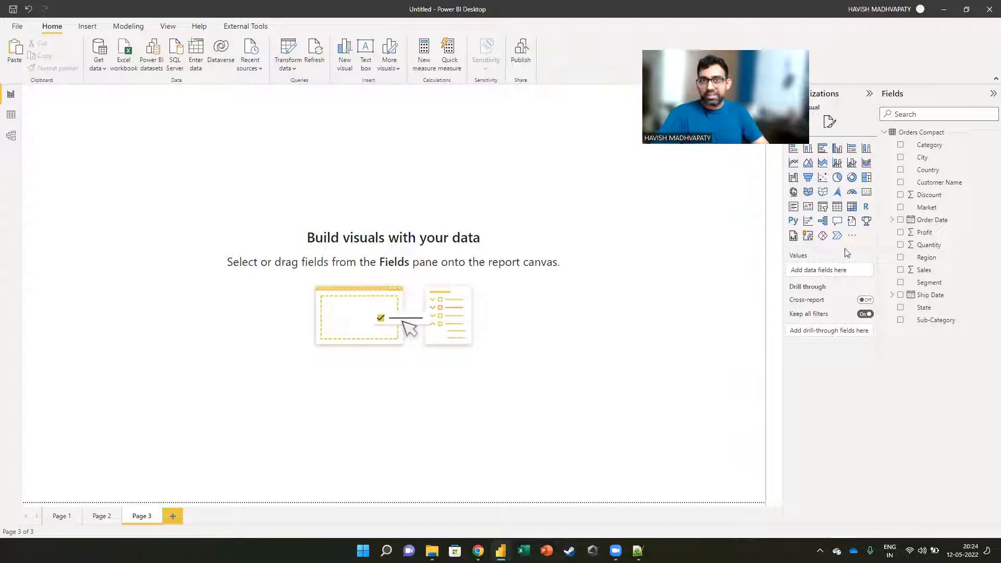
left_click(900, 320)
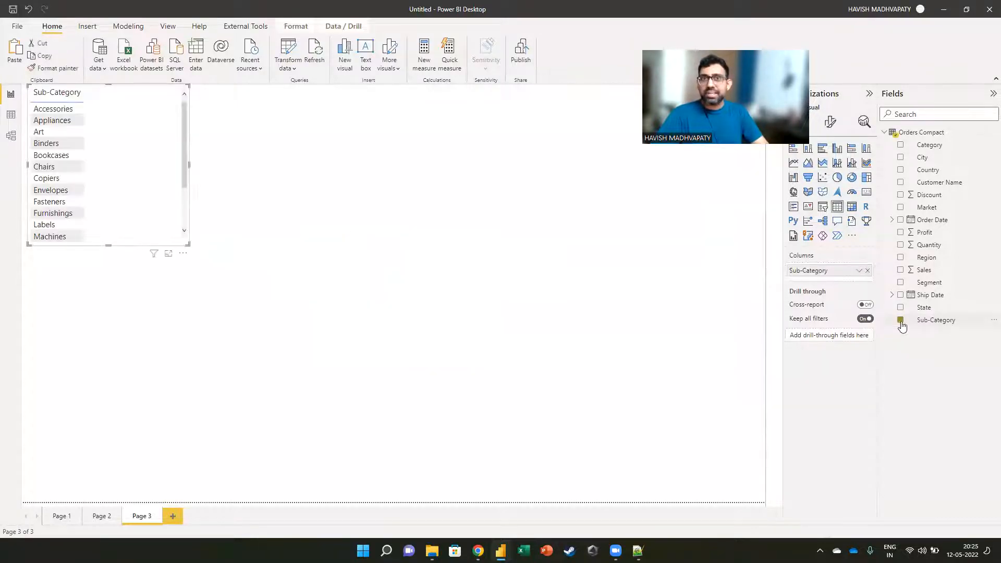
left_click(900, 219)
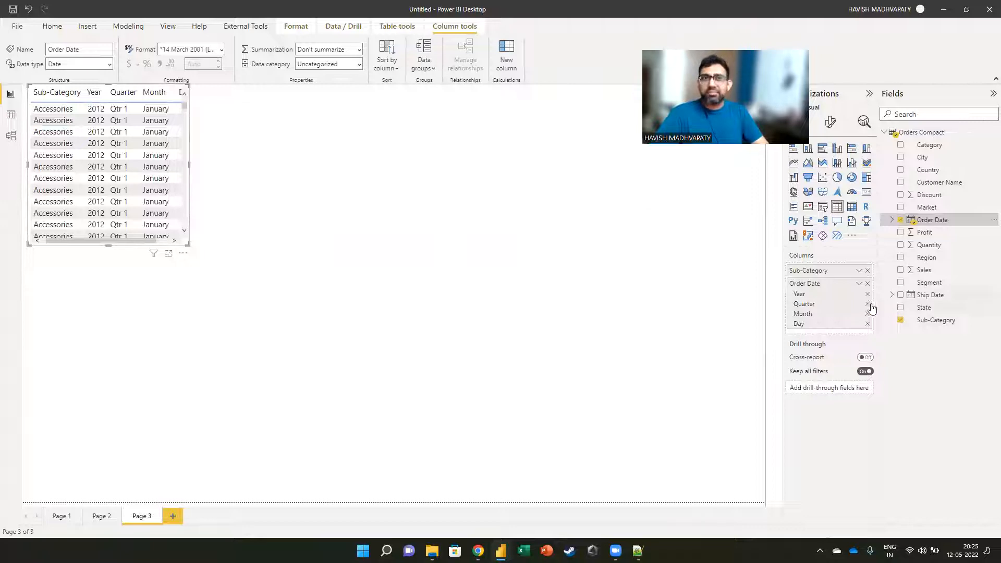
left_click(868, 324)
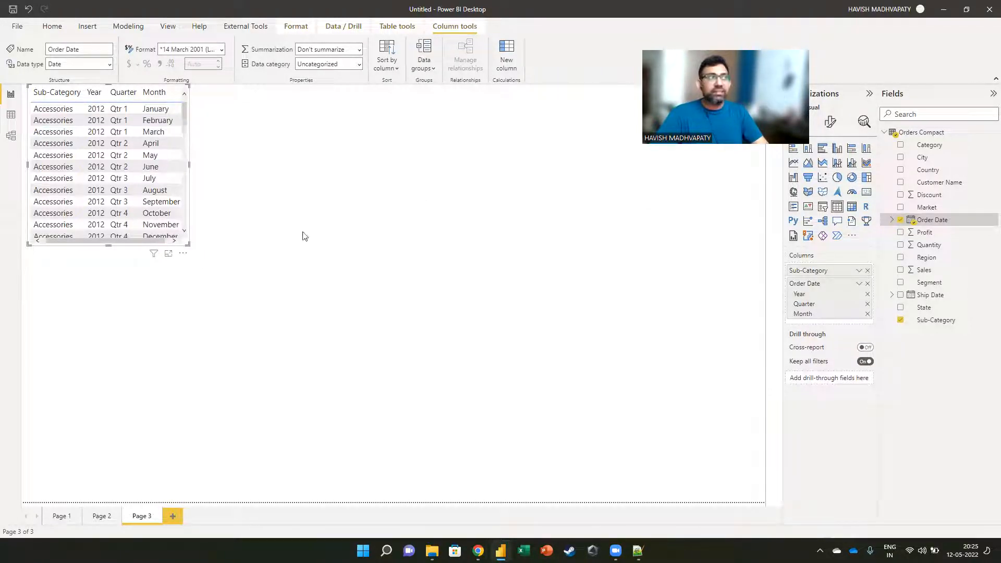
Enlarge the table, add Sales, move it down, and convert it to a scatter chart
left_click_drag(188, 243, 345, 403)
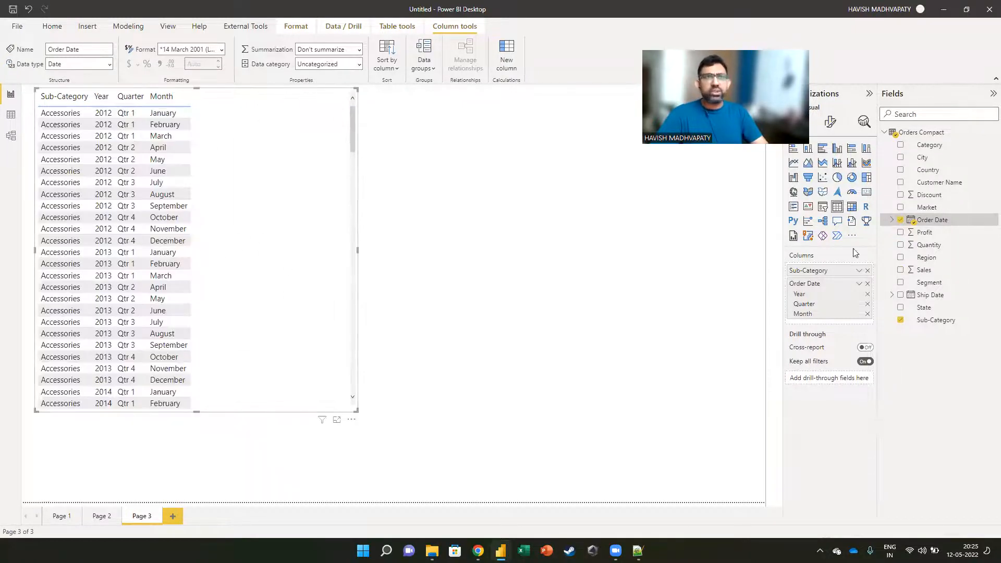
left_click_drag(942, 272, 825, 319)
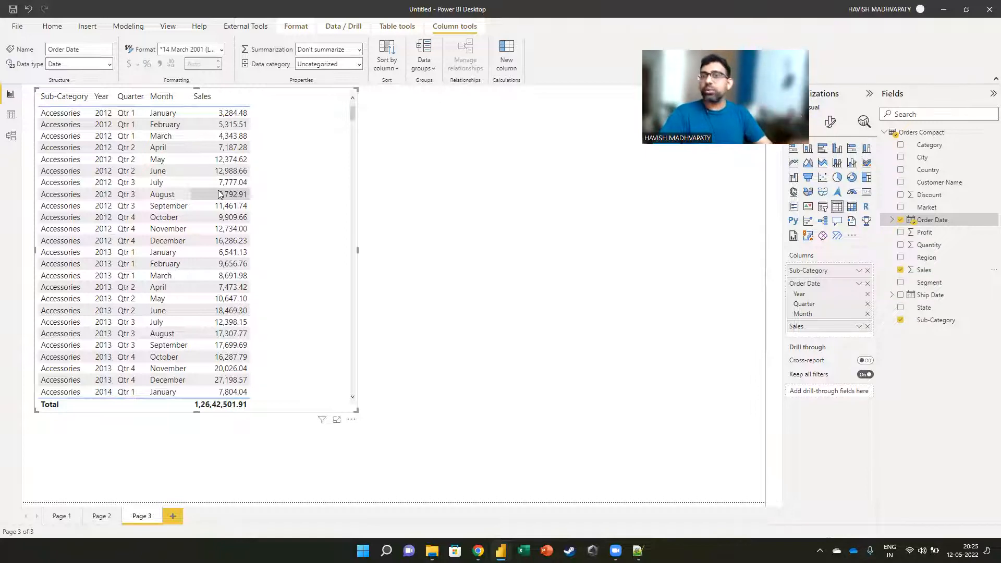
left_click_drag(299, 196, 303, 215)
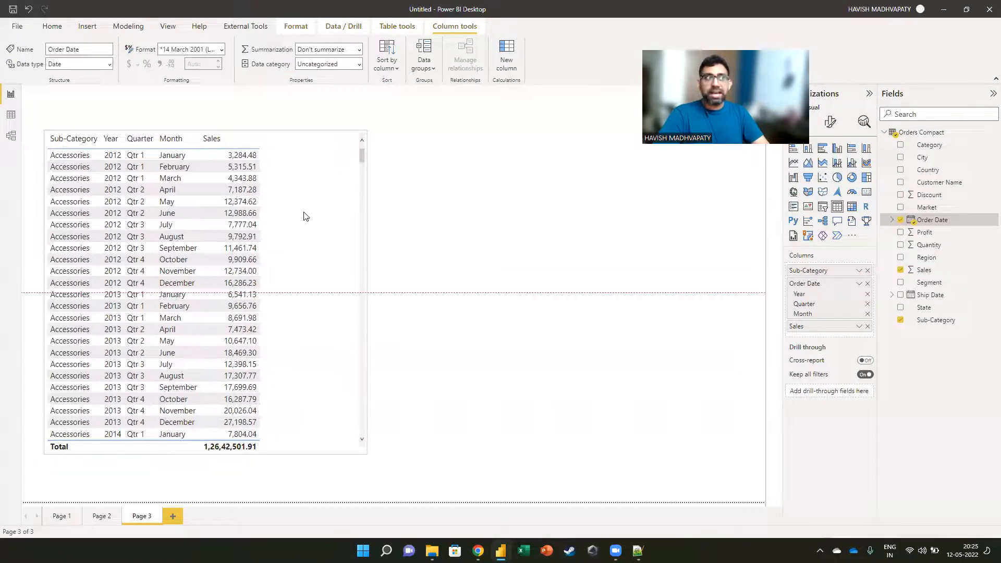
left_click(819, 179)
Widen the scatter, plot Profit on the Y axis, and remove Order Date from Values
left_click_drag(367, 291, 514, 317)
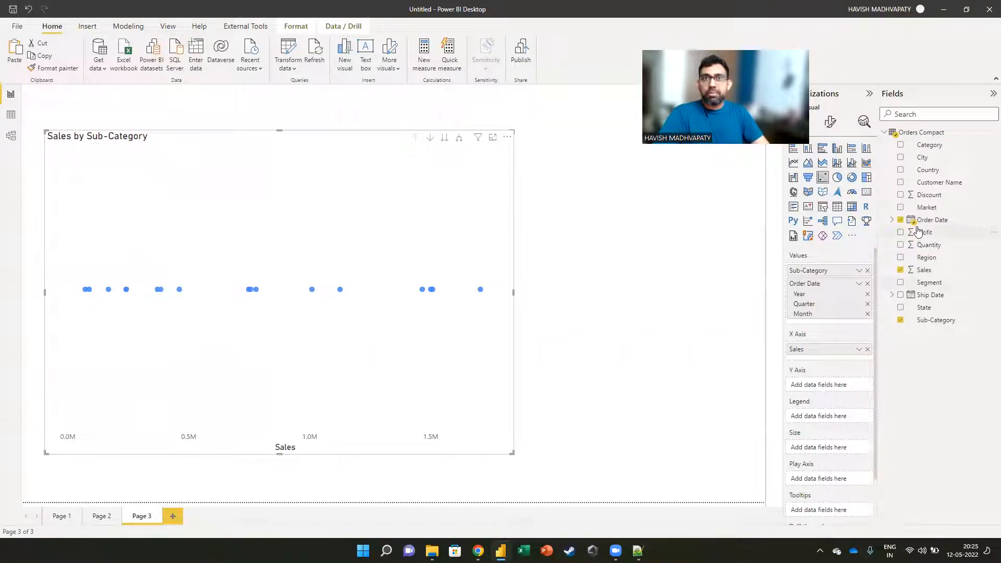
left_click_drag(924, 232, 828, 388)
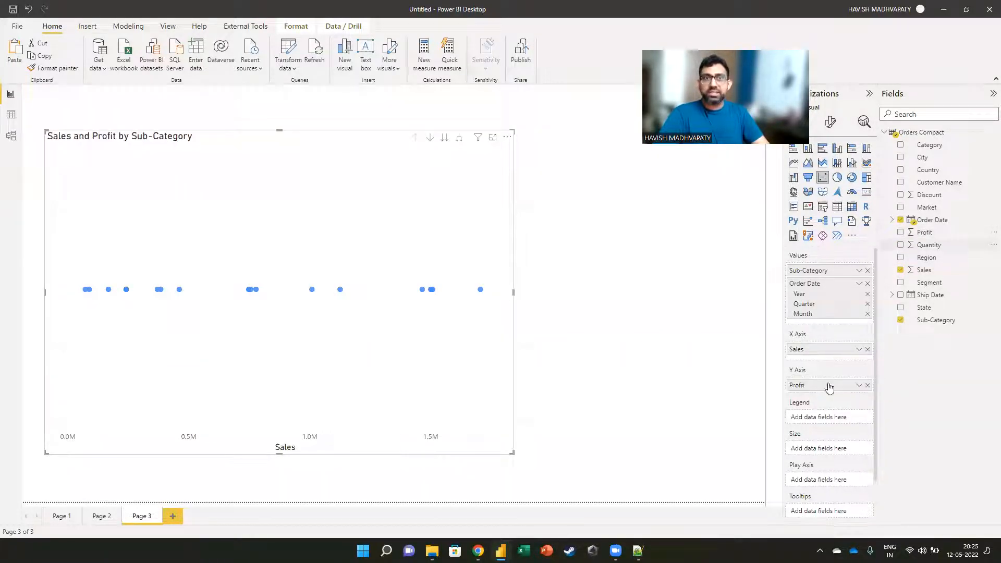
left_click(867, 283)
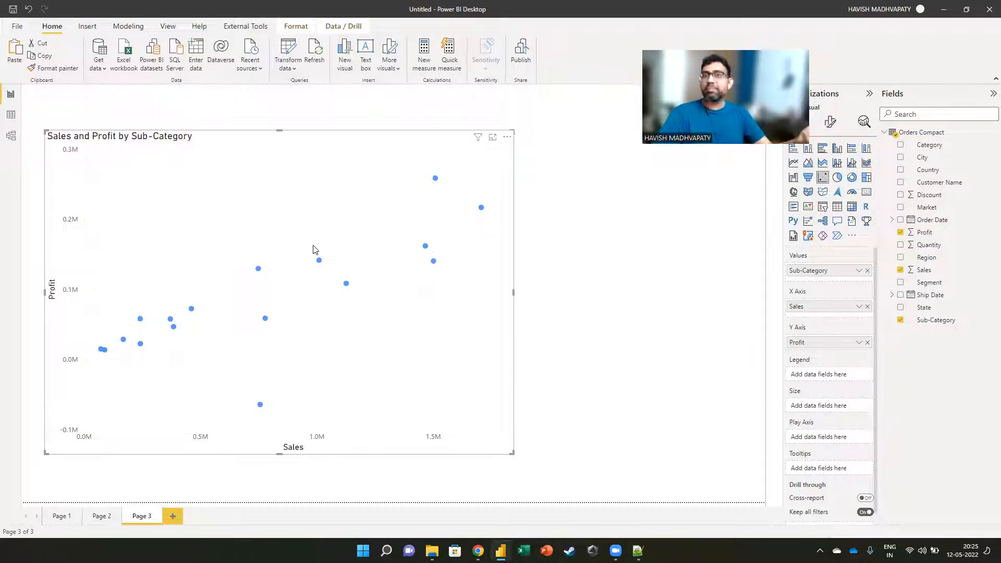
left_click(831, 122)
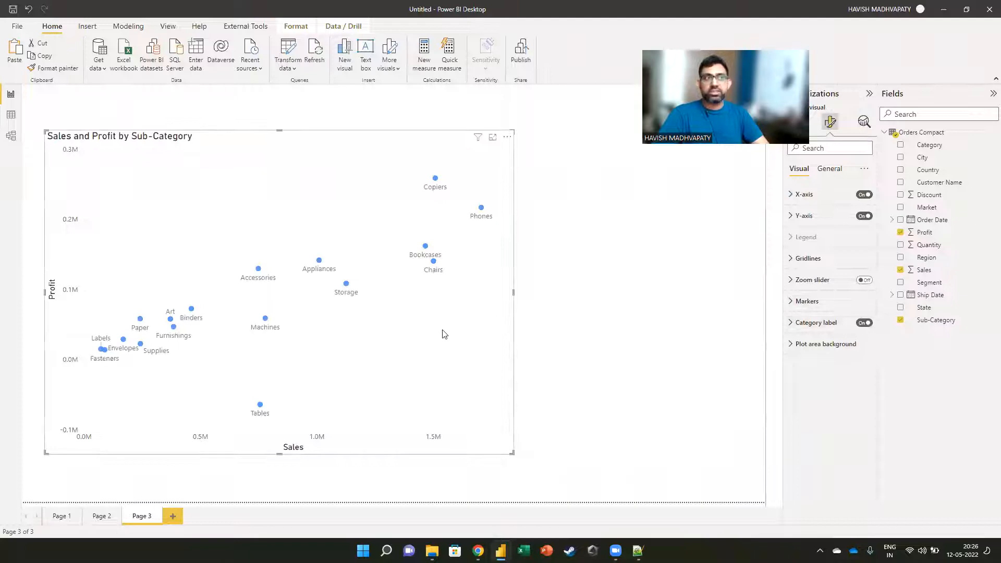
left_click(892, 221)
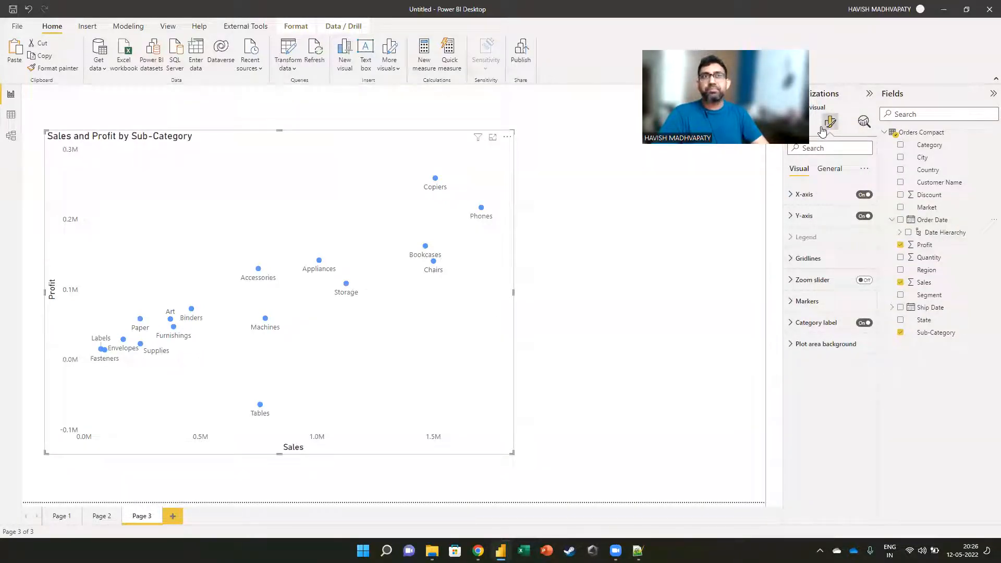
left_click(794, 122)
left_click(899, 232)
left_click_drag(938, 270, 824, 434)
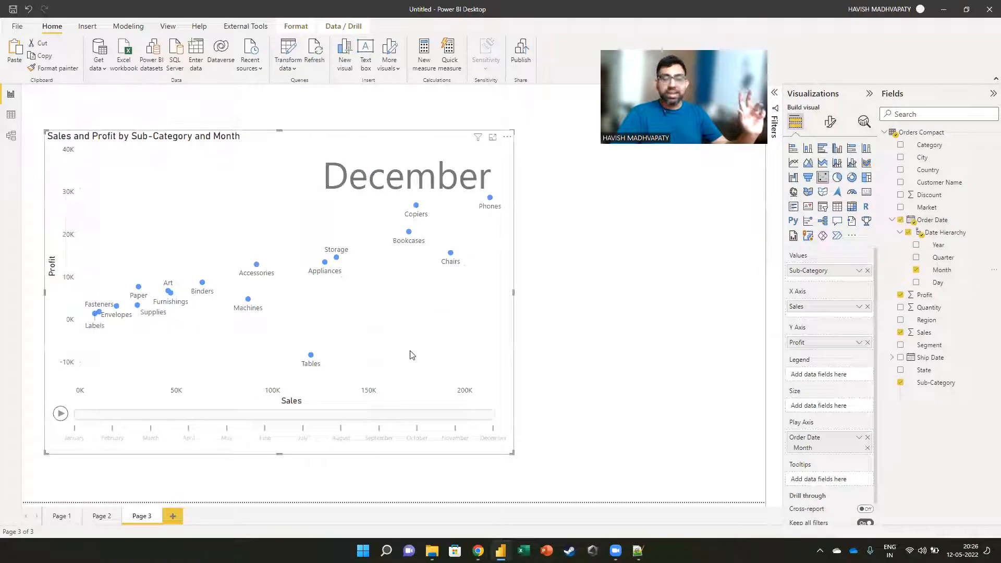
left_click(85, 423)
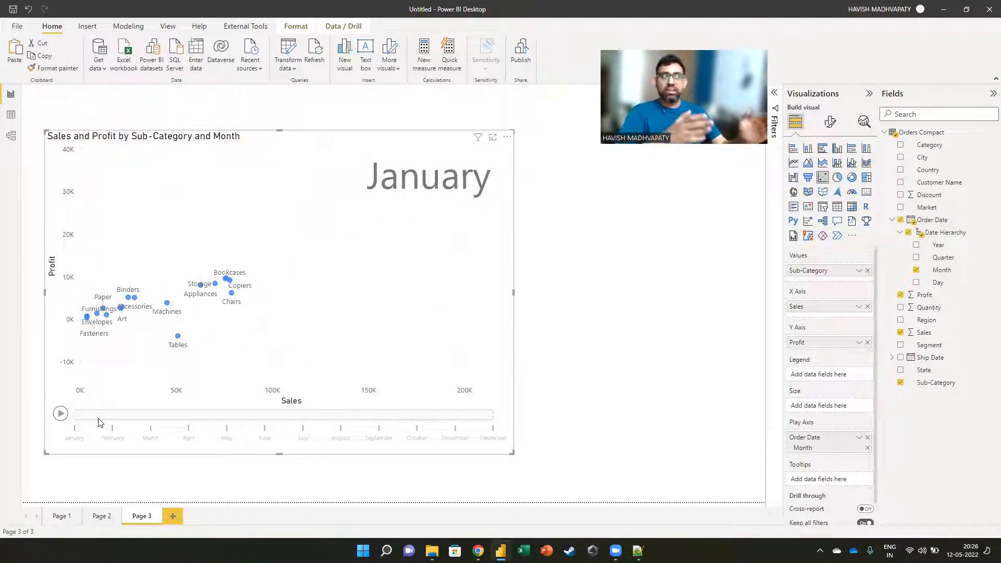
left_click(115, 420)
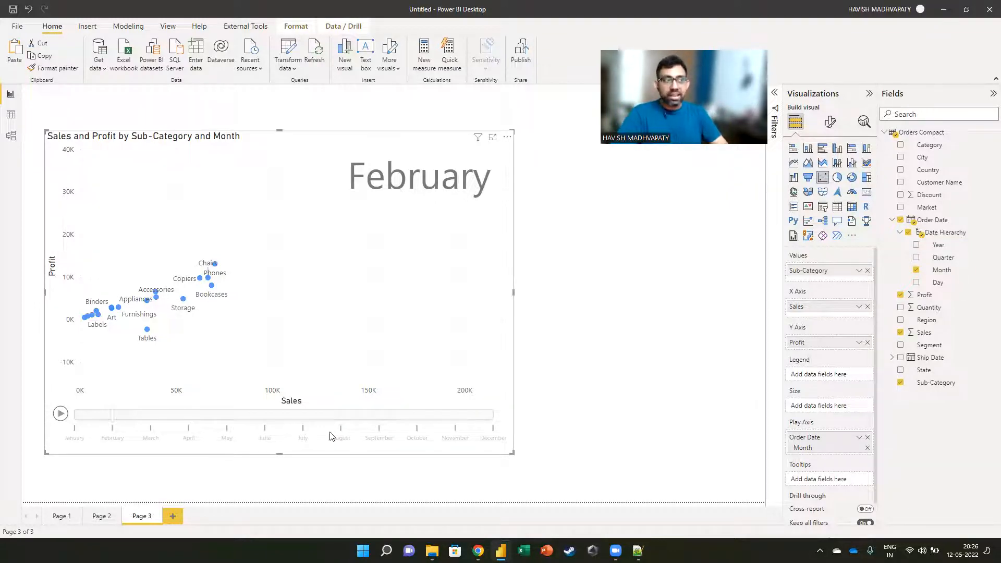
left_click(342, 417)
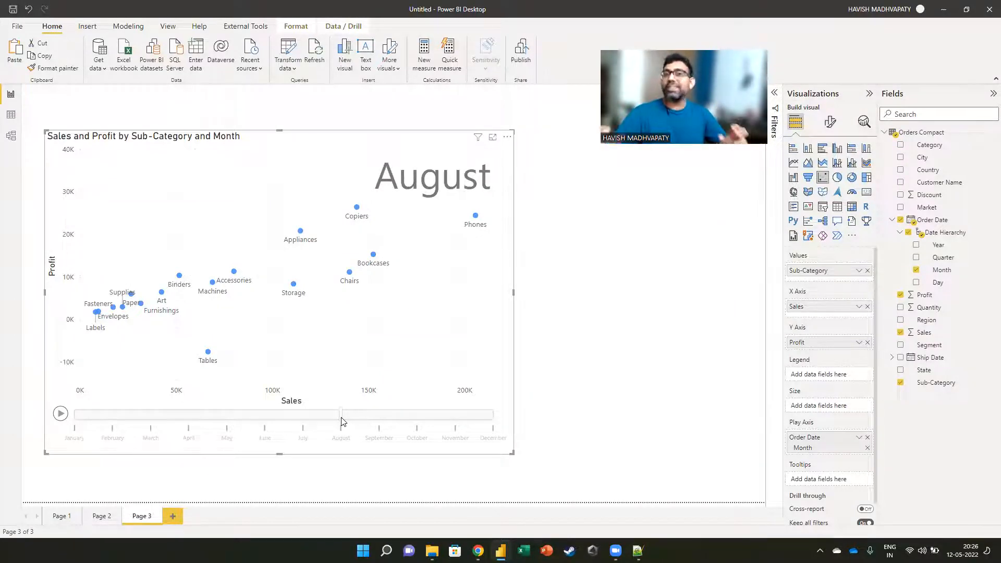
left_click(78, 422)
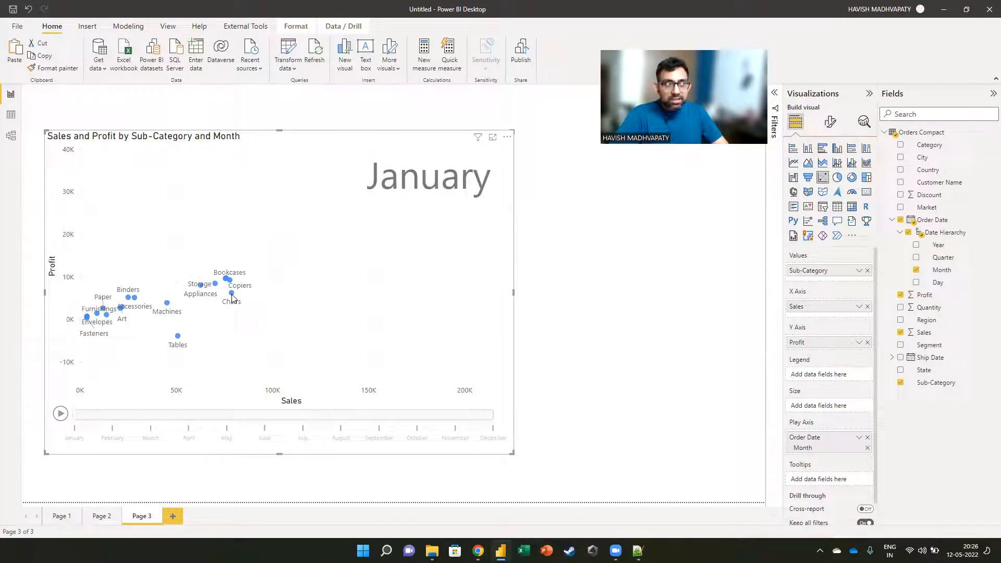
mouse_move(233, 297)
left_click(232, 294)
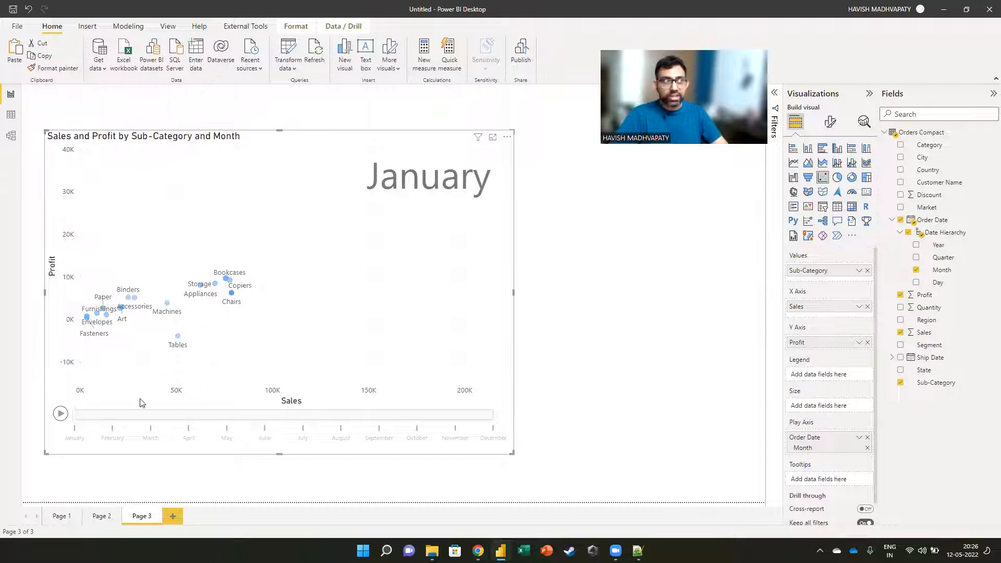
left_click(113, 417)
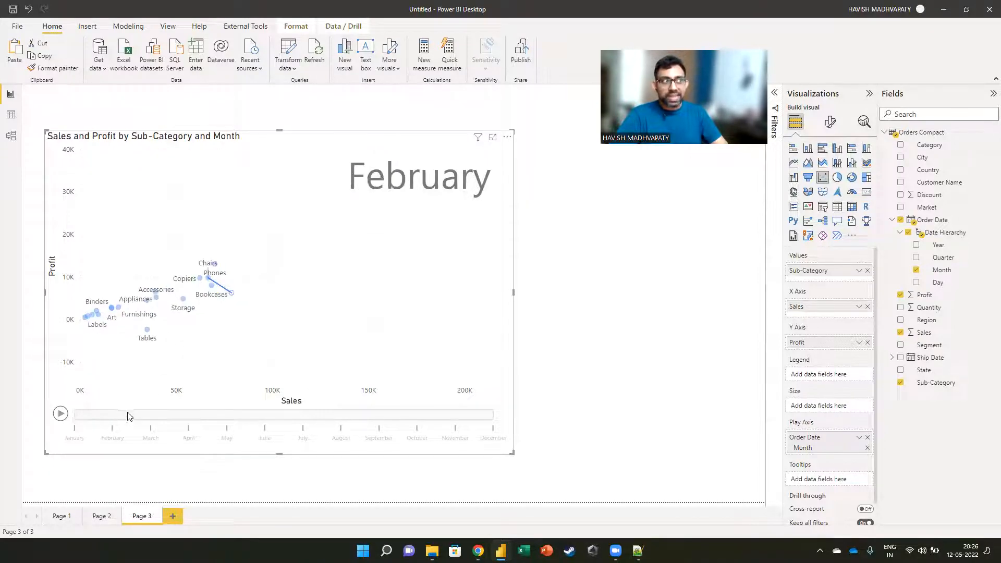
left_click(151, 416)
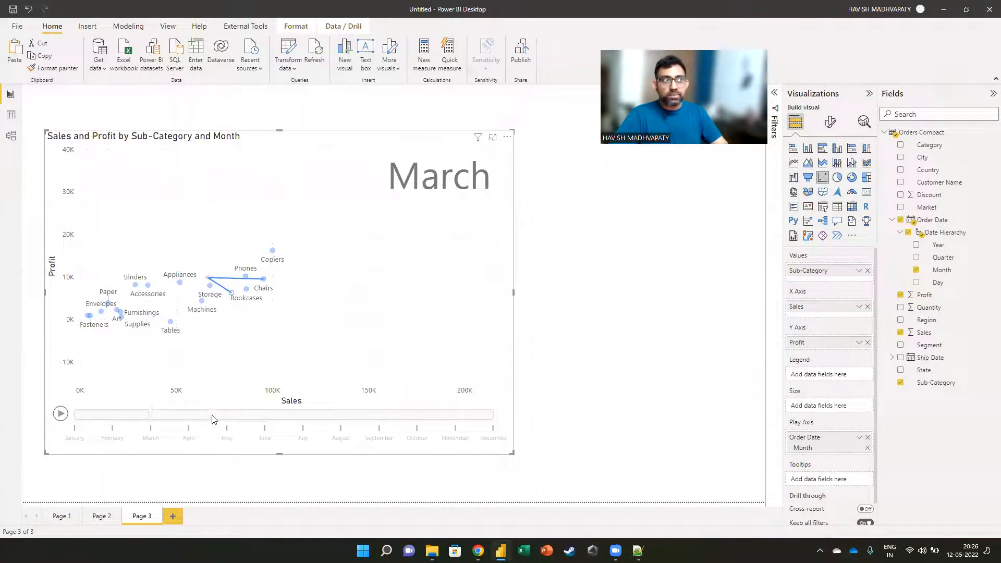
left_click(227, 422)
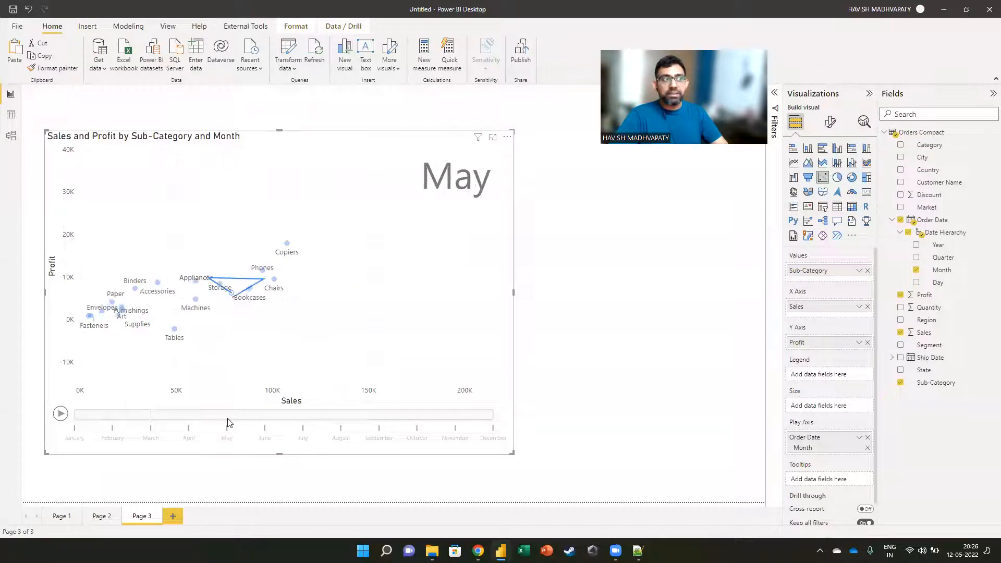
left_click(266, 418)
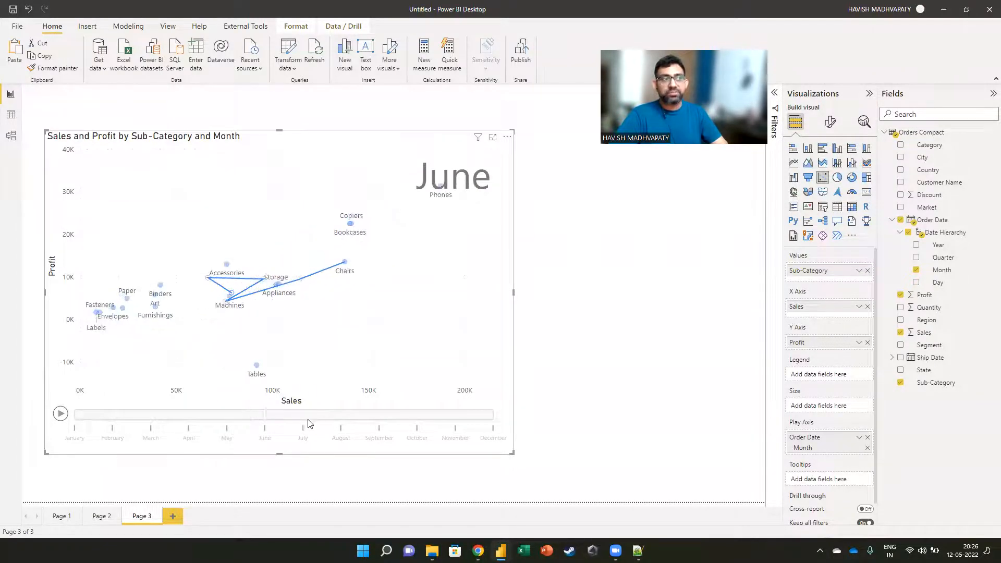
left_click(337, 420)
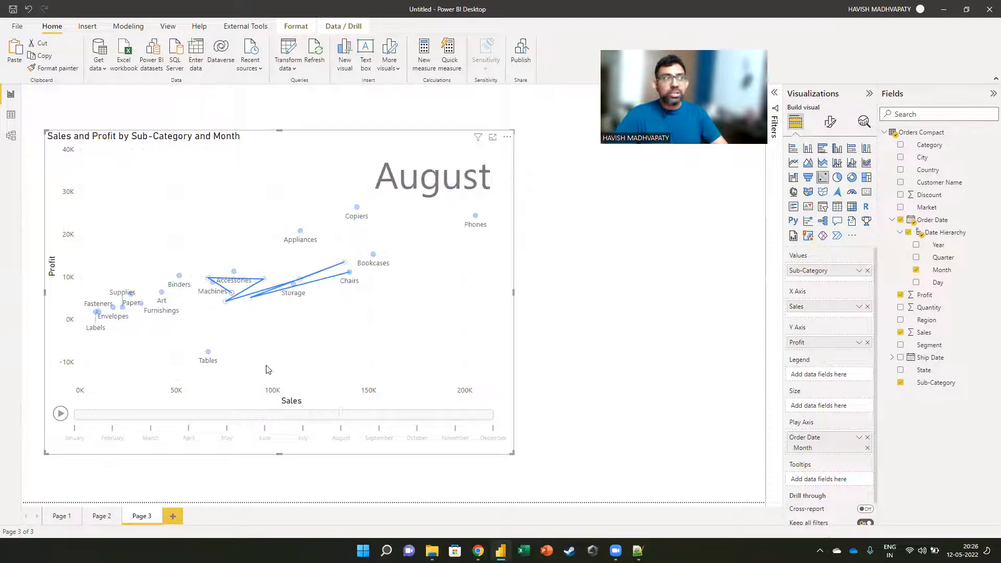
left_click(209, 352)
left_click(300, 230, "ctrl")
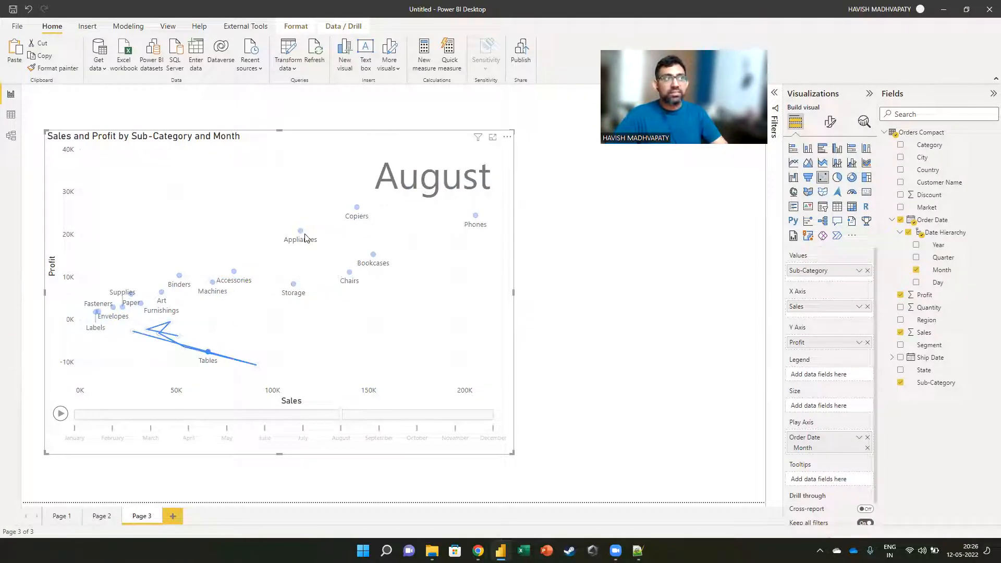
left_click(356, 207, "ctrl")
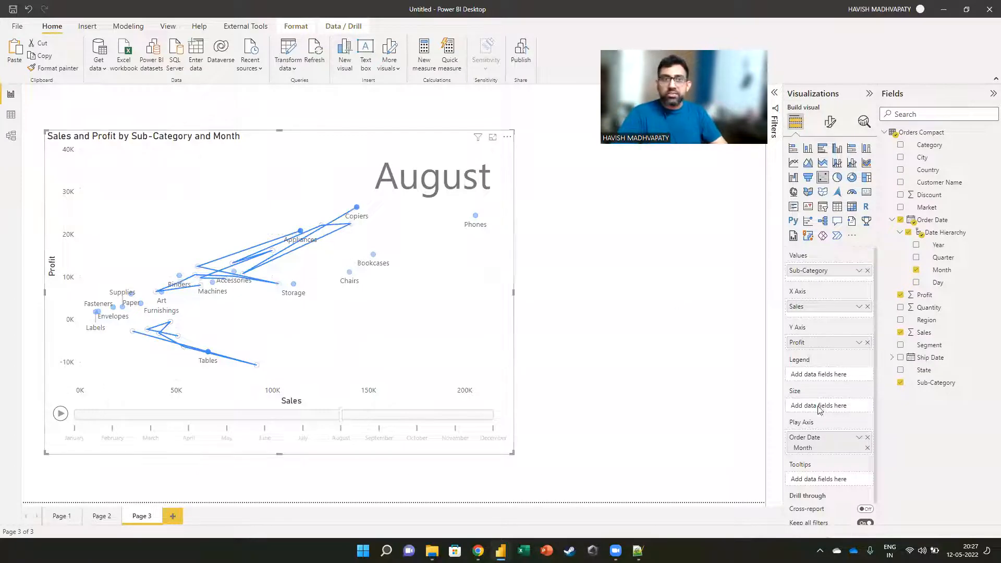
left_click(867, 437)
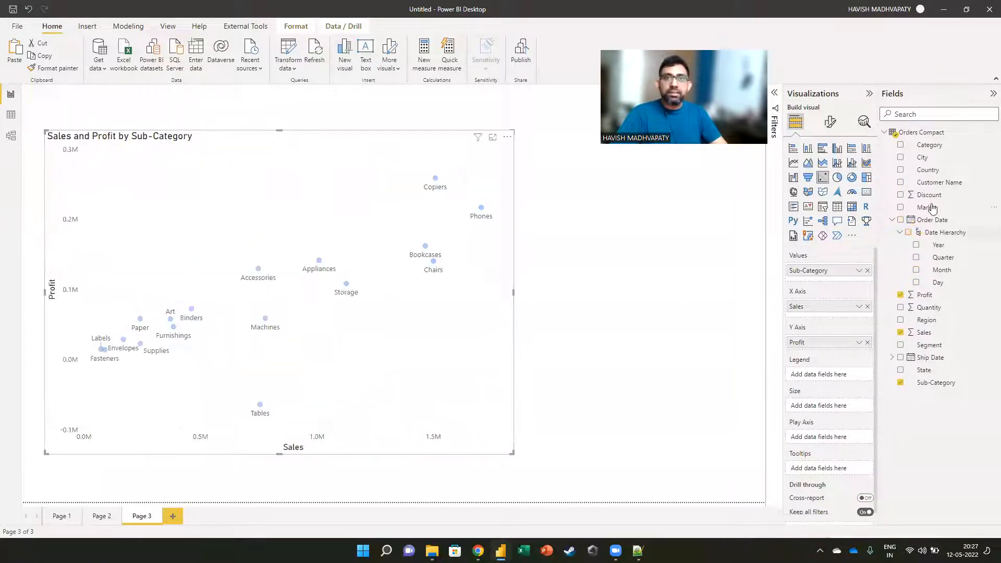
Put Order Date Year on the Play Axis, then show and clear yearly trails for Phones, Storage and Tables
left_click_drag(921, 275, 832, 437)
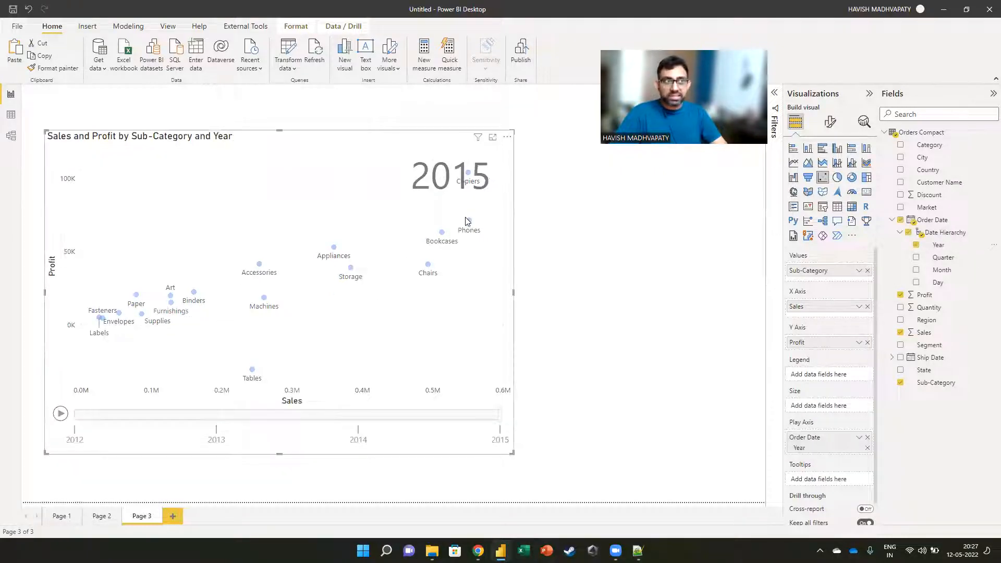
left_click(469, 223)
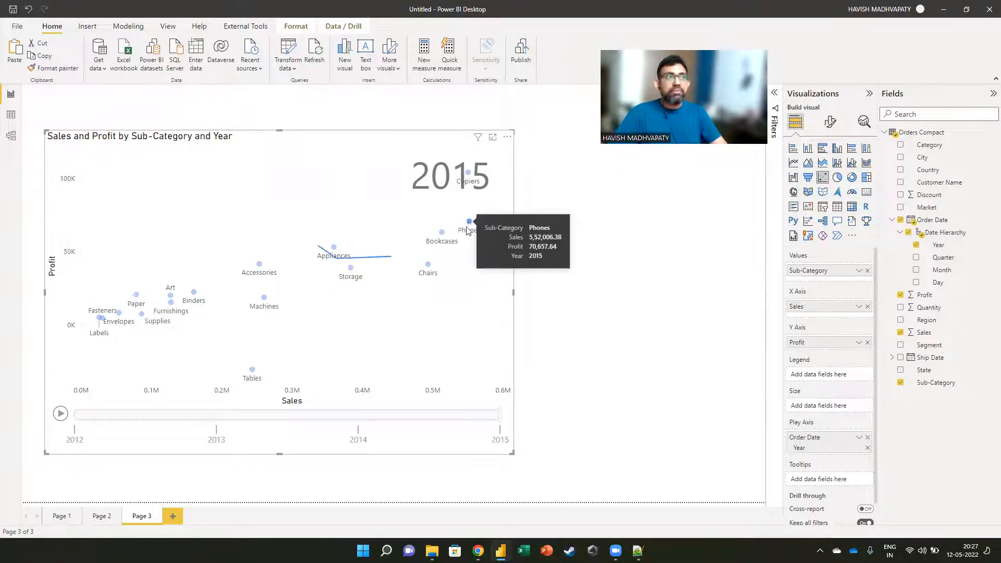
left_click(350, 268, "ctrl")
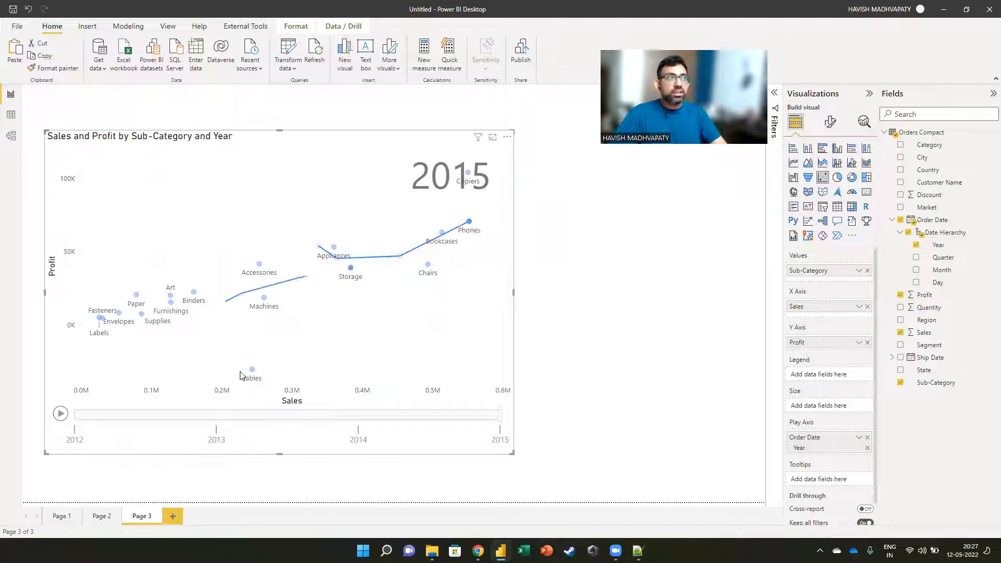
left_click(251, 370, "ctrl")
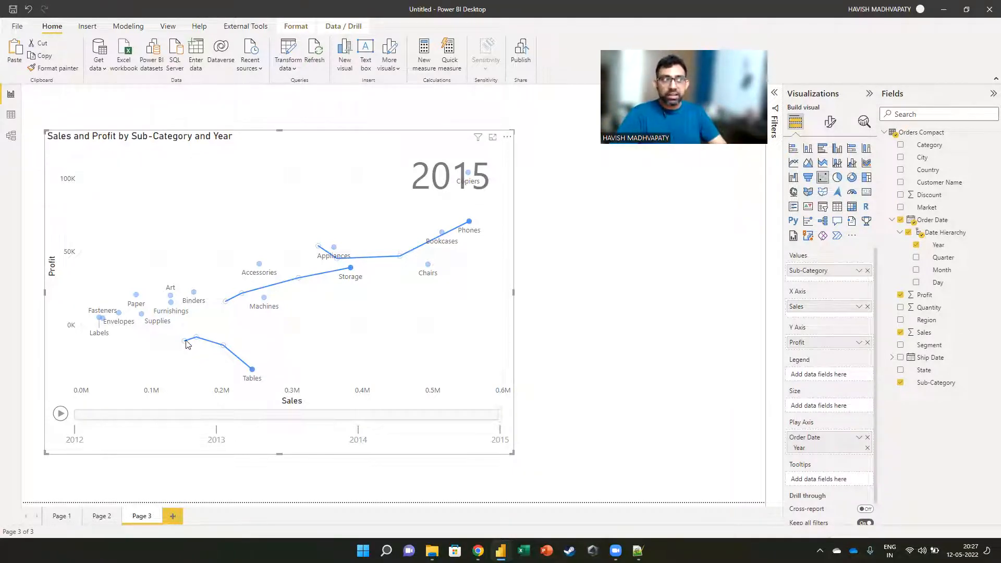
mouse_move(197, 341)
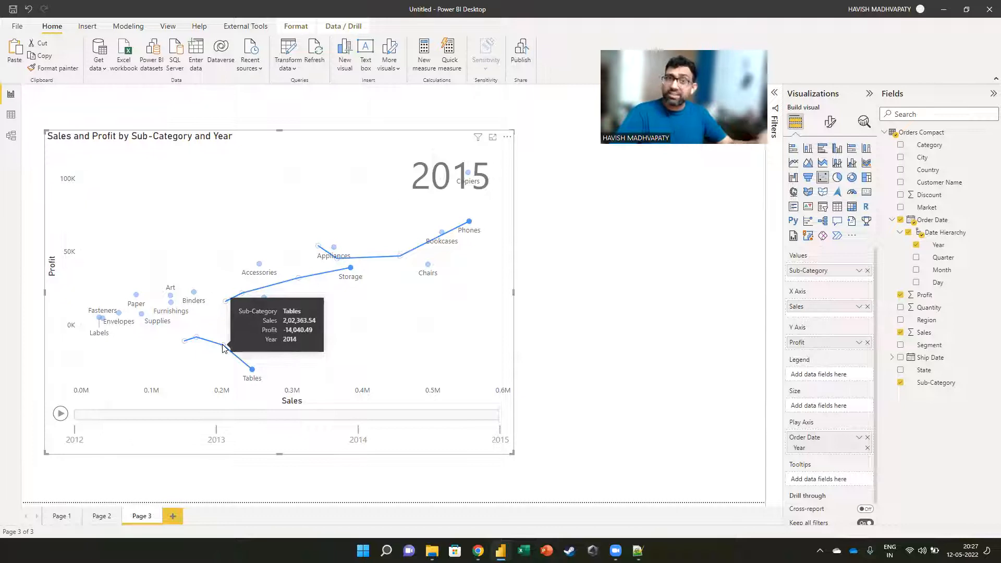
mouse_move(251, 371)
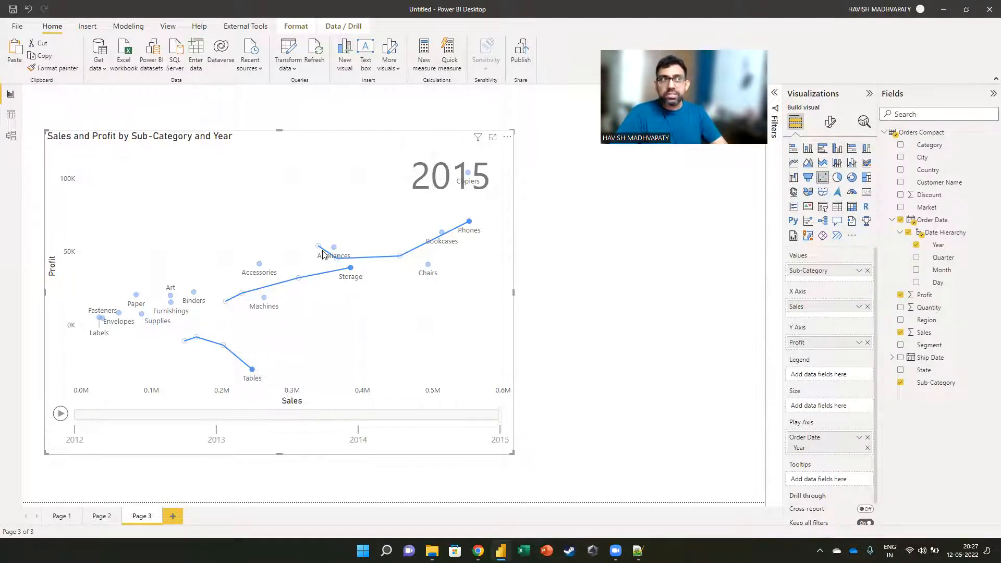
mouse_move(337, 257)
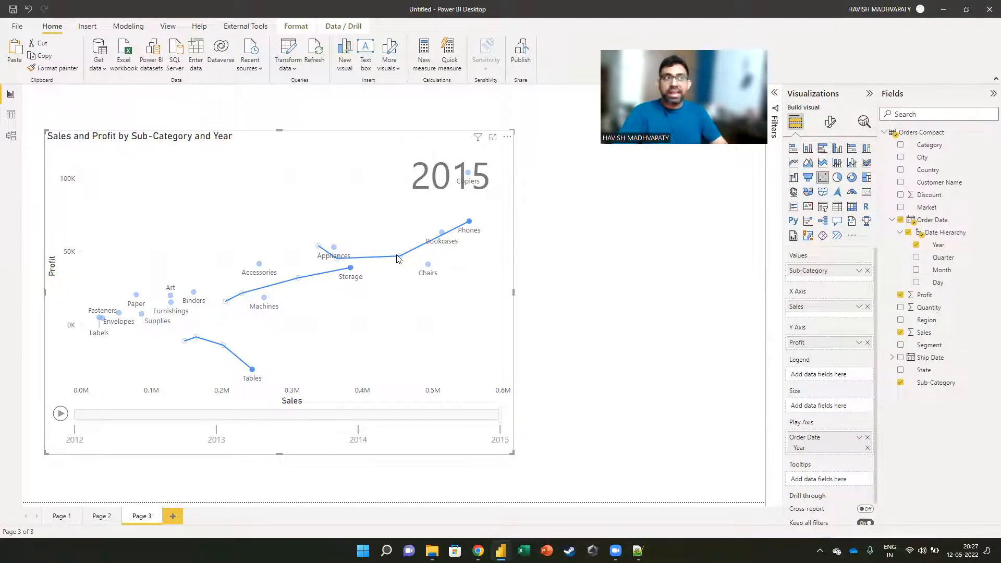
mouse_move(470, 223)
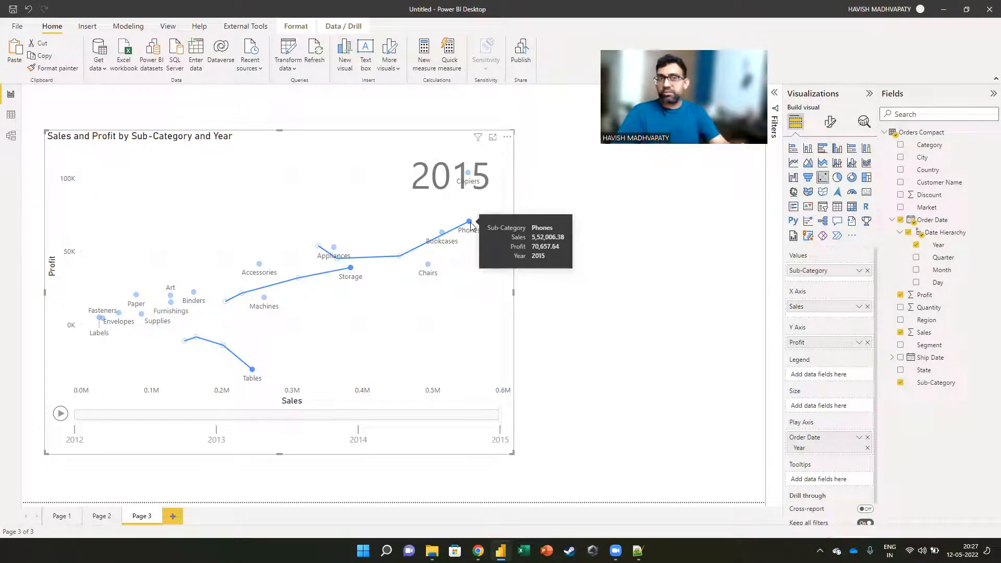
left_click(453, 301)
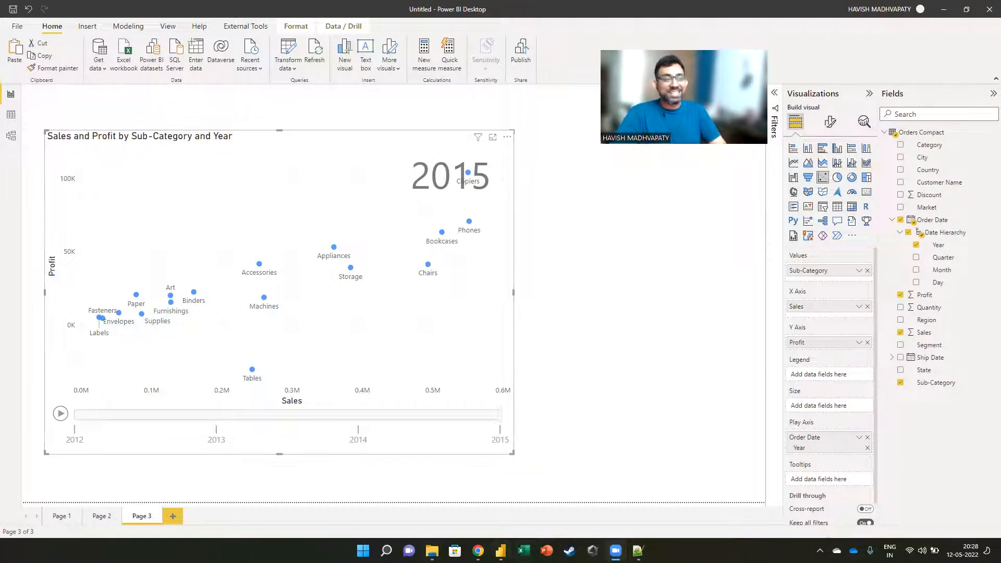
Search 'parallels' in Chrome and view the Parallels Desktop 17 for Mac page, then close it and minimize Chrome
mouse_move(477, 551)
left_click(365, 493)
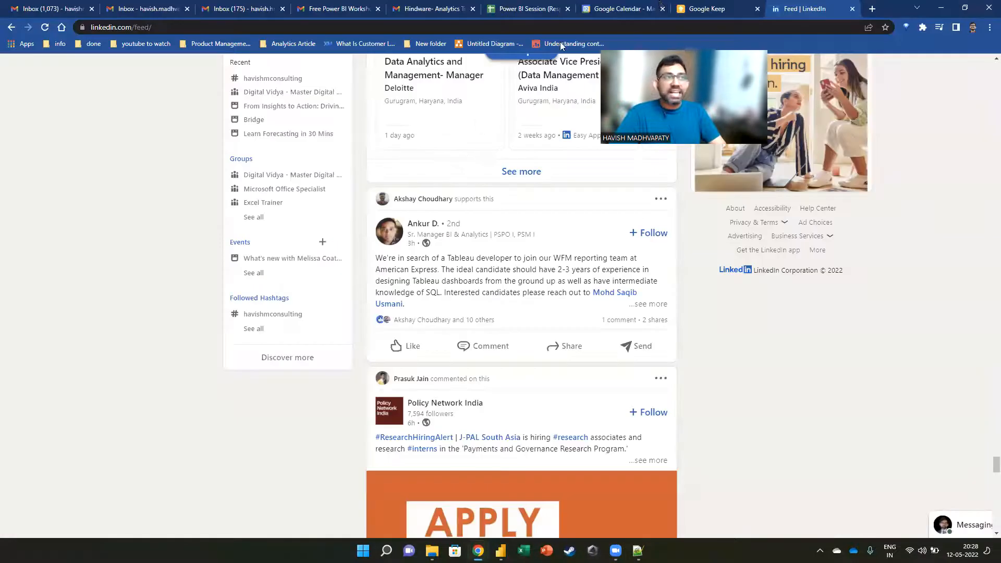
left_click(872, 9)
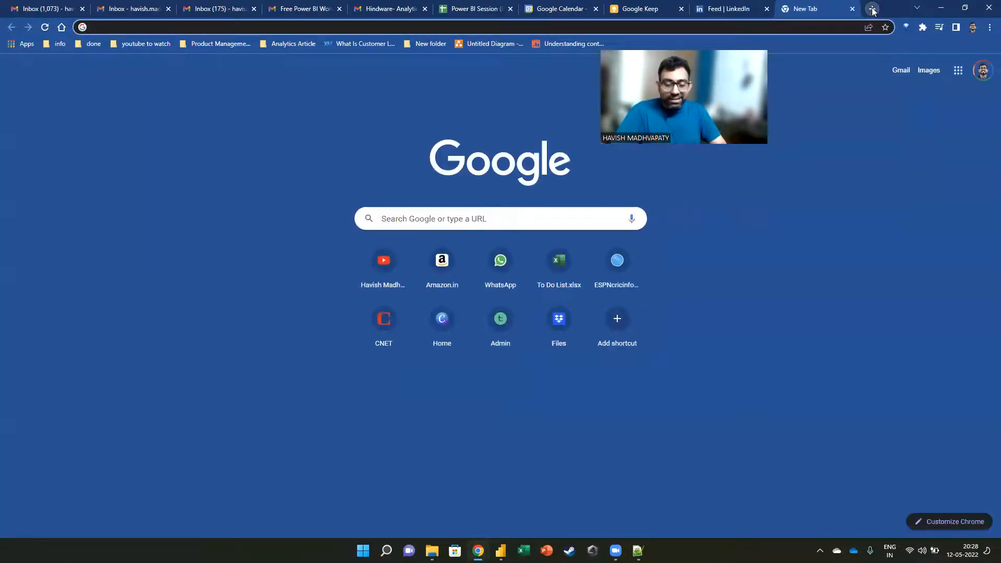
type("parallels")
key("Return")
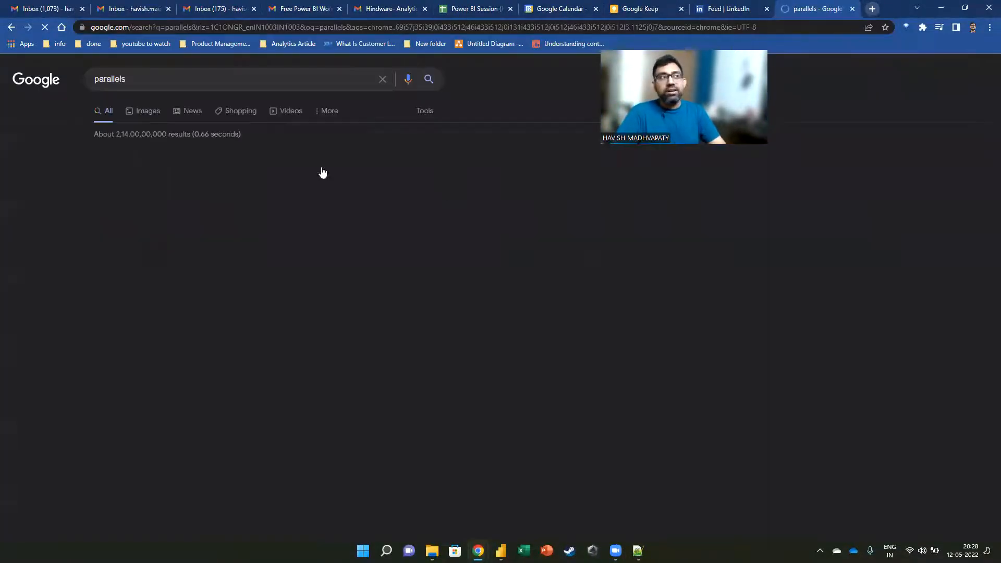
left_click(245, 172)
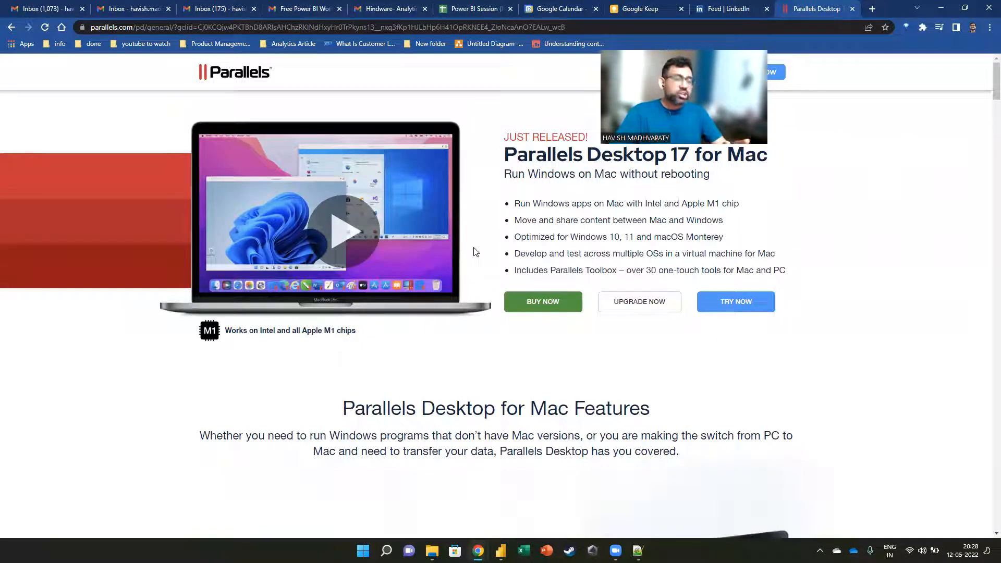
left_click(852, 8)
left_click(943, 9)
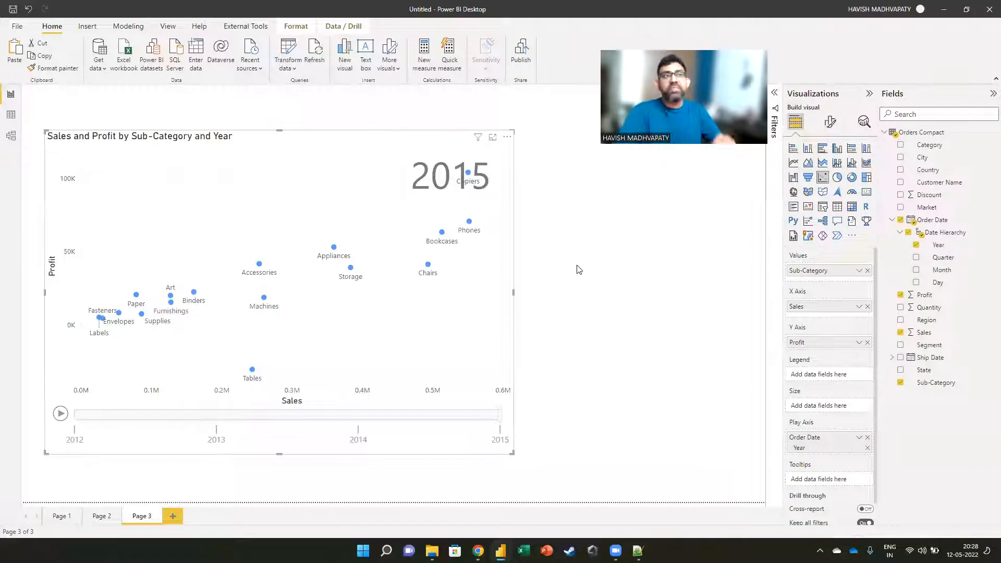
key("ctrl+shift+Escape")
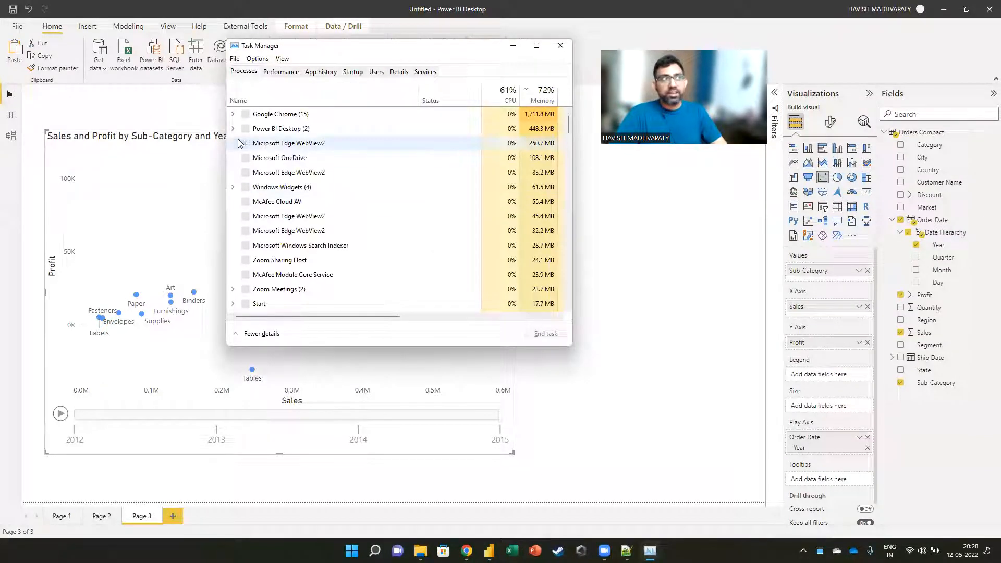
left_click(233, 128)
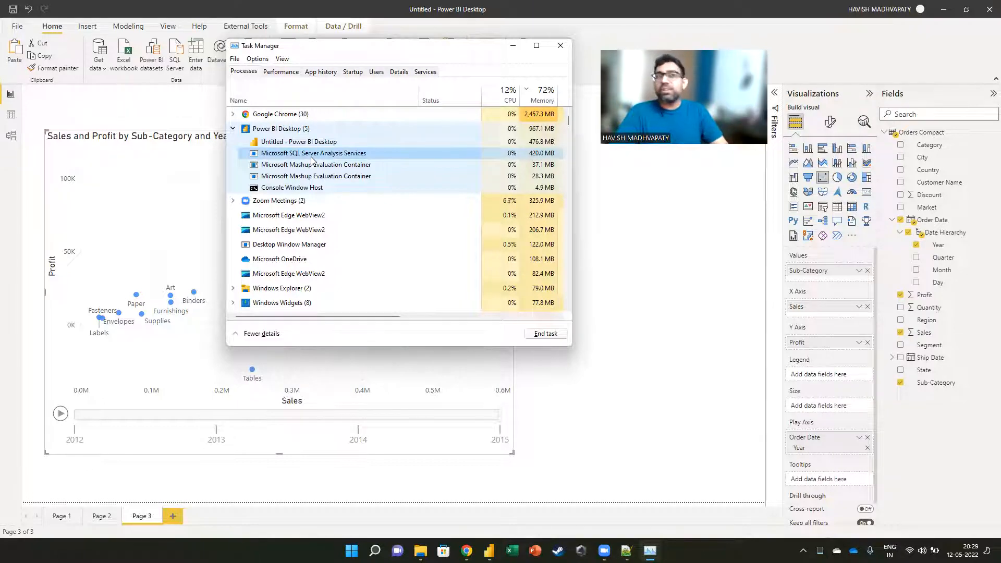
left_click(559, 49)
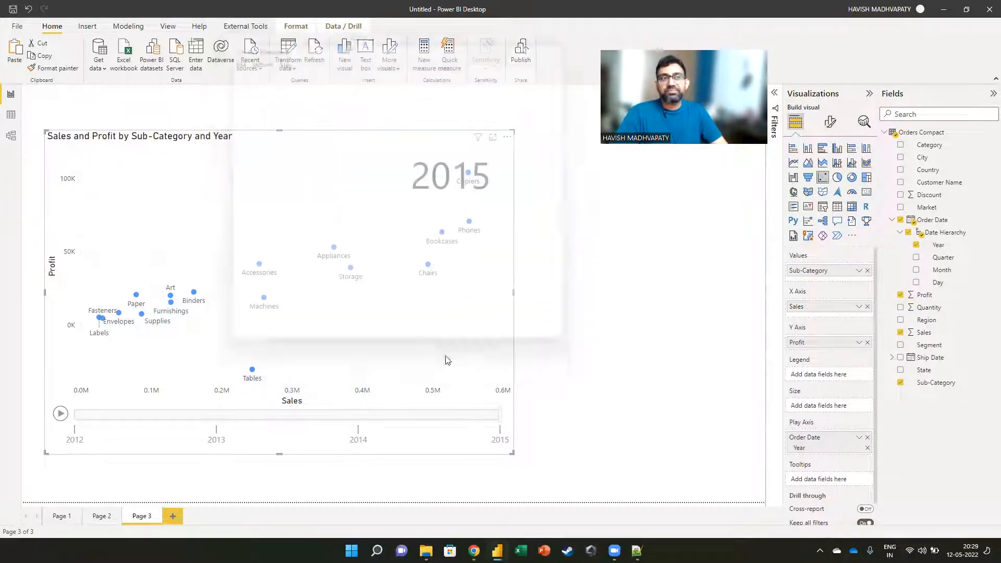
left_click(583, 377)
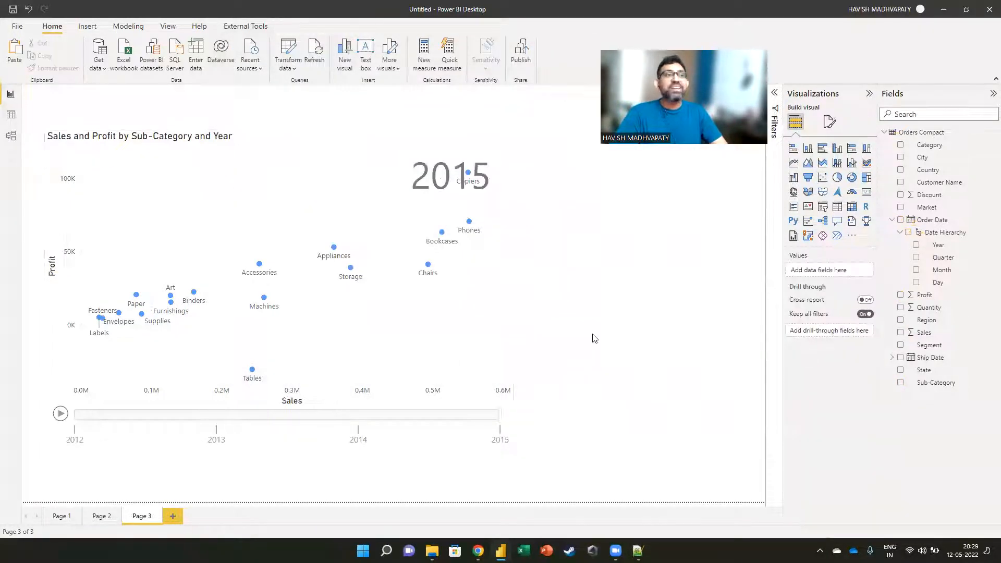
left_click(427, 347)
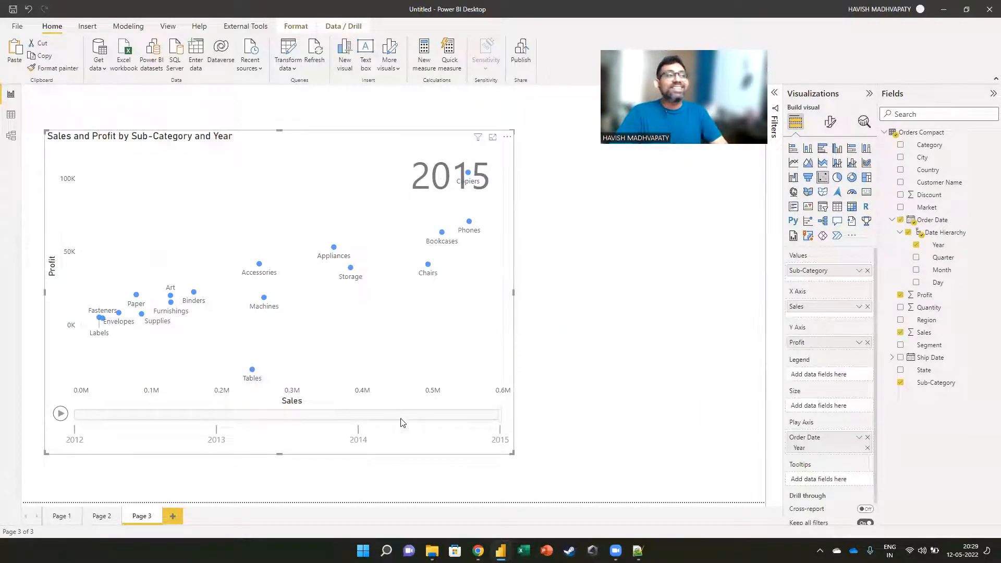
left_click(567, 291)
left_click(434, 355)
left_click(623, 353)
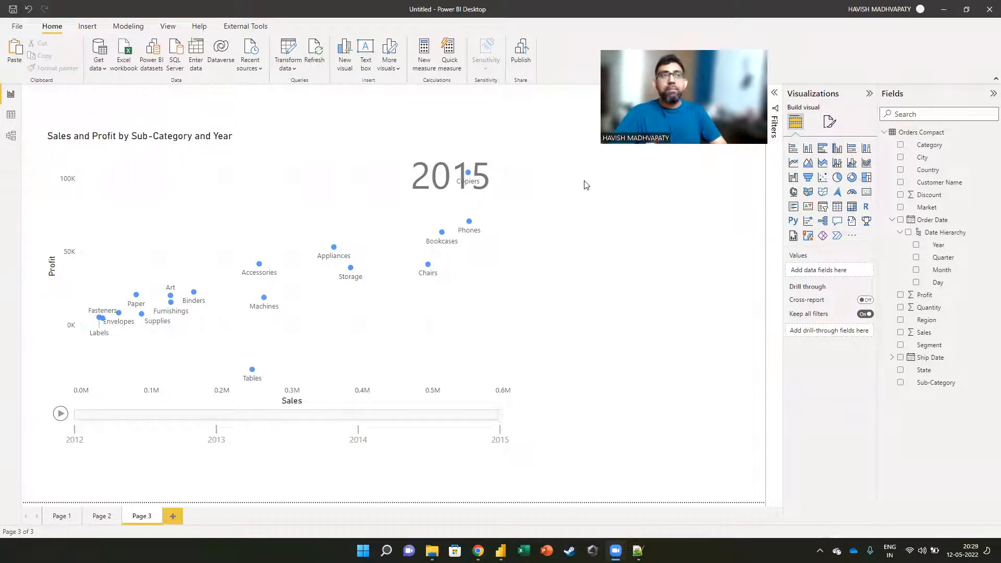
Search 'power bi powerpoint' in Chrome and open the Microsoft Docs article on PowerPoint integration
key("alt+Tab")
key("alt+Tab")
key("alt+Tab")
key("alt+Tab")
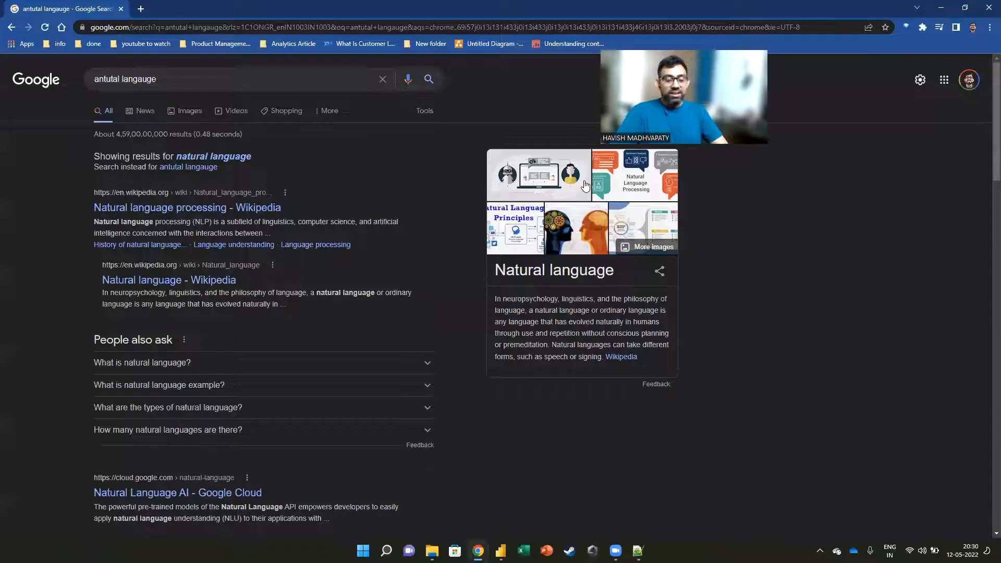
key("ctrl+l")
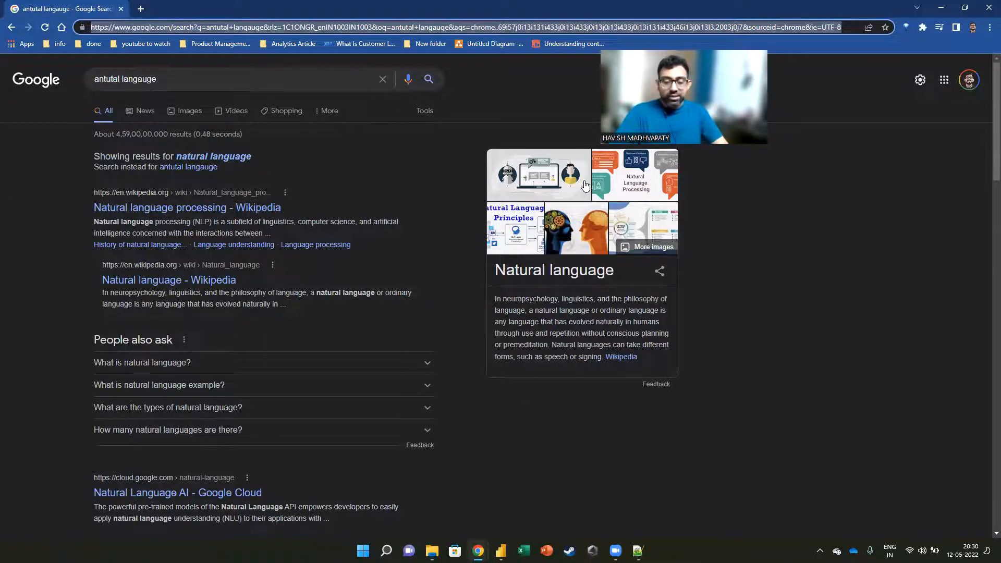
type("power bi powerpoint")
key("Return")
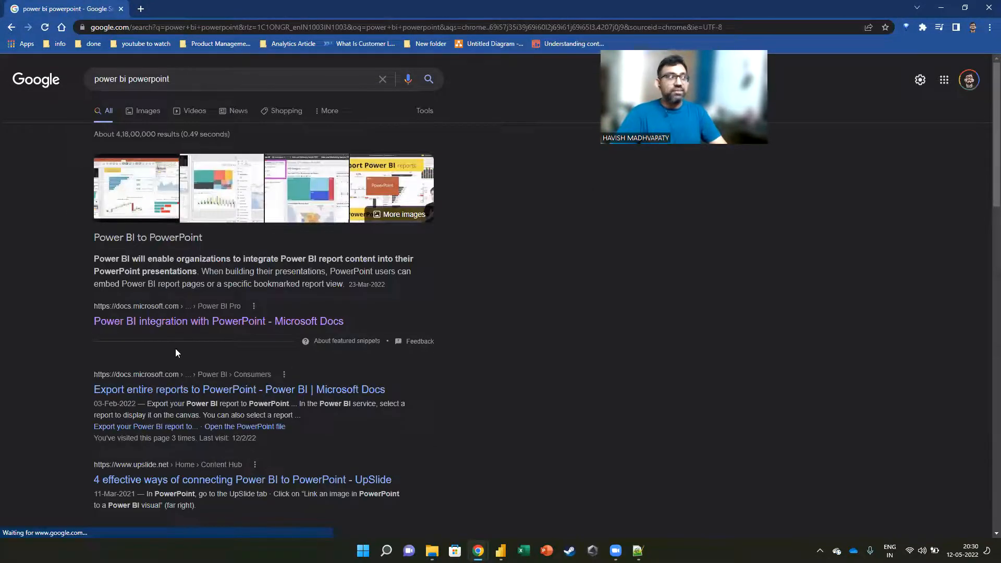
left_click(172, 322)
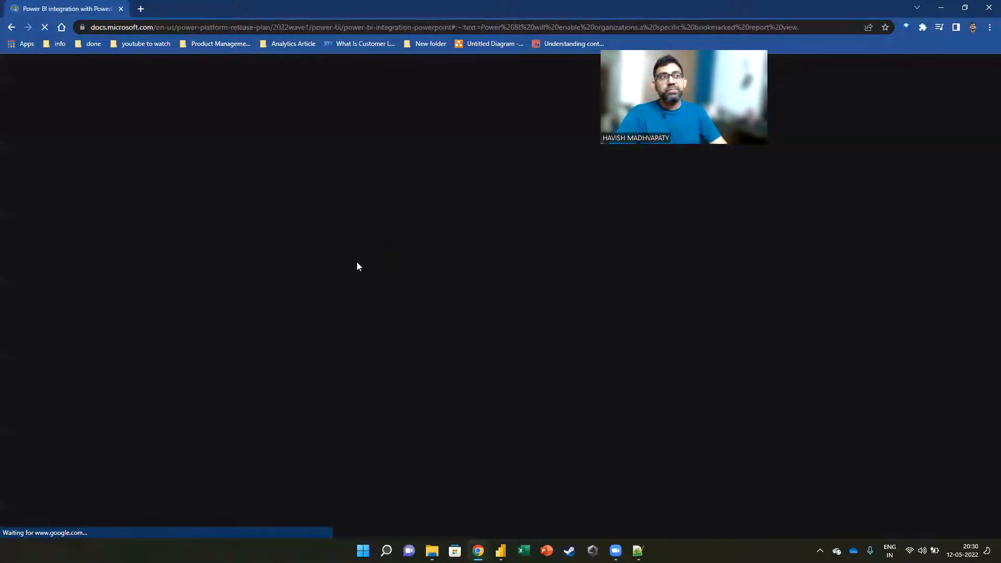
Highlight the May 2022 public preview date in the article, then return to Power BI Desktop
left_click_drag(485, 213, 544, 211)
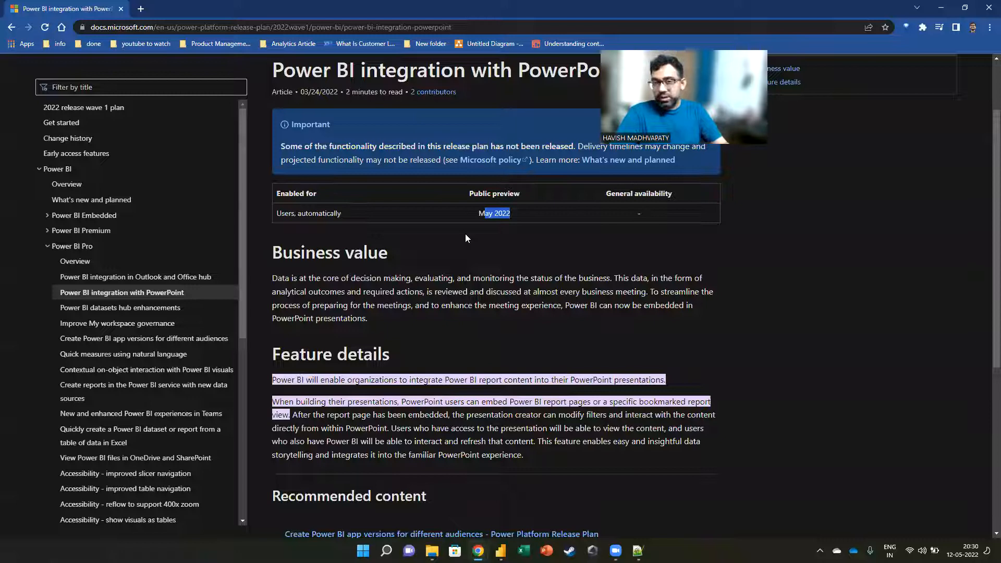
left_click(513, 367)
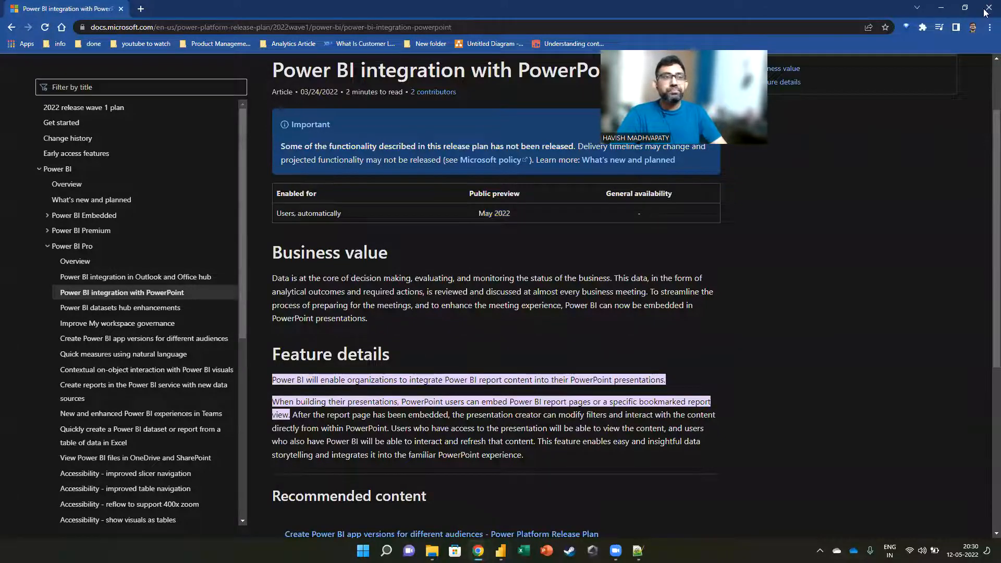
key("alt+Tab")
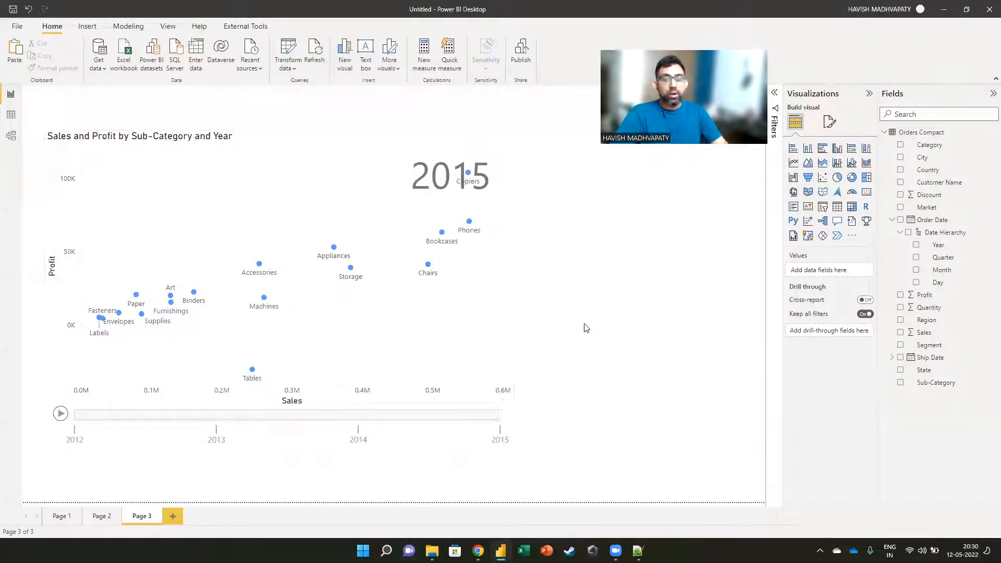
key("alt+Tab")
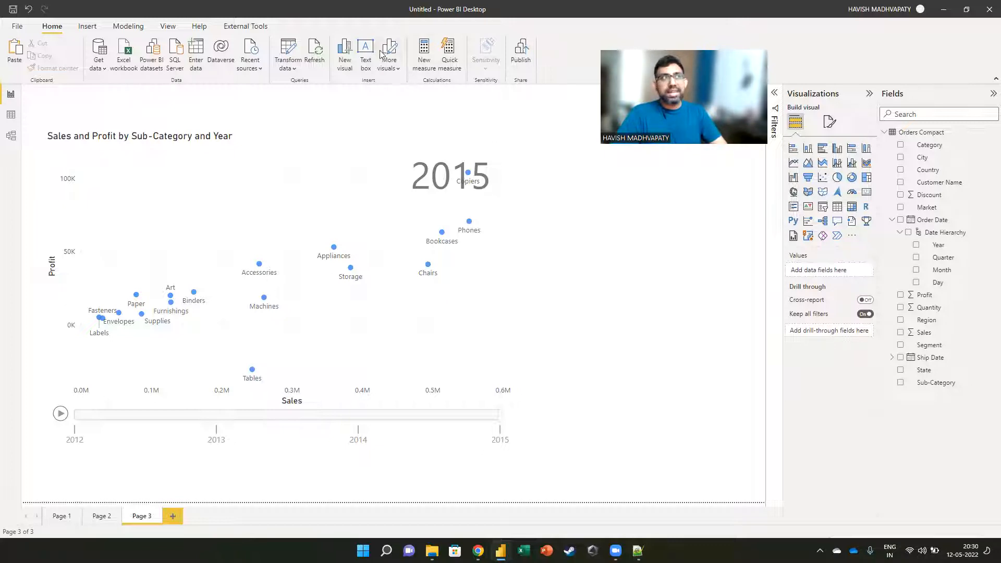
key("ctrl")
key("ctrl")
key("ctrl")
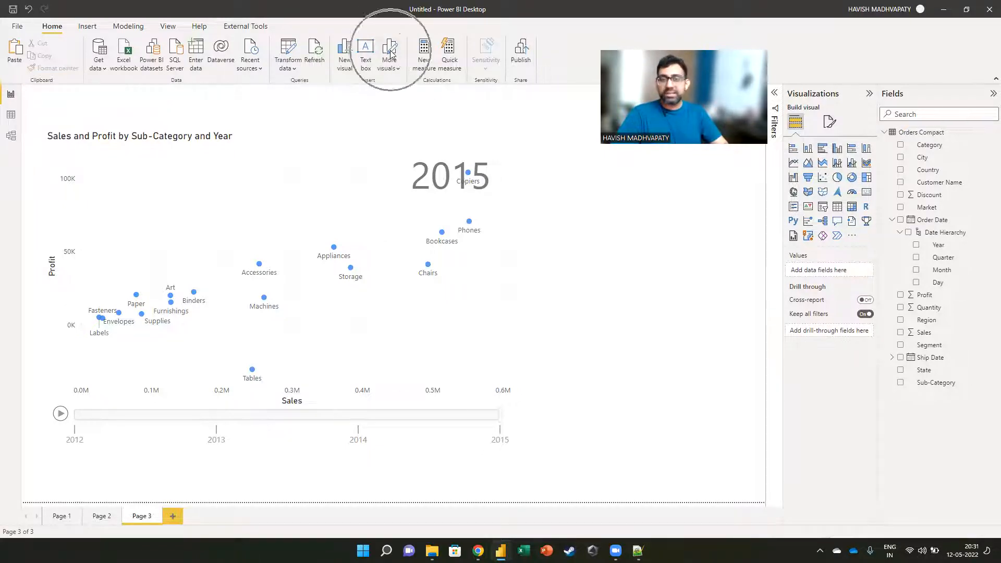
key("ctrl")
Search the More visuals gallery for 'donut' and open the Advanced Donut Visual details
left_click(390, 53)
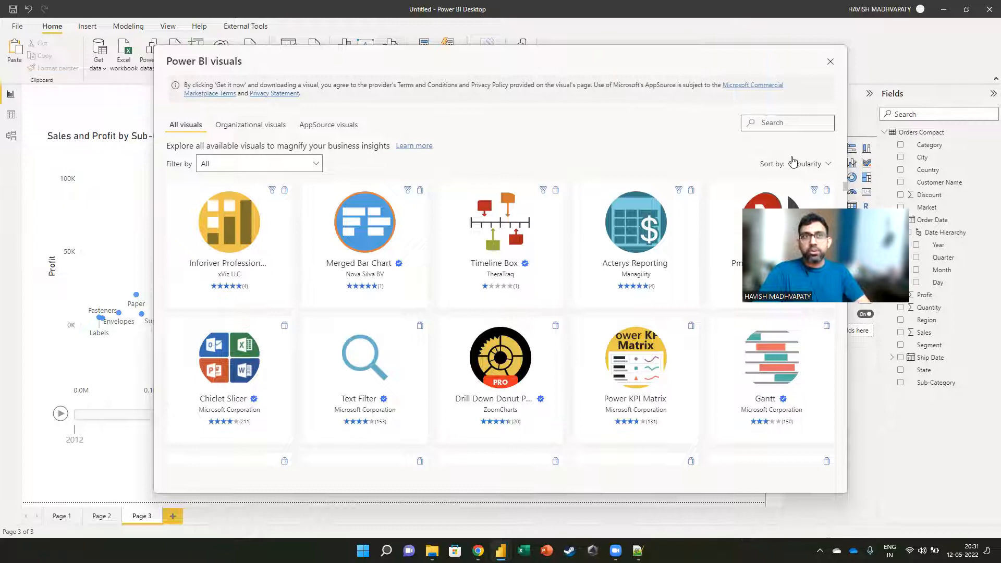
left_click(782, 123)
type("donut")
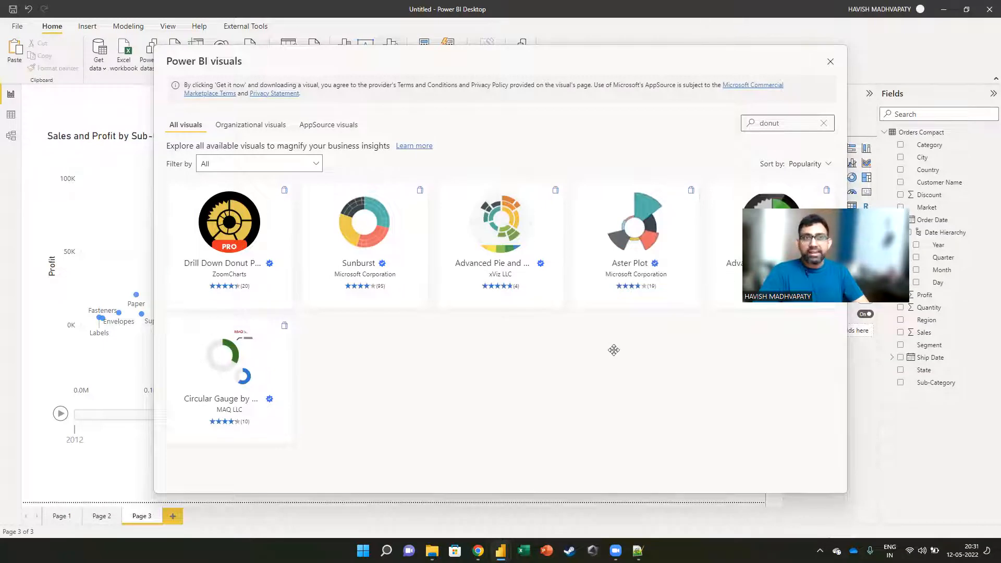
left_click(762, 269)
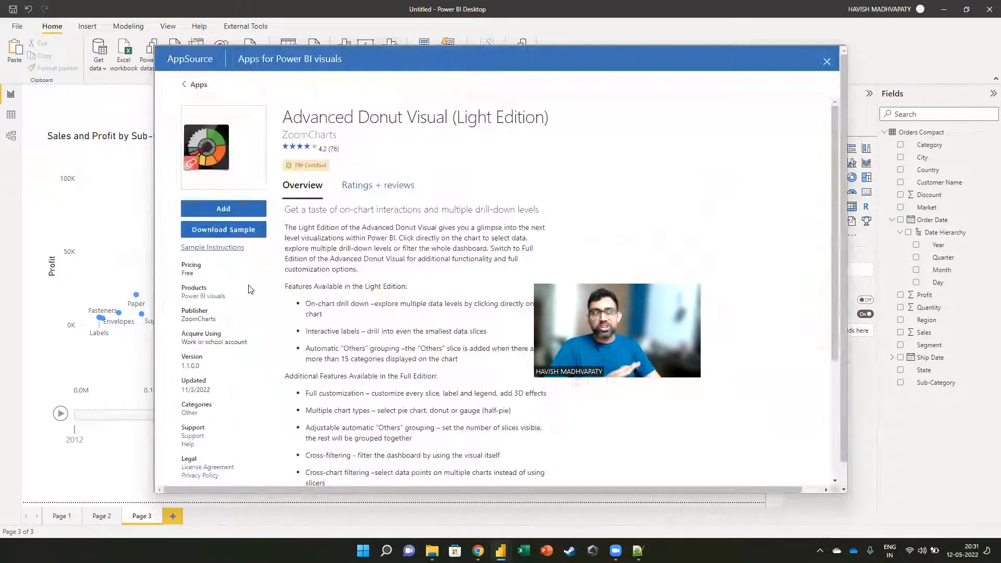
Download the Advanced Donut Visual sample report and open the downloaded file
left_click(212, 229)
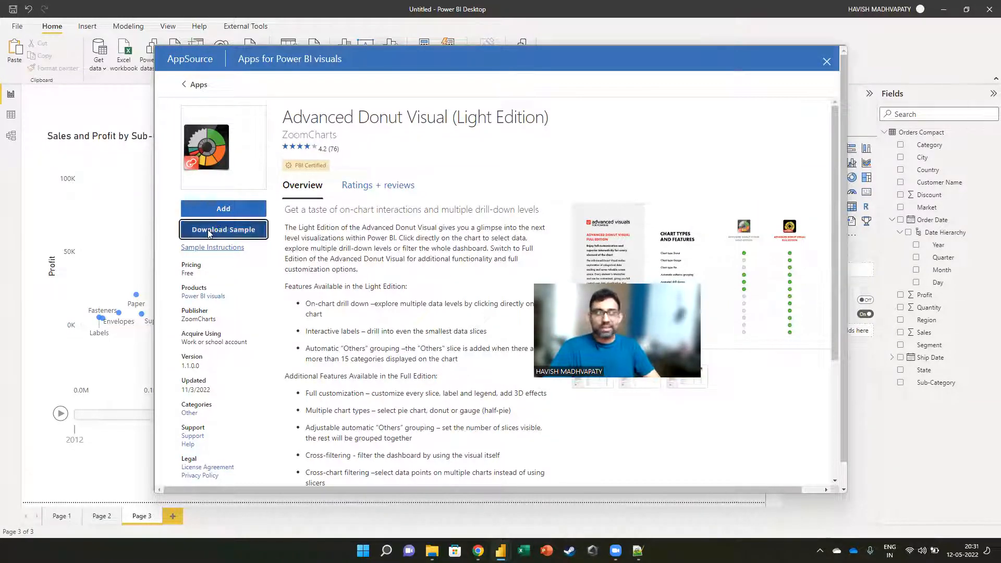
mouse_move(677, 99)
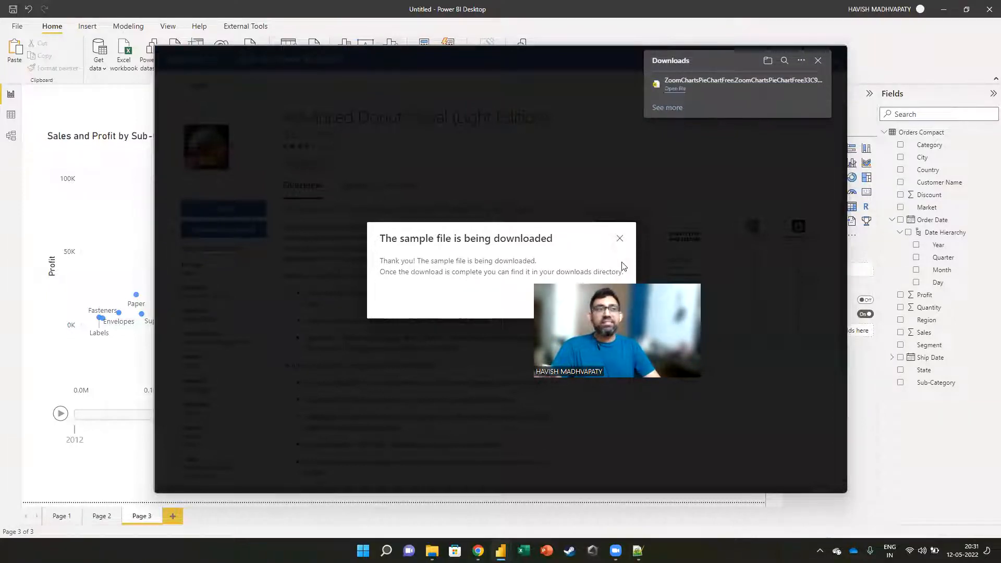
left_click(678, 89)
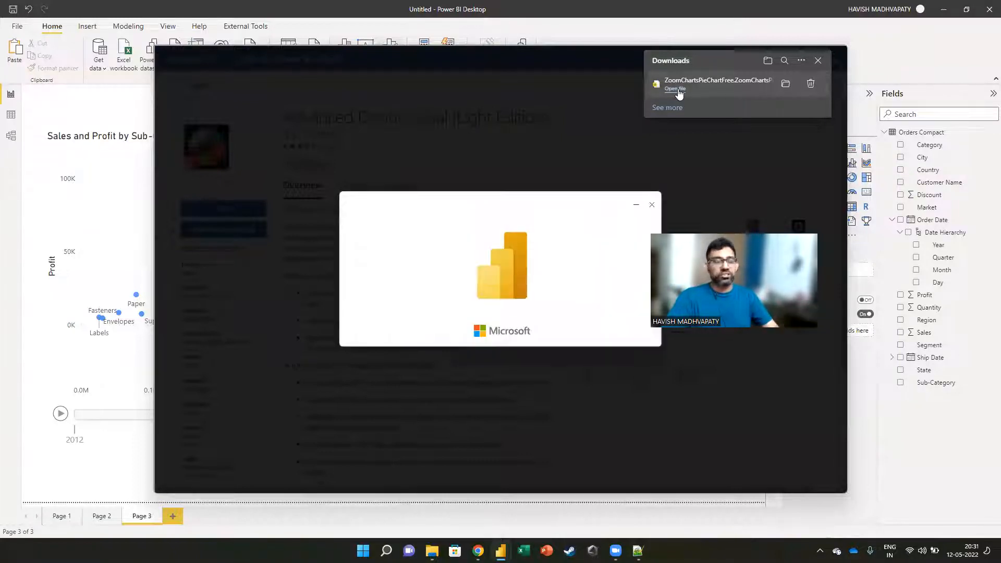
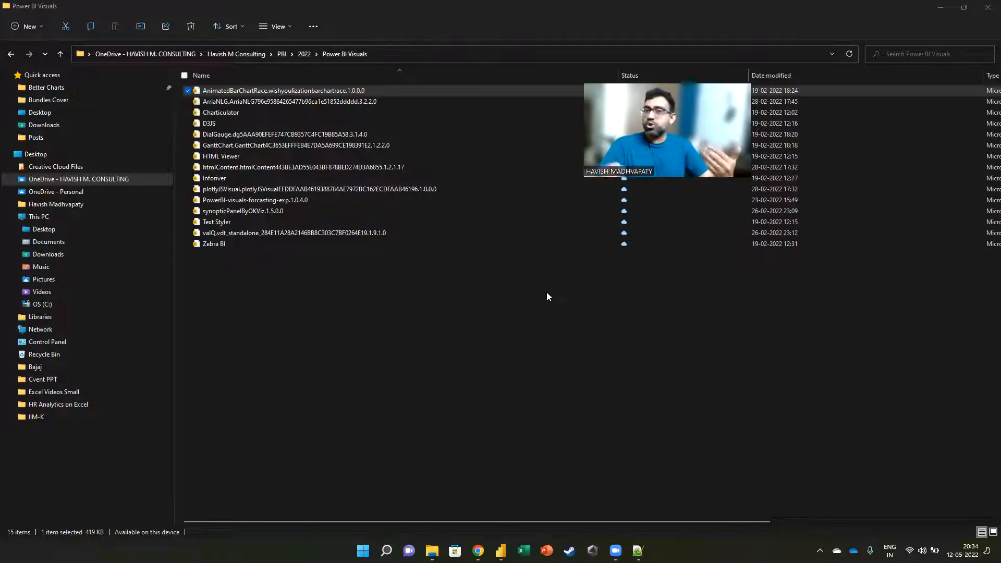
Open the Inforiver report, go to the Formatted Export to PDF/Excel page, and shorten the table visual
left_click(268, 180)
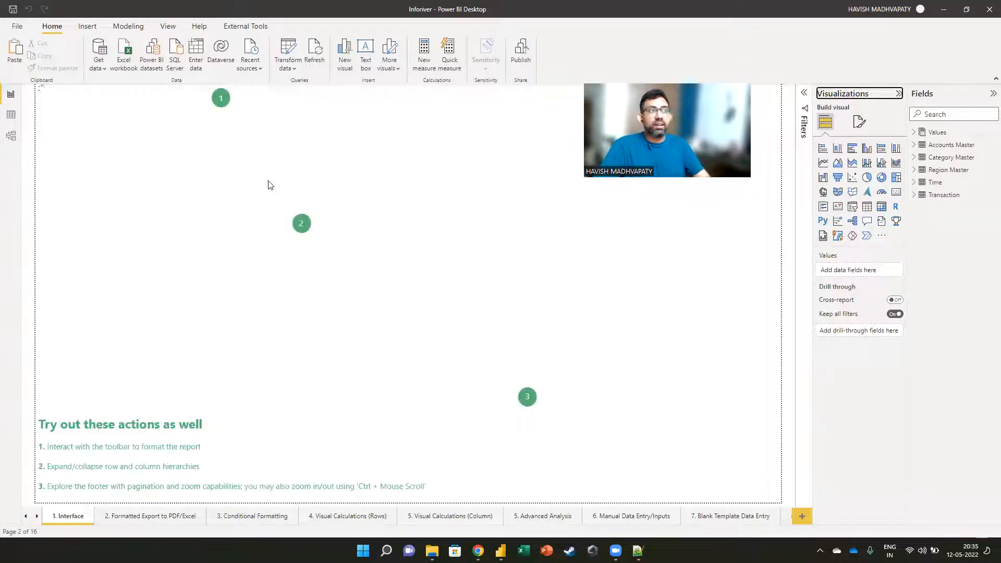
left_click(147, 517)
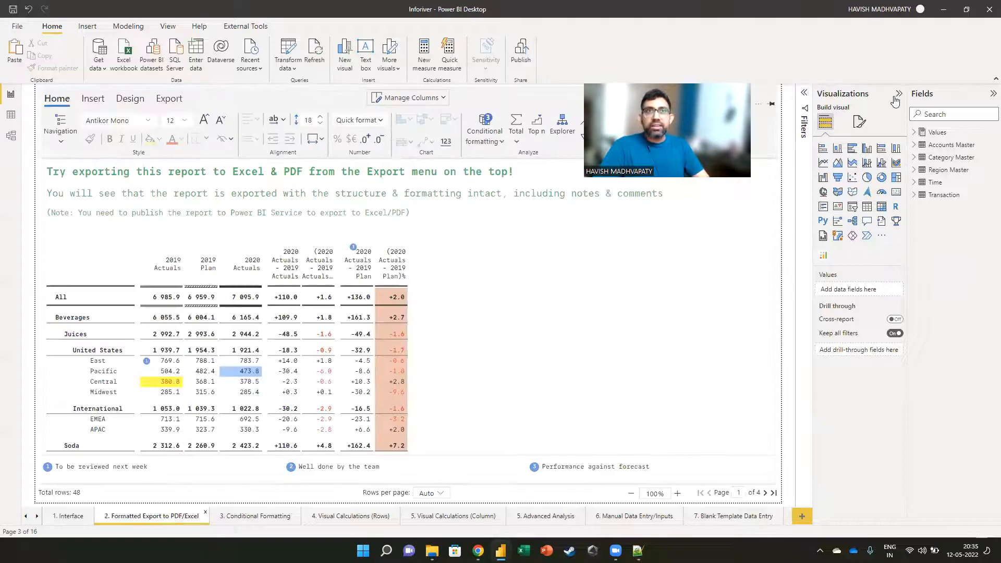
left_click(898, 93)
left_click(990, 95)
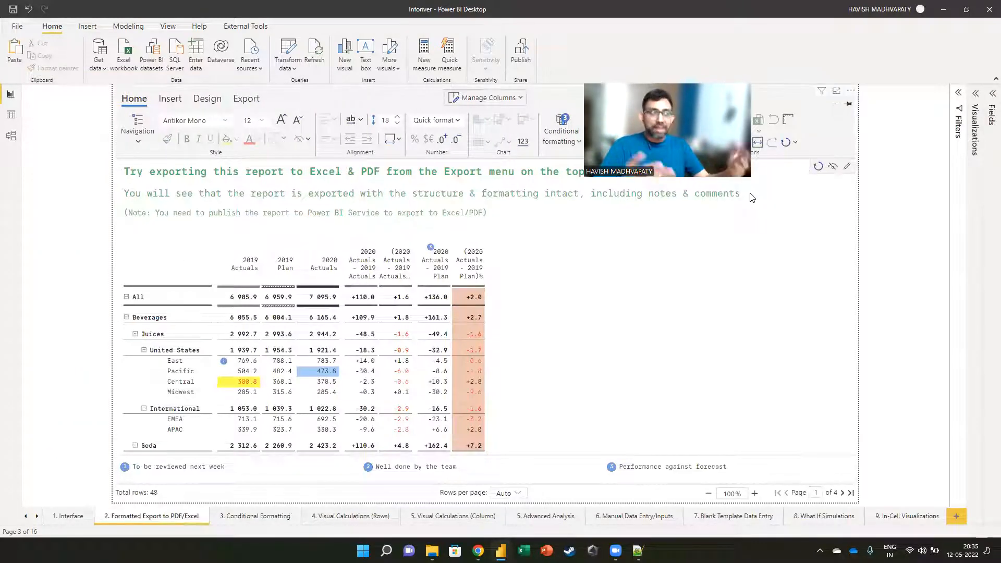
left_click(654, 249)
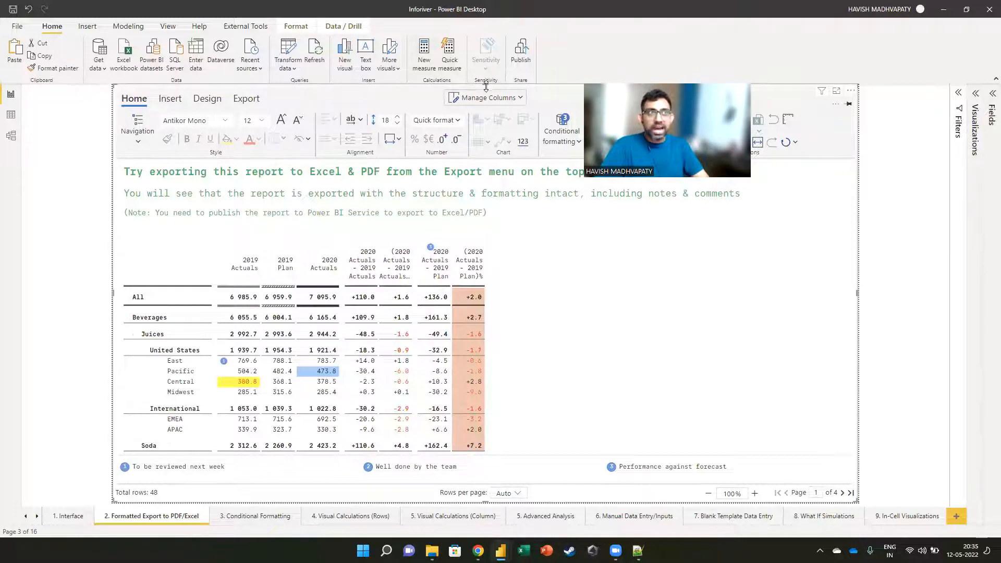
left_click_drag(491, 86, 492, 123)
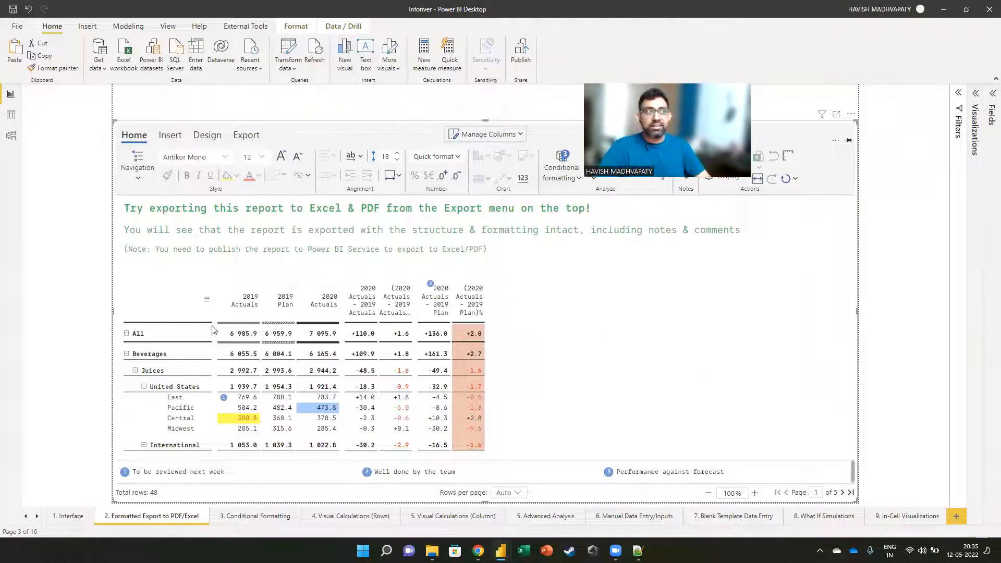
Collapse and re-expand the All rows, then set the table's font size to 9
left_click(126, 335)
left_click(126, 335)
left_click(261, 157)
left_click(259, 183)
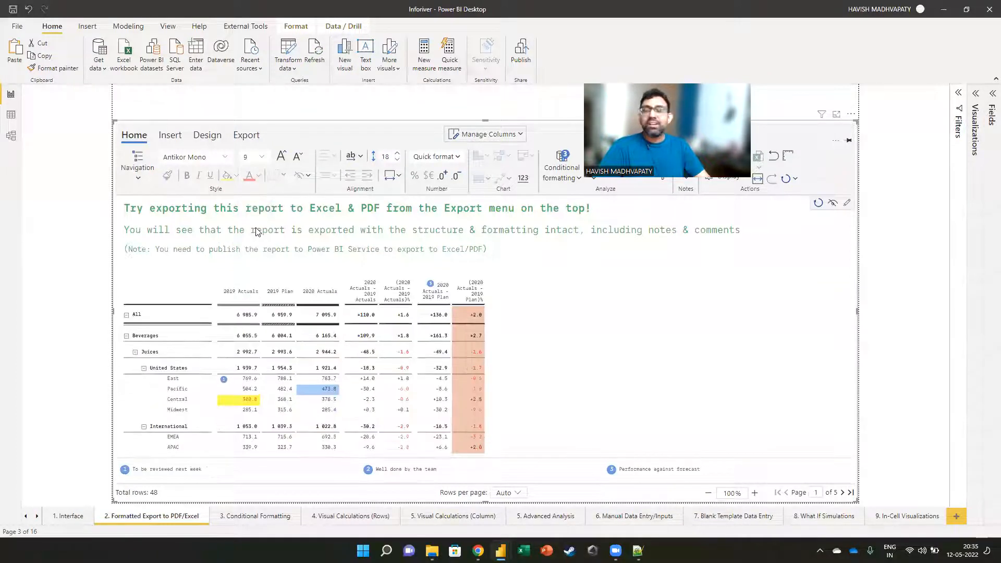
left_click(563, 174)
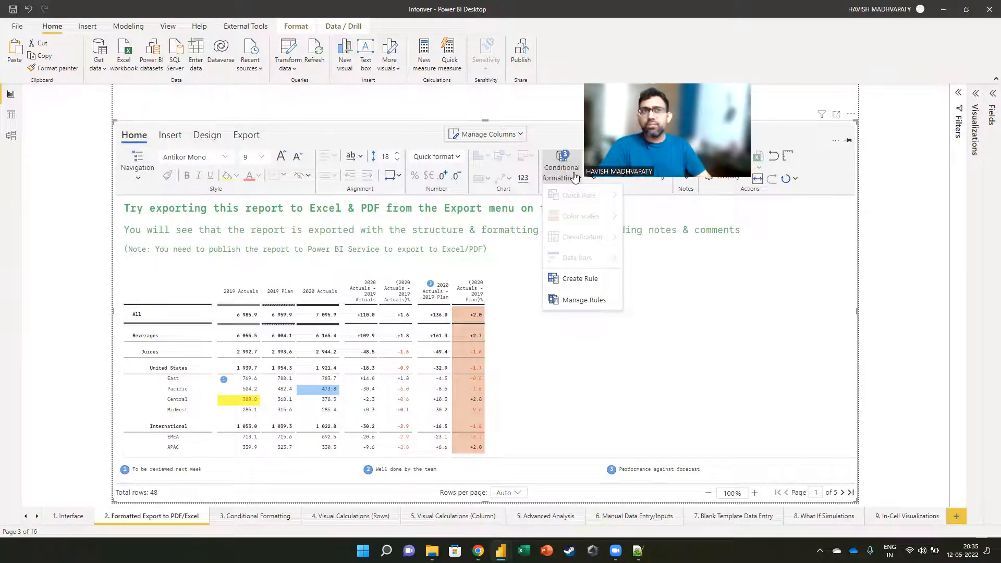
On the In-Cell Visualizations table, browse the Insert aggregation and quick formula options
left_click(832, 515)
left_click(889, 517)
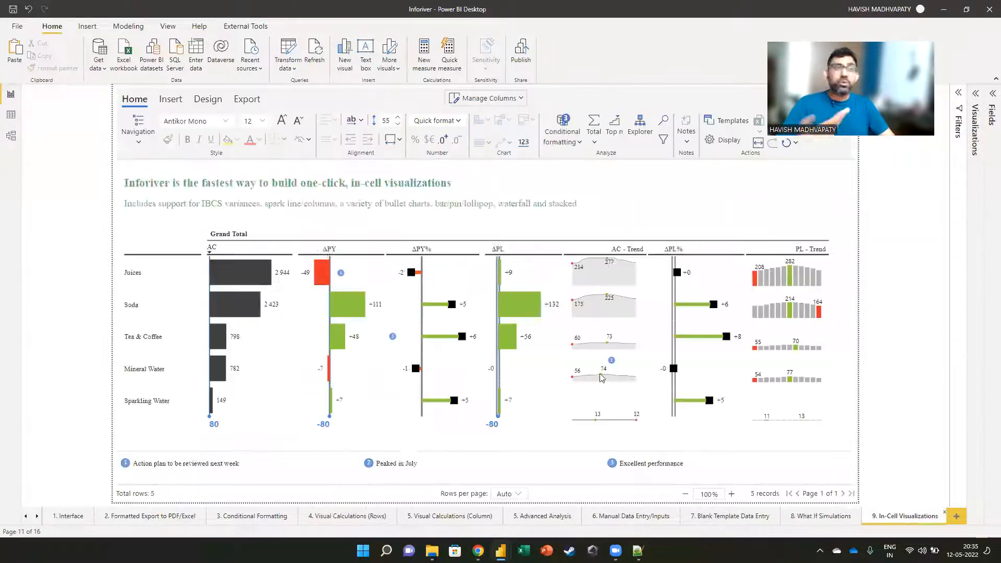
left_click(692, 193)
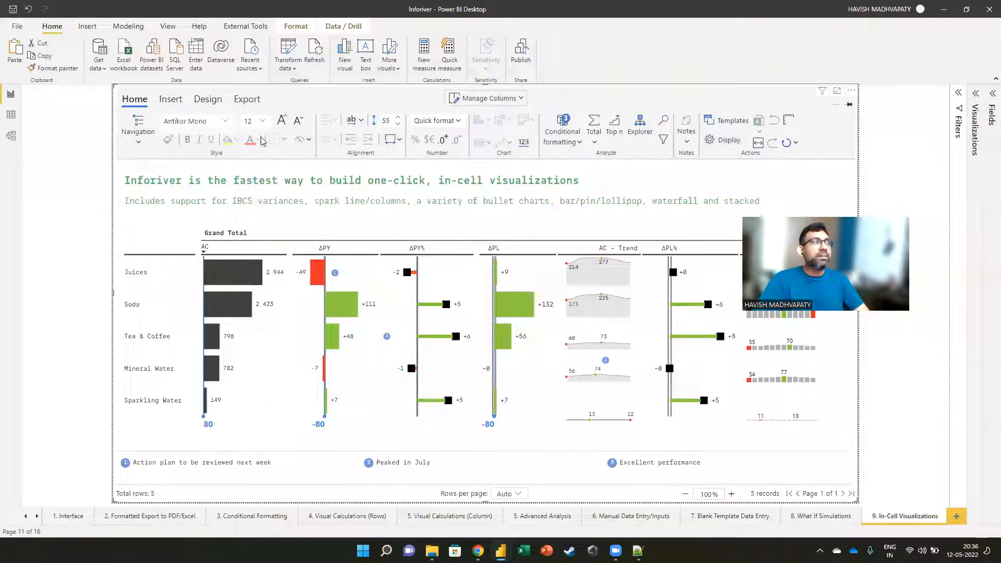
left_click(183, 107)
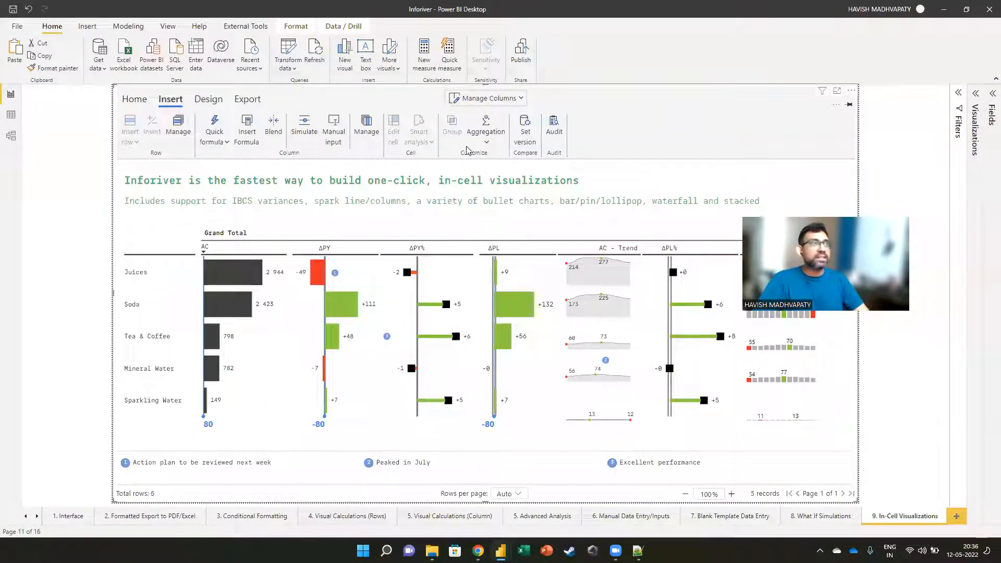
left_click(486, 148)
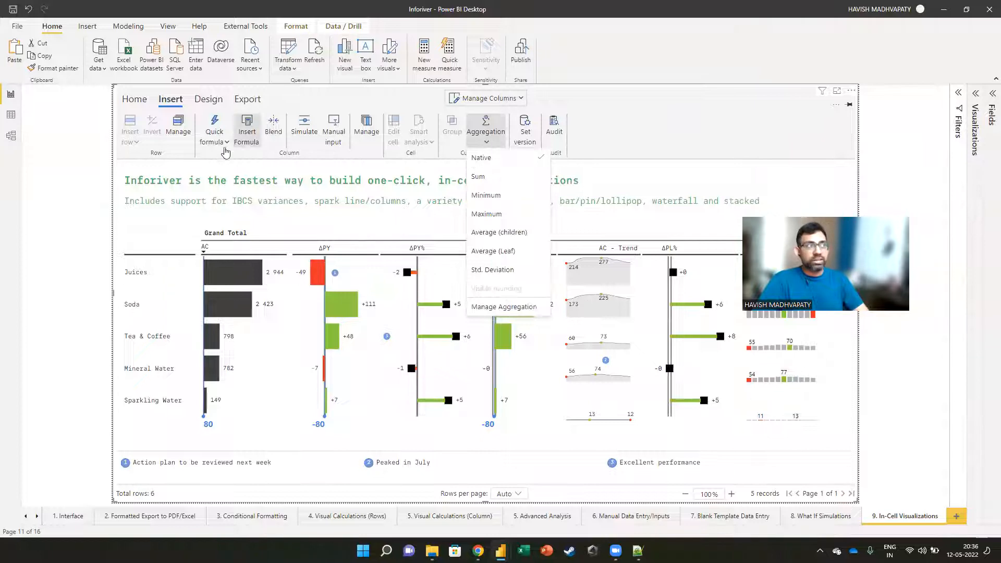
left_click(215, 142)
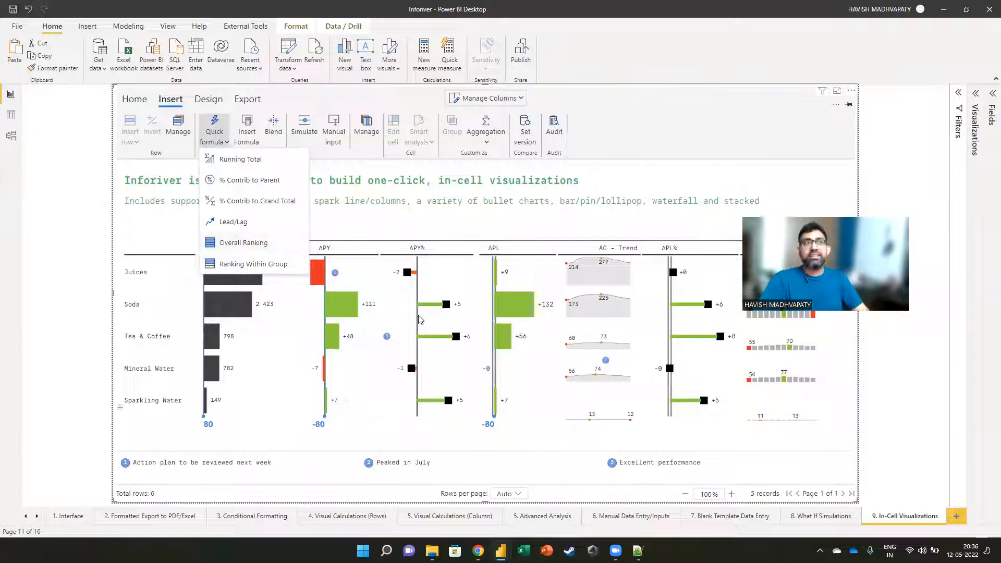
left_click(443, 515)
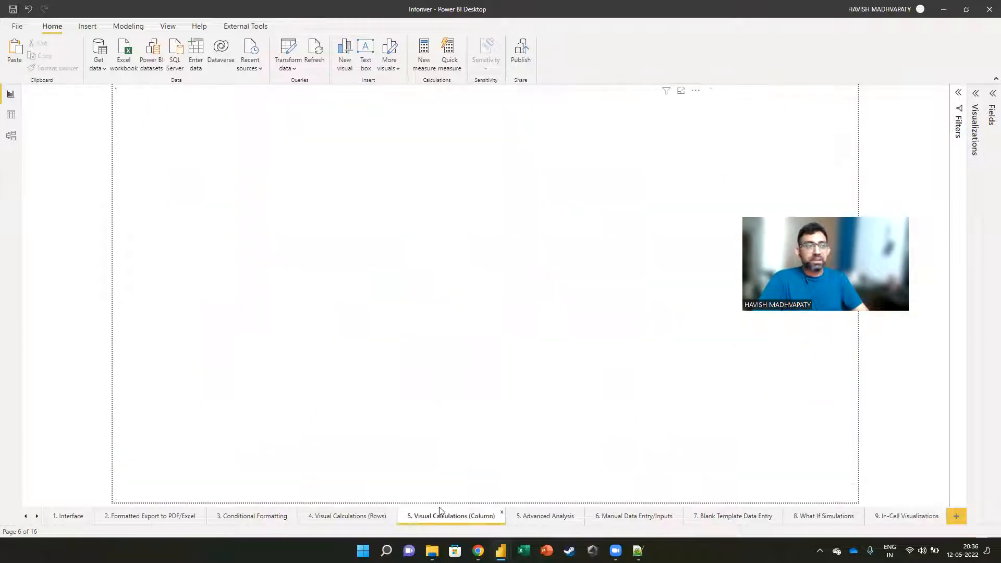
View the Visual Calculations (Rows) page, then close the Inforiver report with Don't Save
left_click(348, 514)
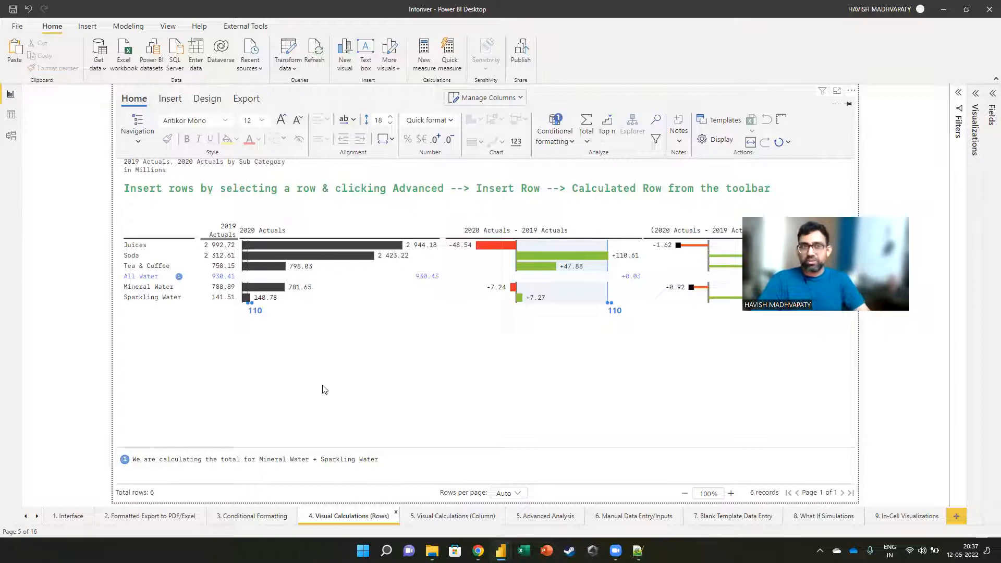
left_click(985, 15)
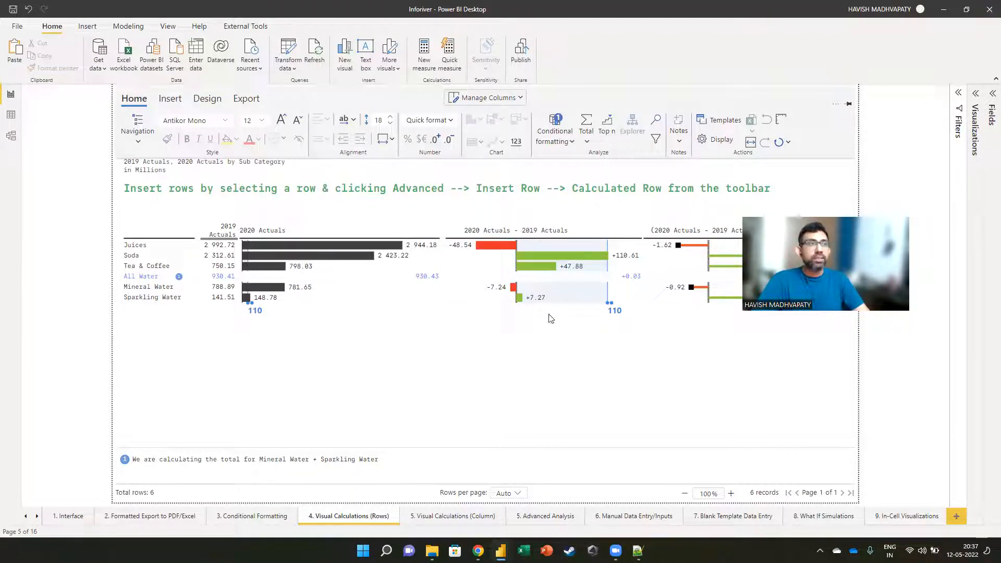
left_click(545, 291)
left_click(438, 375)
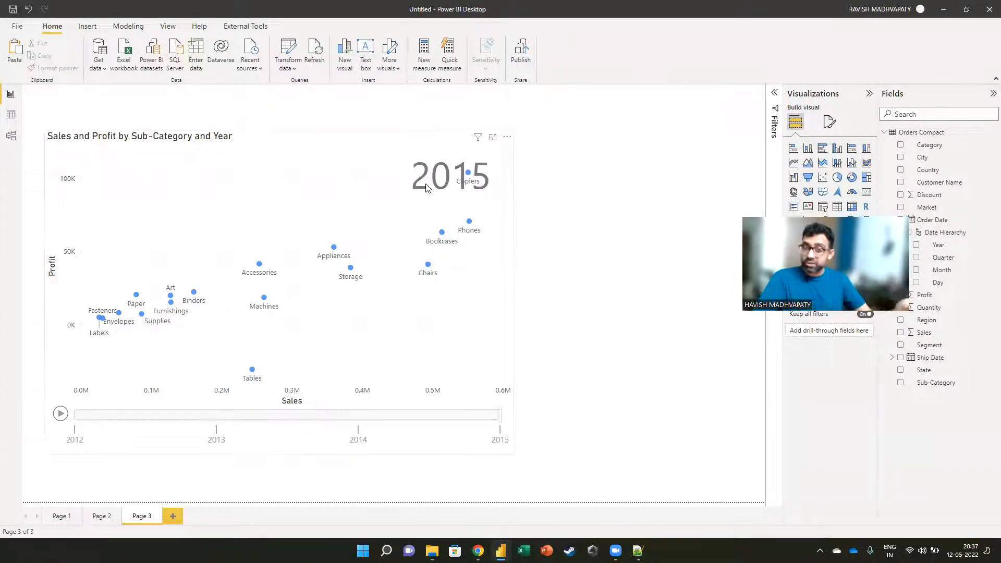
Close the Untitled report without saving and bring File Explorer forward
left_click(990, 9)
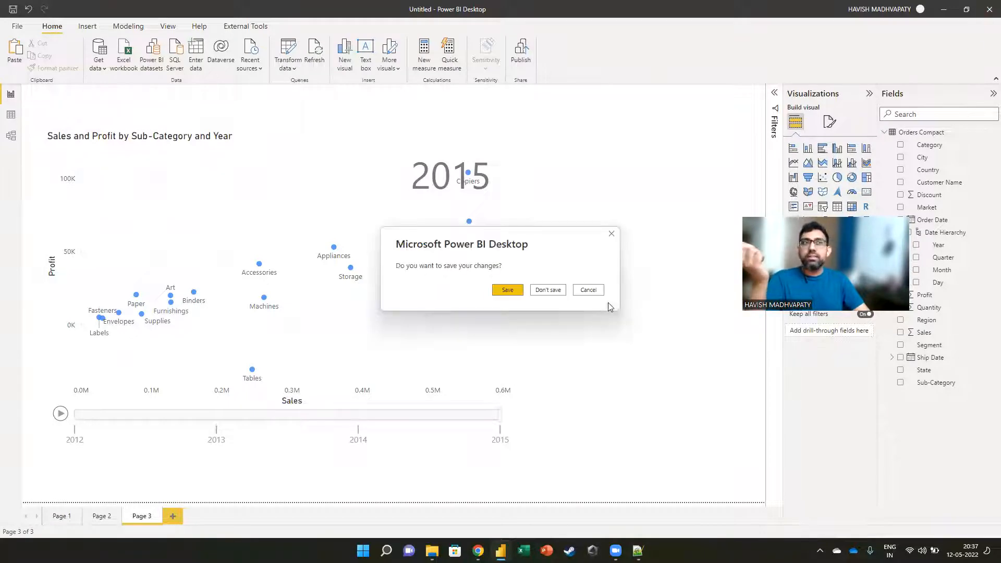
left_click(547, 289)
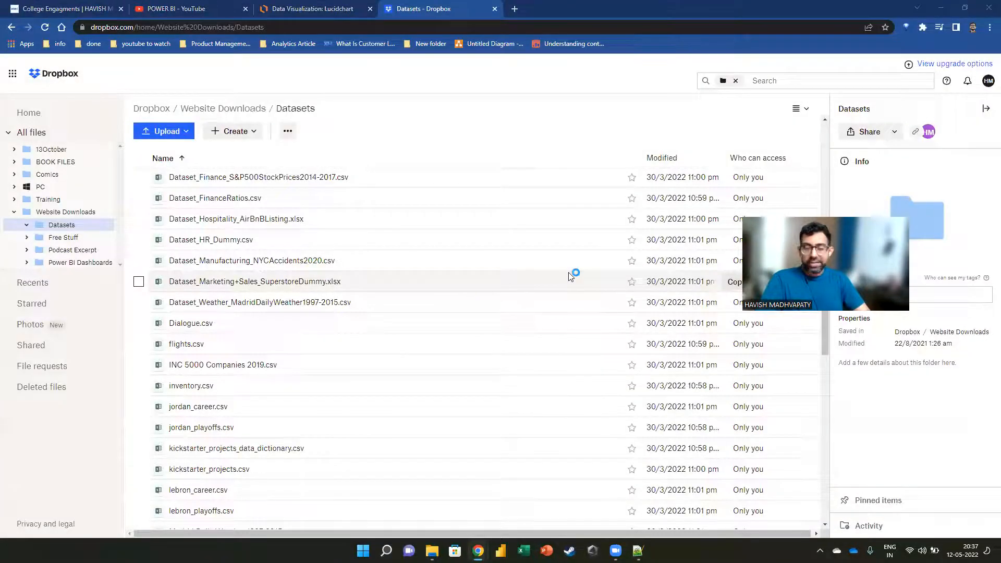
key("super+Tab")
left_click(569, 276)
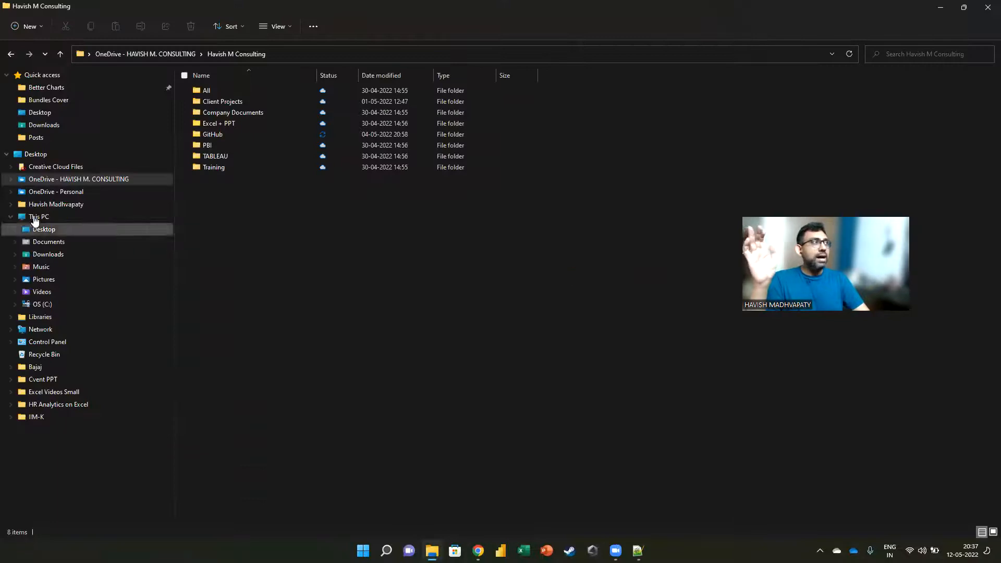
Navigate through Desktop > IIM-K > Files > Power BI into the Model folder
left_click(104, 183)
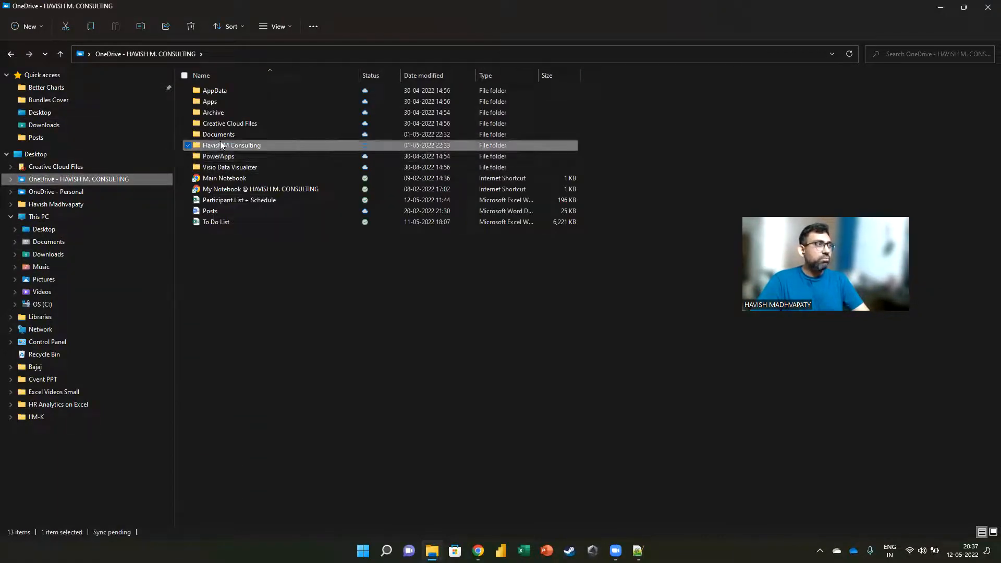
left_click(36, 154)
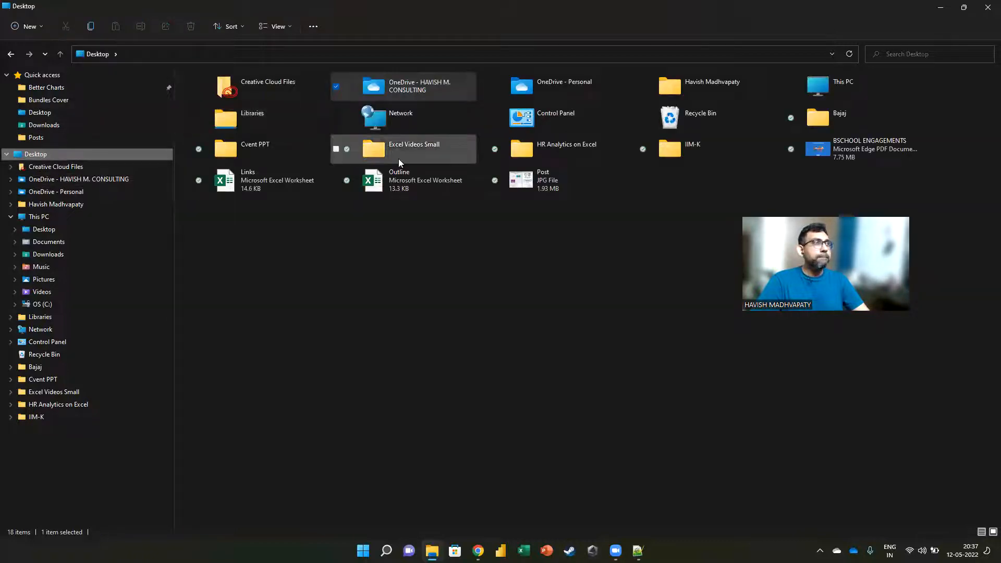
double_click(695, 159)
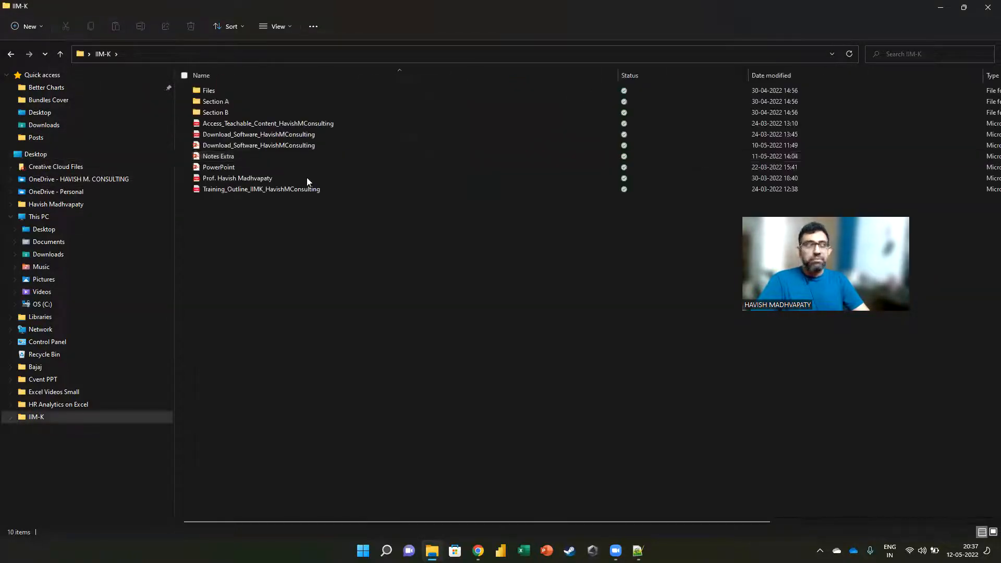
double_click(267, 91)
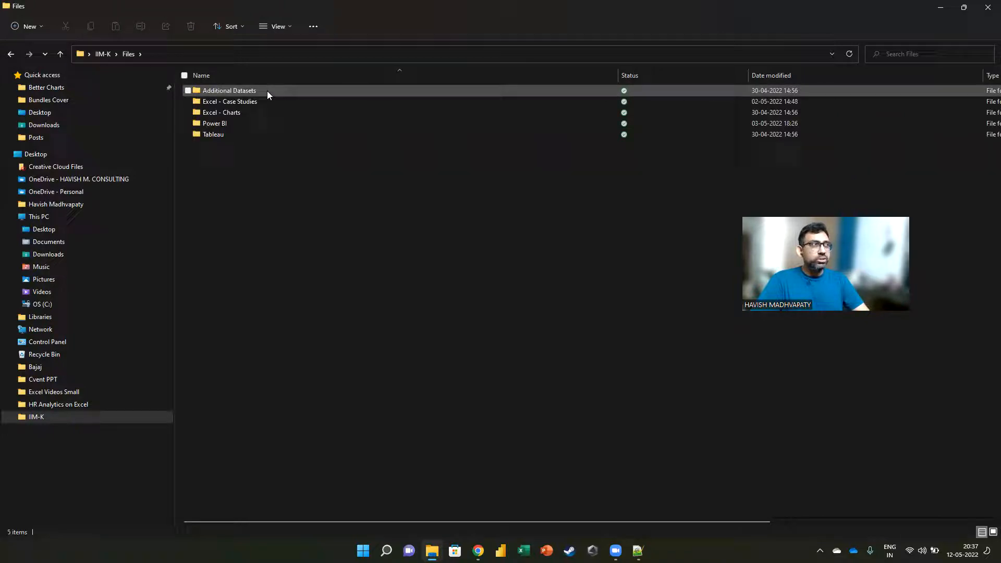
double_click(245, 123)
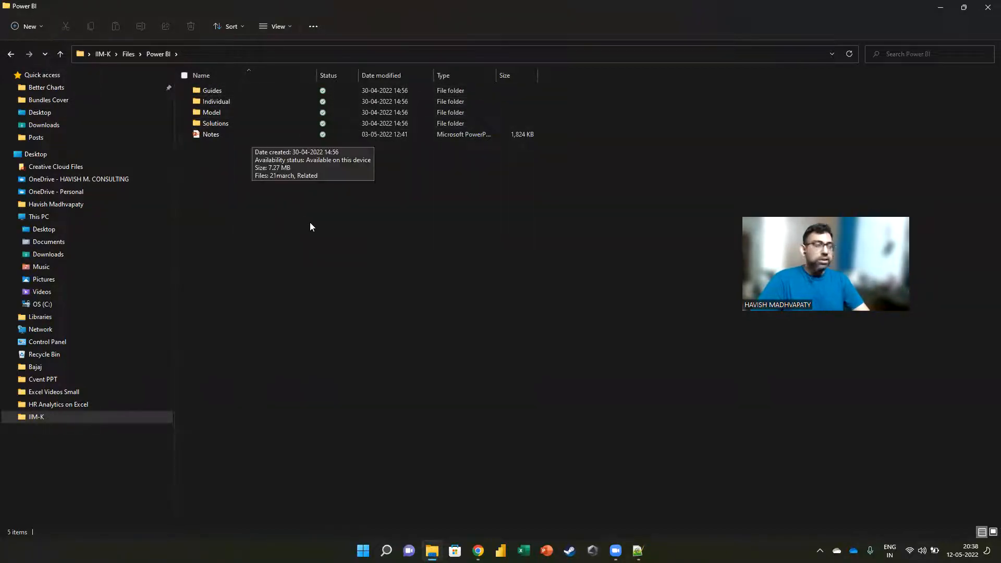
scroll(310, 217, "up", 3, "ctrl")
scroll(319, 215, "up", 2, "ctrl")
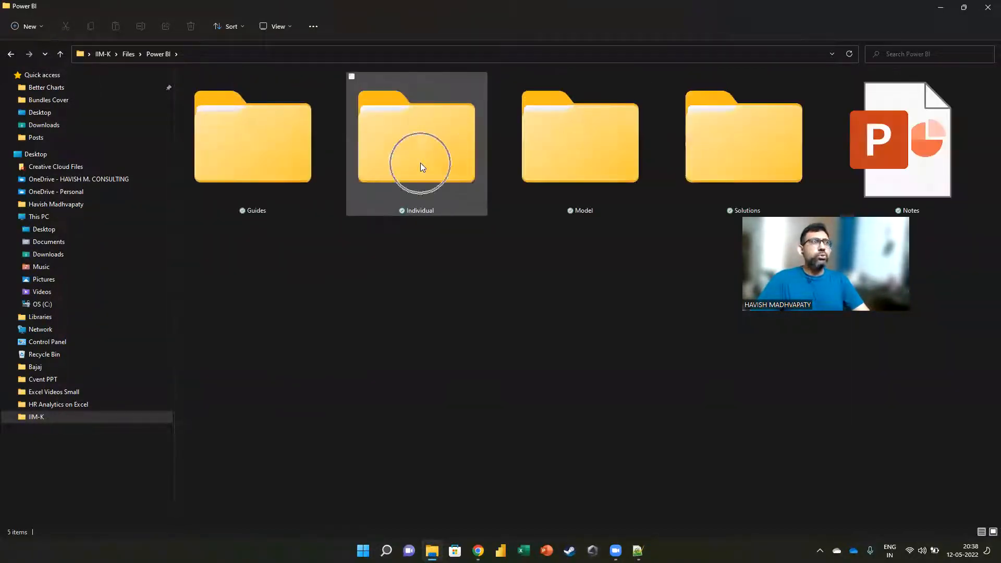
double_click(565, 156)
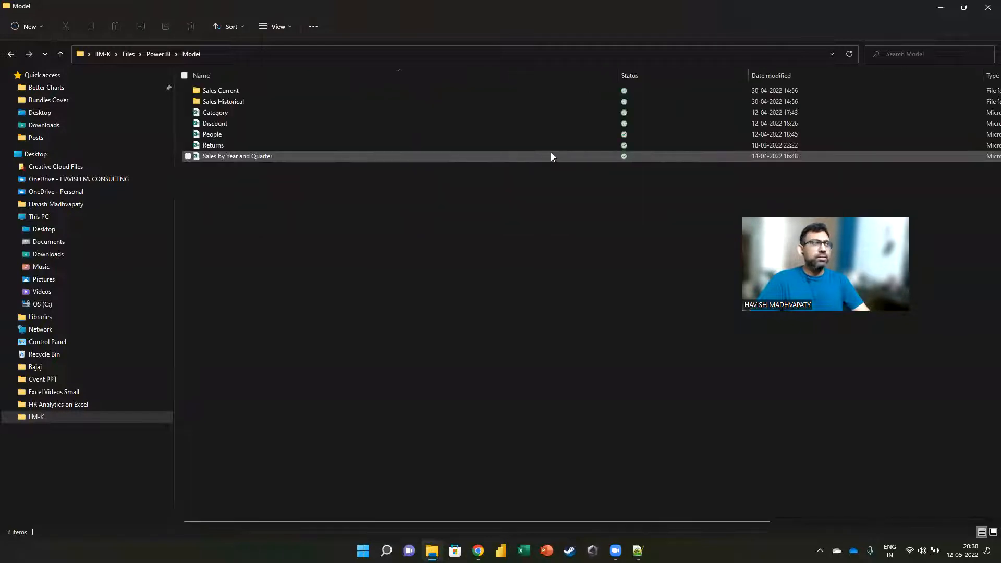
left_click(234, 90)
scroll(272, 138, "up", 2, "ctrl")
scroll(272, 137, "up", 2, "ctrl")
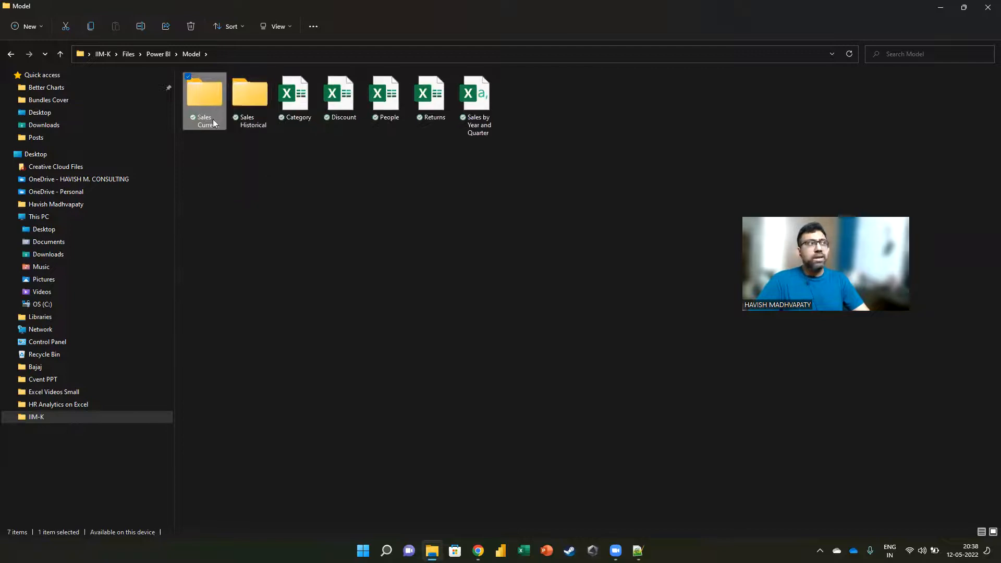
Look inside Sales Current, then open Sales Historical showing the 2011–2013 workbooks
double_click(209, 118)
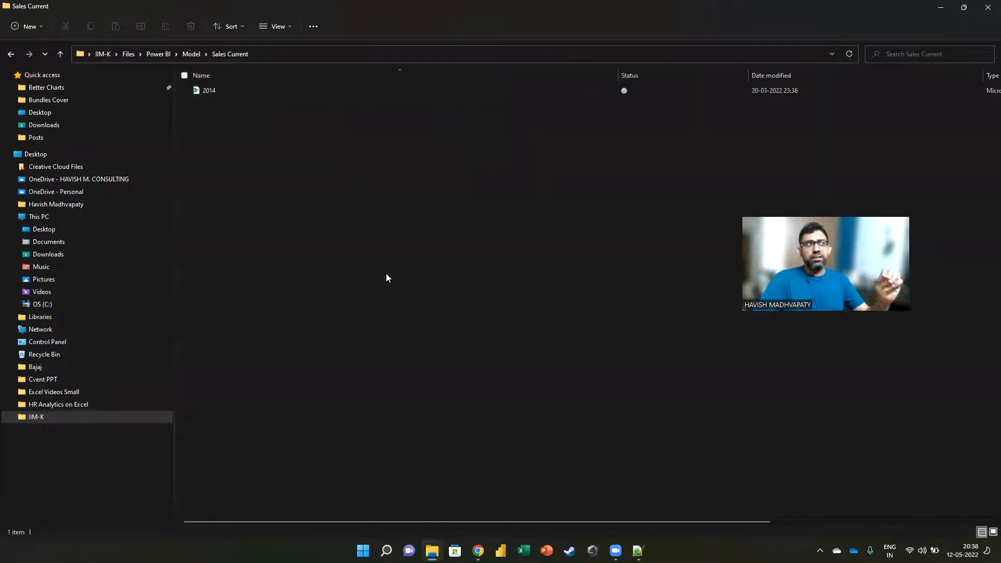
key("Down")
key("BackSpace")
key("Right")
key("Return")
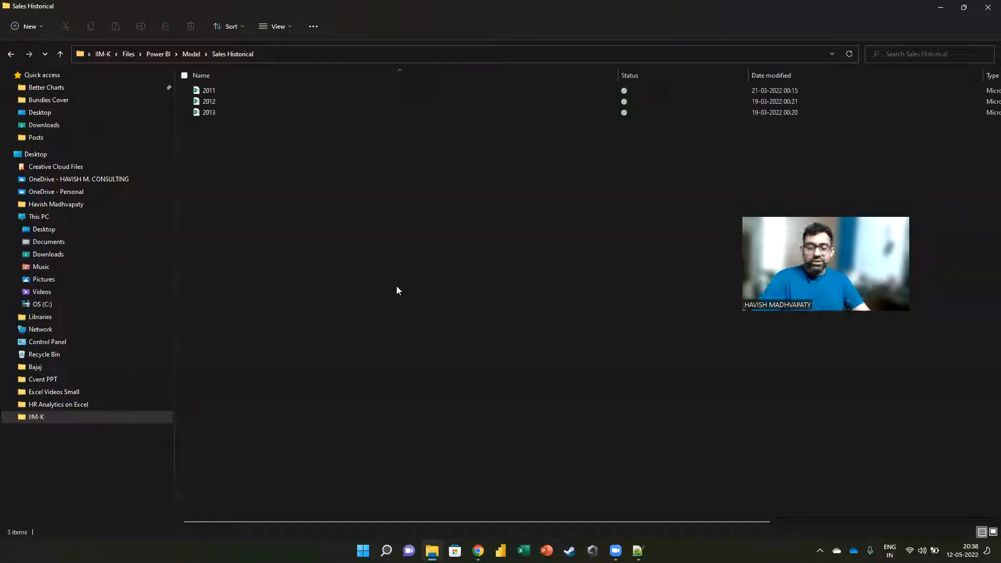
scroll(429, 292, "up", 4, "ctrl")
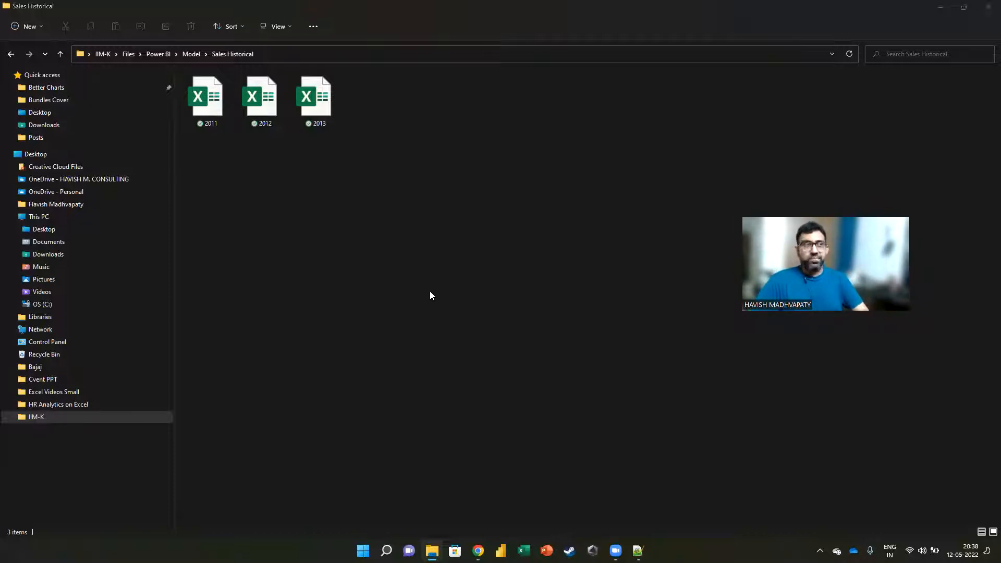
key("alt+Tab")
key("super")
Launch Power BI Desktop and dismiss the welcome screen
type("power bi desktop")
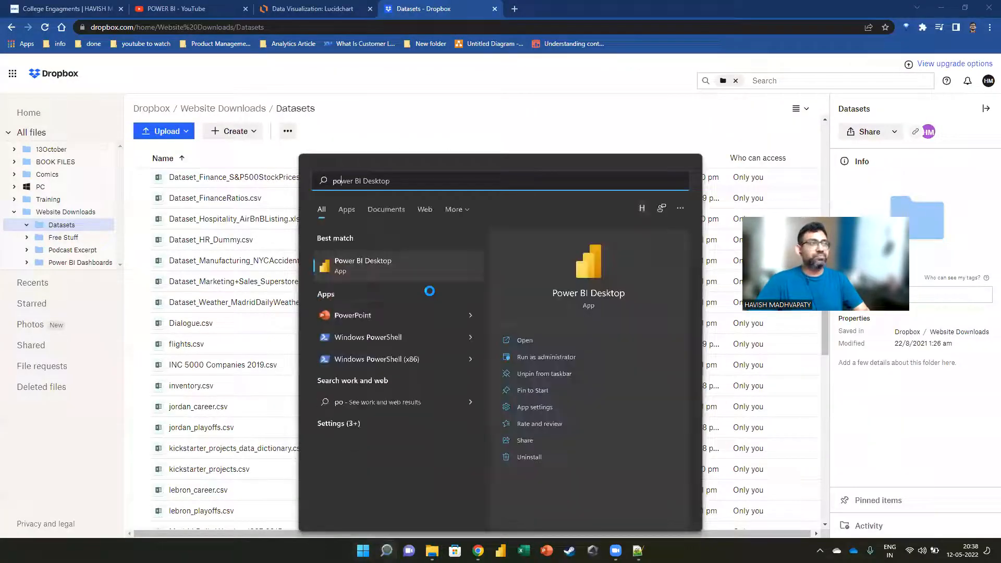
key("Return")
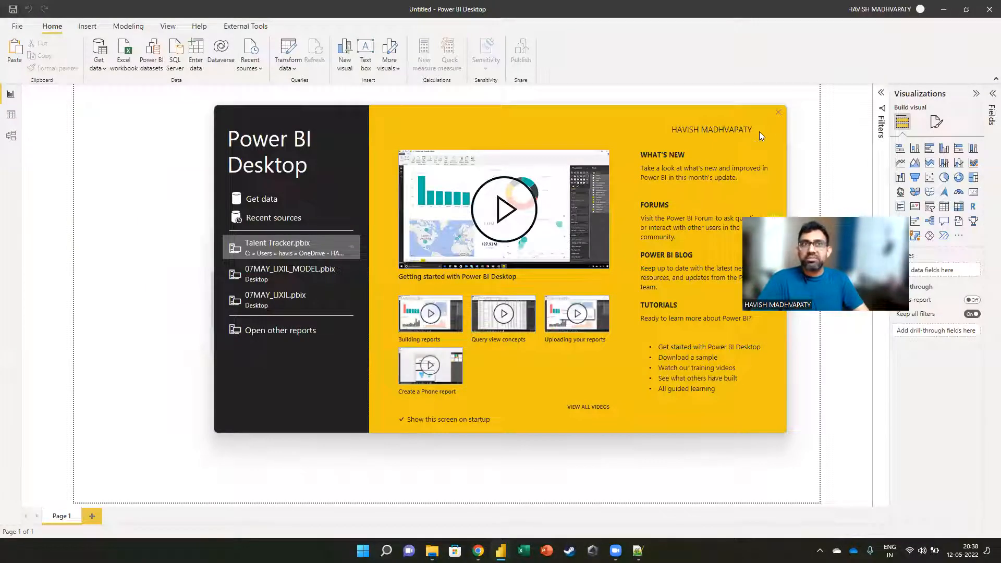
left_click(778, 112)
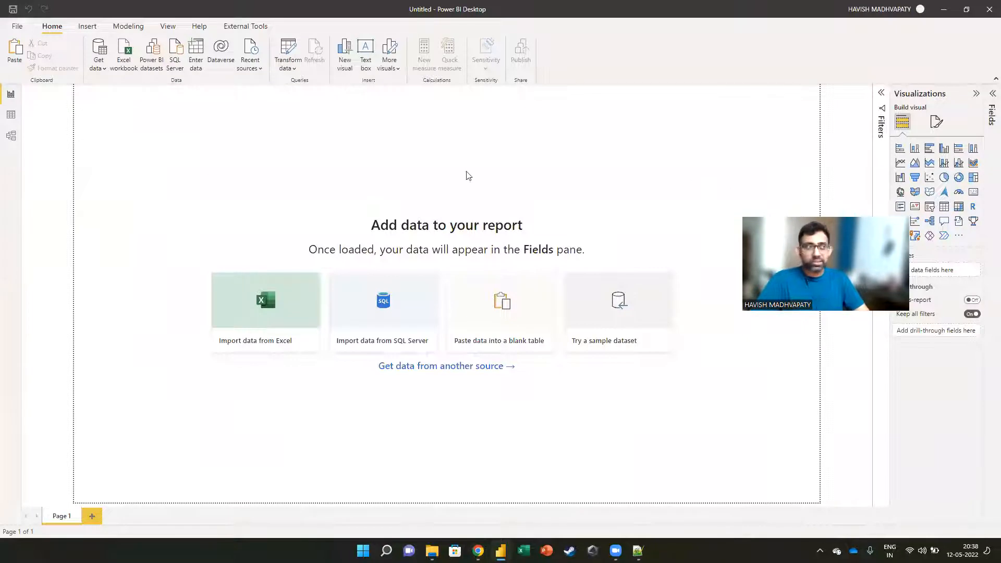
Open Get data > More… and browse the full list of connectors
left_click(98, 63)
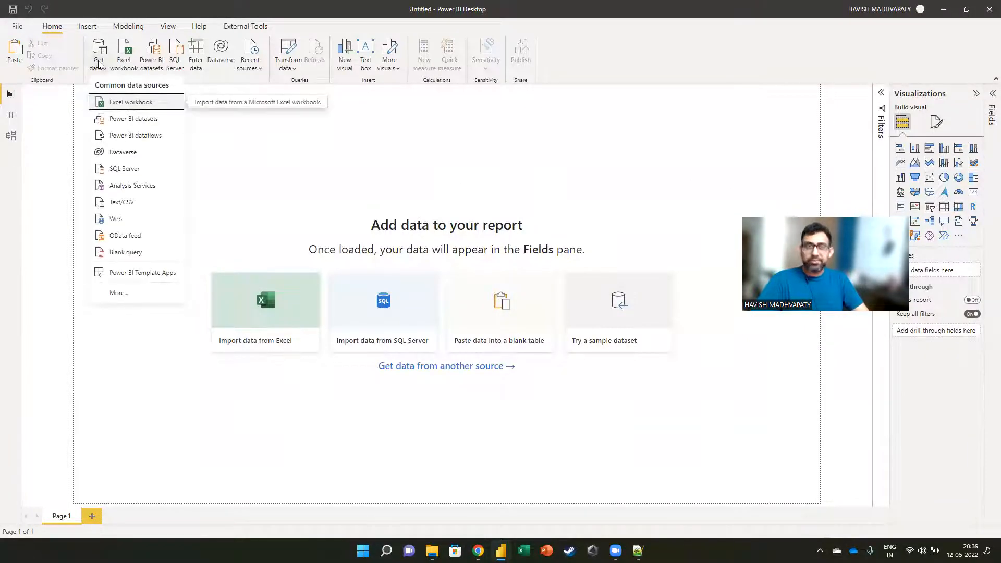
left_click(125, 293)
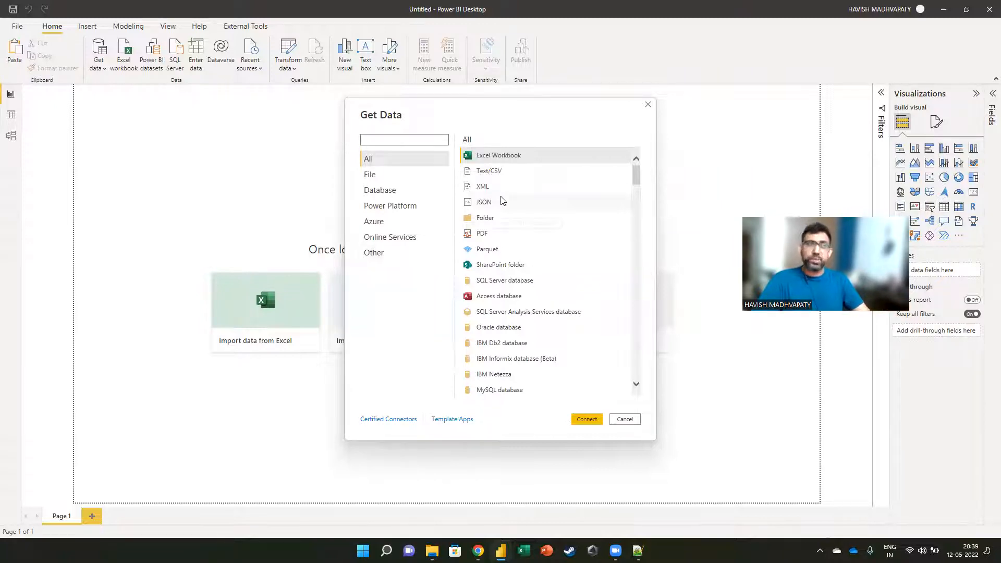
scroll(544, 311, "down", 2)
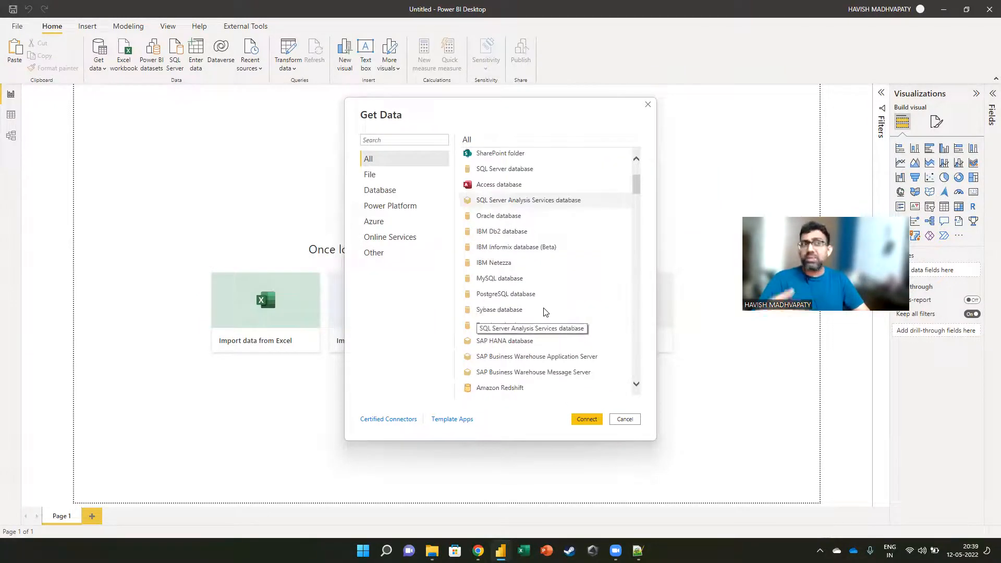
scroll(544, 312, "down", 3)
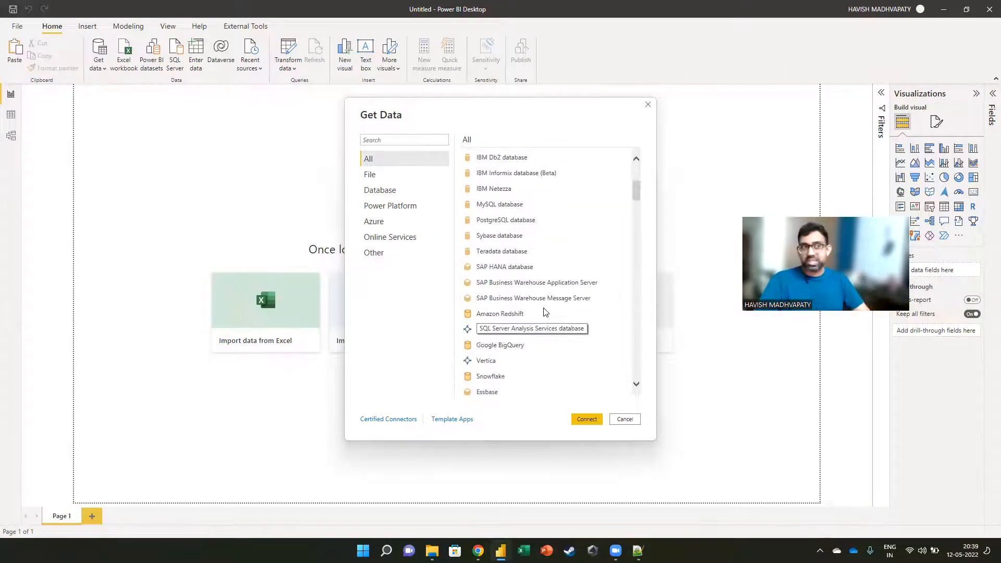
scroll(544, 312, "down", 12)
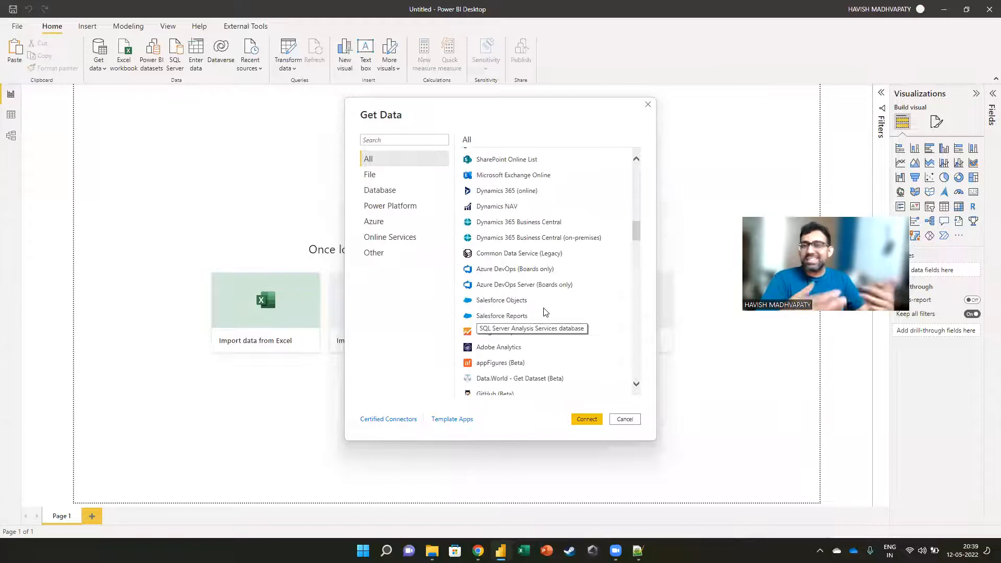
scroll(543, 311, "down", 10)
scroll(545, 312, "down", 10)
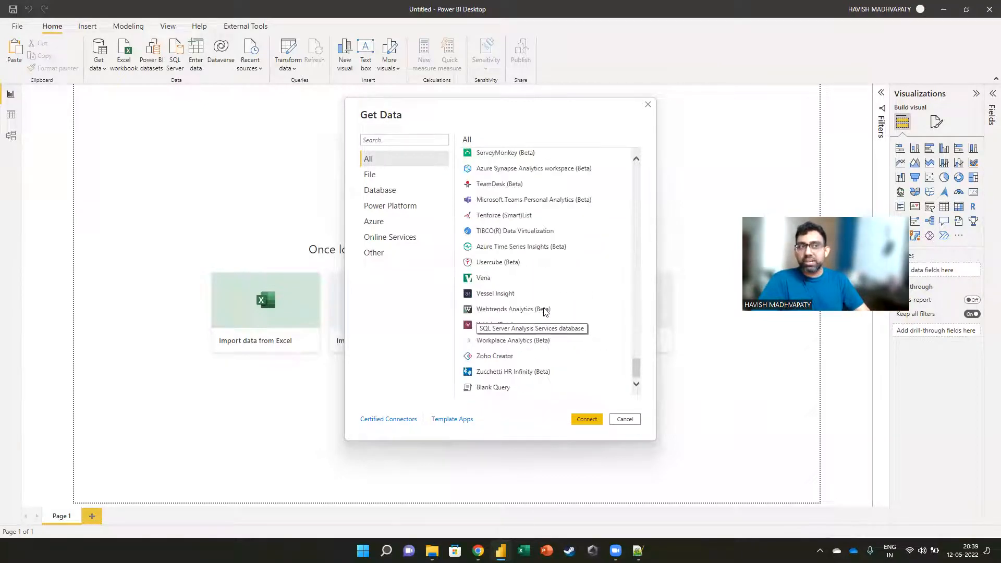
scroll(544, 311, "up", 20)
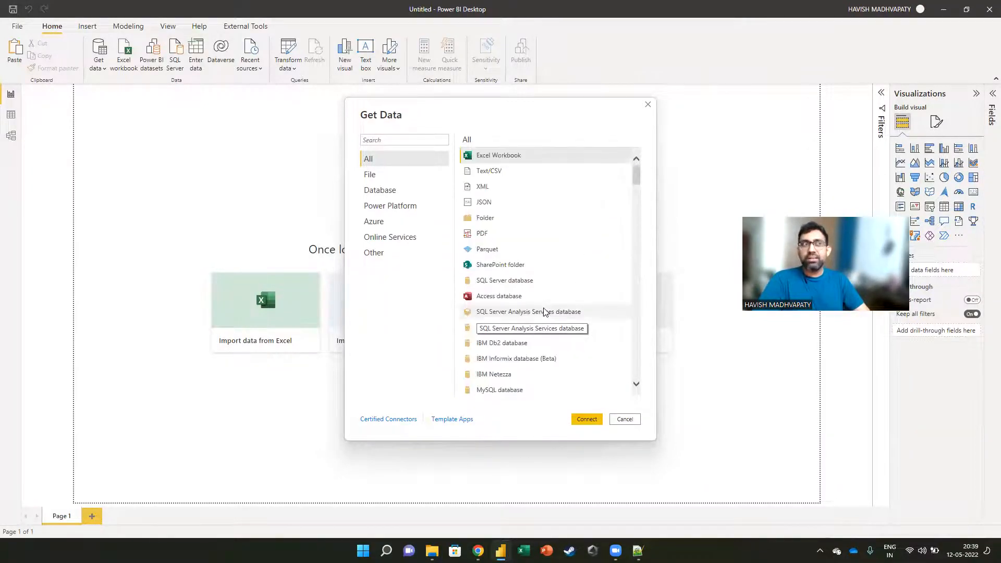
Search the connector list, then choose Folder and connect
left_click(395, 137)
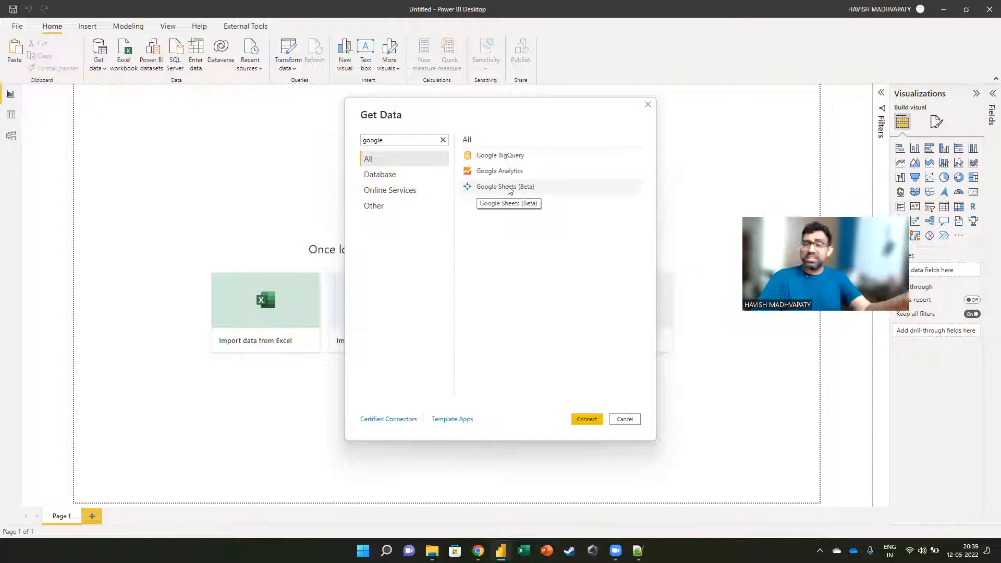
double_click(418, 145)
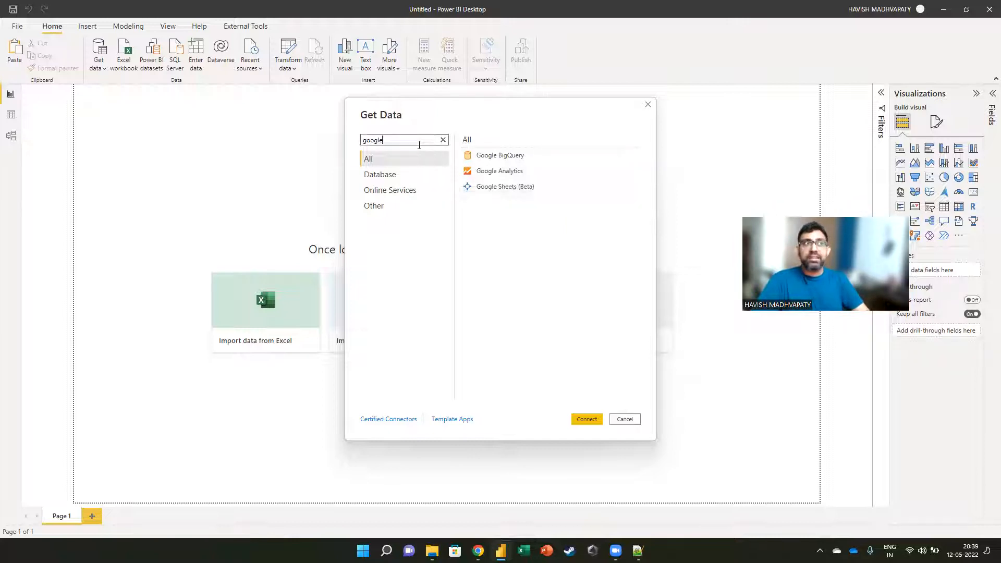
type("zoho")
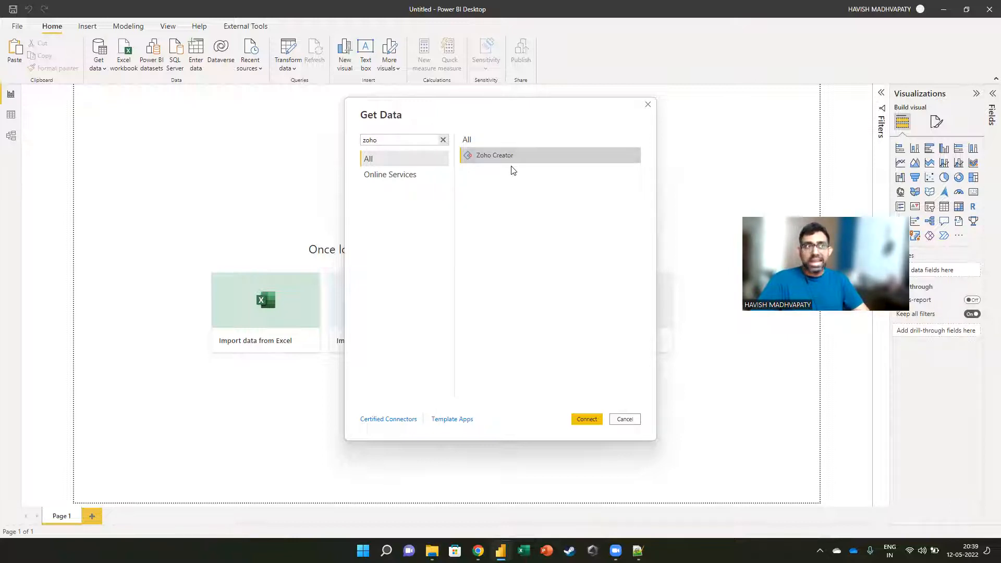
left_click(442, 141)
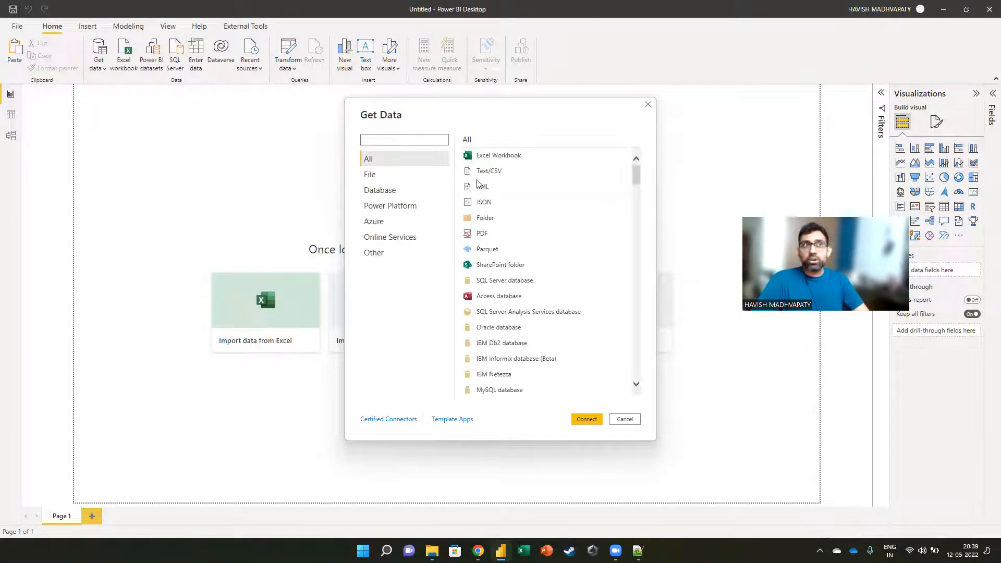
left_click(483, 219)
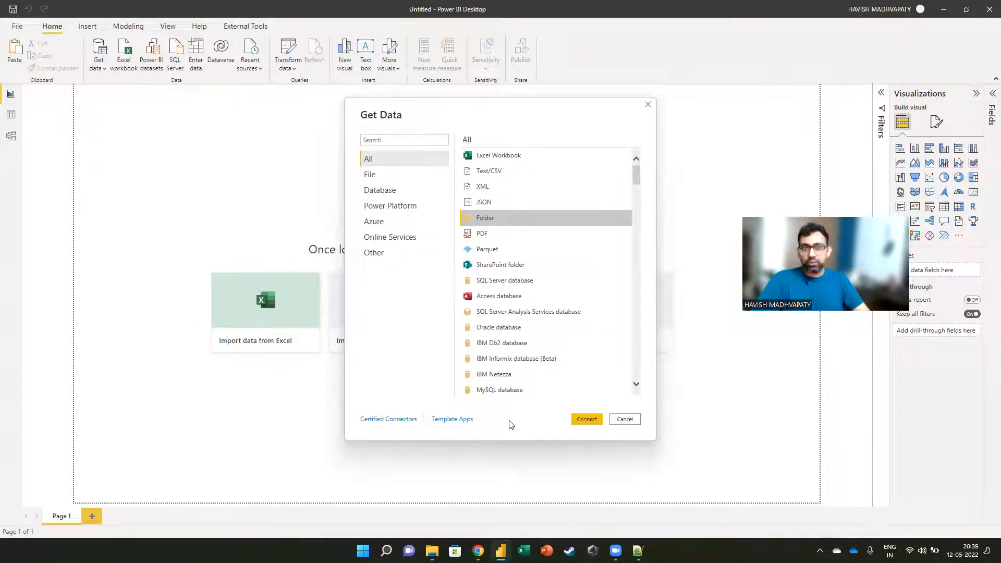
left_click(588, 420)
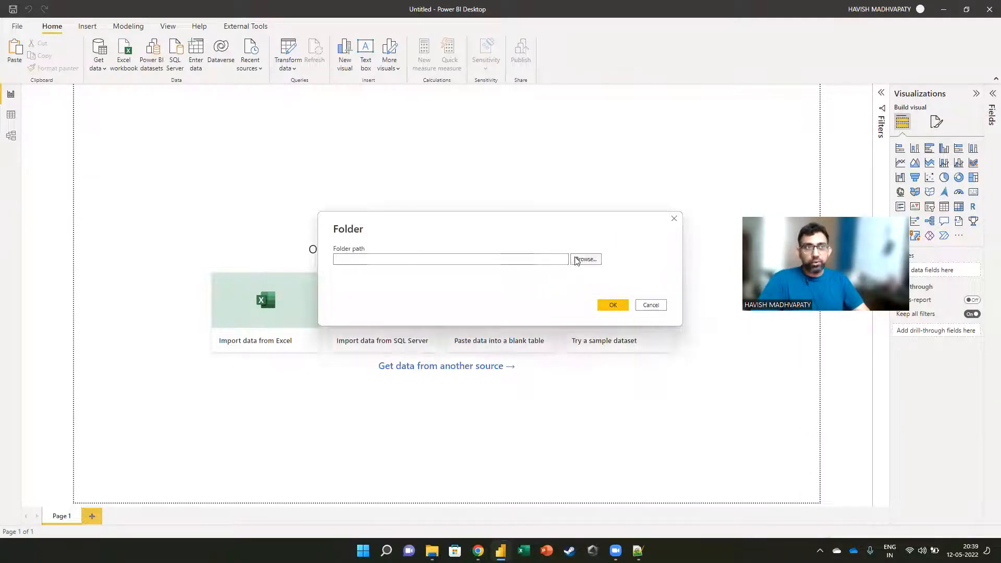
Set the folder path to IIM-K > Files > Power BI > Model > Sales Historical
left_click(575, 260)
left_click(429, 382)
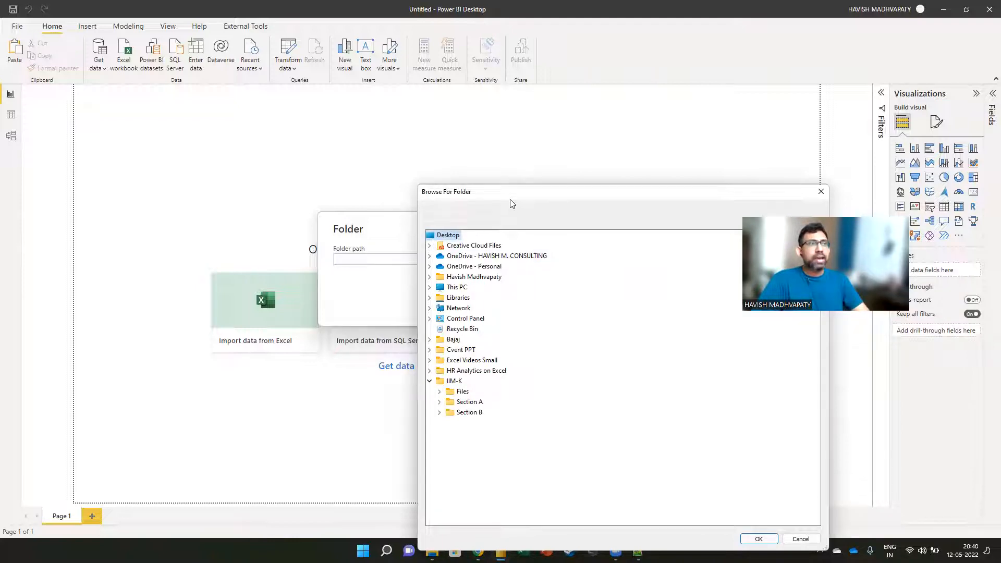
left_click_drag(511, 193, 430, 41)
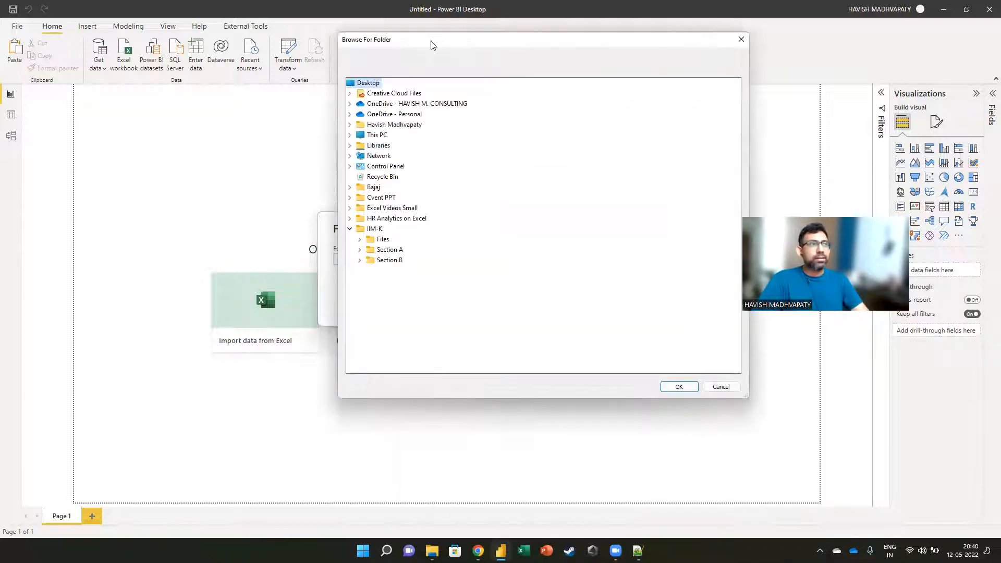
left_click(359, 239)
left_click(369, 281)
left_click(380, 313)
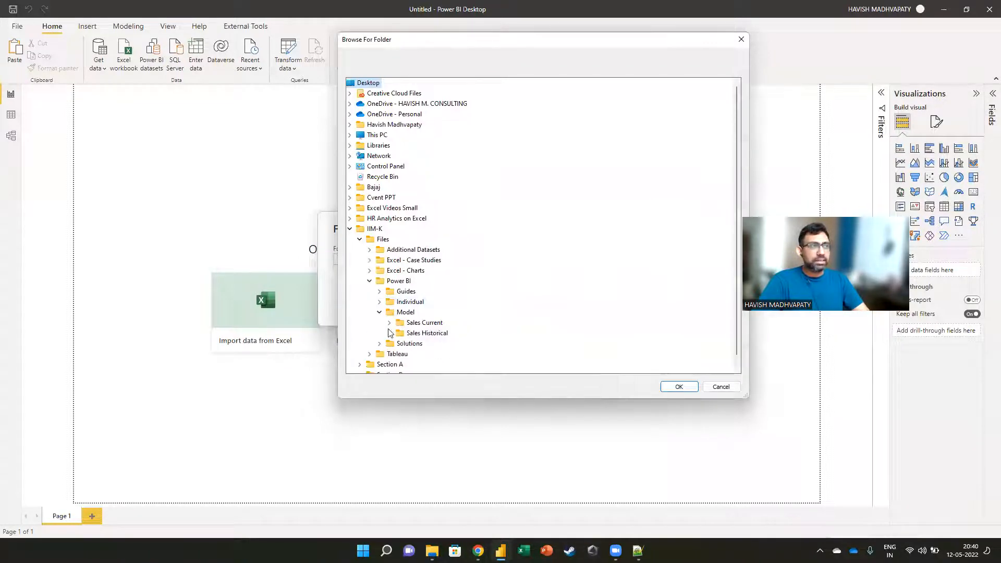
left_click(403, 334)
left_click(696, 388)
left_click(612, 306)
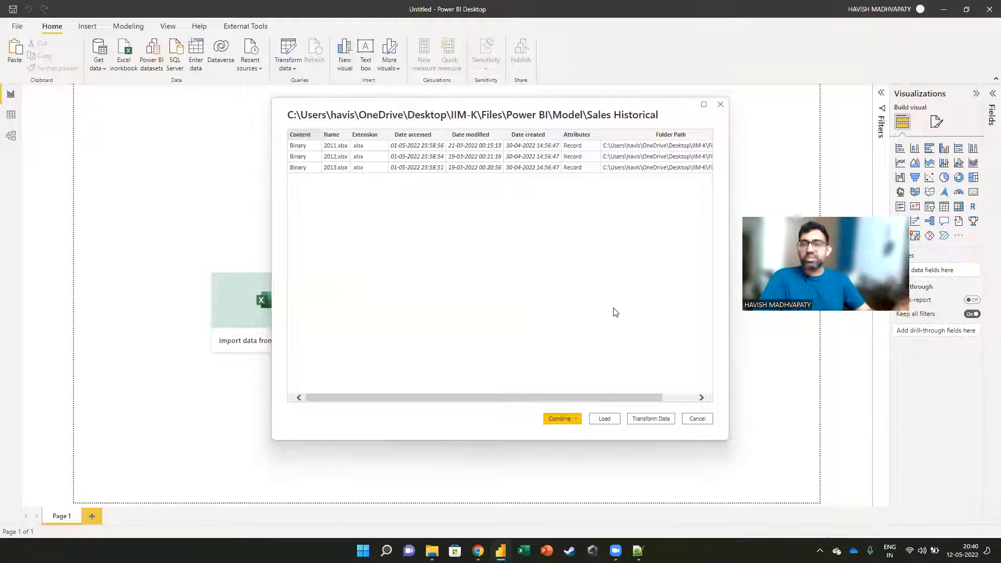
Combine & Transform the files, extracting the Sales table from each workbook
left_click(570, 418)
left_click(568, 431)
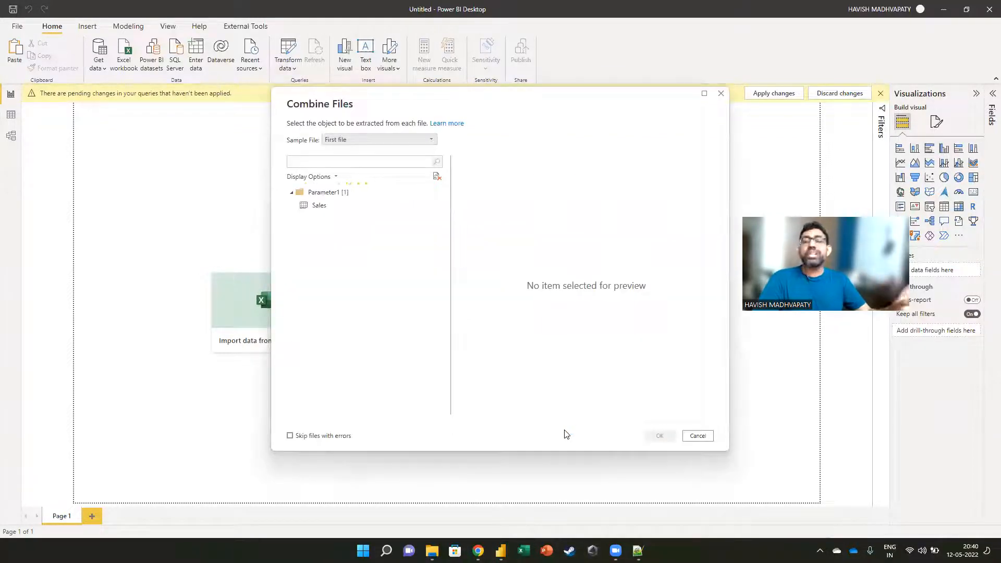
left_click(319, 205)
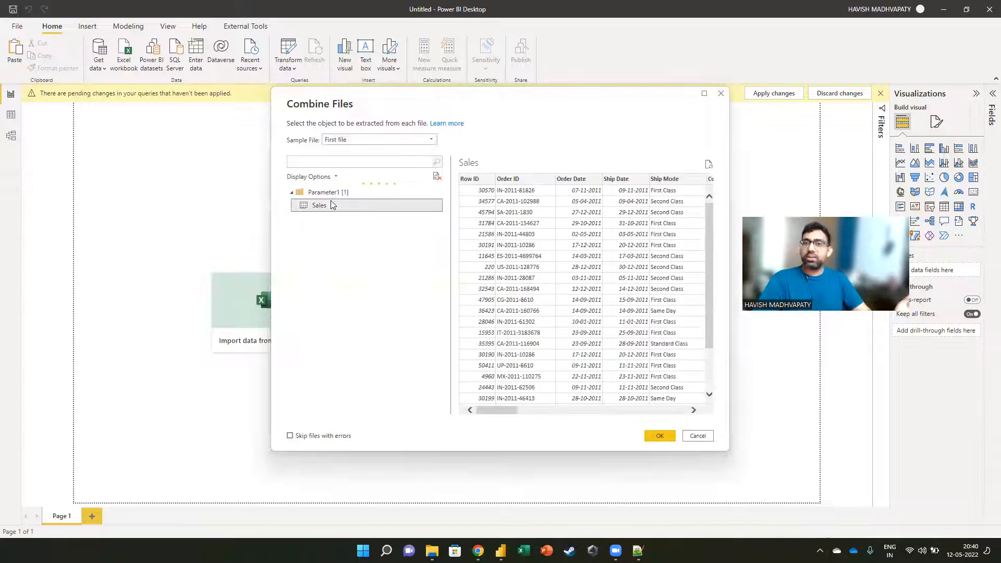
left_click(659, 436)
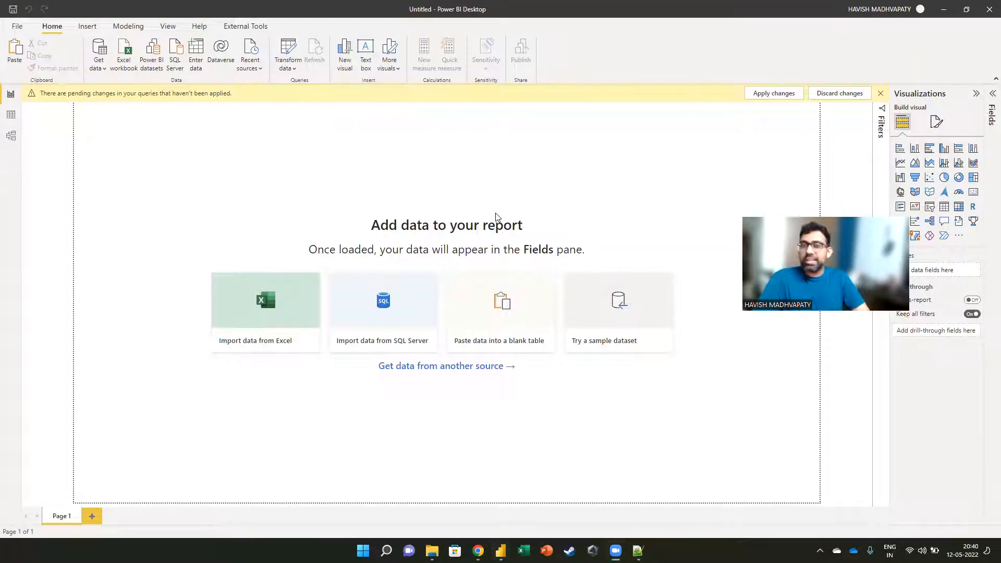
Check which files the Source.Name column lists, then switch to the Sales Historical folder
key("alt+Tab")
key("alt+Tab")
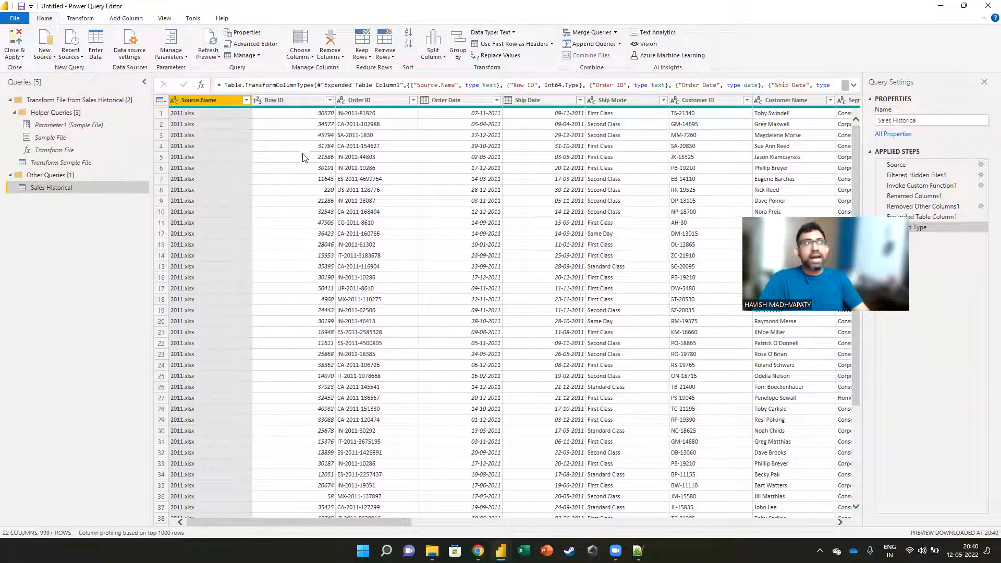
left_click(247, 102)
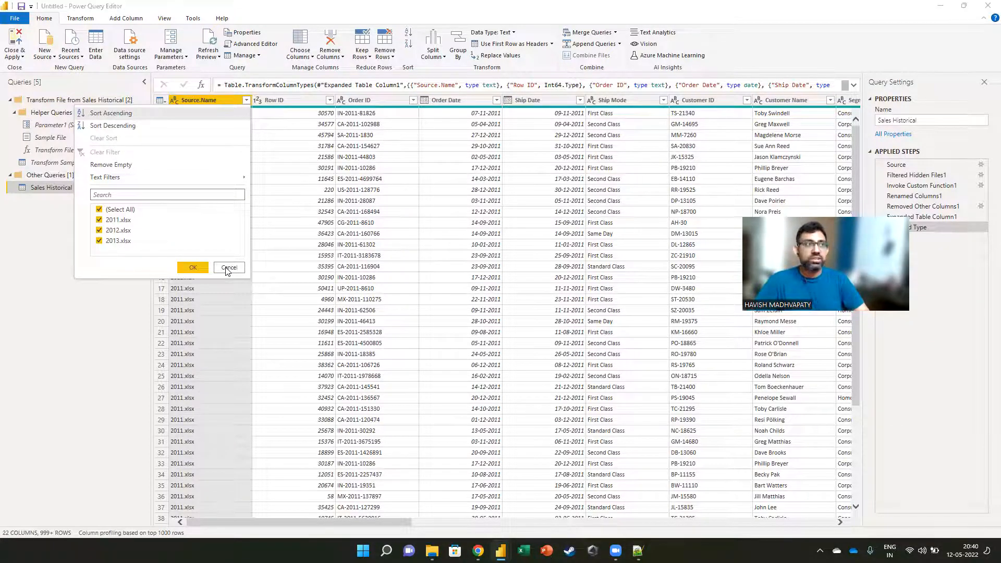
key("alt+Tab")
left_click(225, 272)
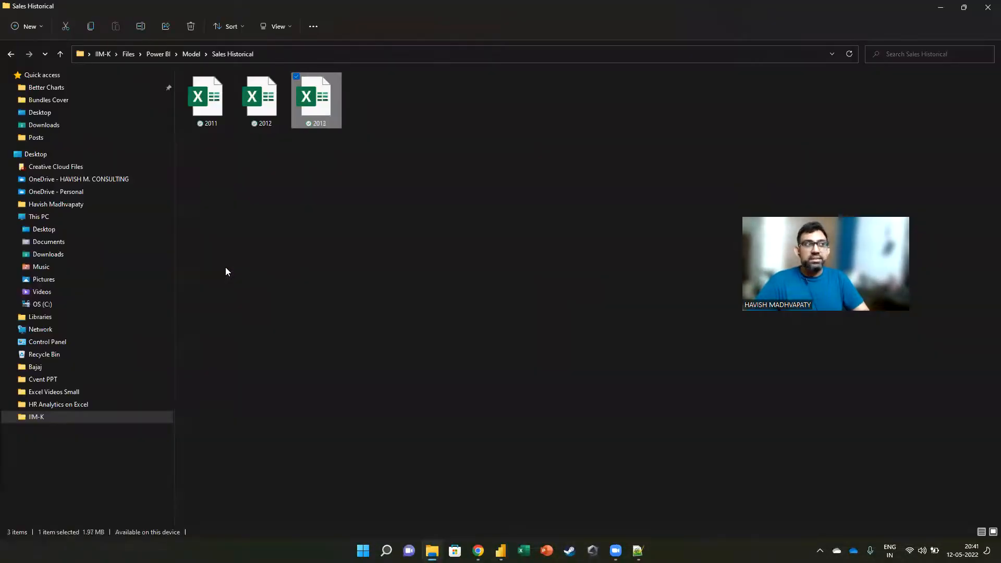
Duplicate 2013.xlsx as 2014.xlsx, then close the Source.Name filter list without filtering
key("ctrl+c")
key("ctrl+v")
key("F2")
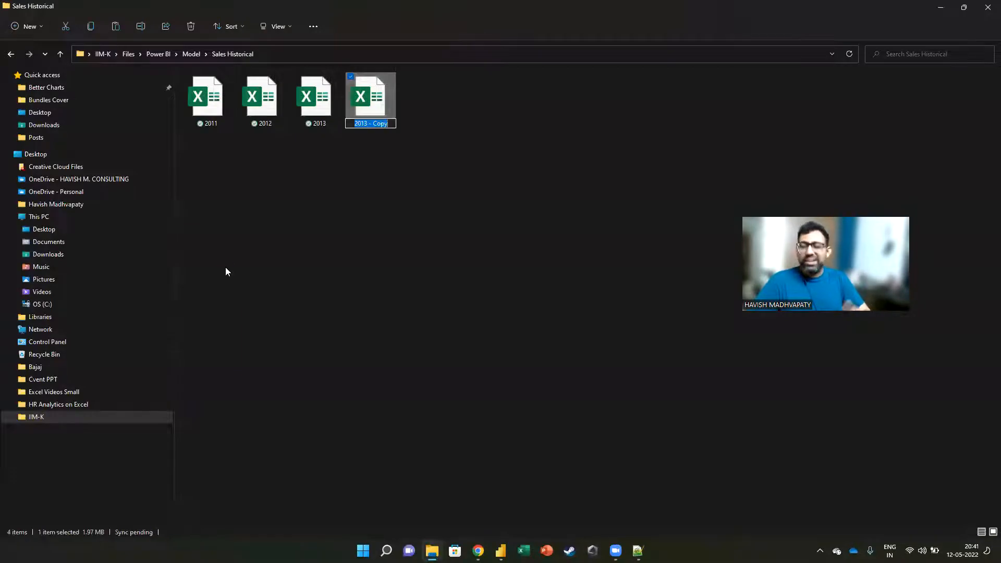
type("2014")
key("Return")
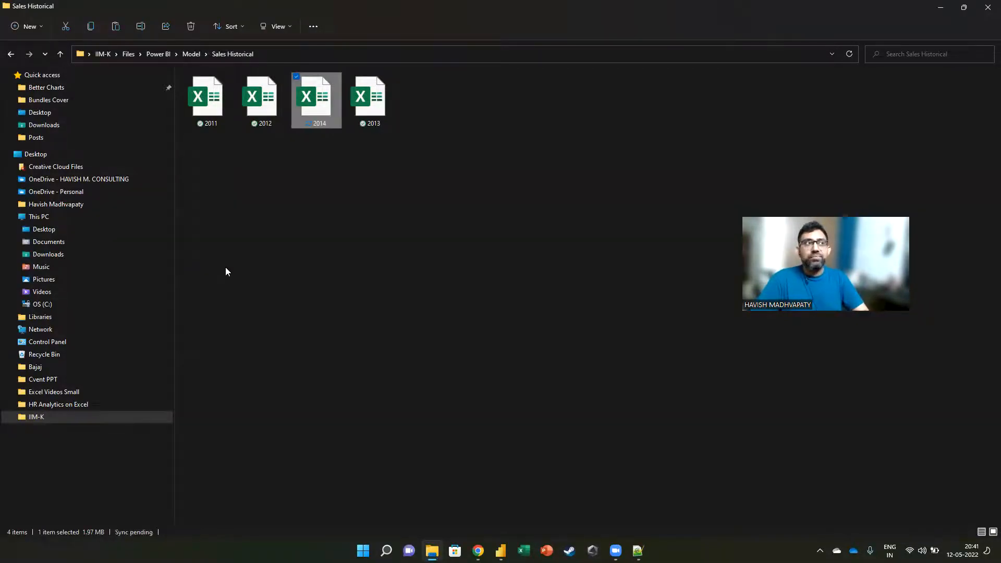
key("alt+Tab")
left_click(217, 268)
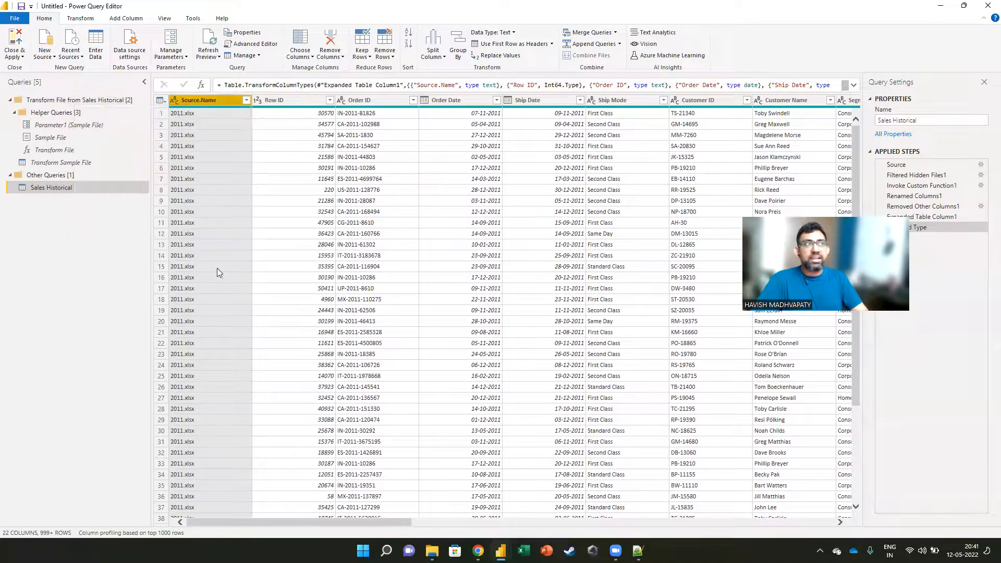
Refresh the preview and confirm Source.Name now lists 2014.xlsx
left_click(207, 44)
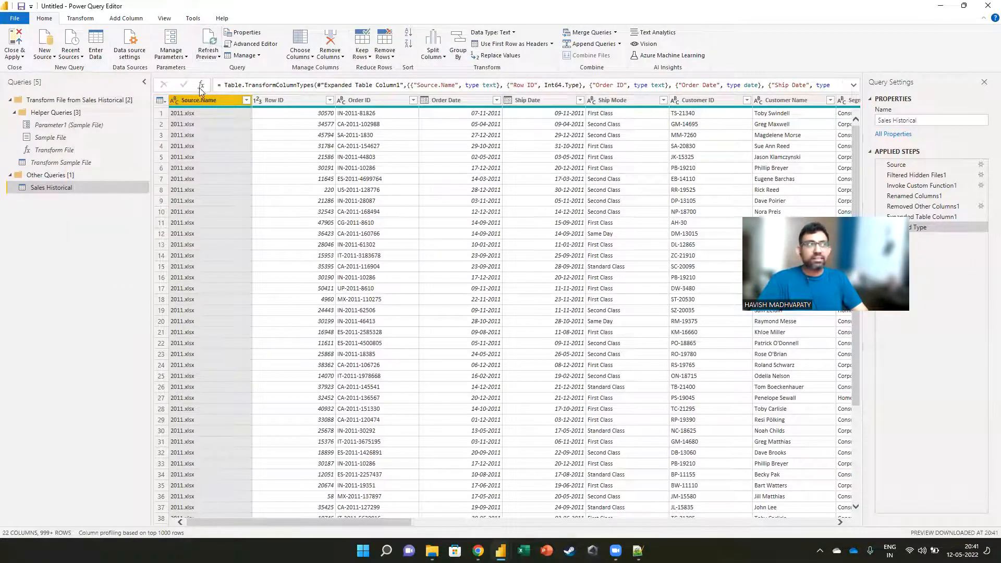
left_click(245, 100)
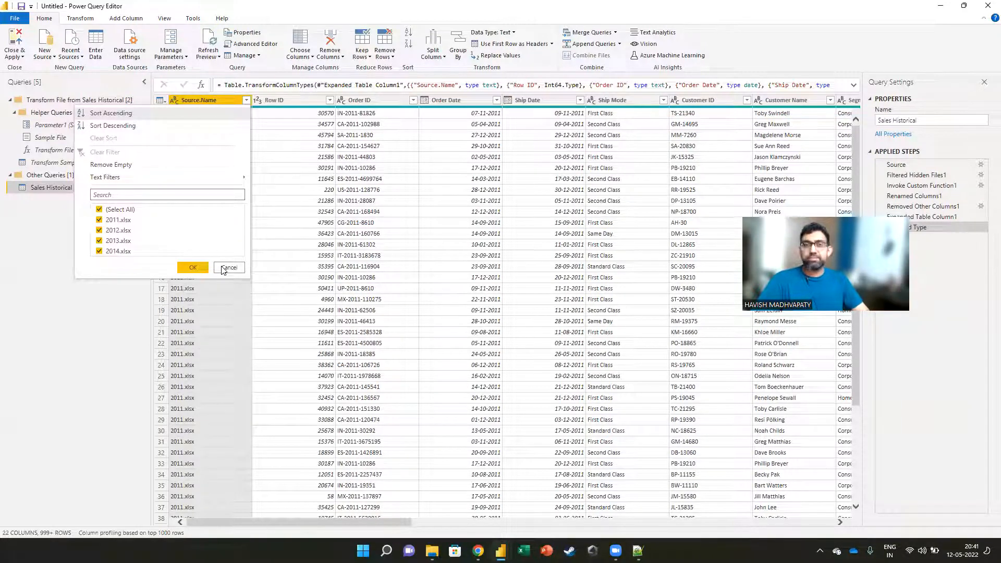
left_click(223, 268)
key("alt+Tab")
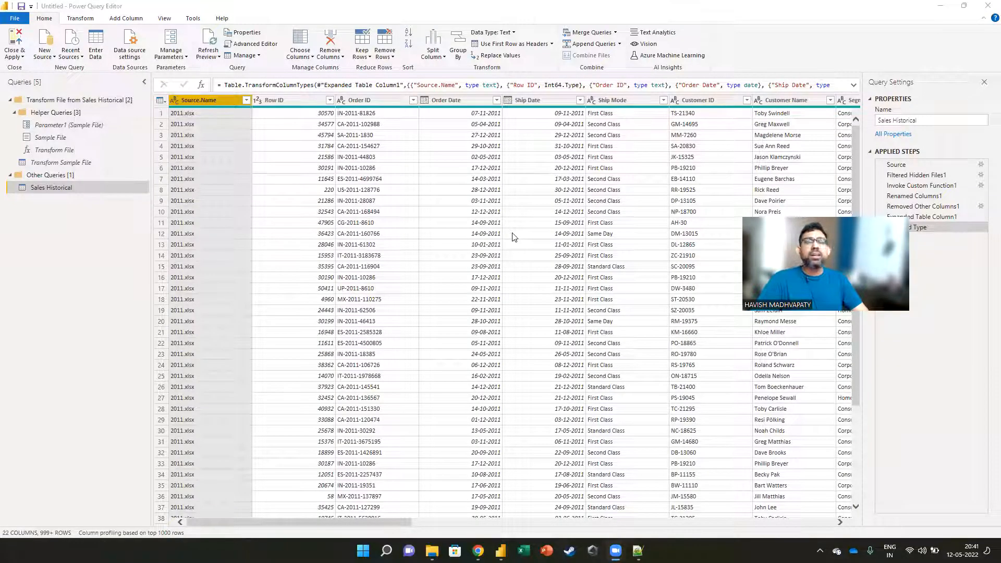
key("alt+Tab")
key("alt+Tab")
key("alt+Tab")
key("alt+Tab")
key("alt+Tab")
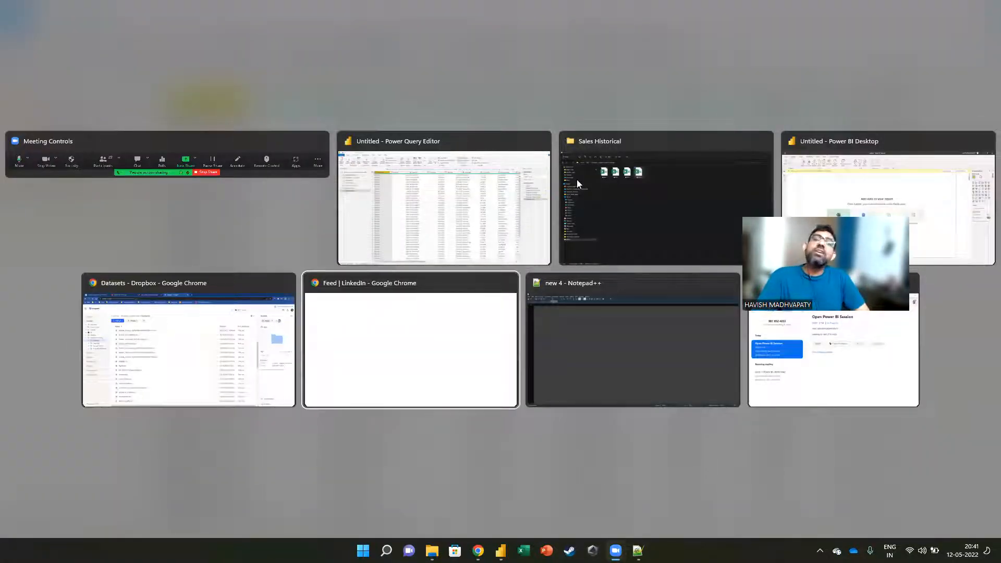
Search Google for 'python blob file', then refine it to 'python combine multiple files'
key("ctrl+t")
type("python blob")
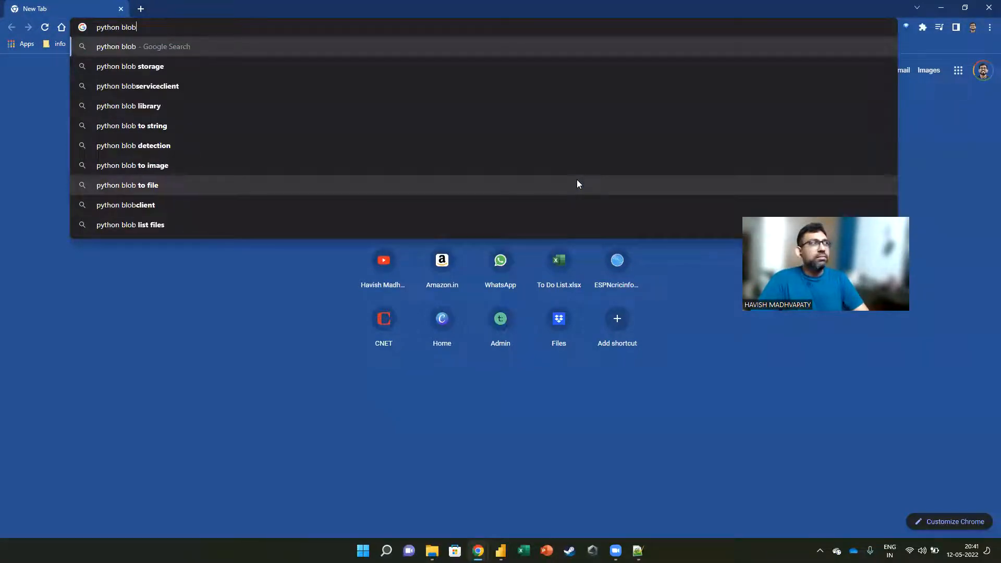
type(" file")
key("Return")
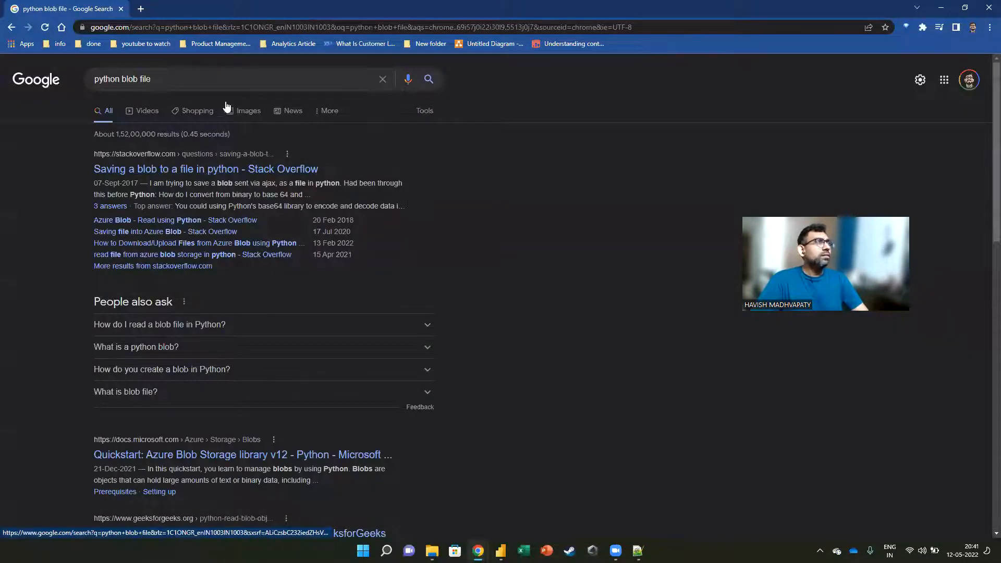
left_click(226, 77)
key("ctrl+shift+Left")
key("ctrl+shift+Left")
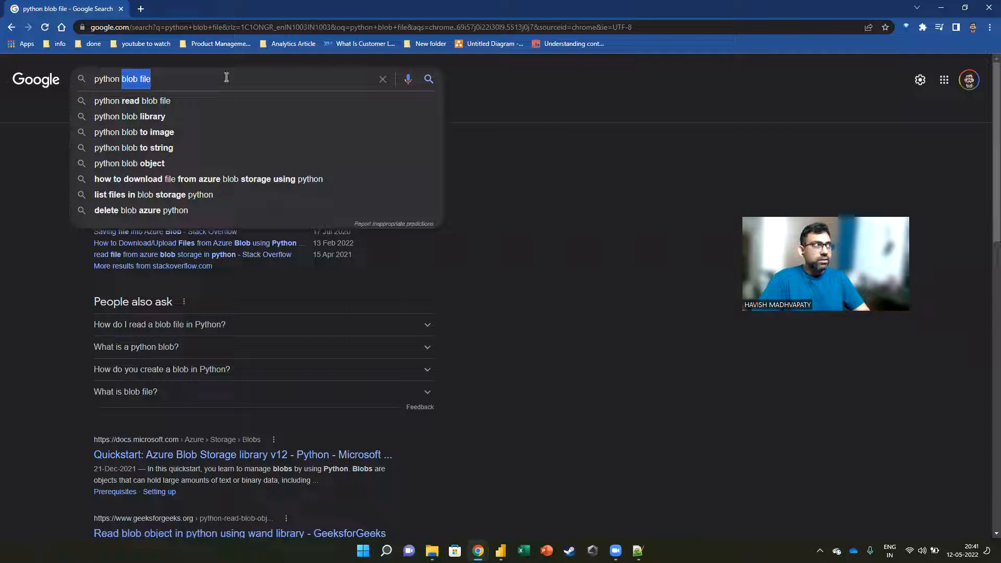
type("combine multiple files")
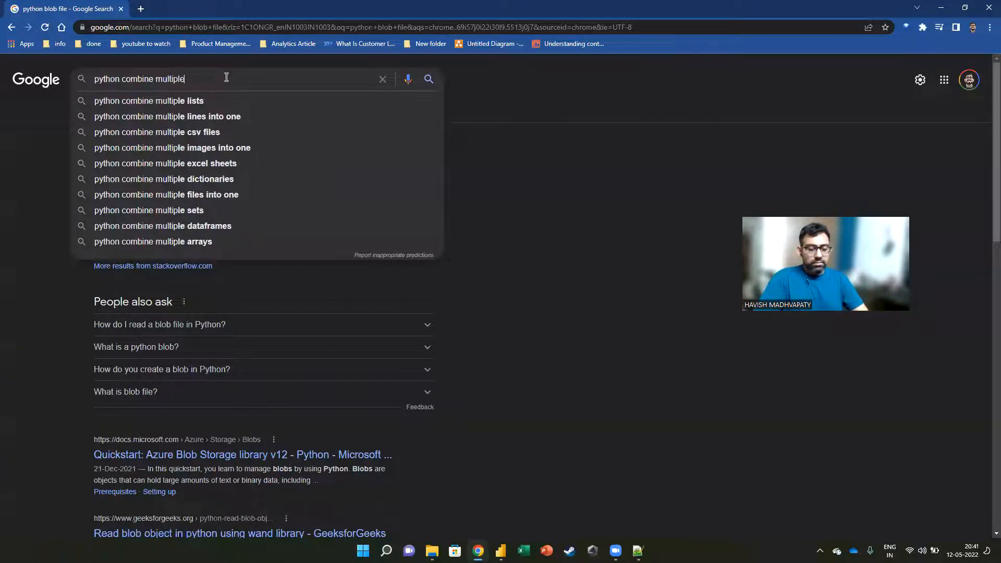
key("Return")
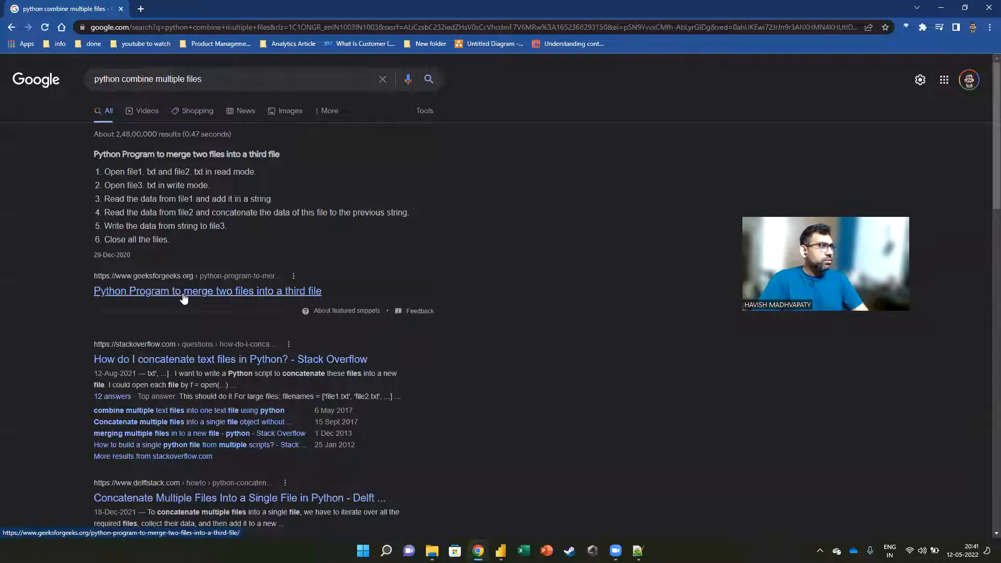
Open the GeeksforGeeks article on merging two files and scroll to its code
left_click(245, 292)
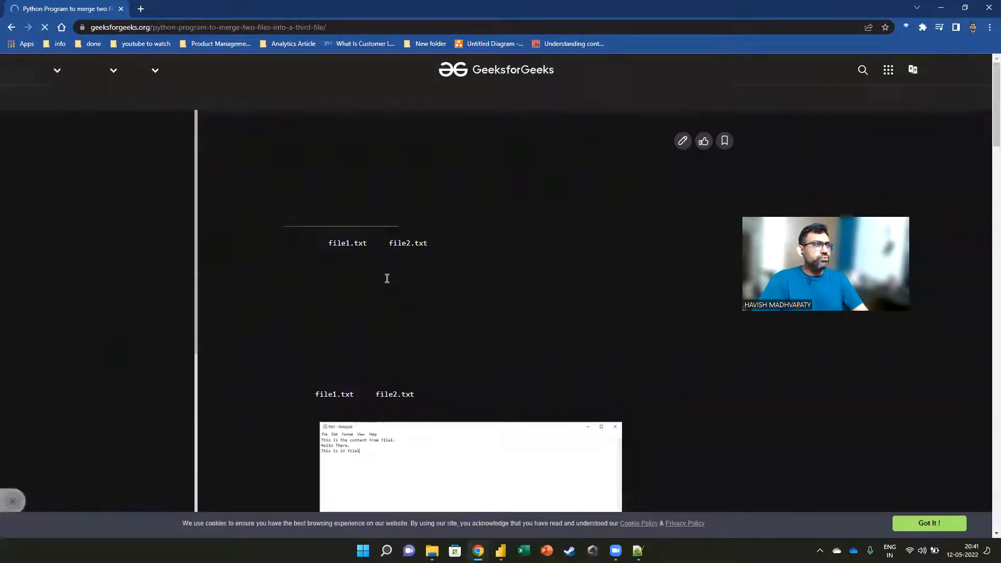
scroll(391, 292, "down", 7)
scroll(395, 308, "down", 5)
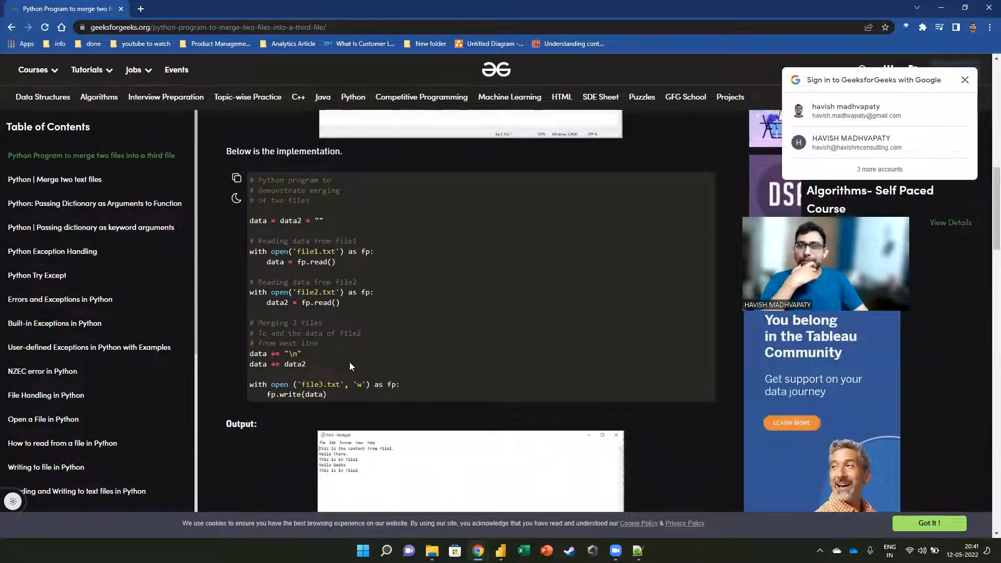
left_click(145, 10)
From the YouTube channel's POWER QUERY playlist, play 'Combine Multiple Excel Files' and rewind it to the introduction
type("you")
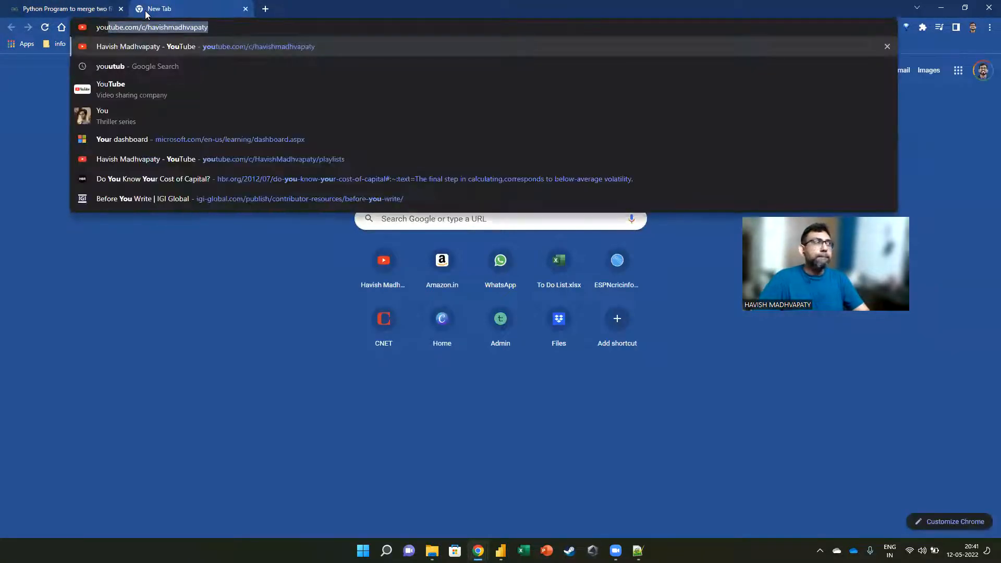
key("Return")
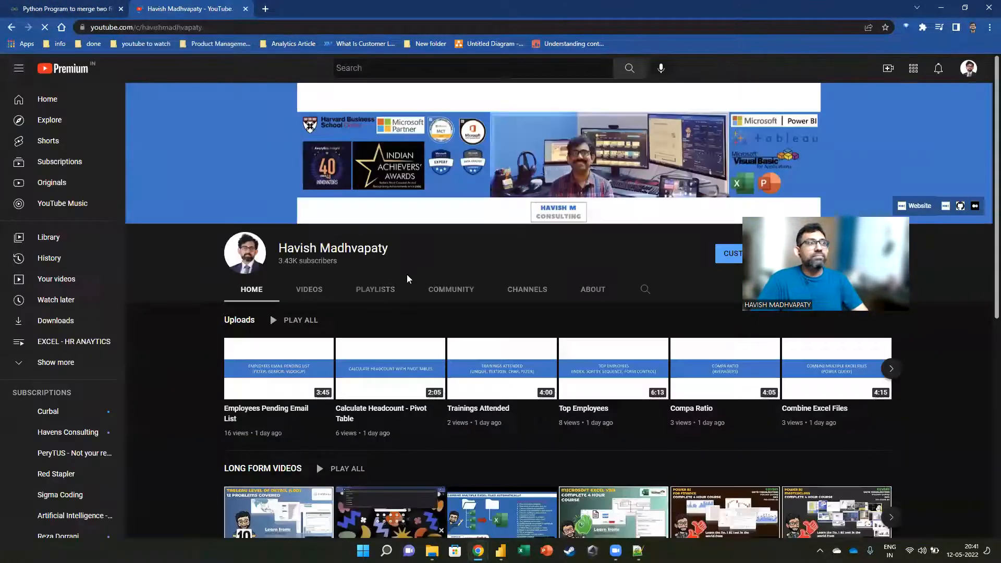
left_click(393, 293)
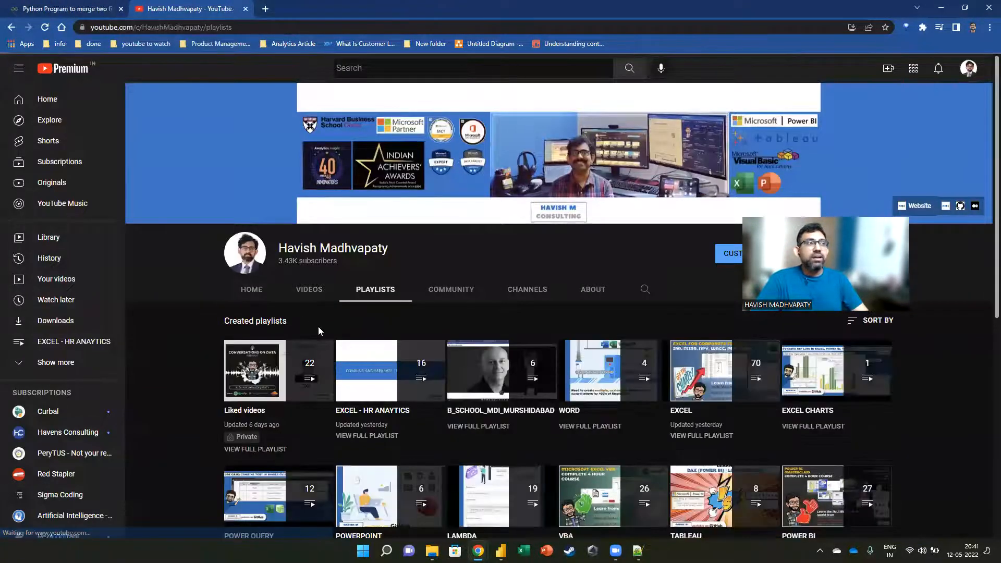
scroll(521, 421, "down", 3)
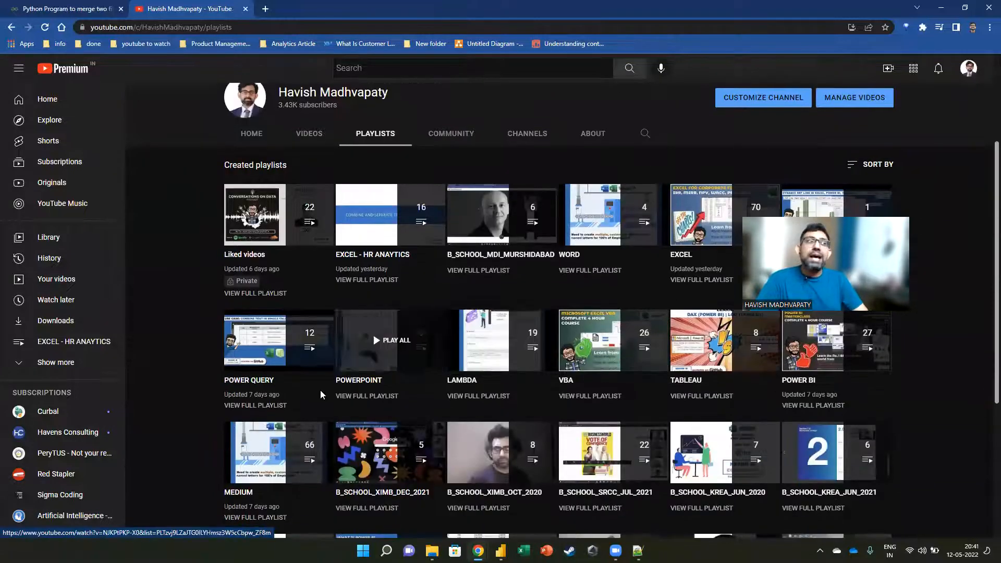
left_click(261, 407)
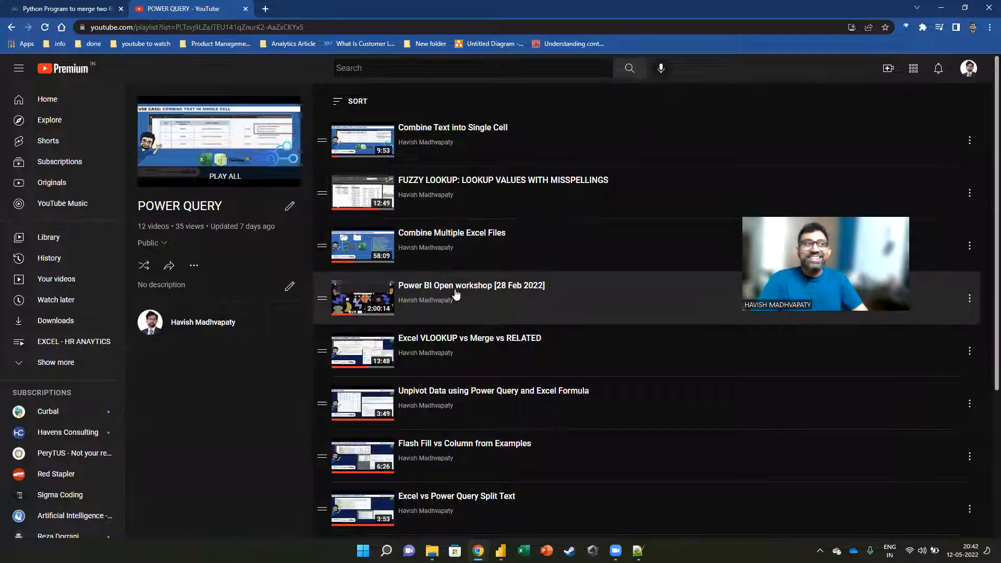
left_click(511, 263)
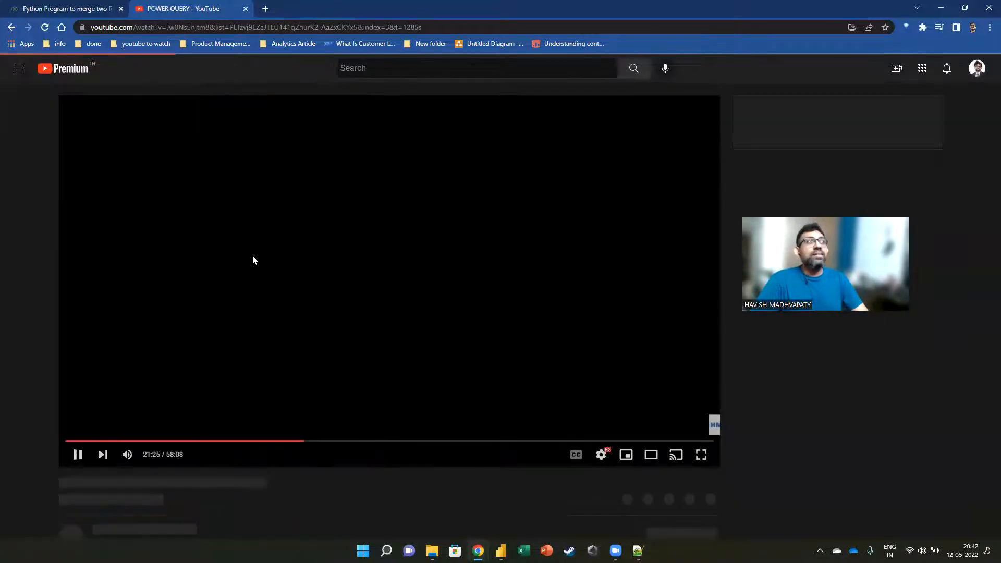
left_click(64, 441)
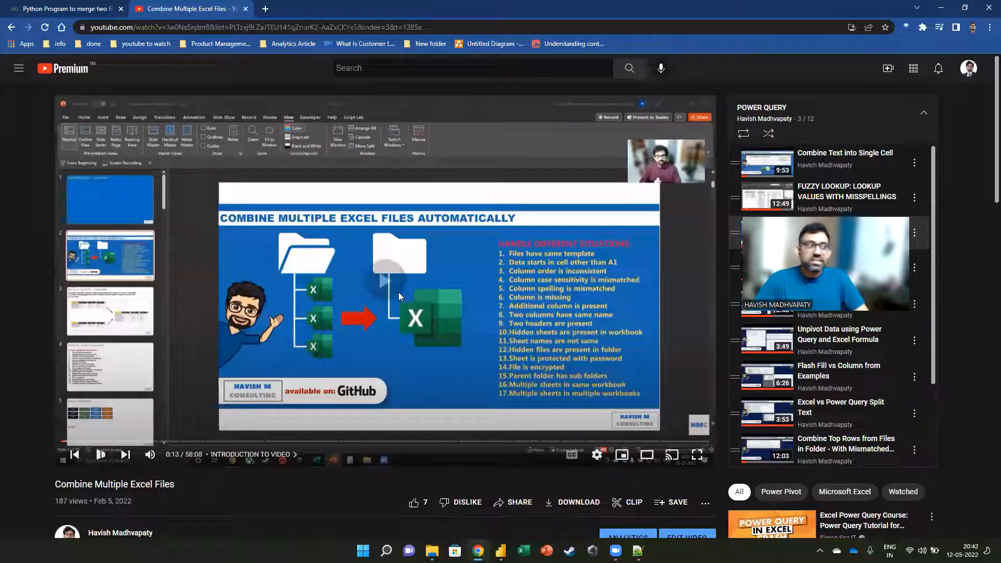
left_click(376, 311)
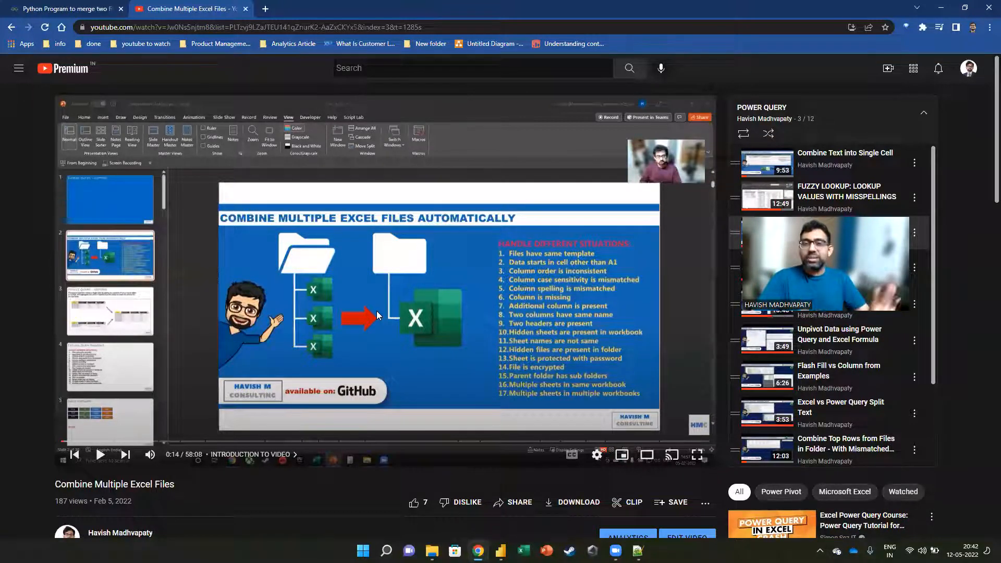
key("f")
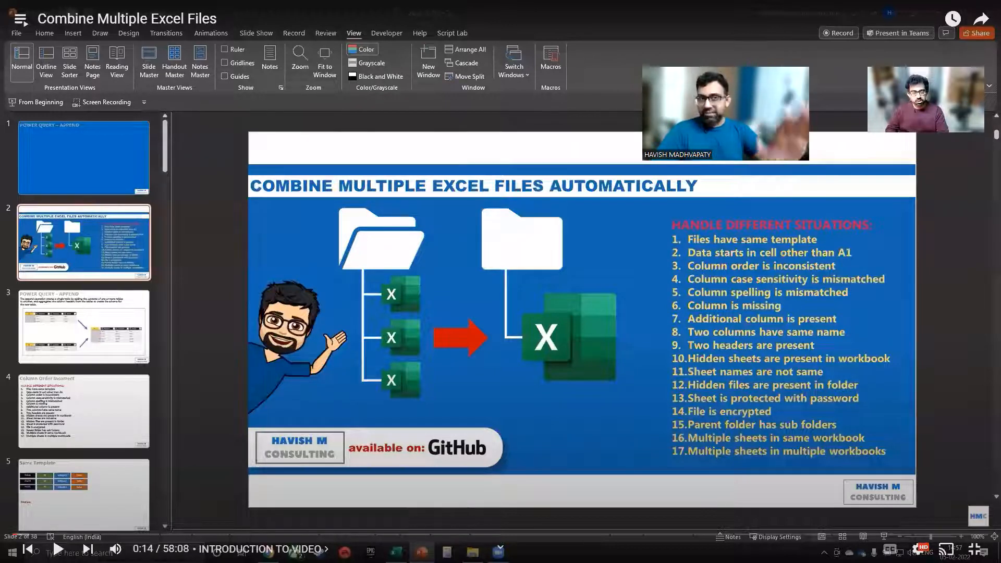
key("Escape")
left_click(392, 314)
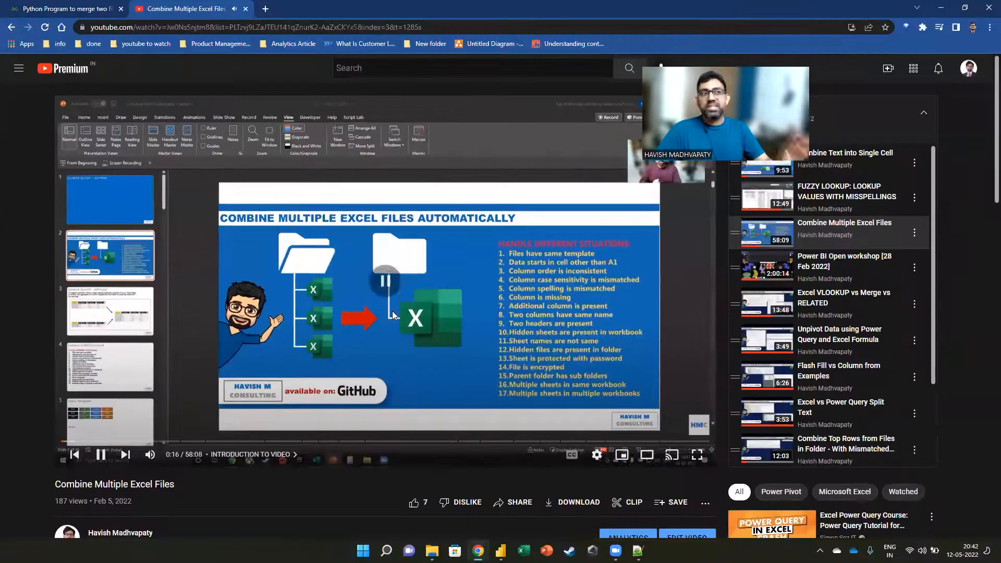
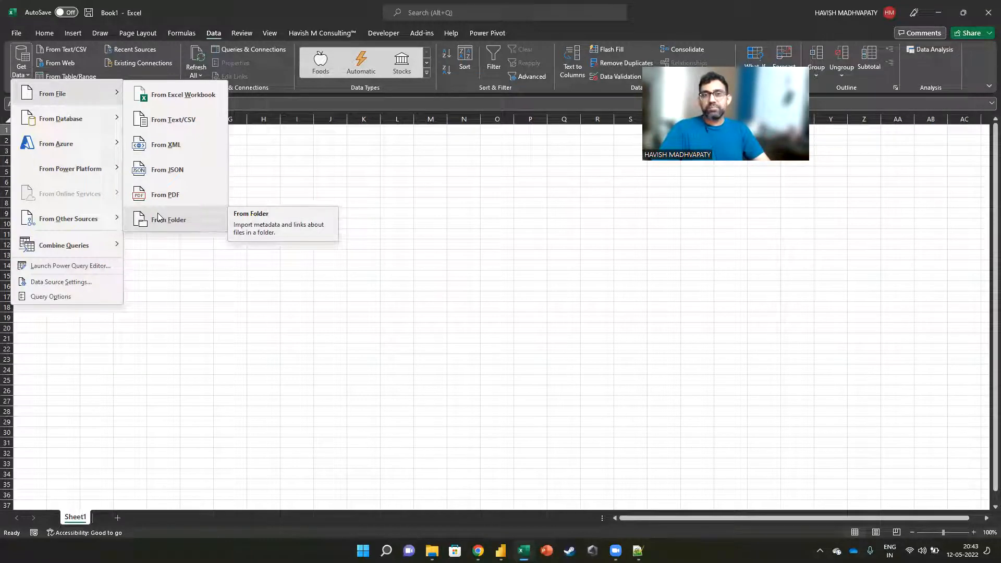
Close the Get Data menu and return to the empty worksheet, glancing at the data types list
left_click(348, 249)
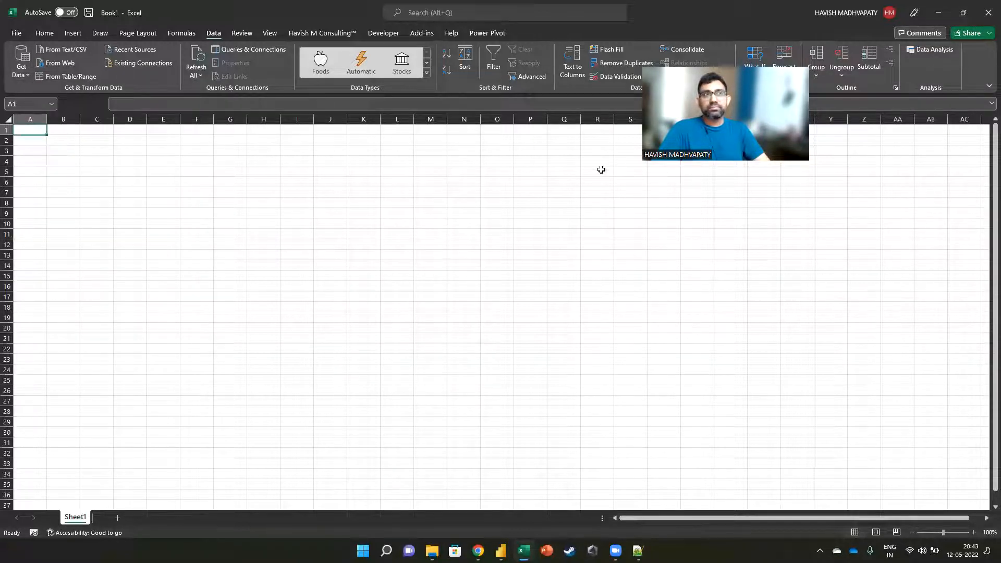
key("alt+Tab")
key("alt+Tab")
scroll(295, 290, "up", 9)
left_click(314, 166)
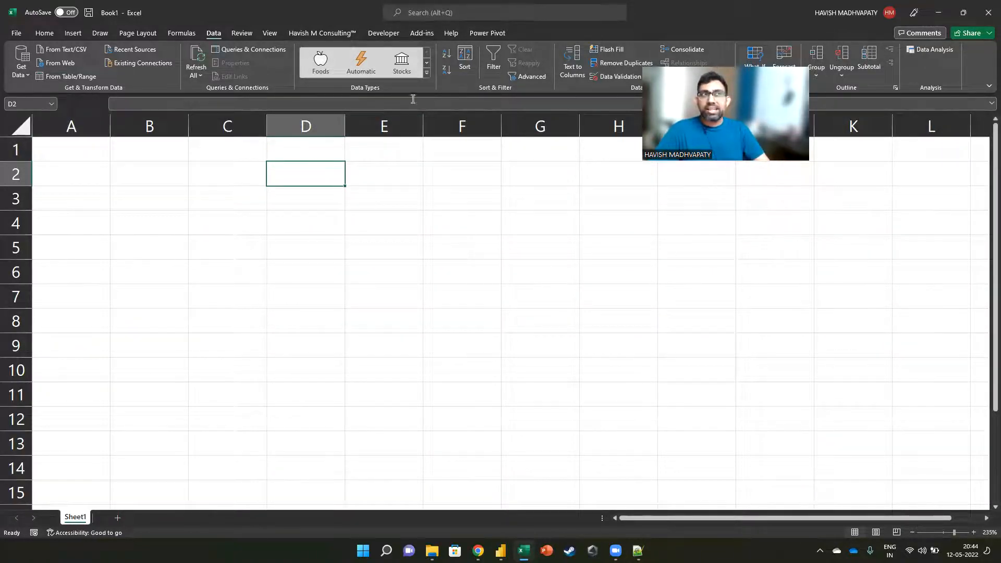
left_click(426, 74)
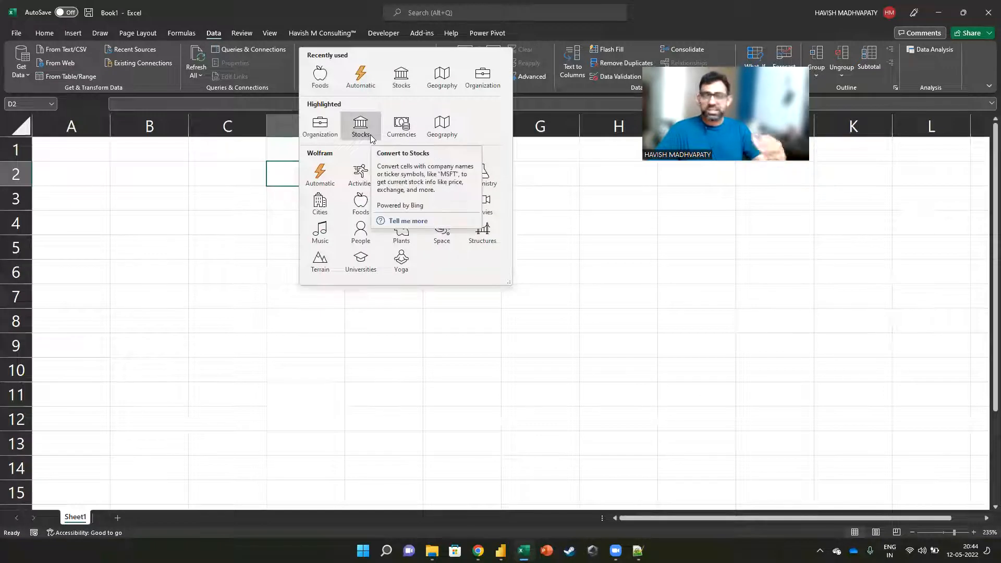
left_click(179, 252)
Enter 'New Delhi' in cell C3 and reselect that cell
left_click(225, 210)
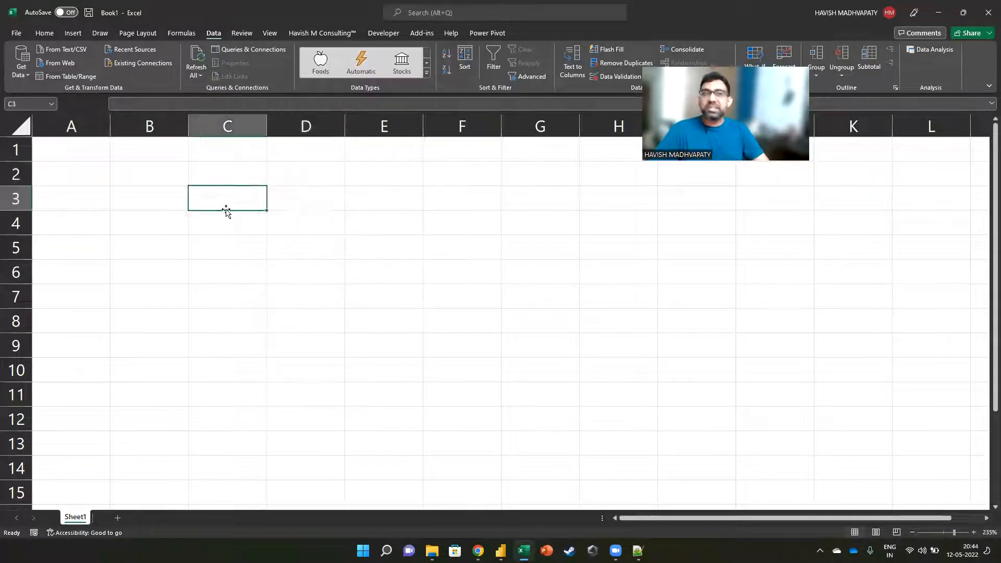
type("New Delhi")
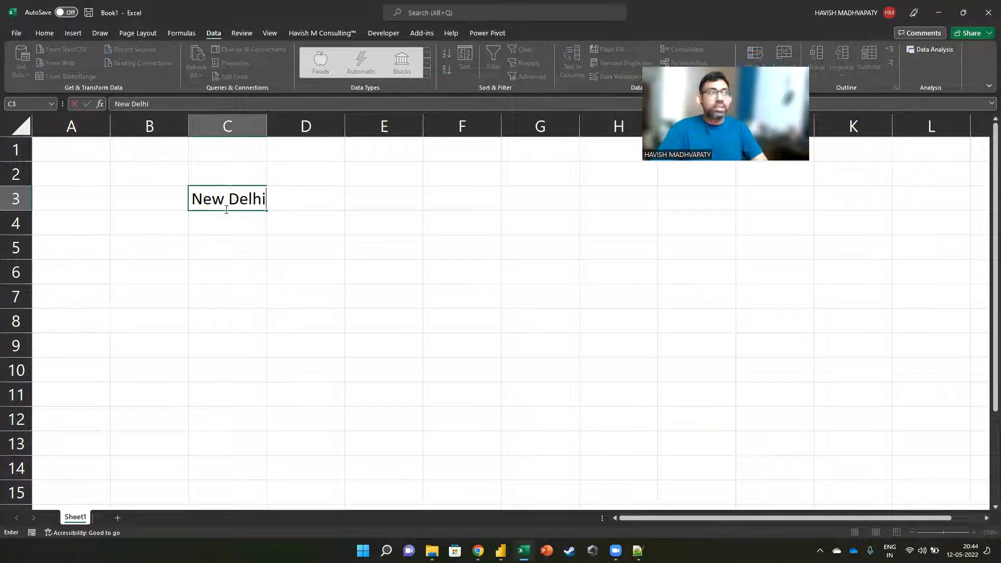
key("Return")
left_click(226, 209)
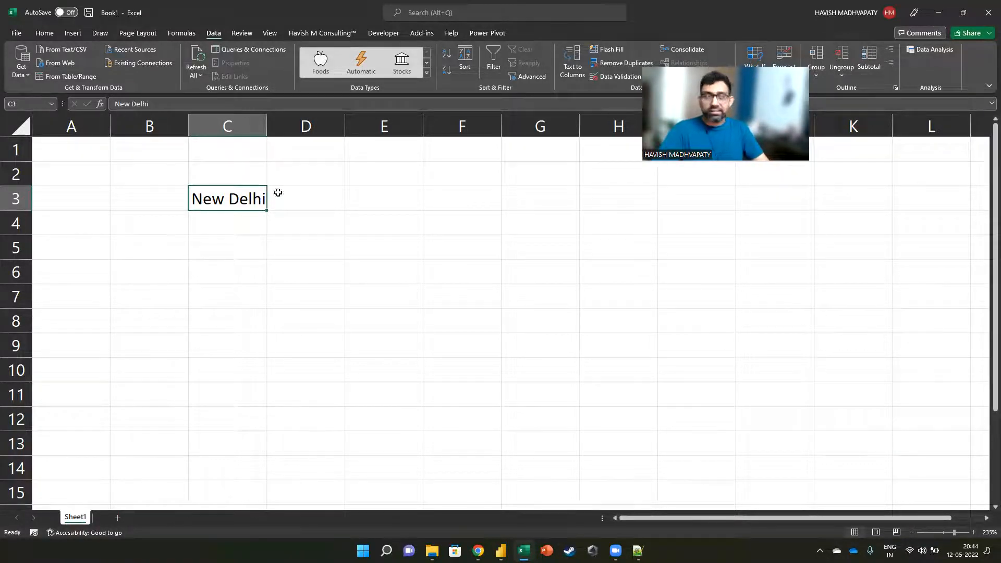
left_click(426, 73)
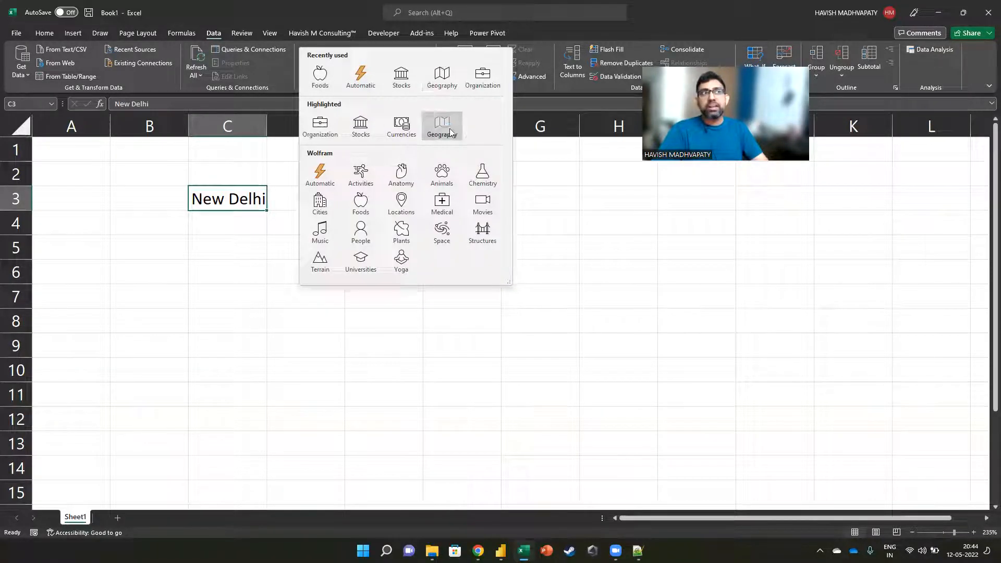
Convert C3 to Geography as New Delhi, Delhi, India, and enter =C3.Population in D3
left_click(441, 75)
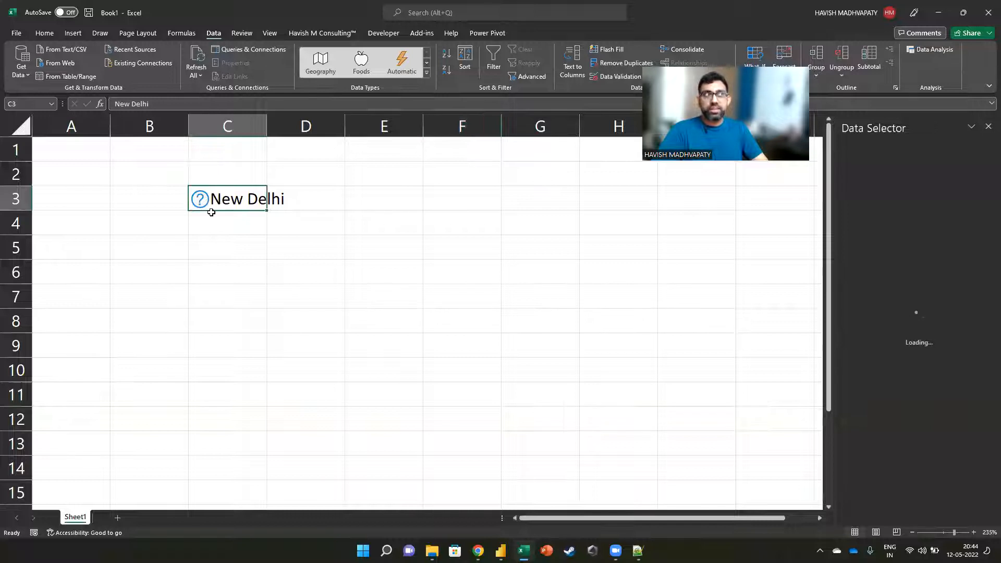
left_click(858, 259)
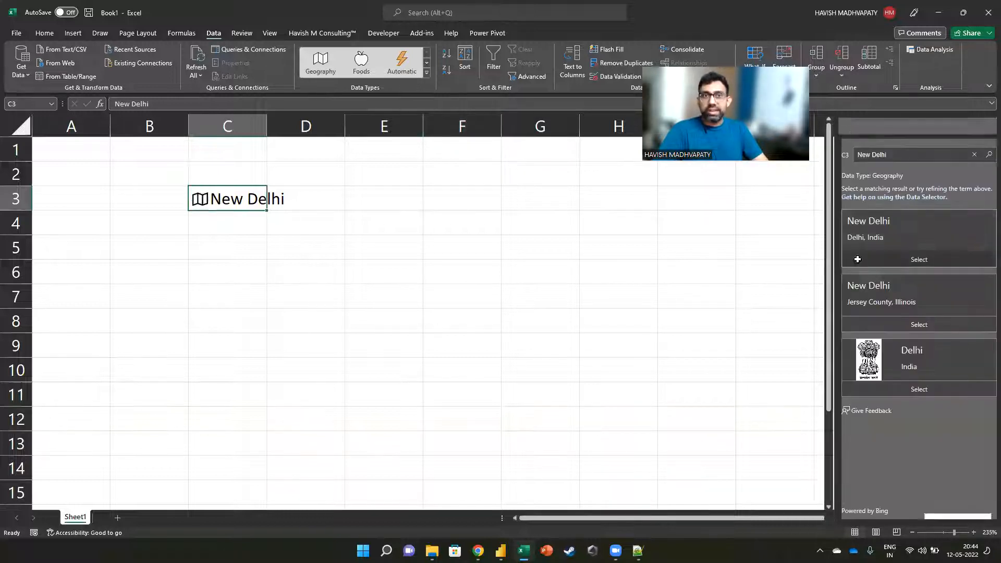
left_click(305, 201)
type("=")
key("Left")
type(".pop")
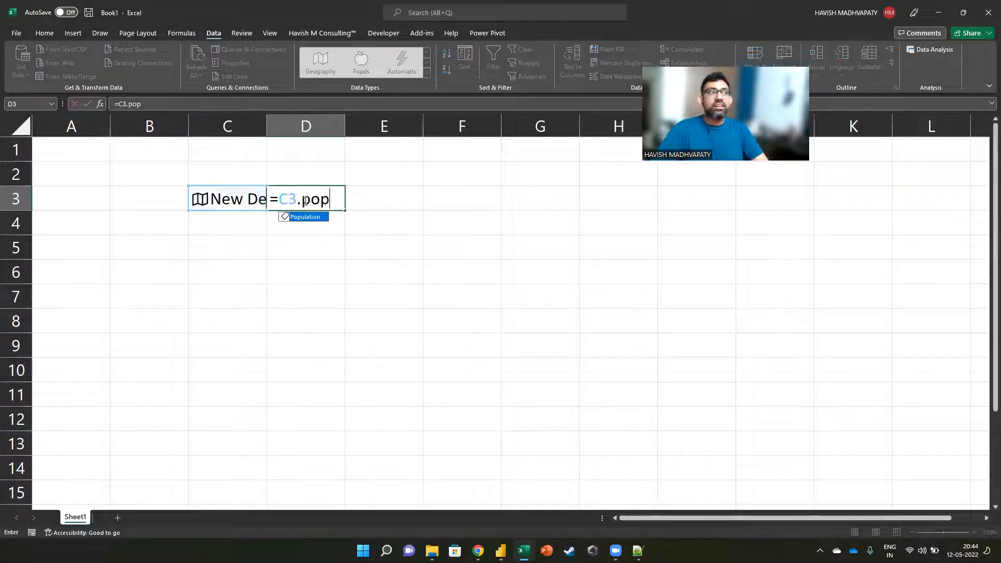
key("Tab")
key("Return")
Check D3's population formula, returning 2,17,53,486, and move back toward column C
left_click(305, 200)
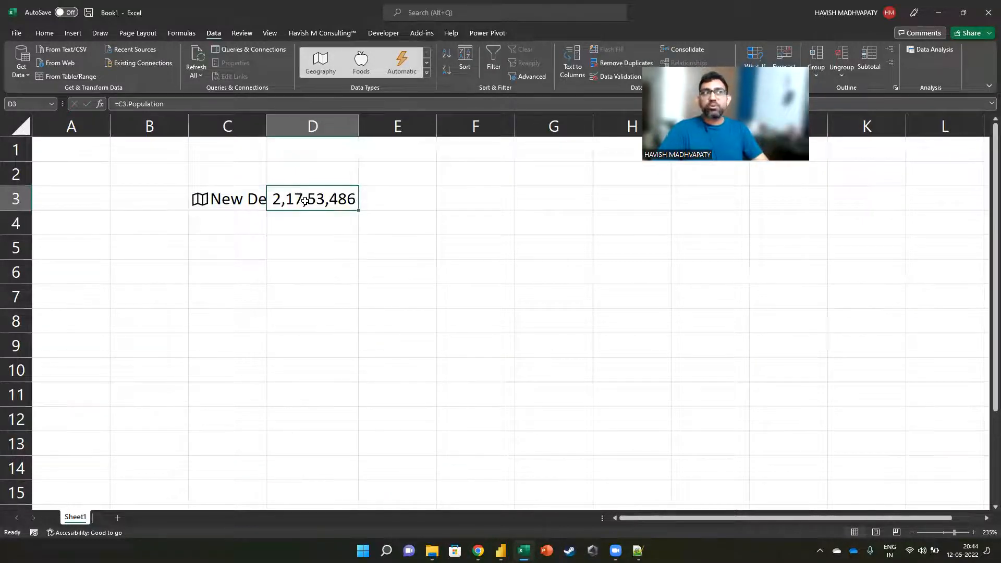
double_click(305, 200)
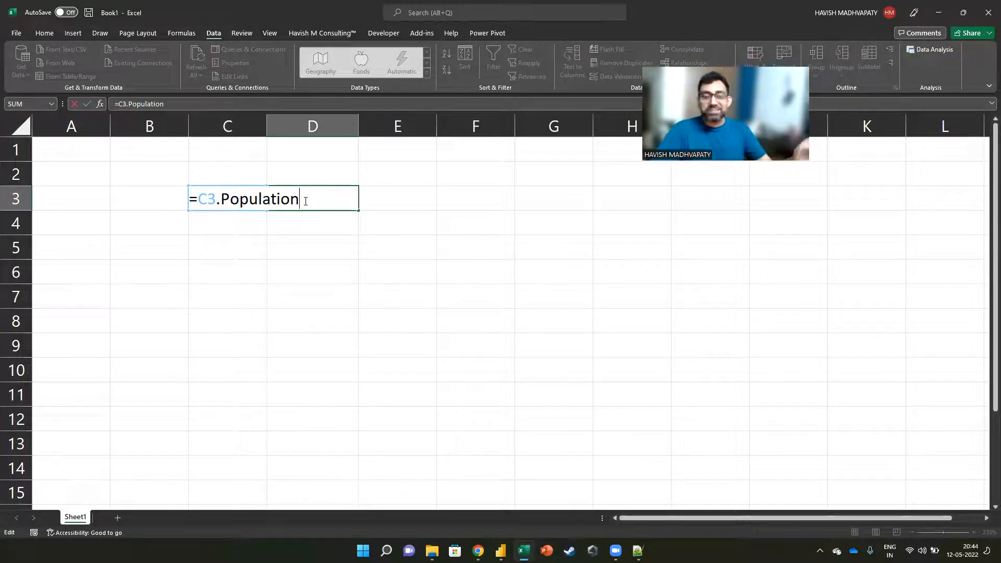
key("Return")
key("Return")
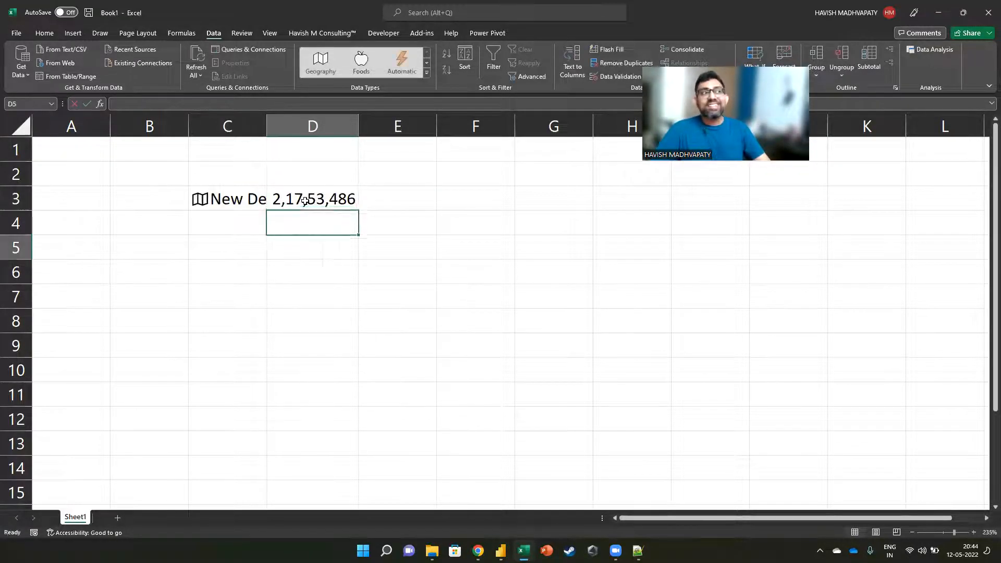
key("Left")
key("Up")
Enter 'Tata Motors' in C6 and convert it to the Stocks type as Tata Motors Limited
key("Down")
key("Down")
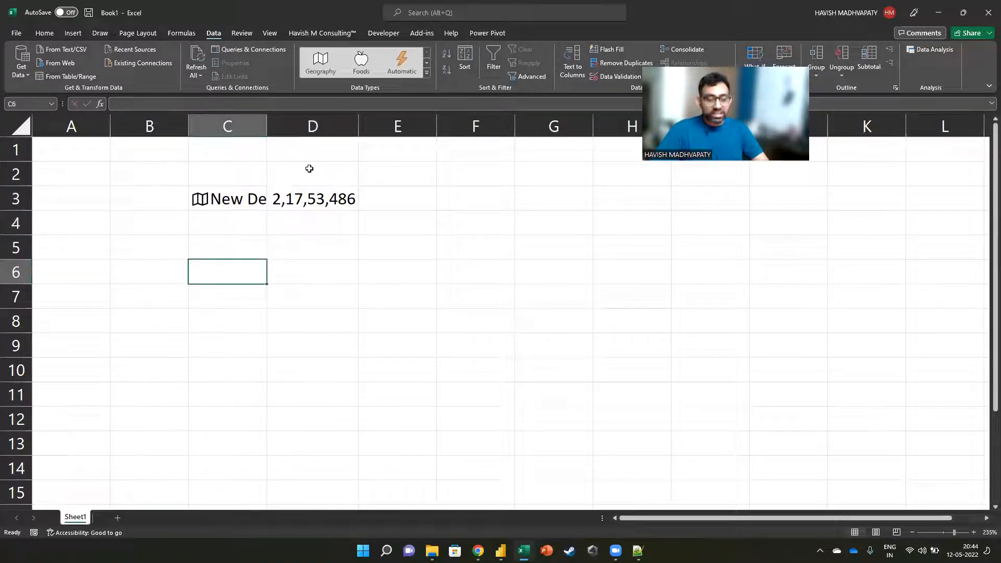
type("Tata Motors")
key("Return")
key("Up")
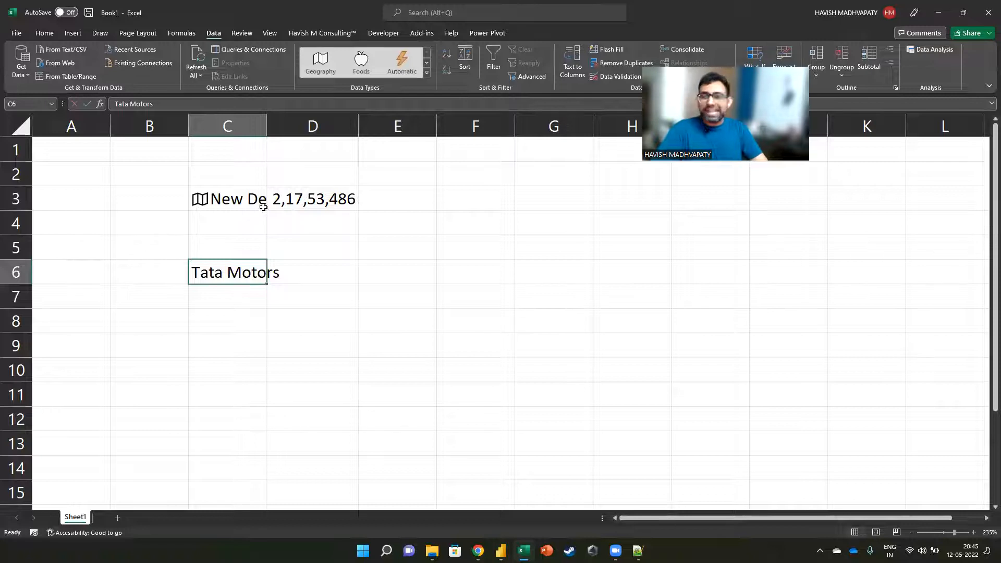
left_click(427, 73)
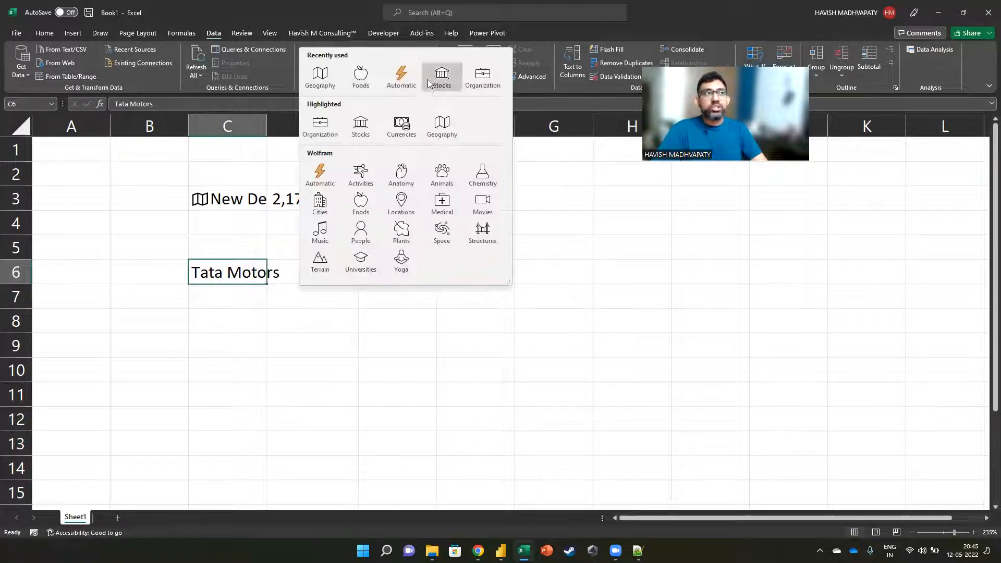
left_click(442, 78)
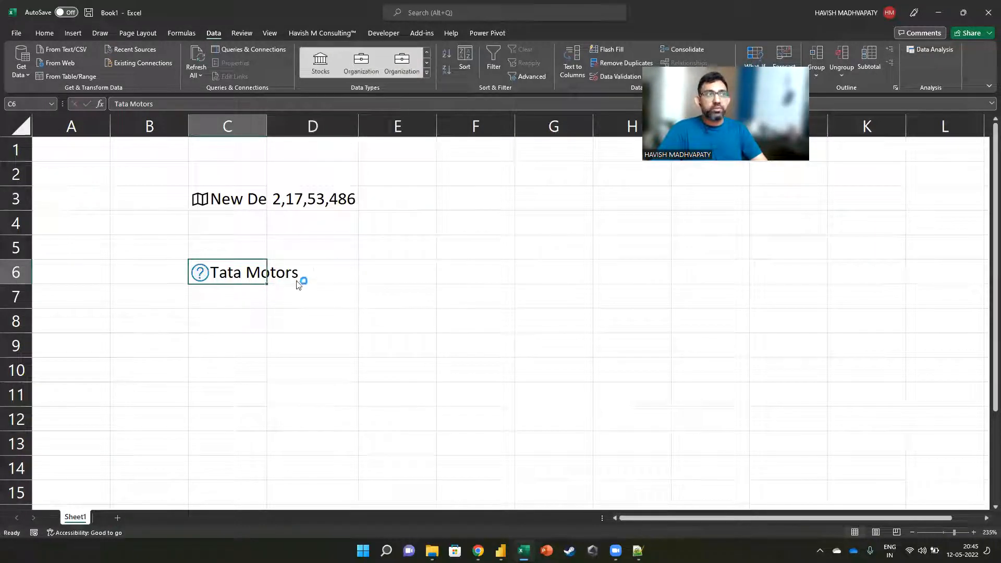
left_click(861, 276)
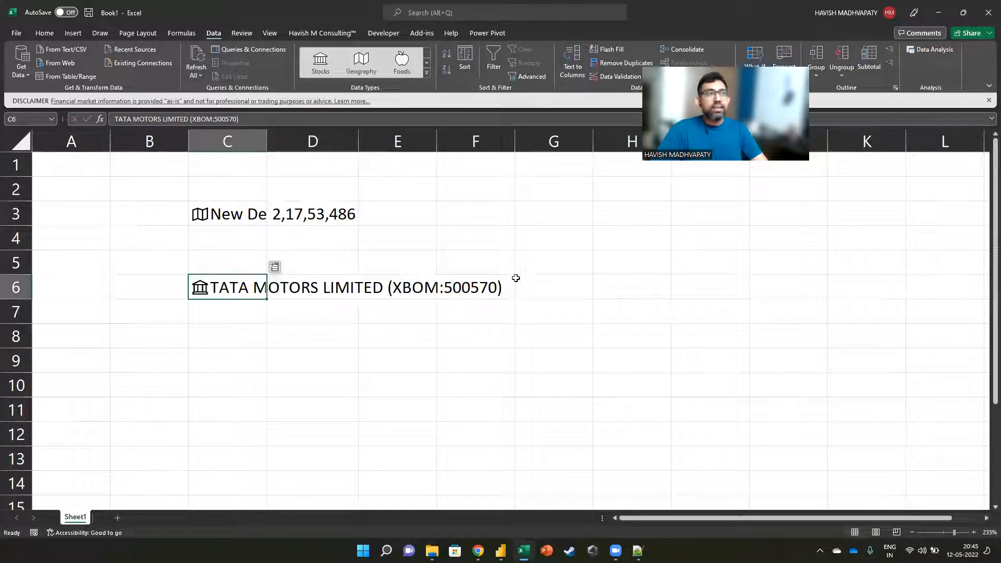
Enter =STOCKHISTORY(C6,"1-1-2020","1-1-2022",2,1,0,2,3) in H6 to spill monthly prices
left_click(629, 285)
type("=stock")
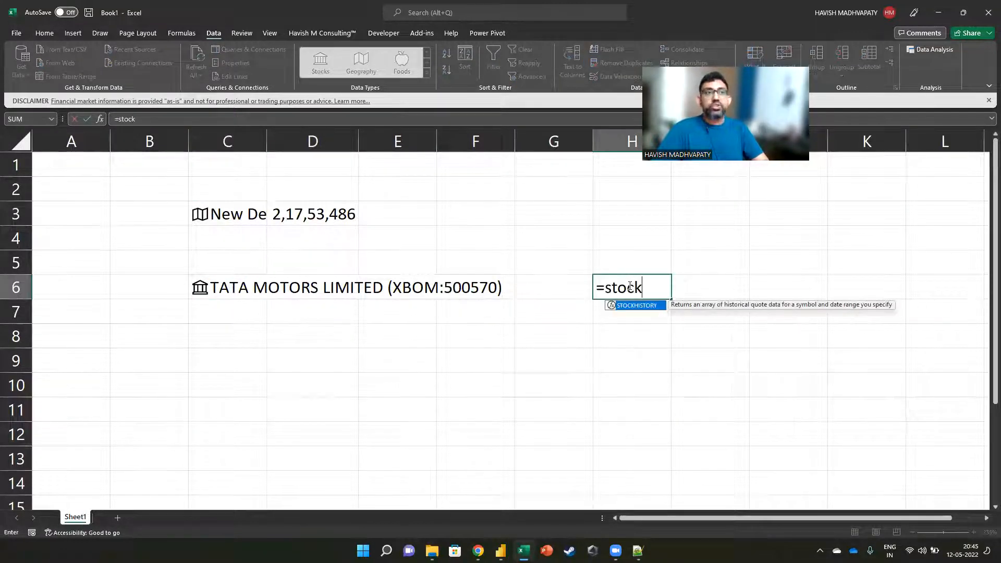
key("Tab")
key("Left")
key("Left")
key("Left")
key("Left")
key("Left")
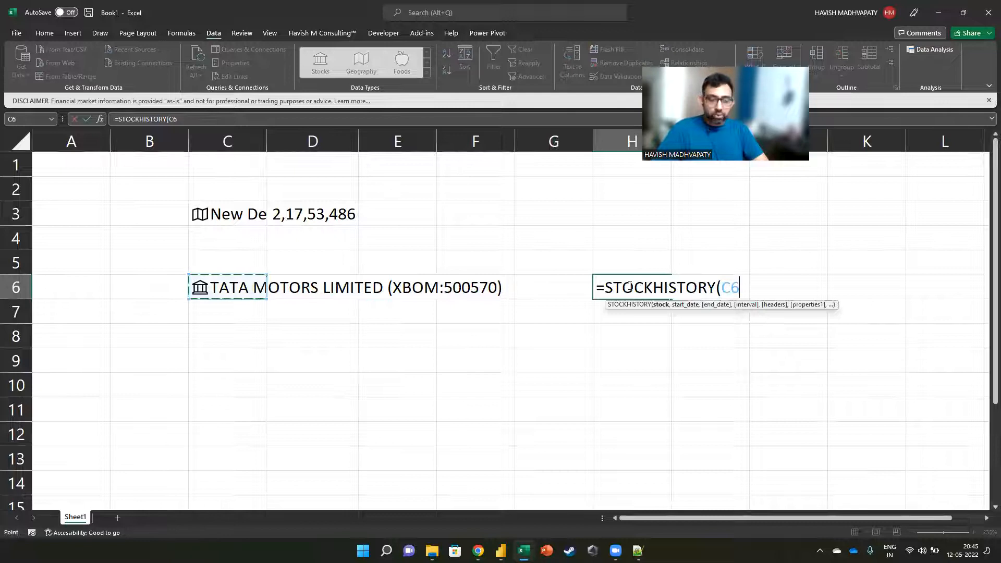
type(",")
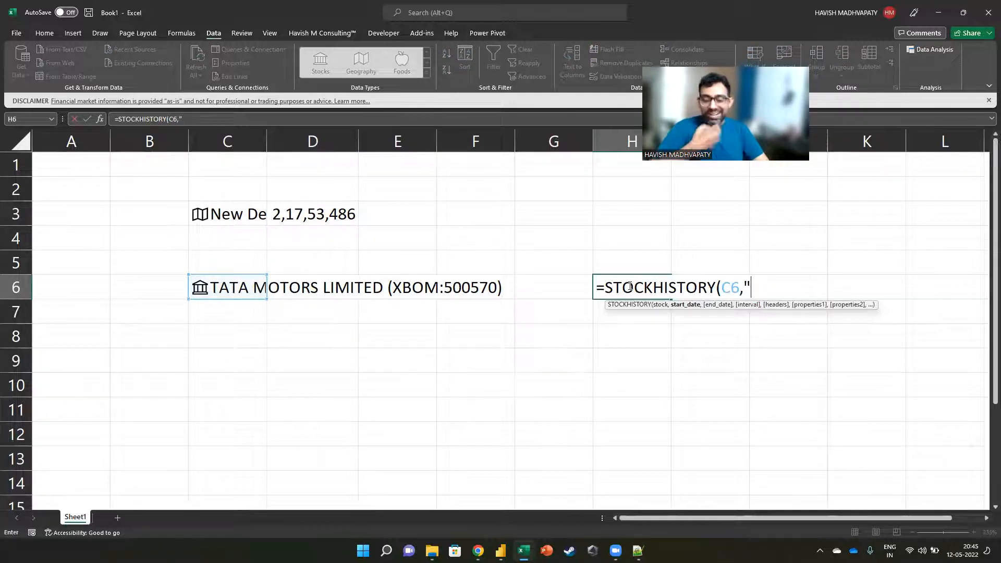
type("\"1-1-2020\",")
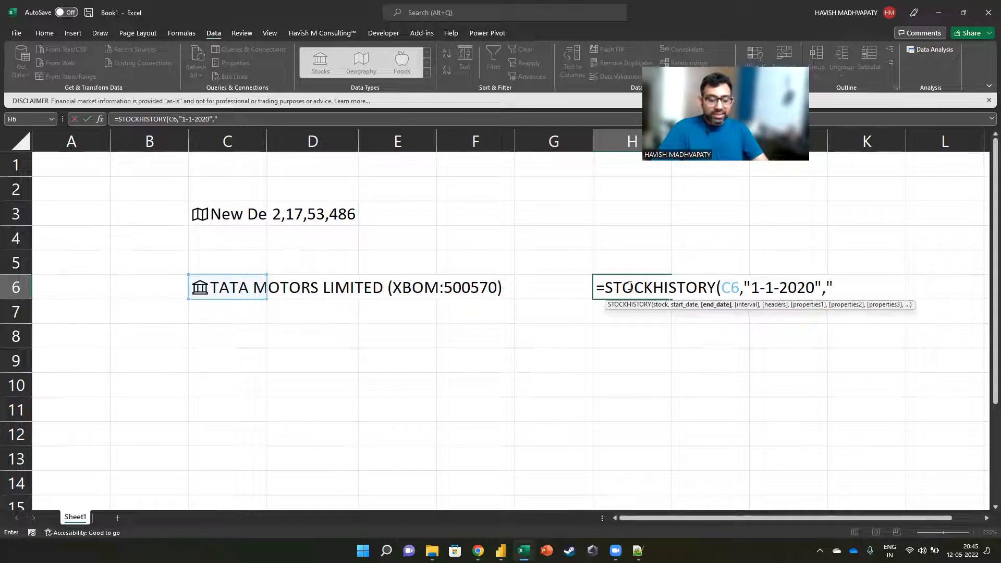
type("\"1-1-2022\",")
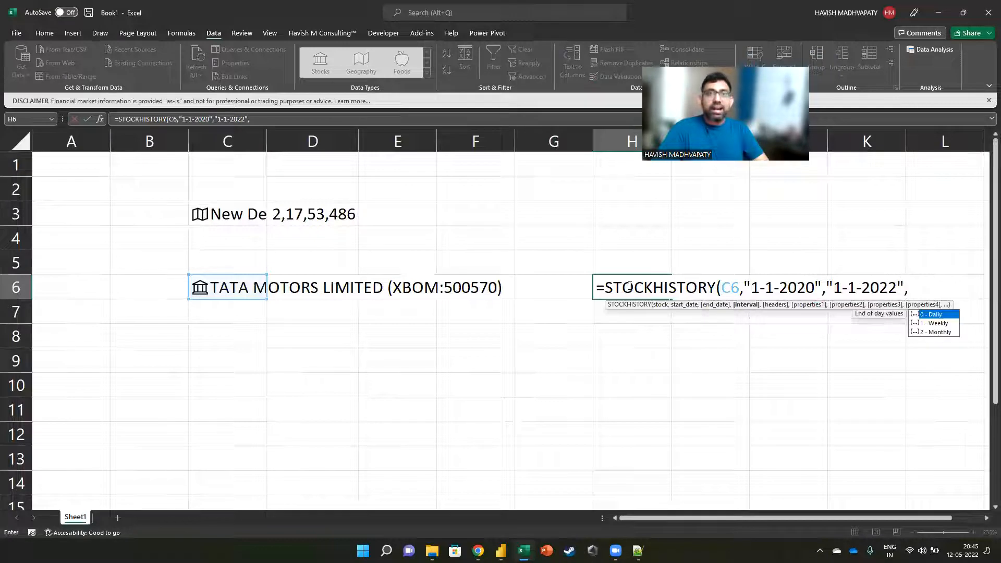
type("2,")
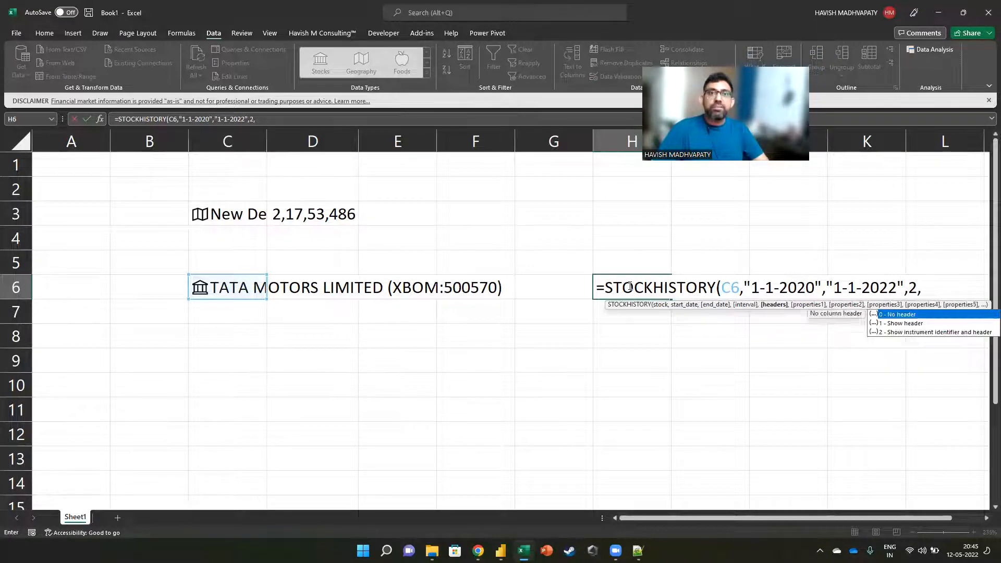
type("1,0")
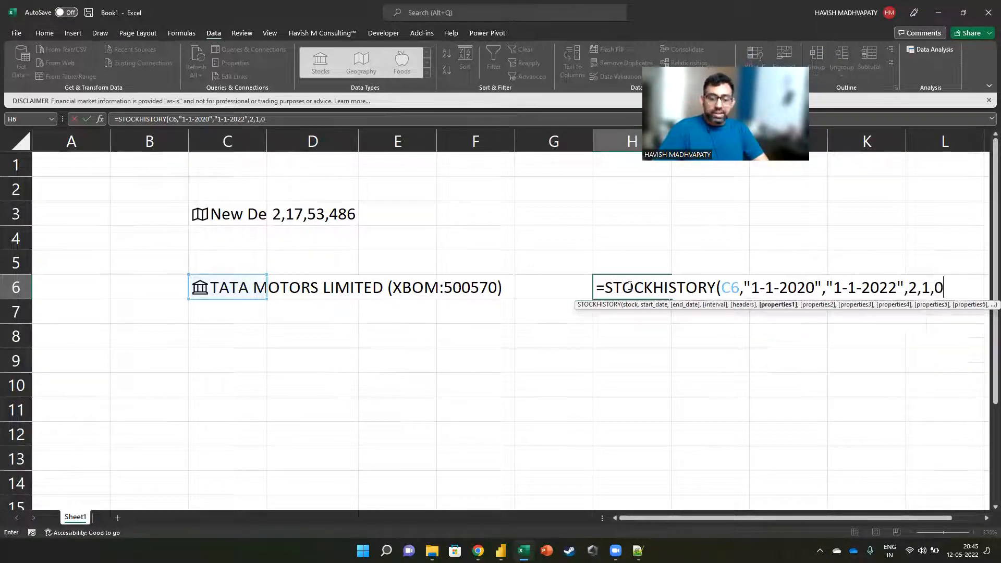
type(",2,3")
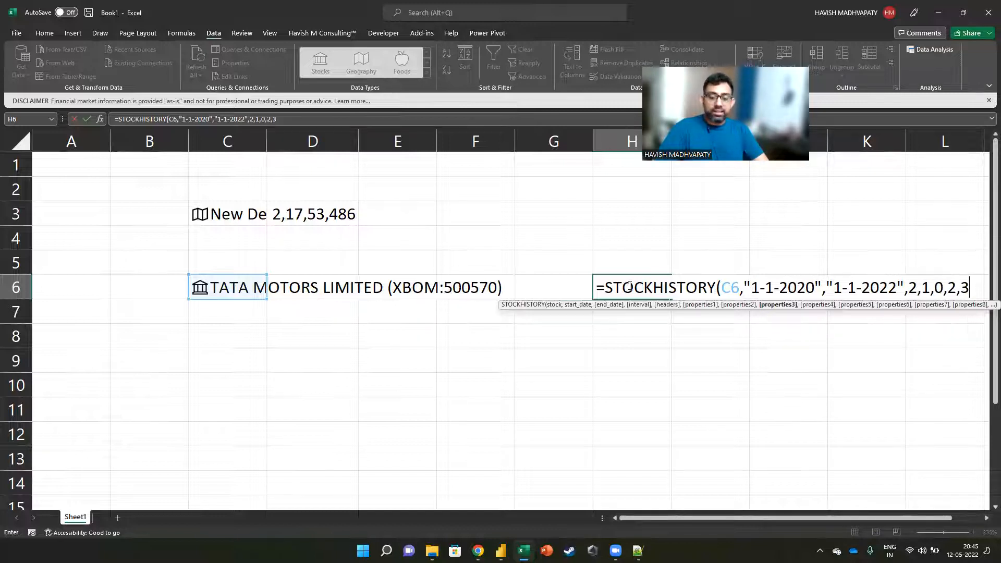
key("Return")
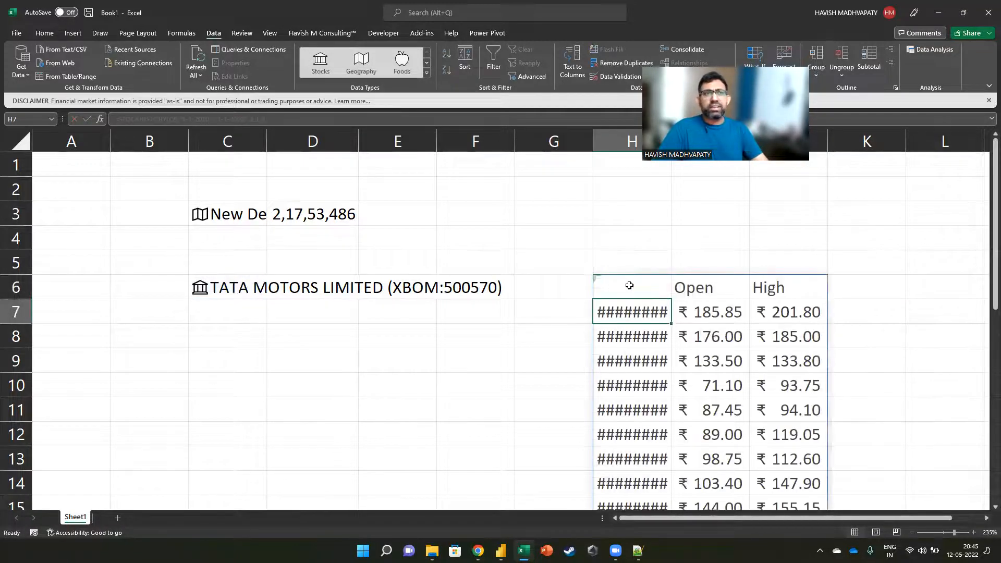
AutoFit column H so dates like 01-01-2020 display in full, then select H7
left_click(632, 143)
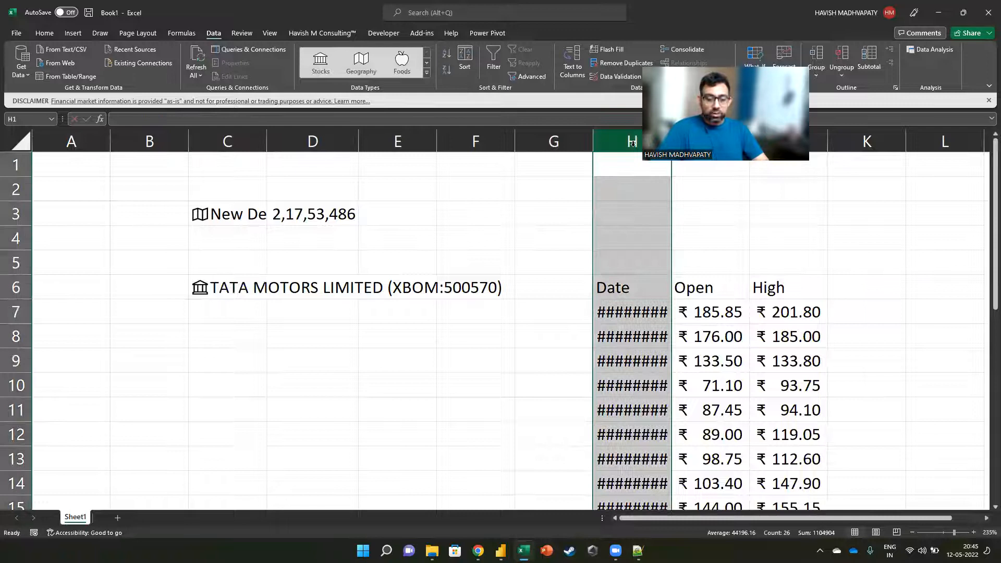
key("alt+h")
key("o")
key("i")
left_click(647, 318)
scroll(646, 319, "down", 7)
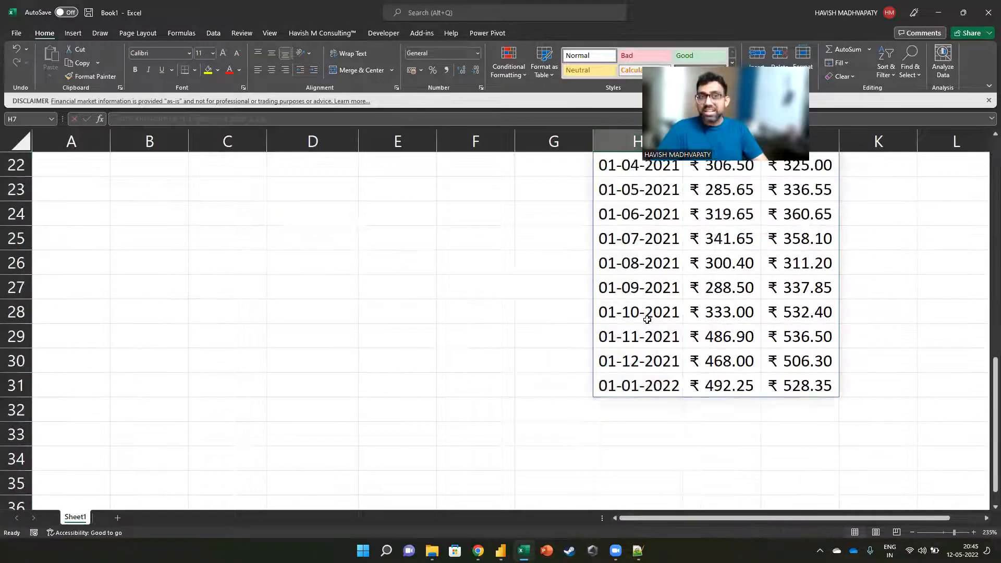
scroll(646, 319, "up", 7)
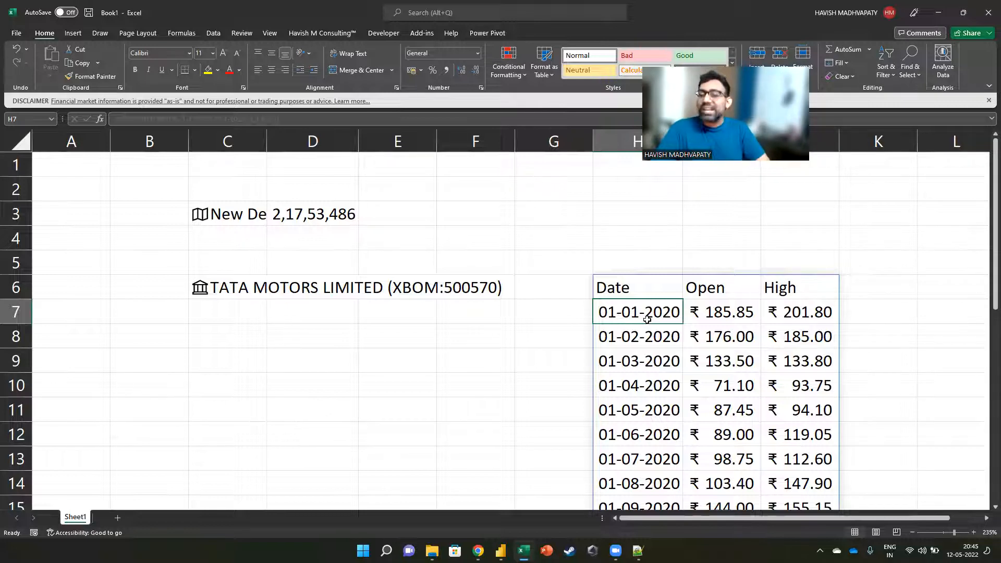
key("alt+Tab")
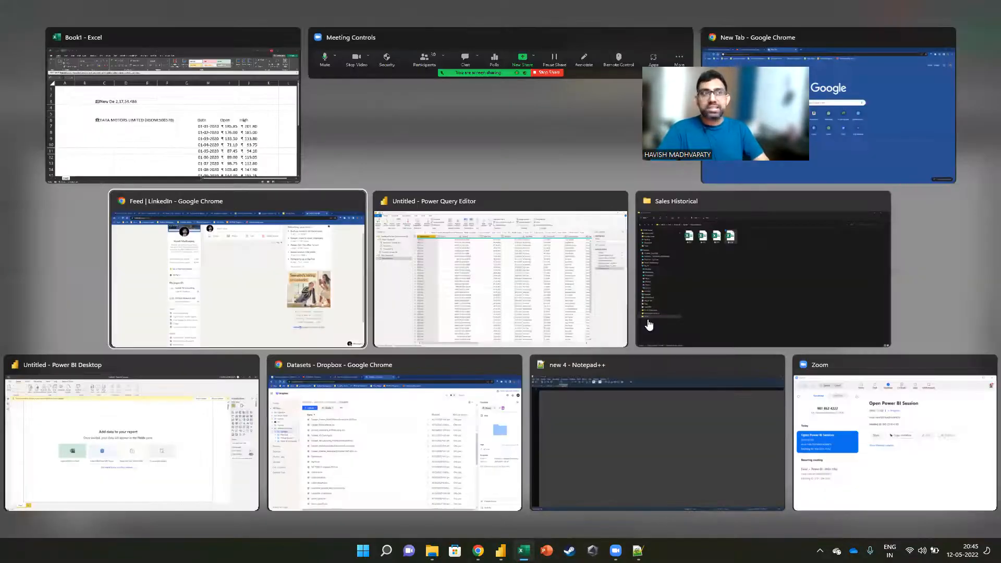
Load youtube.com/c/havishmadhvapaty in a new tab and open its full EXCEL playlist
key("ctrl+t")
type("youtube.com/c/havishmadhvapaty")
key("Return")
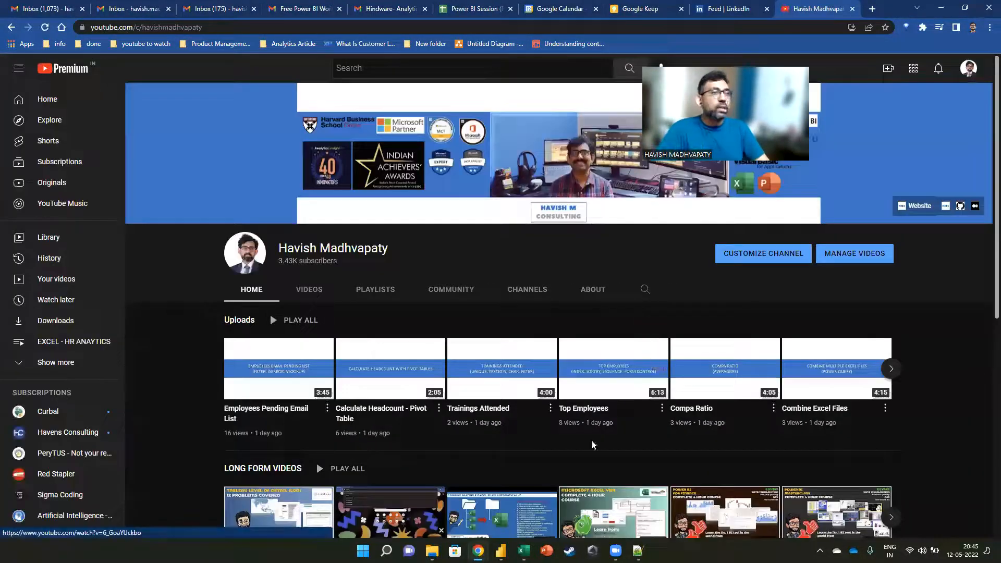
left_click(375, 289)
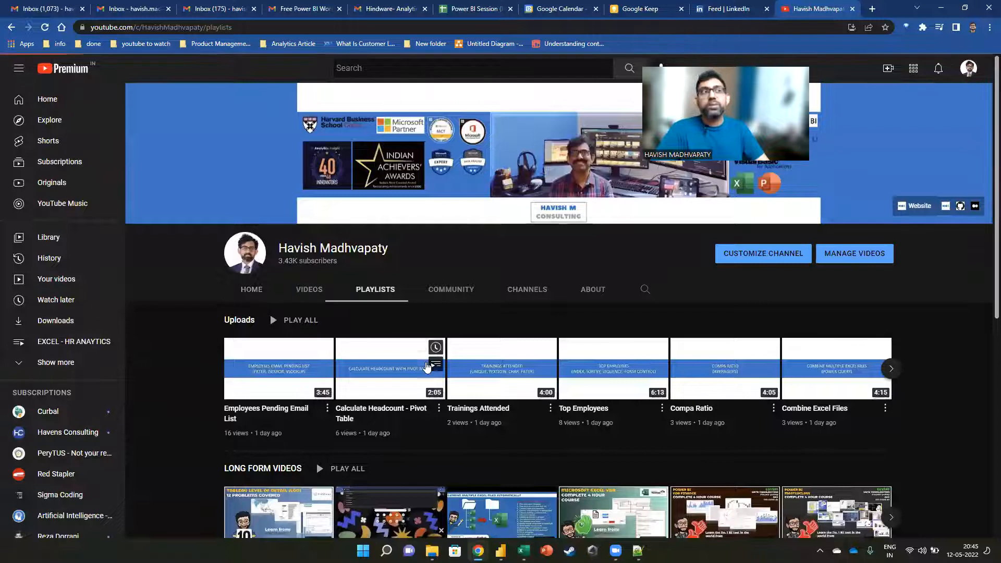
scroll(390, 338, "down", 3)
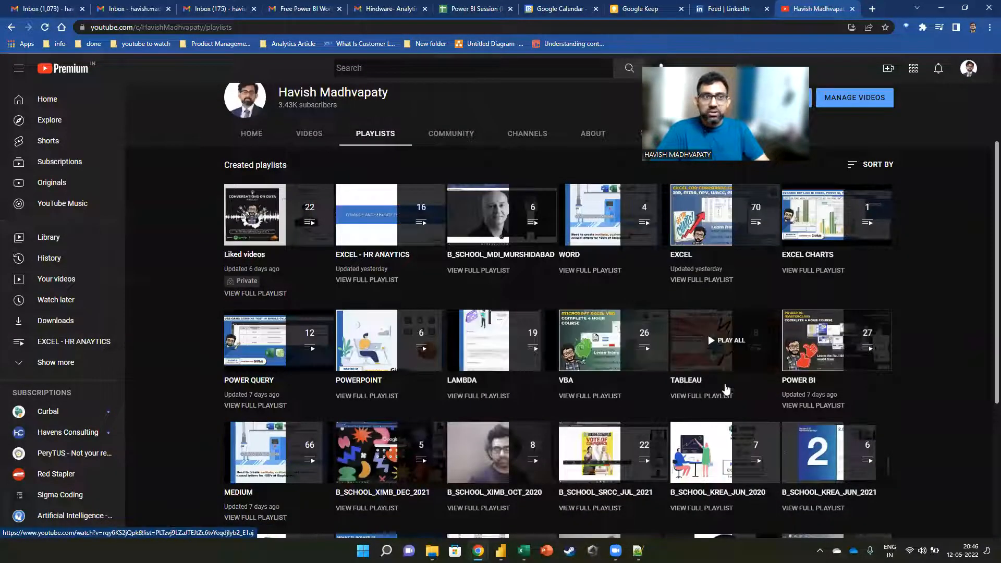
left_click(685, 280)
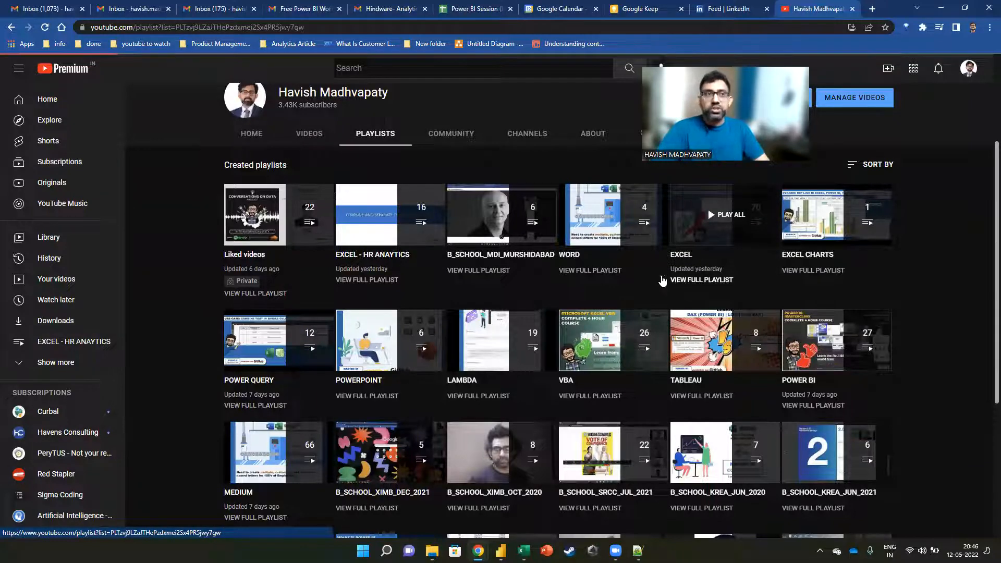
Scroll through the EXCEL playlist's 70 videos
scroll(444, 196, "down", 20)
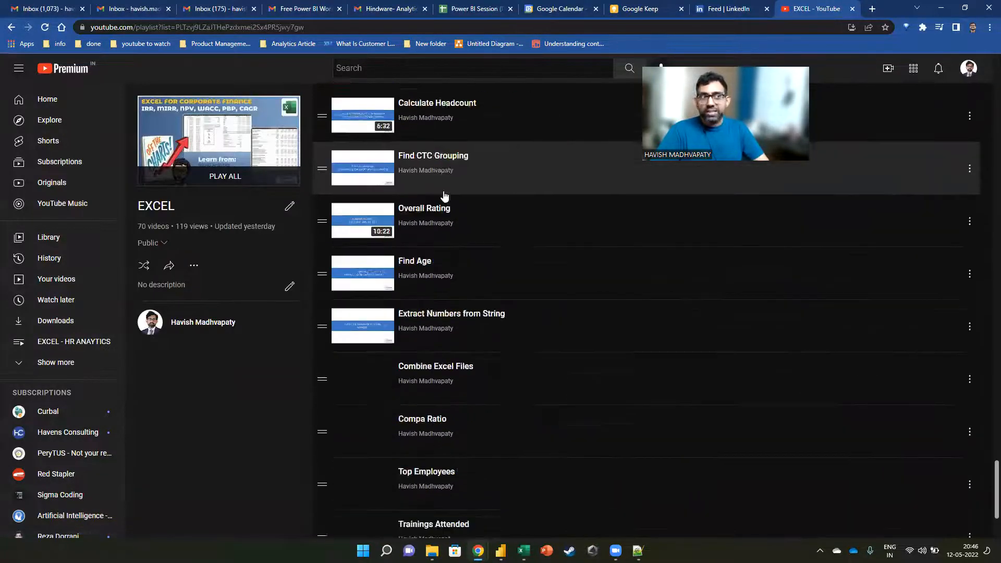
scroll(444, 196, "down", 3)
scroll(443, 210, "up", 12)
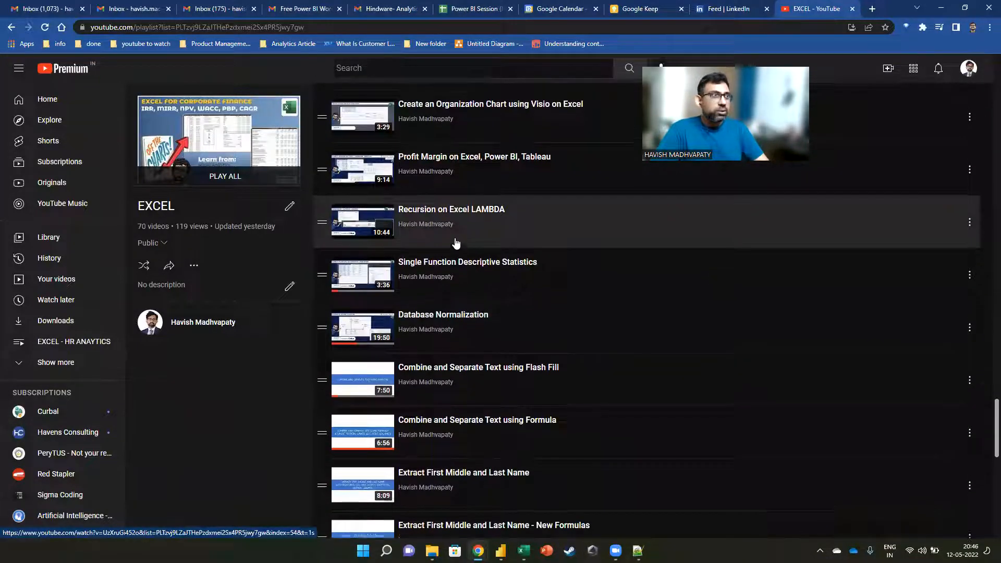
scroll(456, 242, "up", 2)
scroll(455, 243, "up", 3)
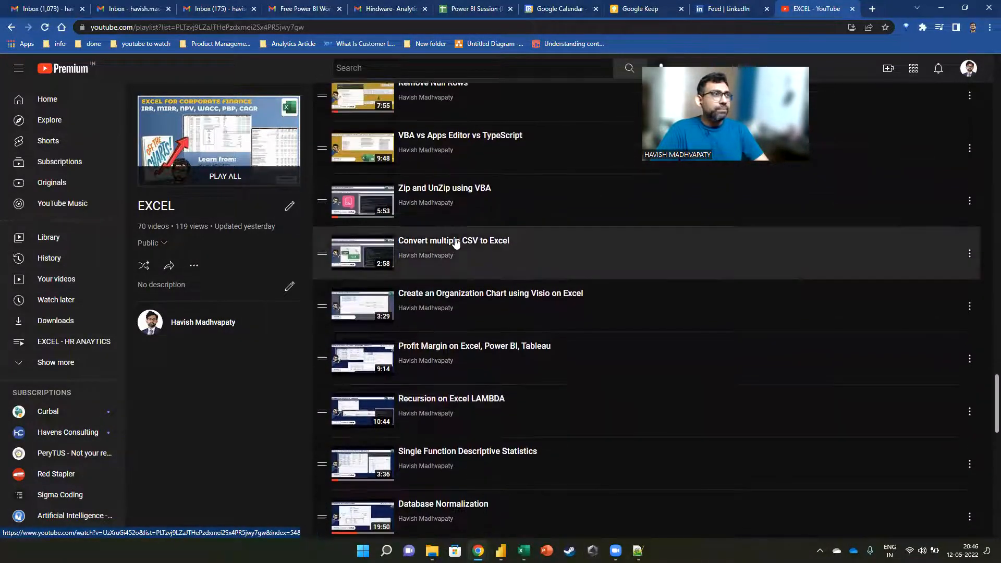
scroll(455, 243, "up", 6)
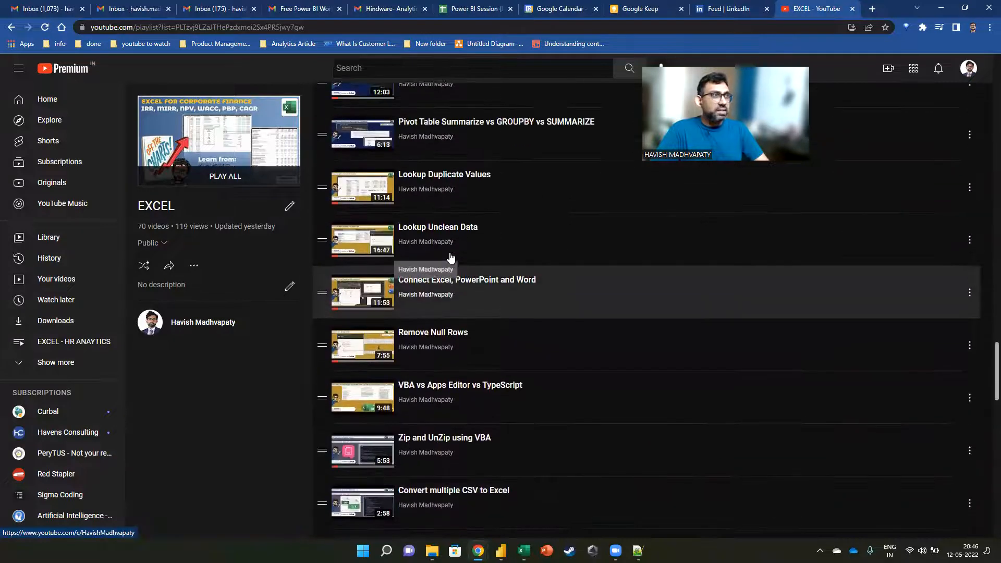
scroll(456, 262, "up", 4)
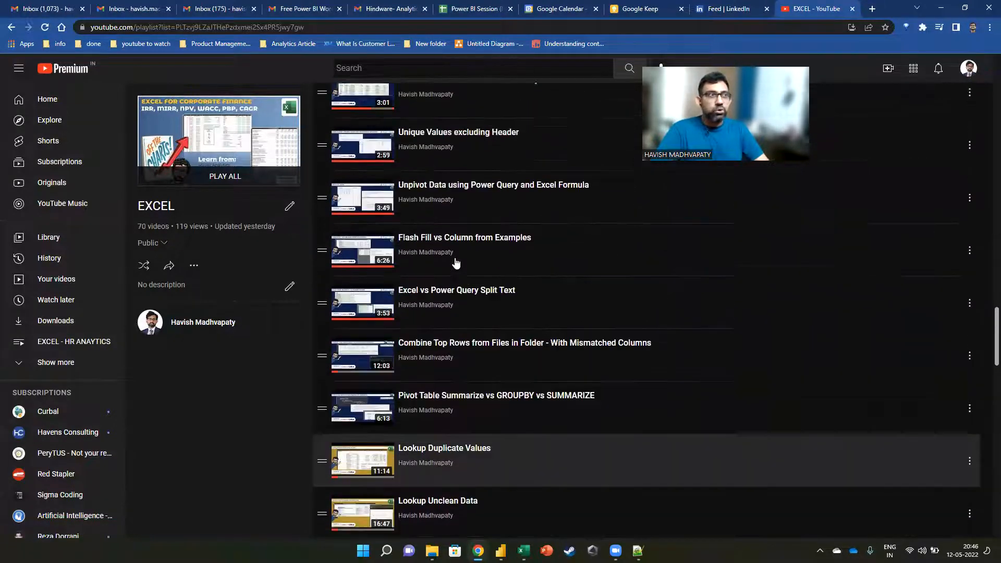
scroll(500, 286, "up", 5)
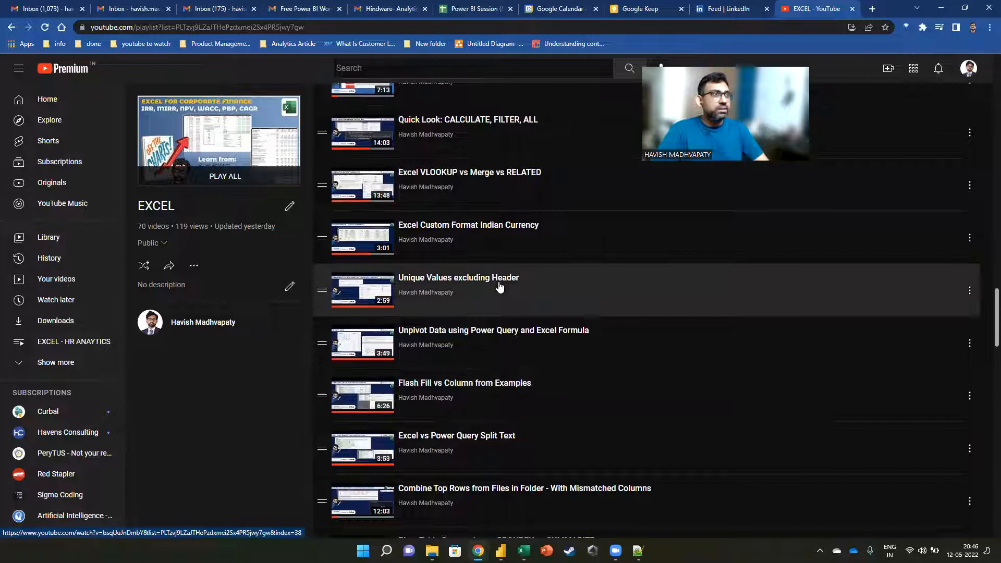
scroll(499, 286, "up", 4)
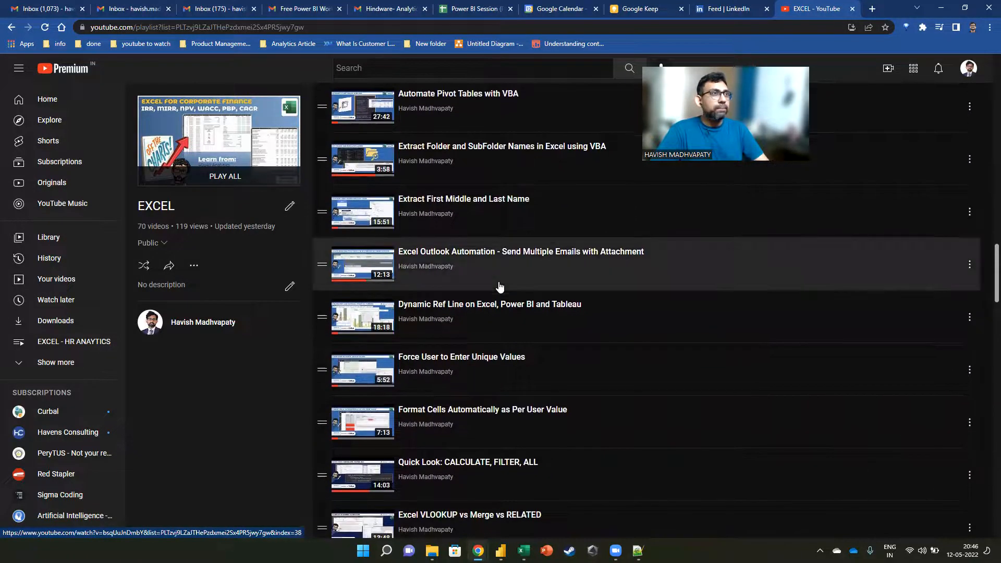
scroll(500, 286, "up", 3)
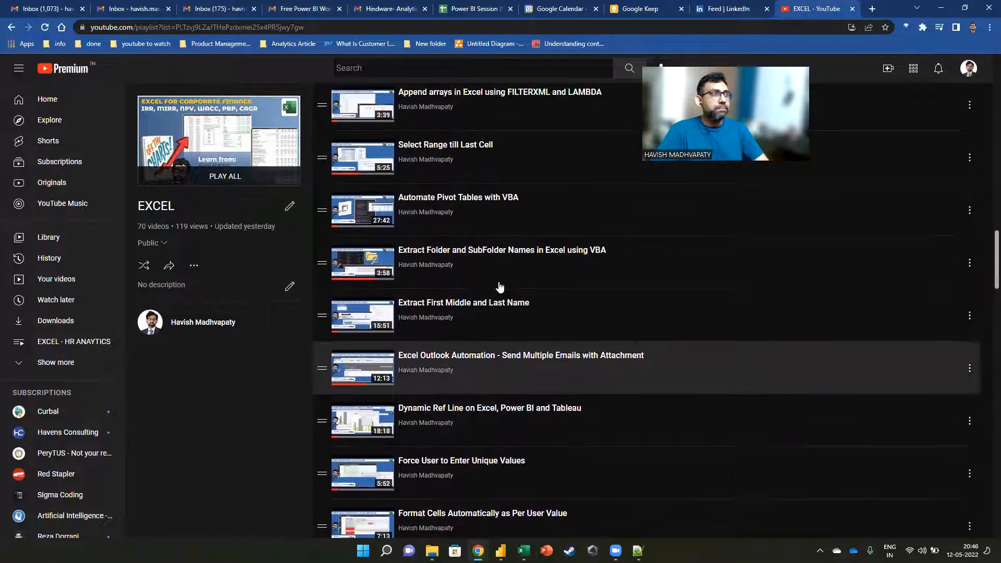
scroll(499, 286, "up", 2)
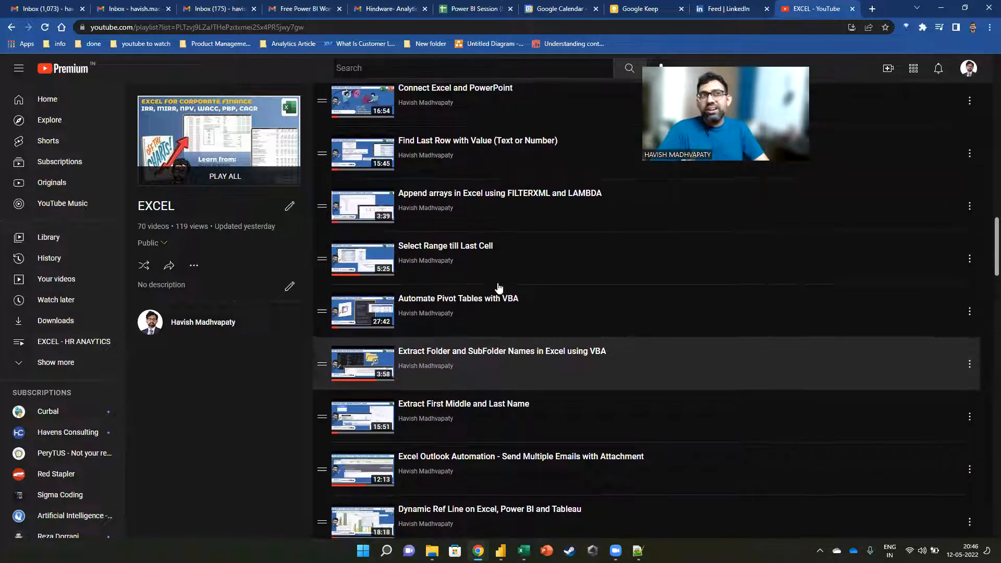
scroll(493, 292, "up", 5)
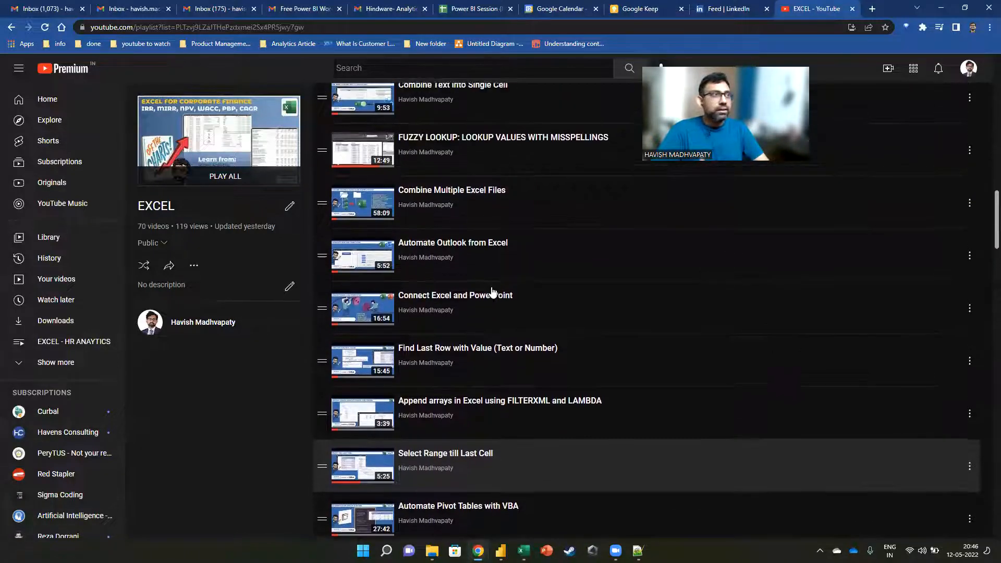
scroll(493, 291, "up", 3)
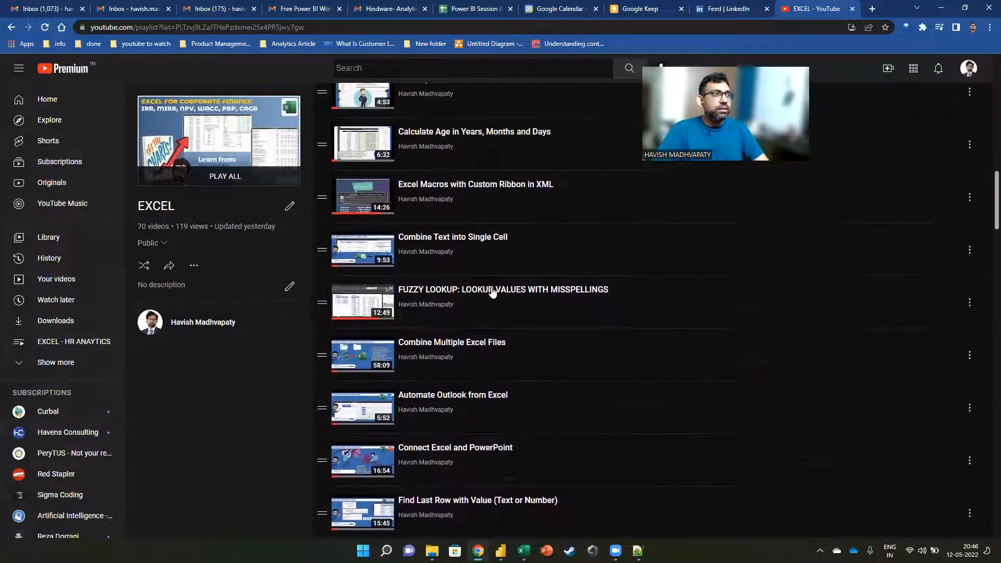
scroll(493, 291, "up", 1)
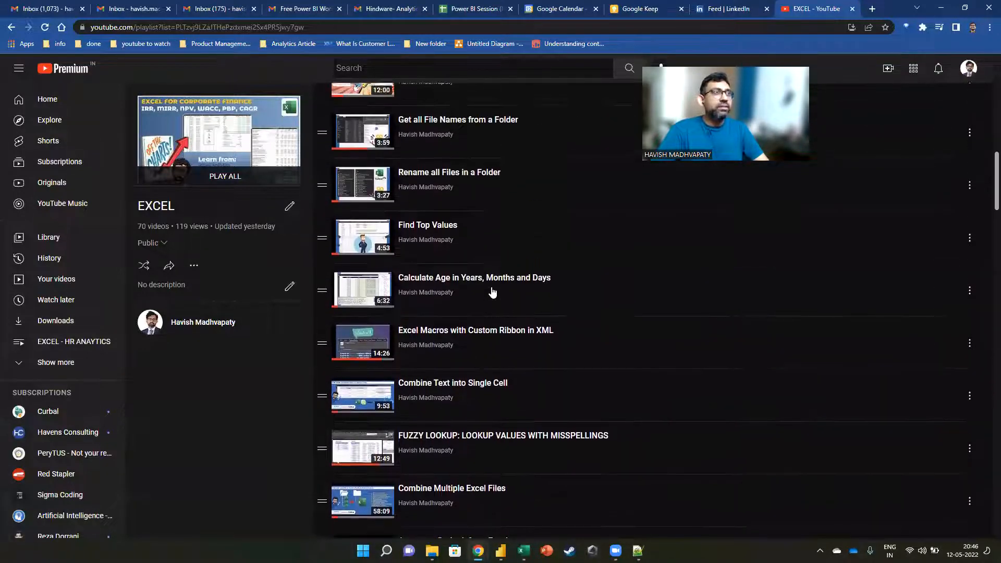
Play the Calculate Age in Years, Months and Days video and pause it
left_click(489, 297)
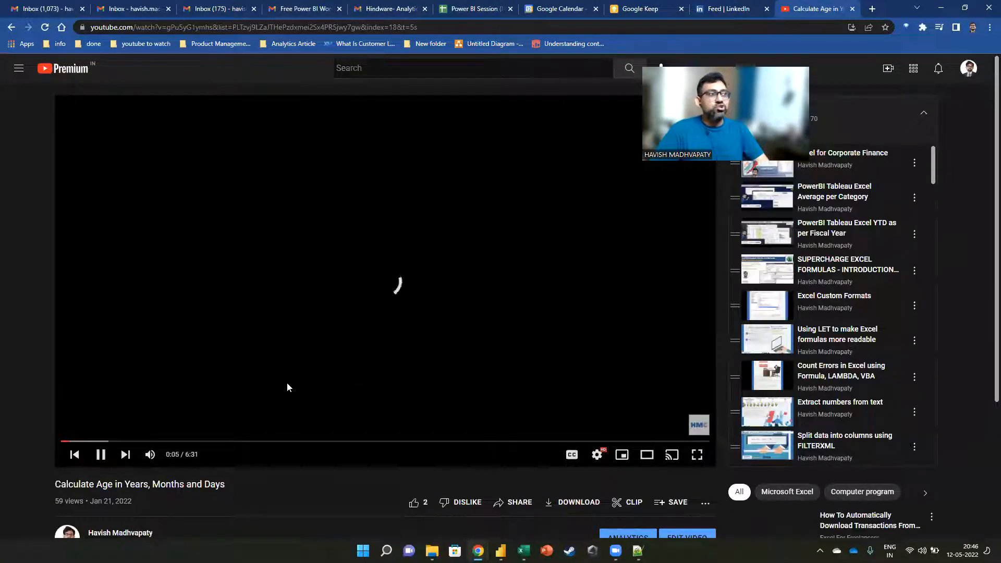
key("Right")
key("Right")
key("Right")
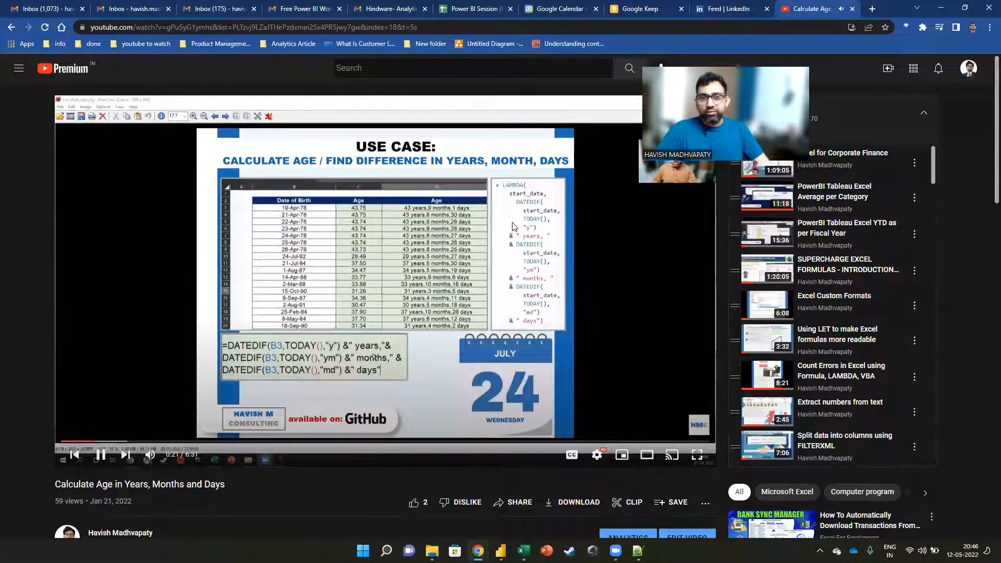
left_click(508, 233)
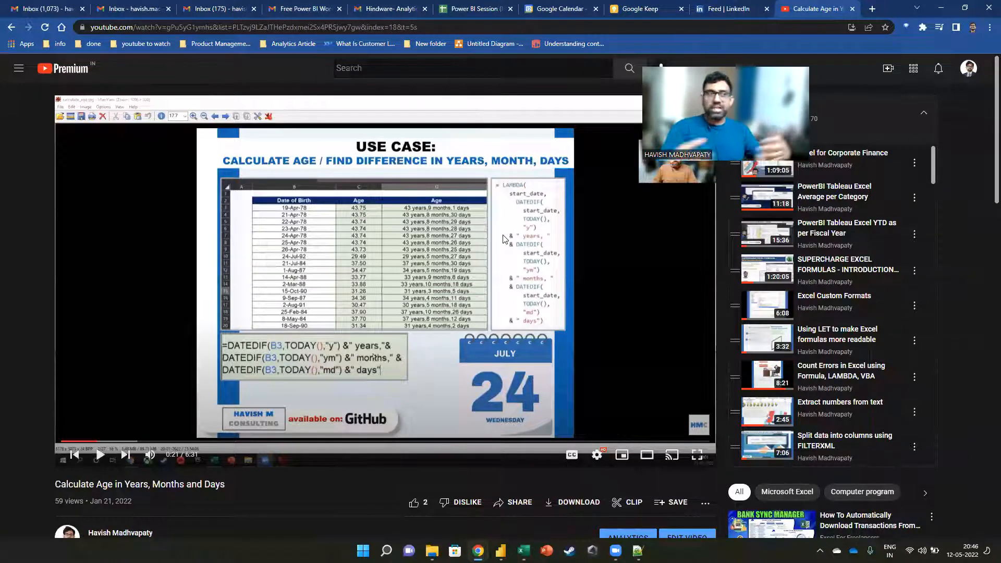
Skip ahead through the DATEDIF and LAMBDA sections, then rewind to the filled Age columns
key("l")
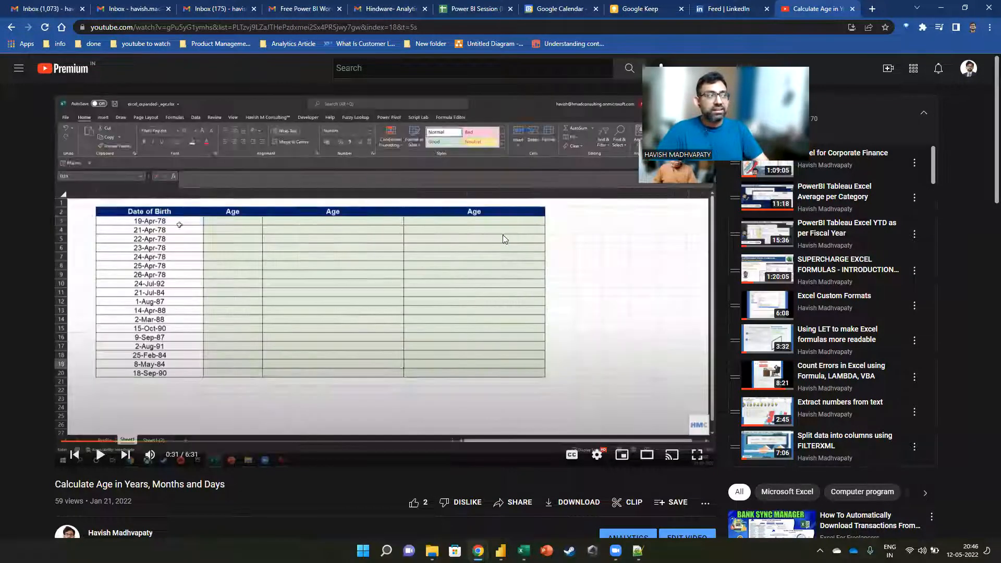
key("Right")
key("Right")
key("Right")
key("Right")
key("Right")
key("Right")
key("Right")
key("Right")
key("Right")
key("Right")
key("Right")
key("Right")
key("Right")
key("Right")
key("Right")
key("Right")
key("Right")
key("Right")
key("Right")
key("Right")
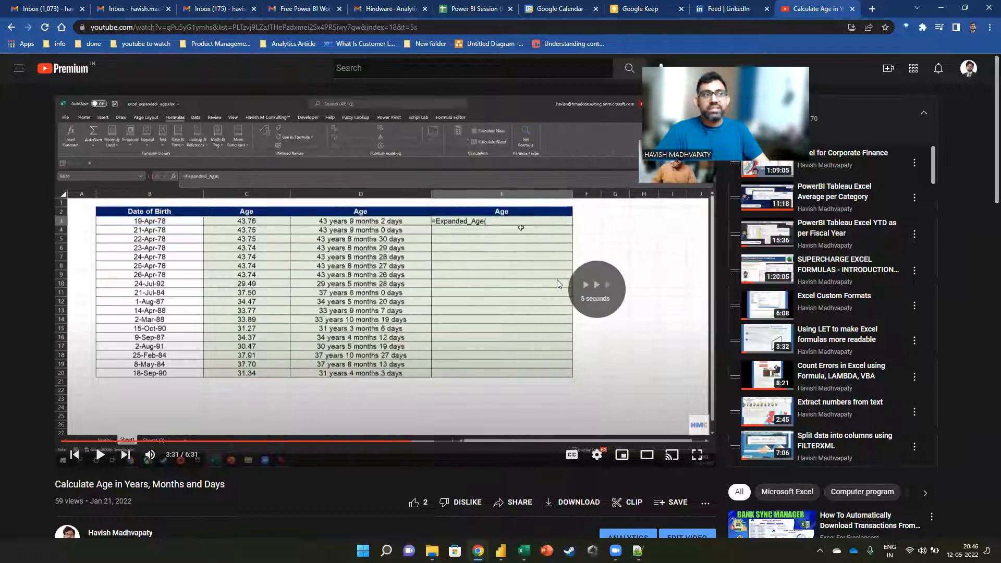
key("Right")
key("Right")
key("Right")
key("Right")
key("Right")
key("Right")
key("Right")
key("Right")
key("Right")
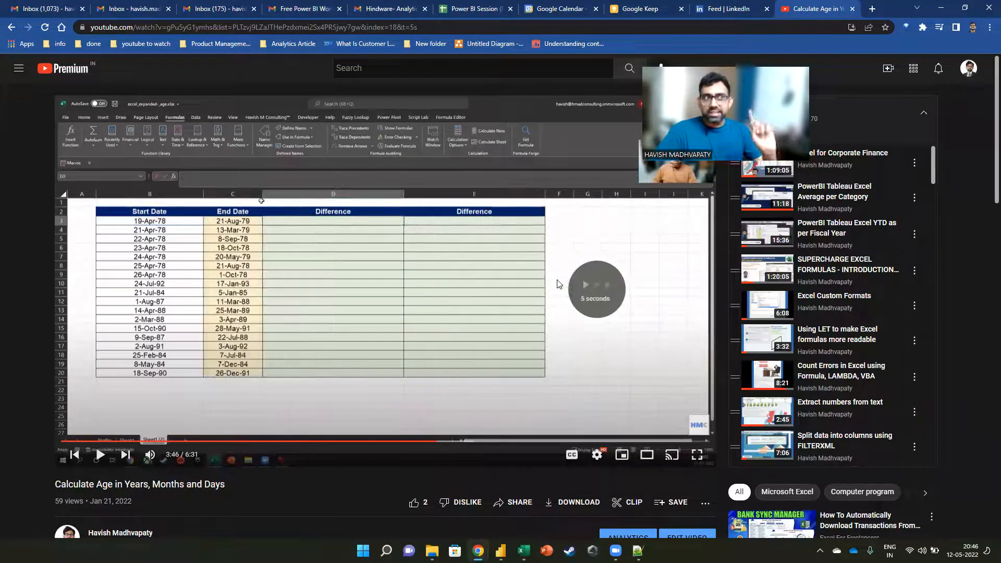
key("Right")
key("Right")
key("Right")
key("Right")
key("Right")
key("Right")
key("Right")
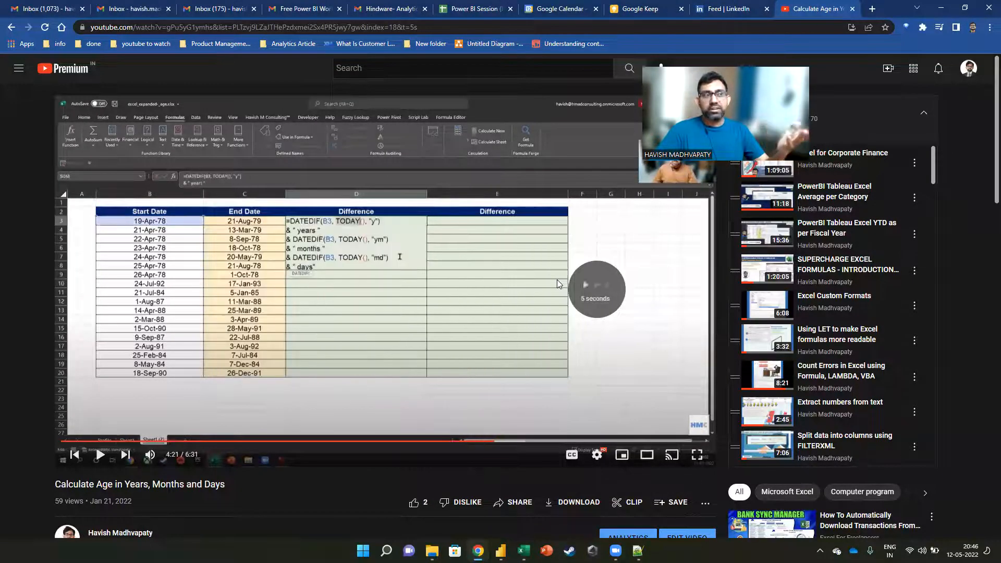
key("Right")
key("Right")
key("Right")
key("Right")
key("Right")
key("Right")
key("Right")
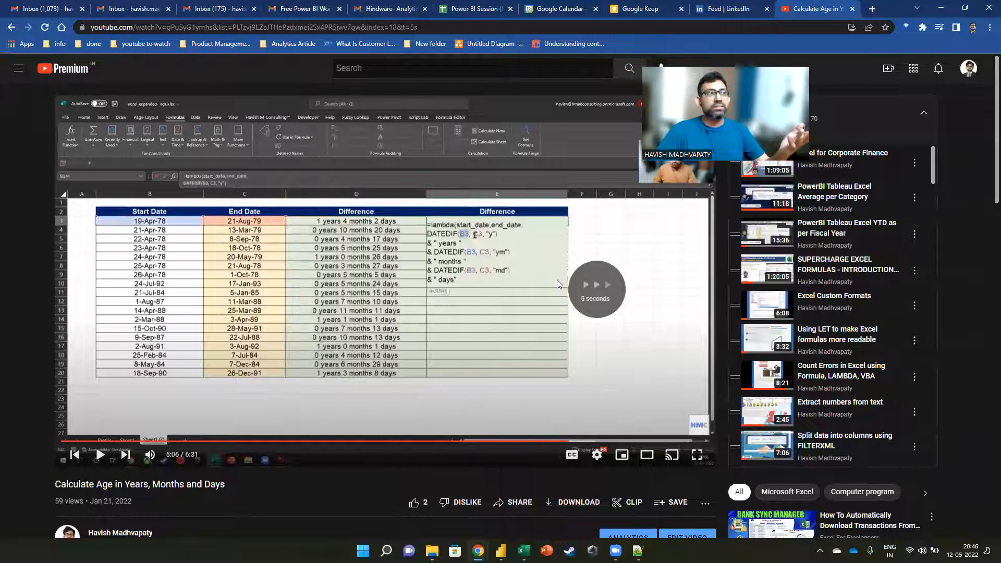
key("Right")
key("Right")
key("Right")
key("Right")
key("Right")
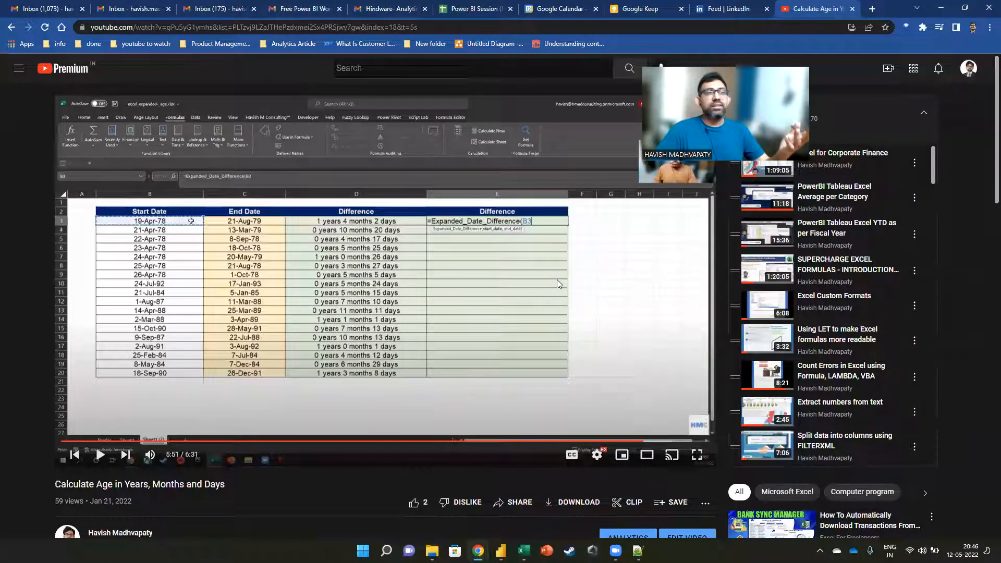
key("Right")
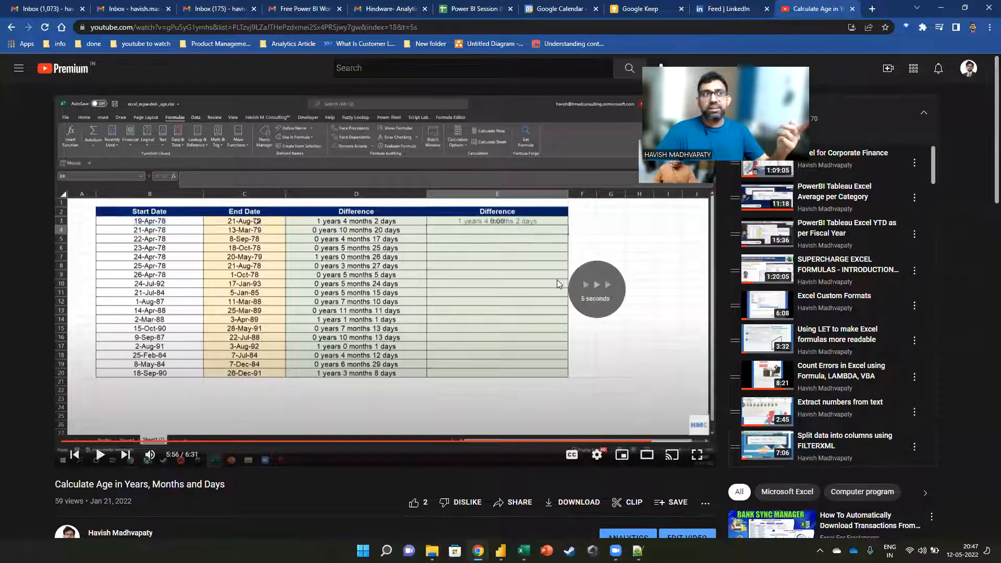
key("Left")
key("Left")
key("Left")
key("Left")
key("Left")
key("Left")
key("Left")
key("Left")
key("Left")
key("Left")
key("Left")
key("Left")
key("Left")
key("Left")
key("Left")
key("Left")
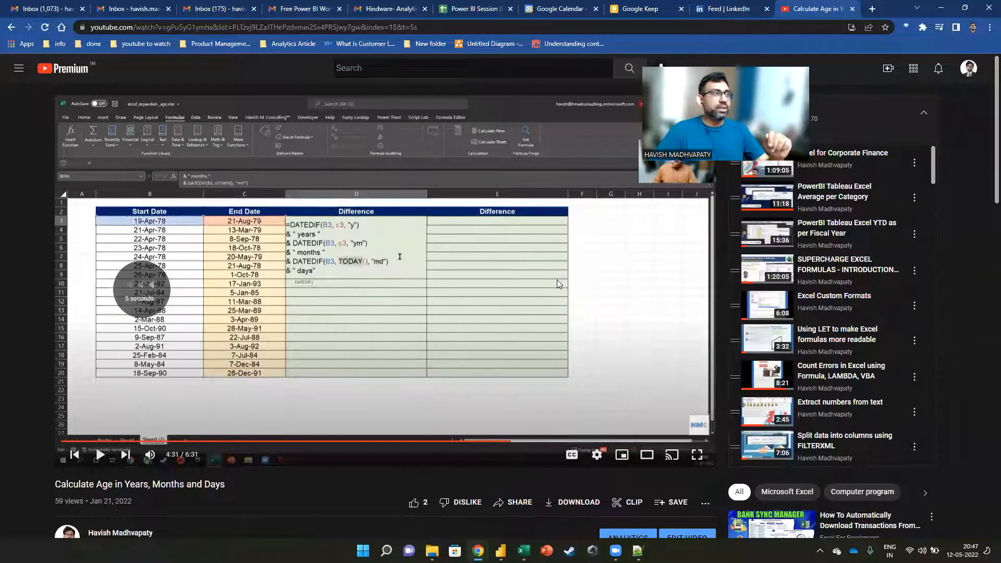
key("Left")
key("Left")
key("Left")
key("Left")
key("Left")
key("Left")
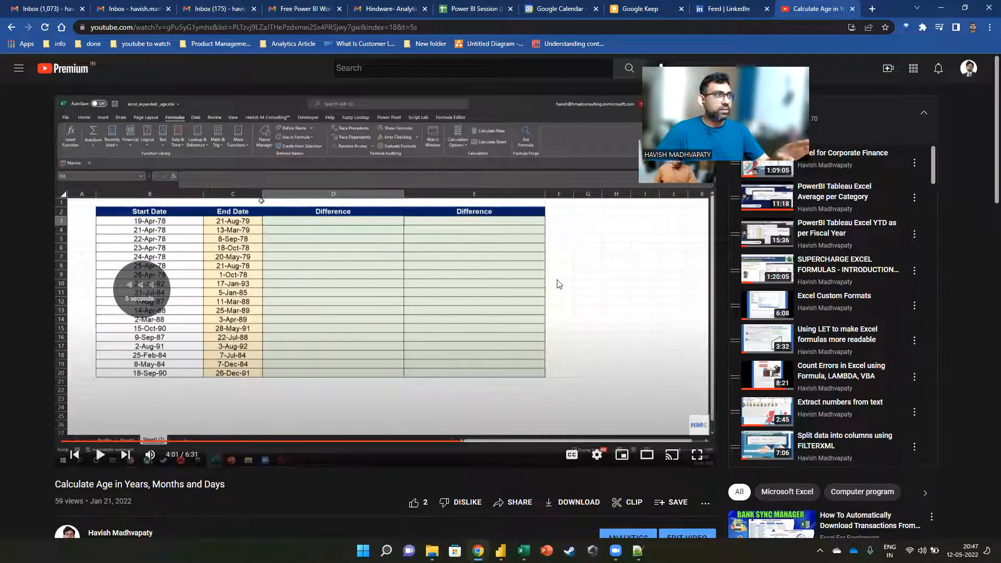
key("Left")
key("Left")
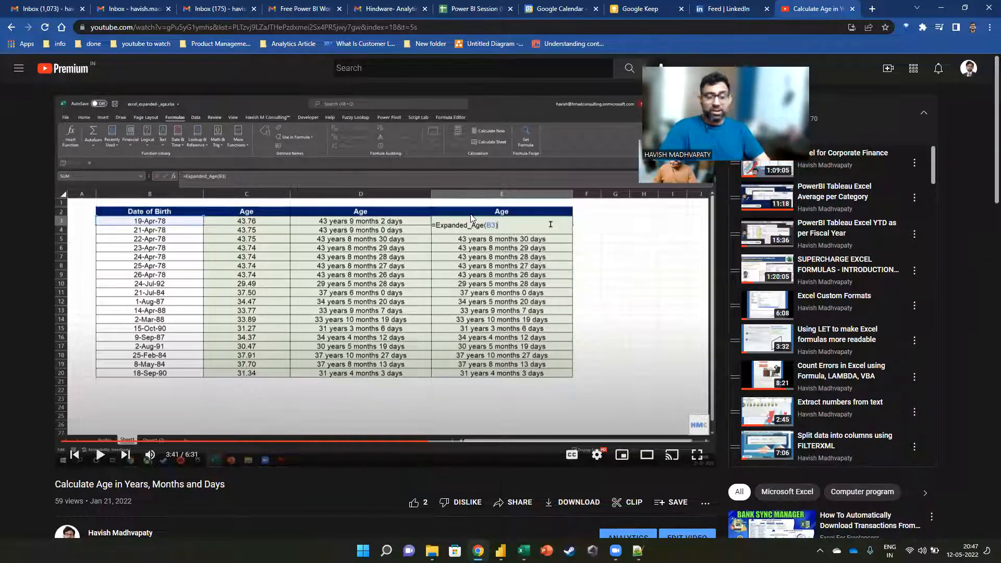
Return to the EXCEL playlist, close the miniplayer and scroll back up the list
left_click(13, 29)
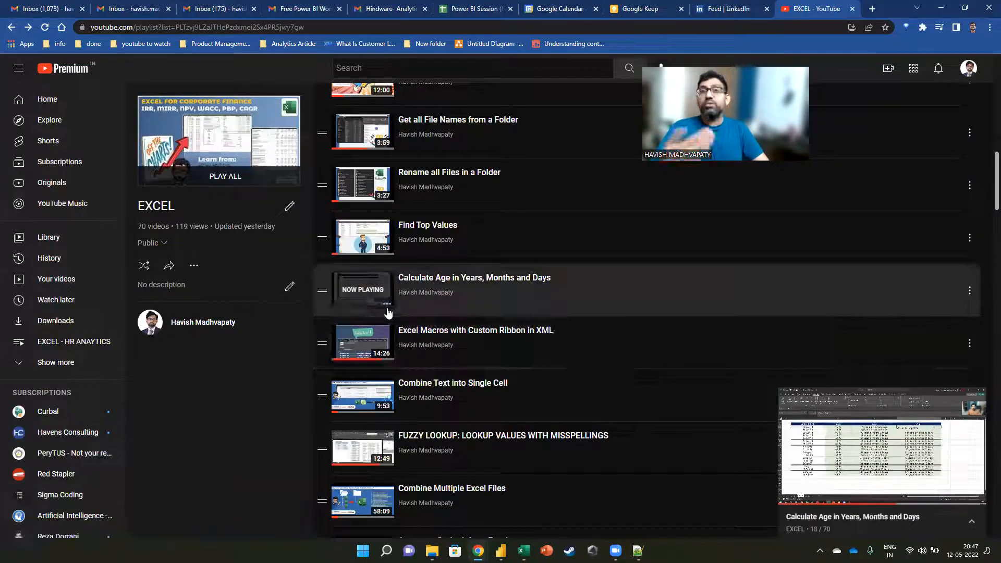
left_click(979, 397)
scroll(521, 292, "down", 20)
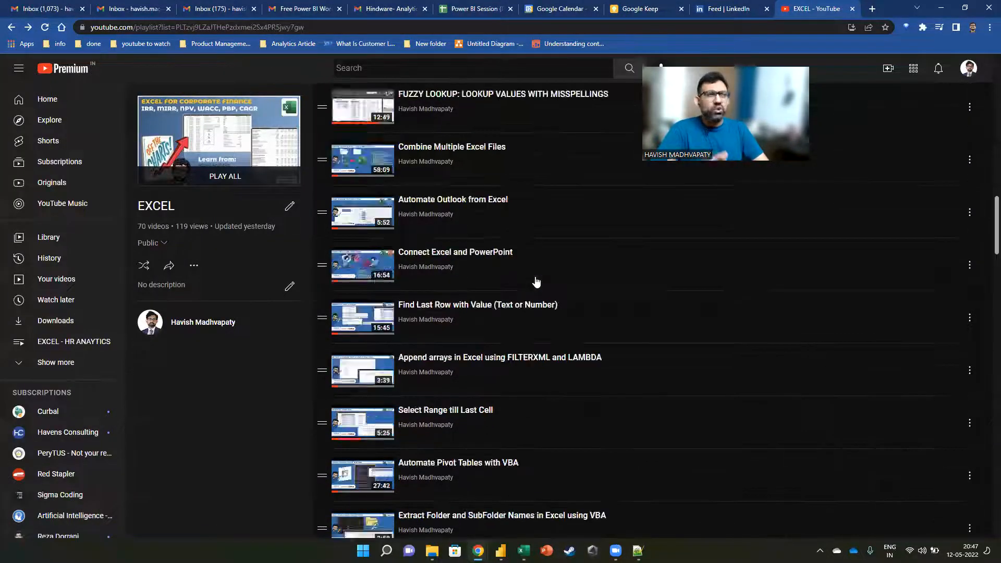
scroll(508, 306, "up", 12)
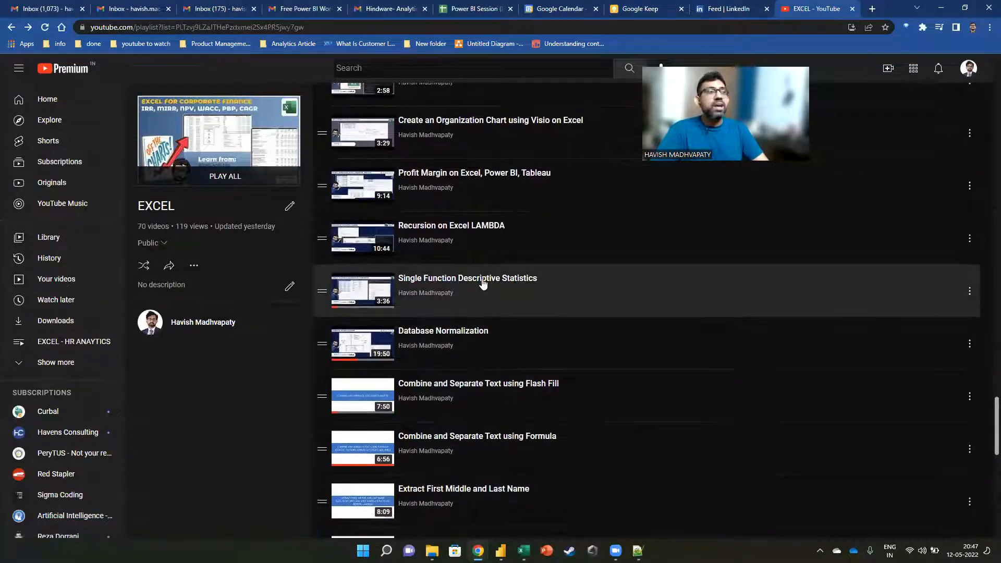
scroll(483, 284, "up", 4)
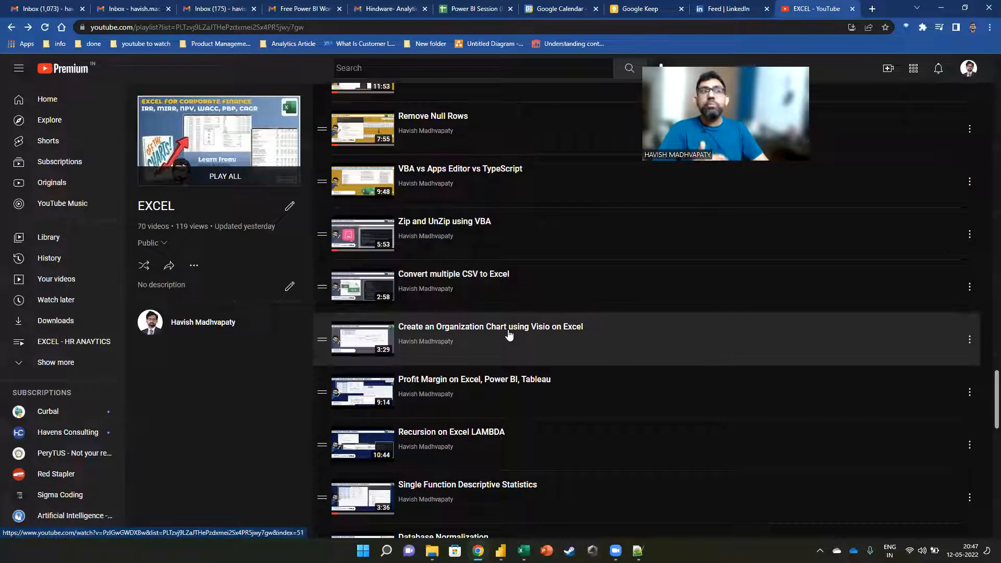
scroll(469, 299, "up", 7)
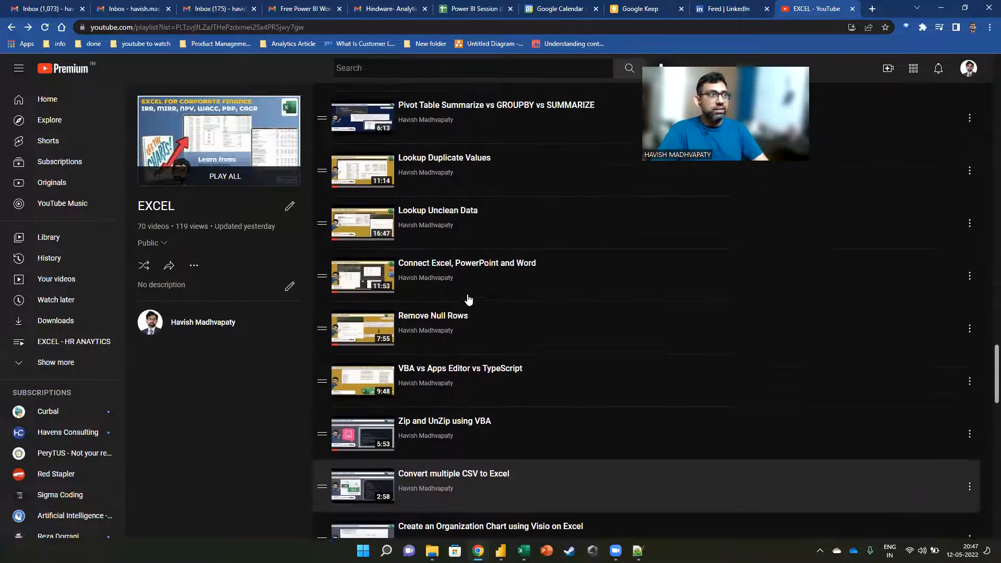
scroll(468, 298, "up", 5)
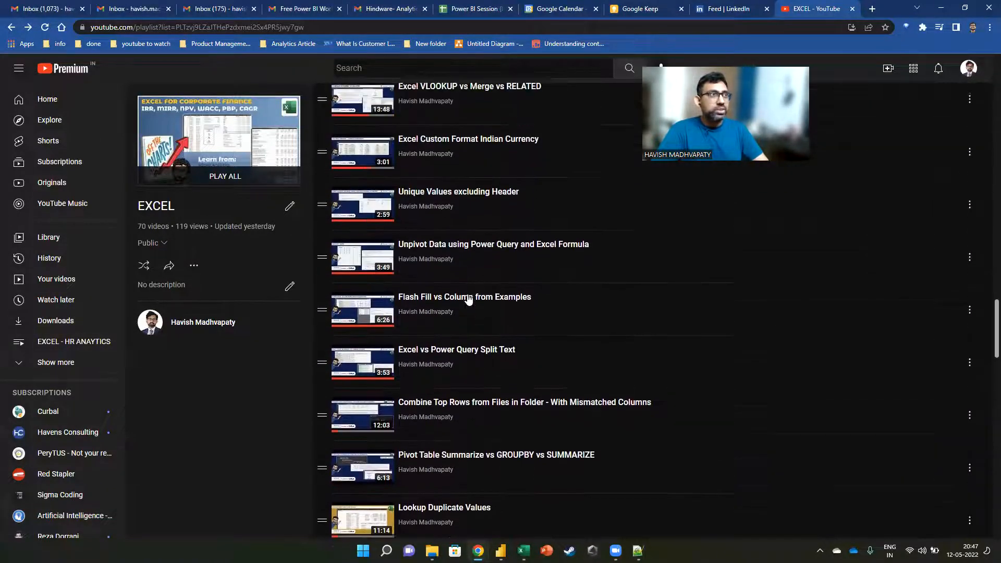
Find the Automate Outlook from Excel video via 'outlook', open and pause it, then head back to Excel
key("ctrl+f")
type("outlook")
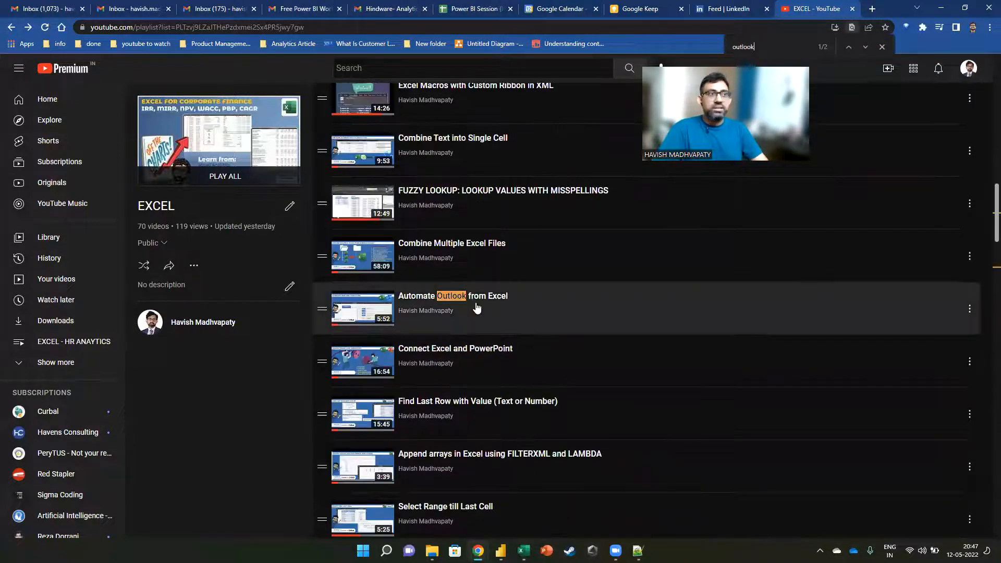
left_click(498, 302)
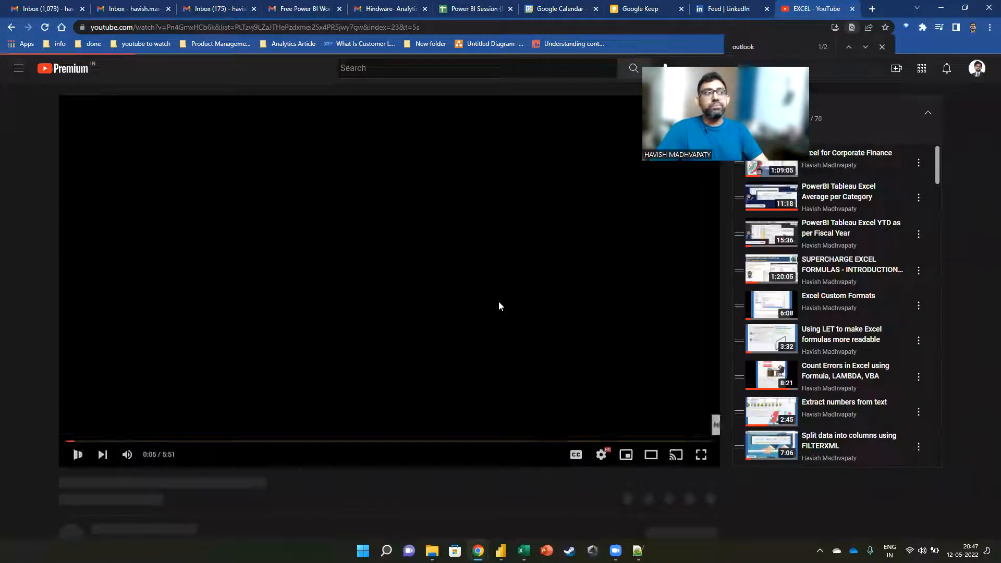
left_click(388, 281)
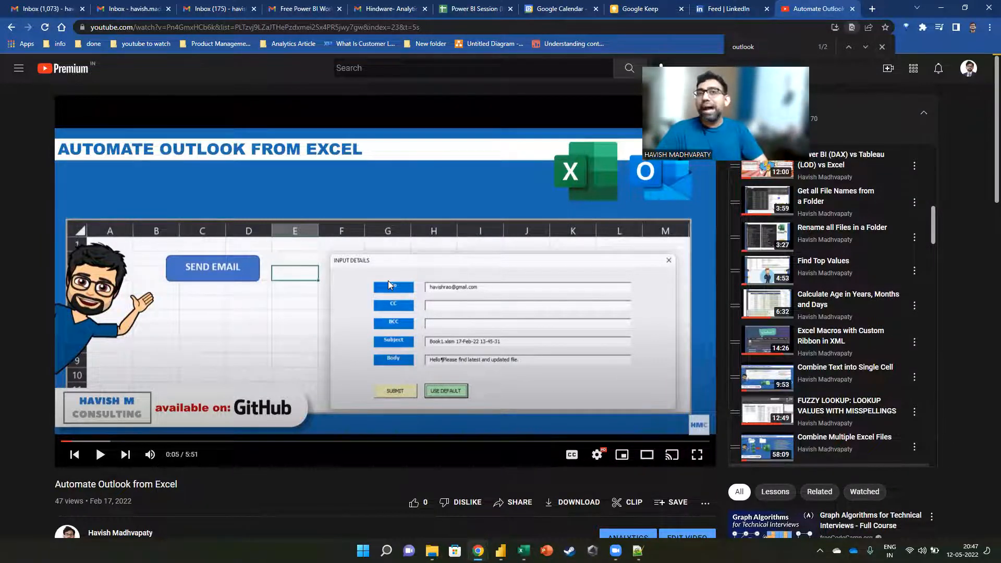
key("Escape")
left_click(9, 27)
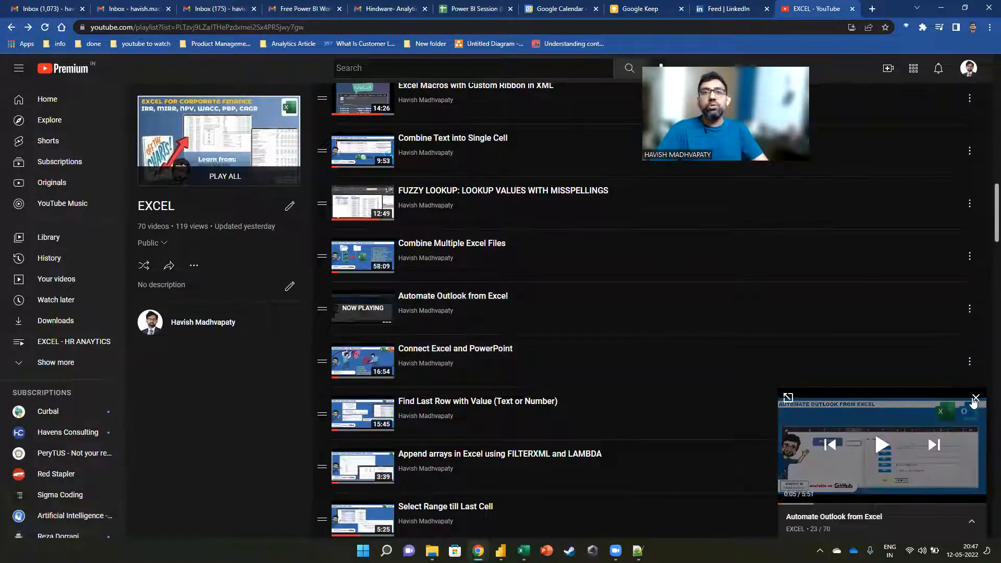
left_click(974, 398)
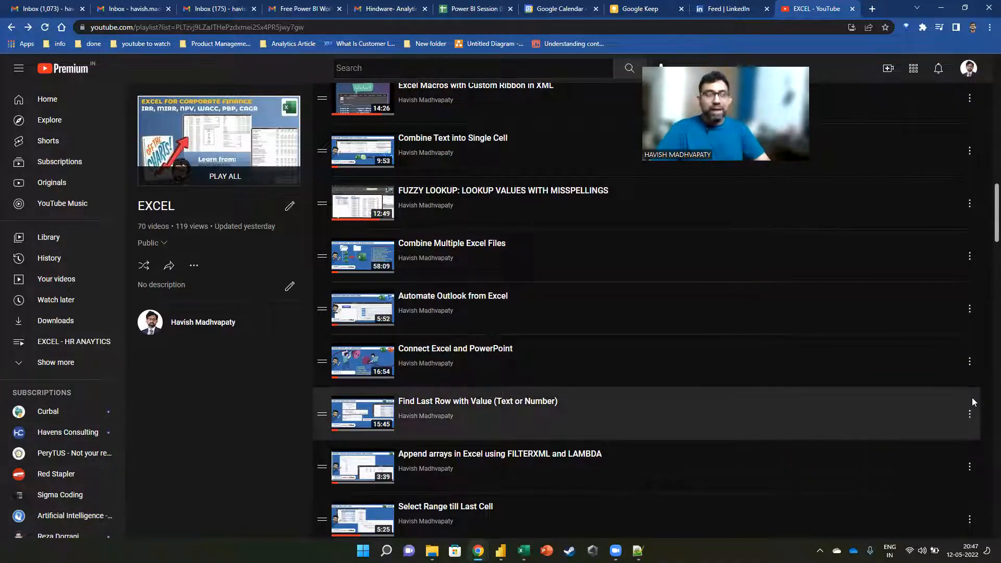
key("ctrl+shift+Tab")
key("alt+Tab")
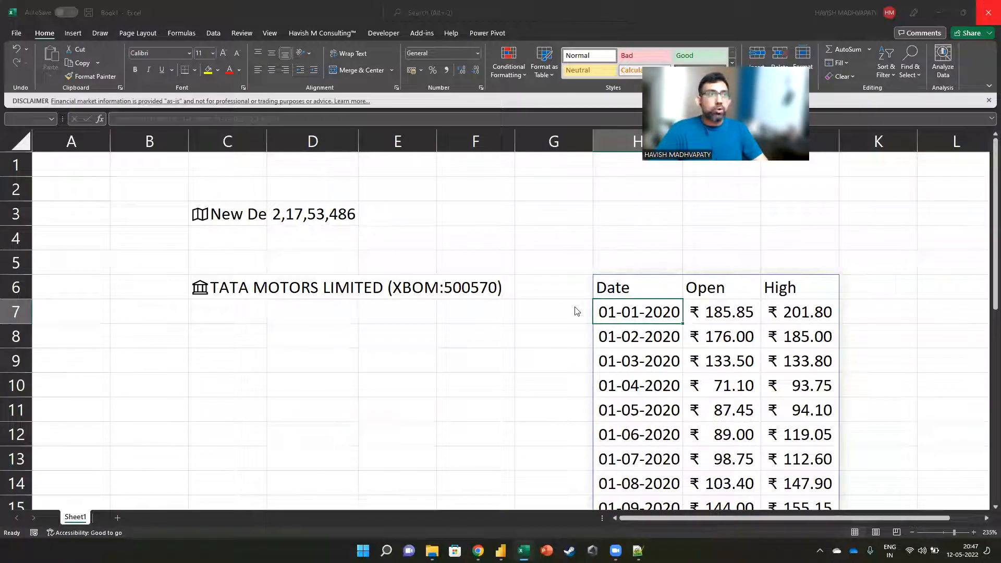
Close Book1 with Alt+F4 and Don't Save, then switch toward the Power Query Editor
key("alt+F4")
left_click(567, 332)
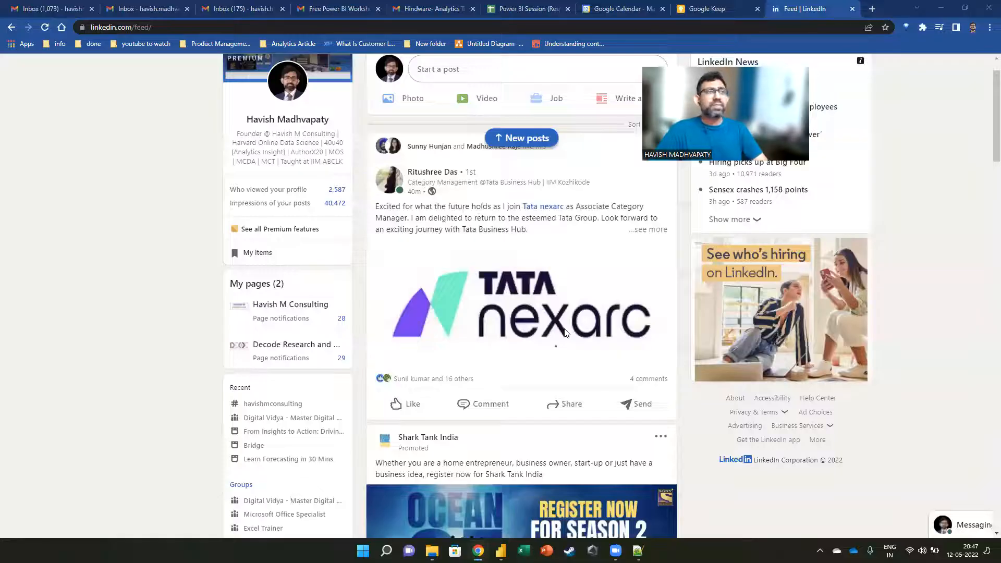
key("alt+Tab")
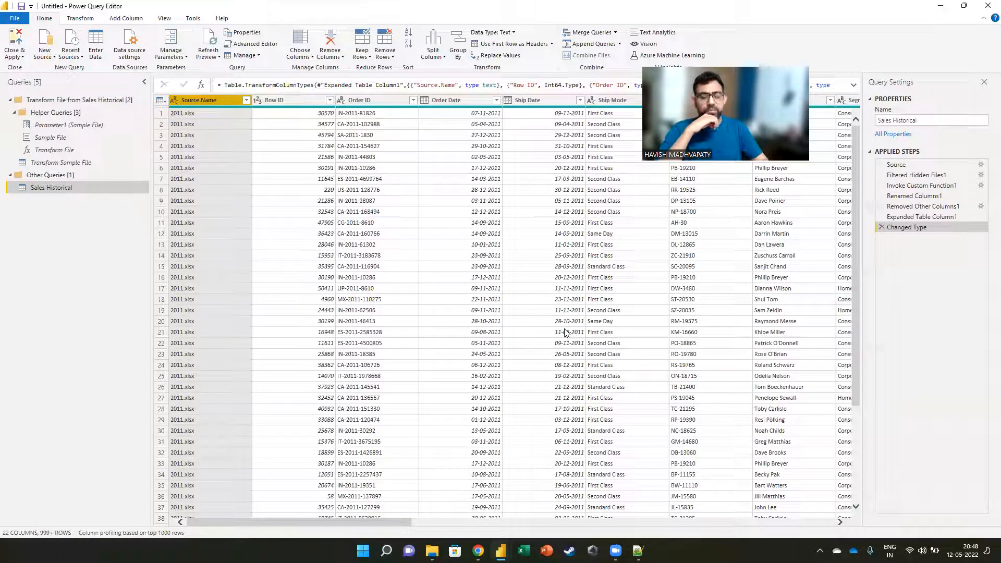
View Power BI's Get data > More... source list, close it, and switch to a new browser tab
key("alt+Tab")
key("alt+Tab")
key("alt+Tab")
key("alt+Tab")
key("alt+Tab")
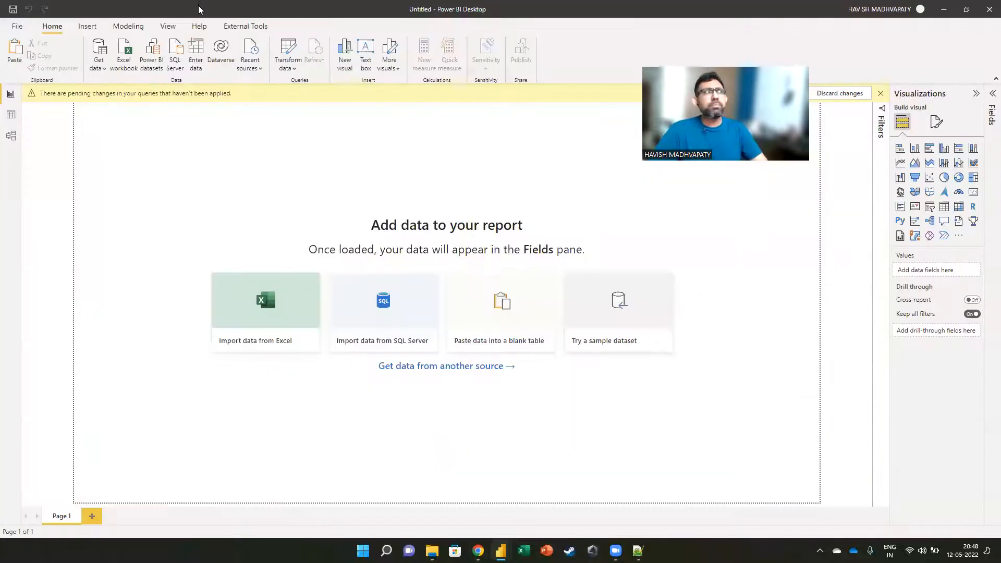
left_click(98, 63)
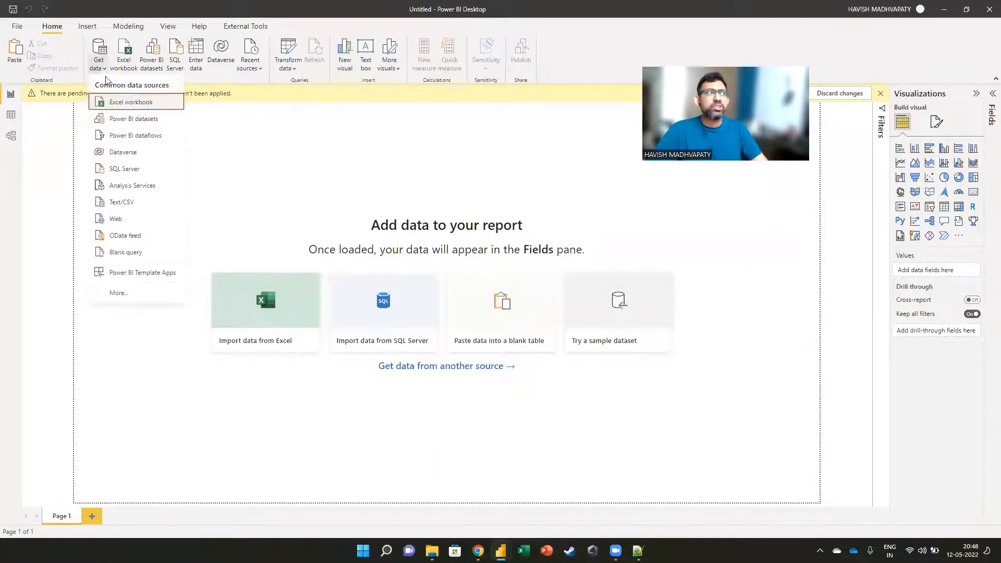
left_click(131, 303)
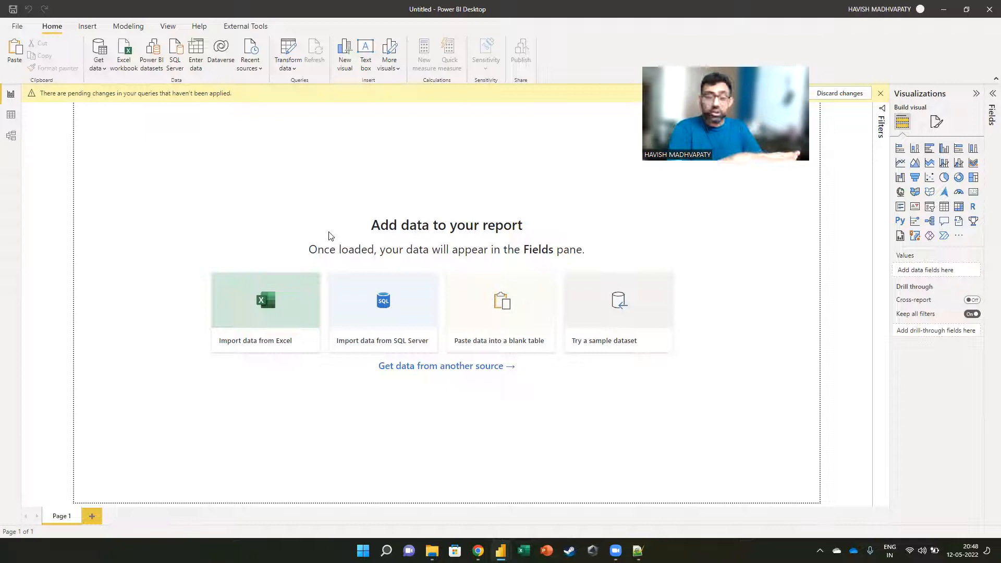
key("Escape")
key("alt+Tab")
key("alt+Tab")
key("alt+Tab")
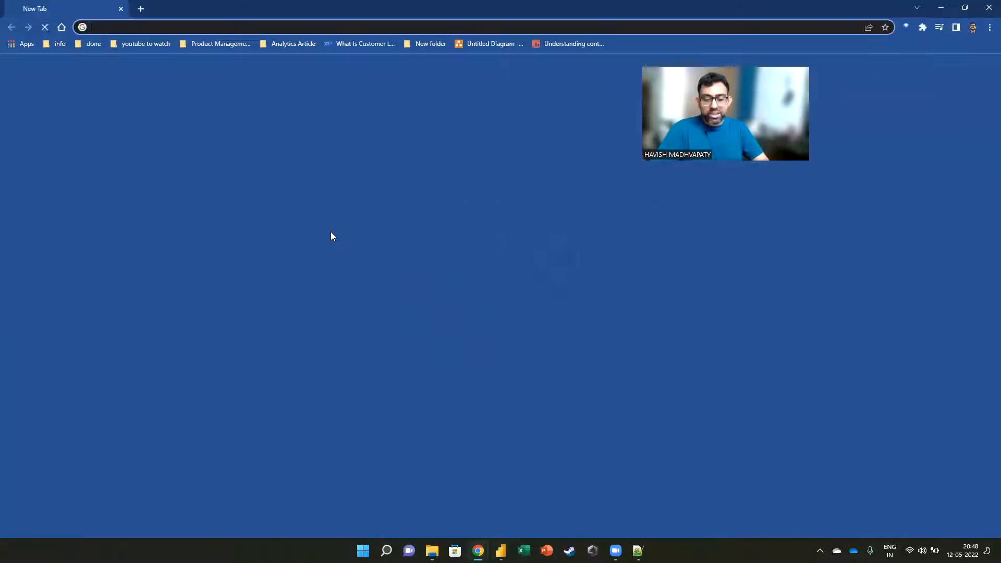
Search Google for 'refinitiv' and highlight the sale details in its knowledge panel
type("refinitiv")
key("Return")
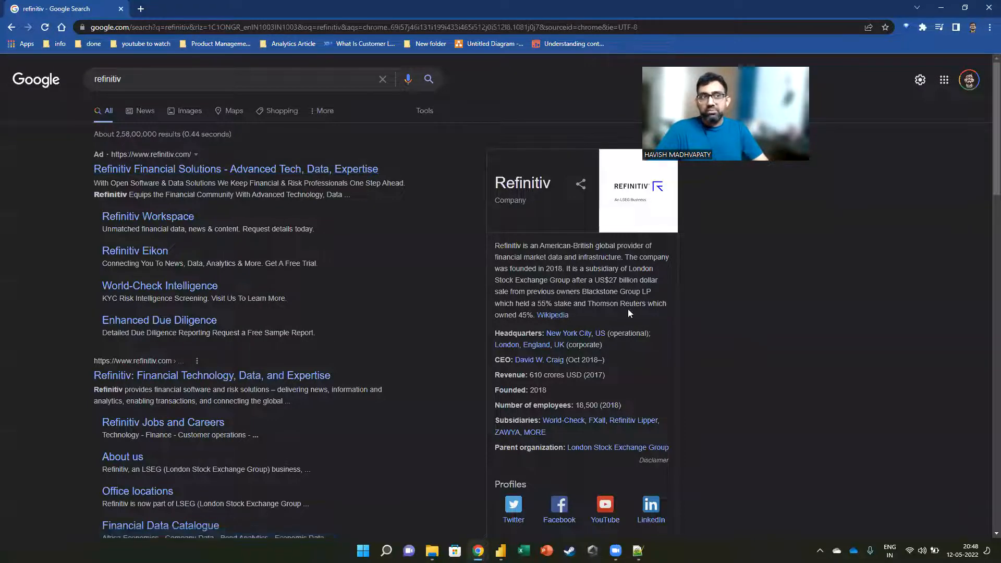
left_click_drag(600, 292, 638, 286)
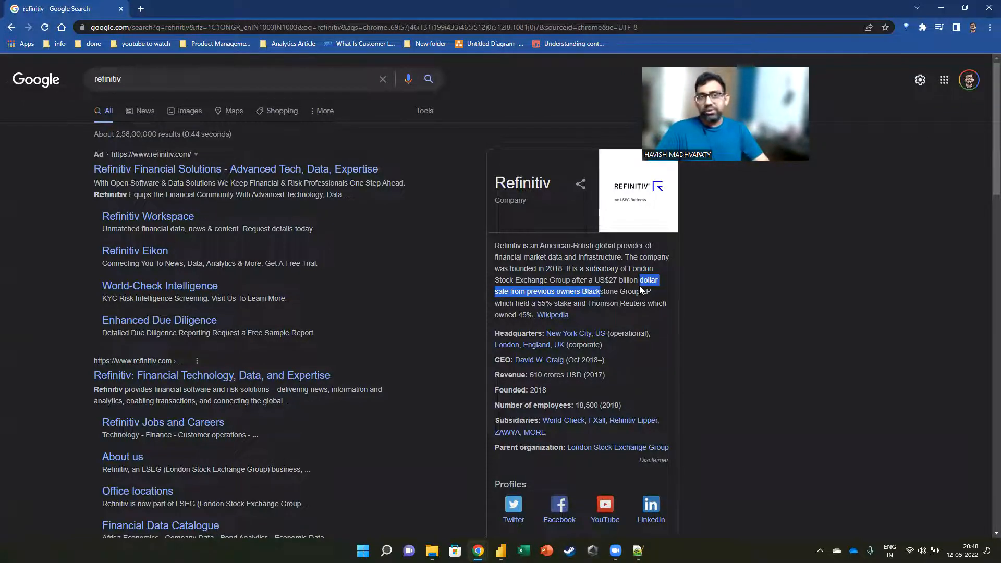
Launch Excel with a new blank Book1 and bring up the Office Add-ins list from Insert
left_click(987, 9)
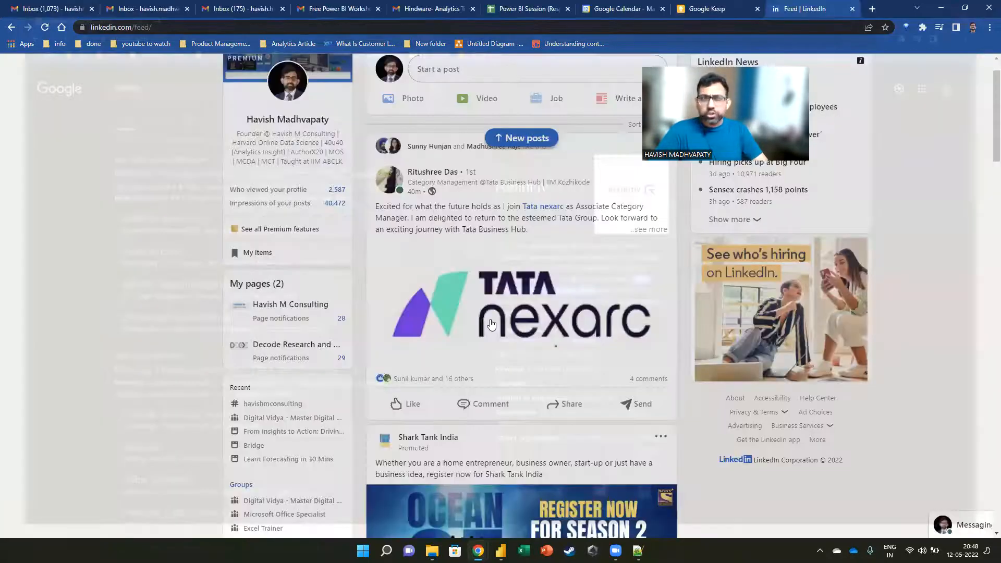
left_click(523, 551)
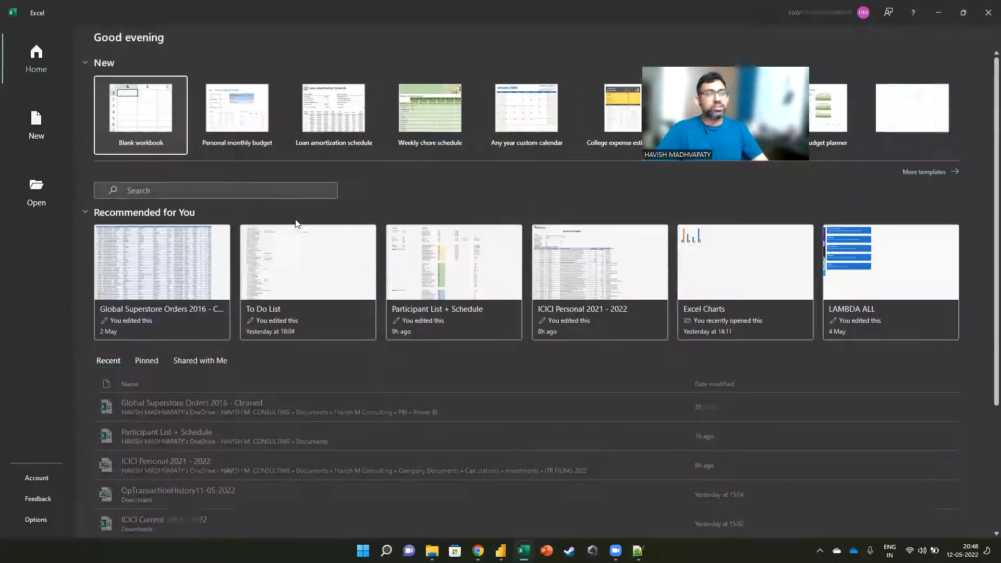
left_click(141, 110)
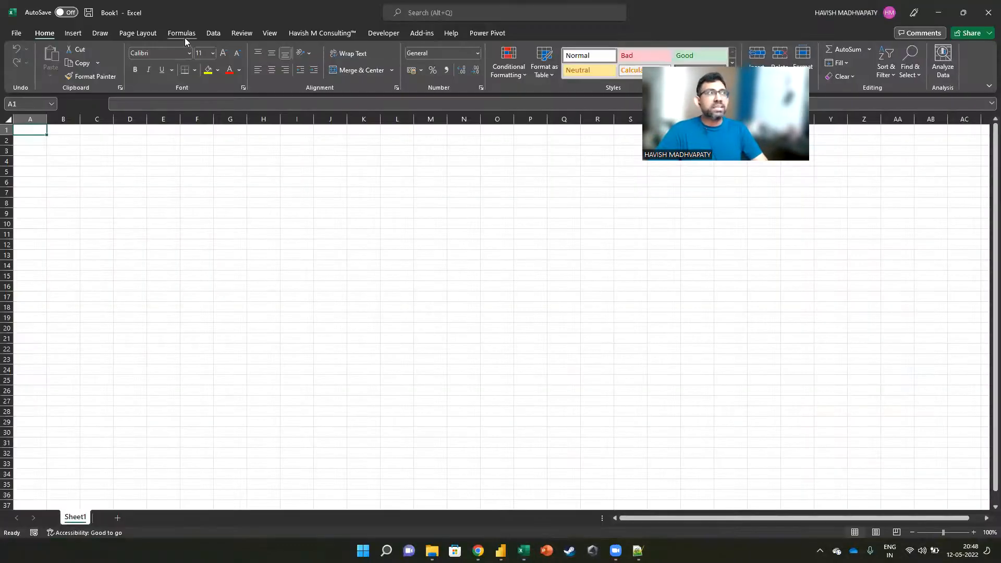
left_click(73, 34)
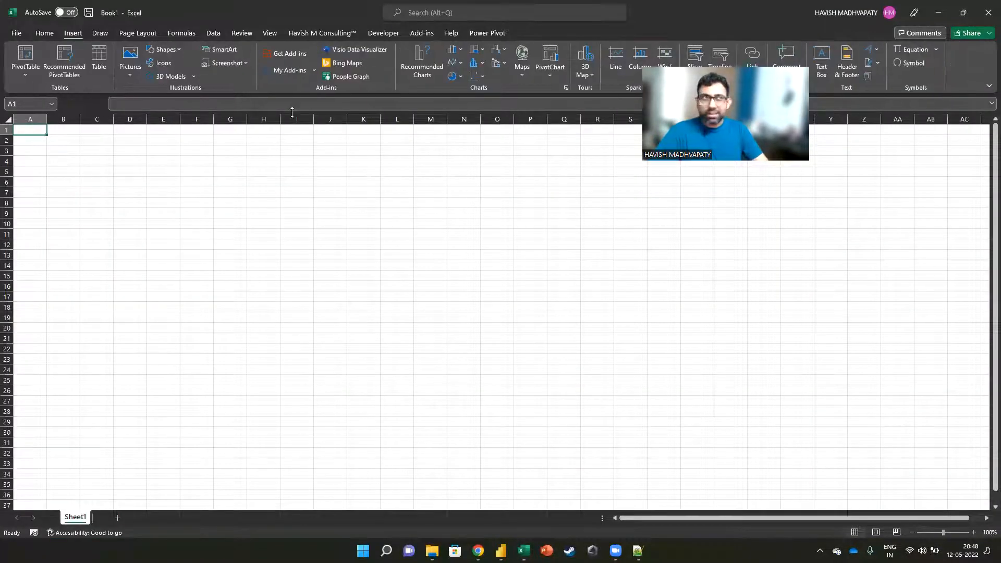
left_click(291, 64)
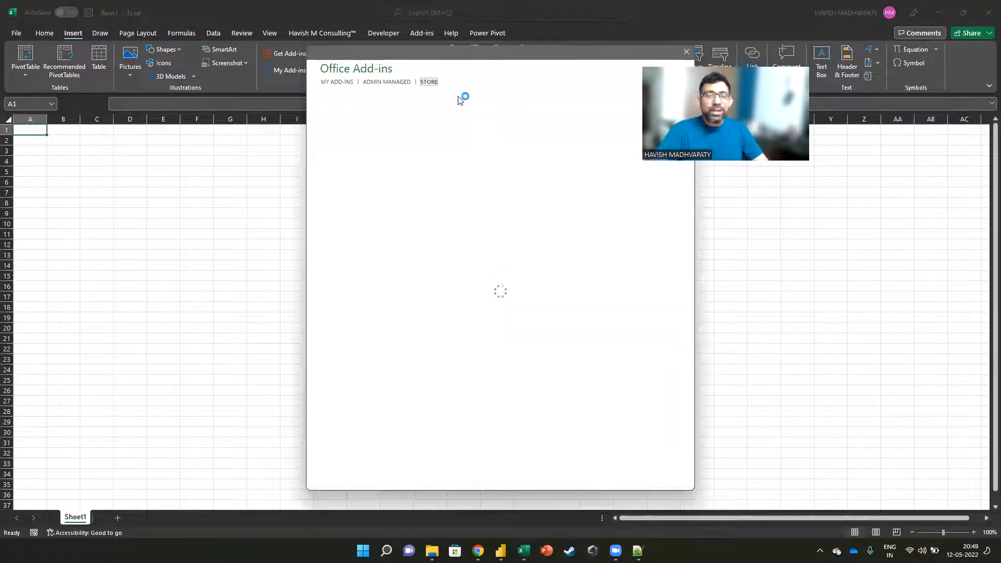
Search the add-in store for 'bloomberg' and then 'sap', then close the Office Add-ins dialog
left_click(363, 129)
type("bloomberg")
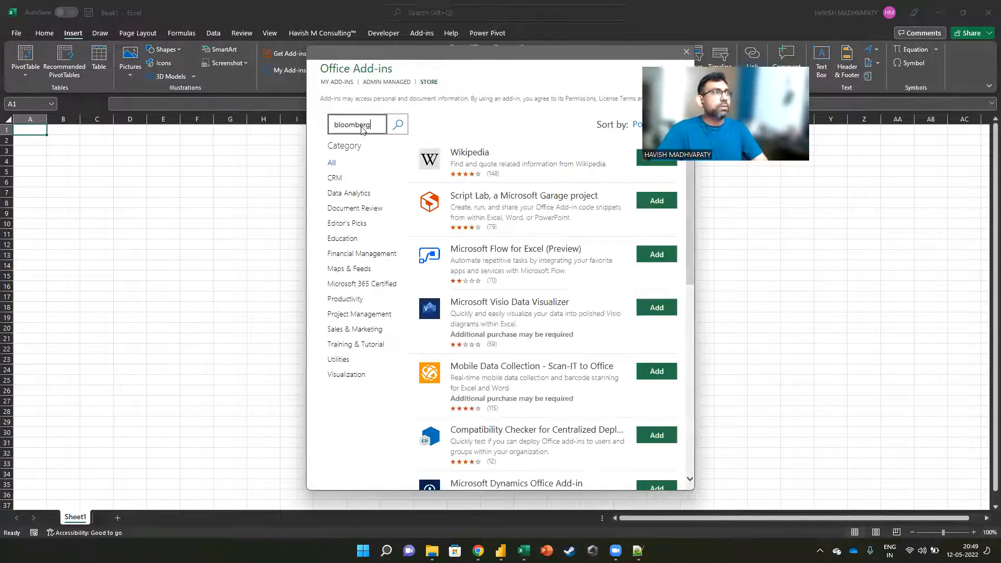
key("Return")
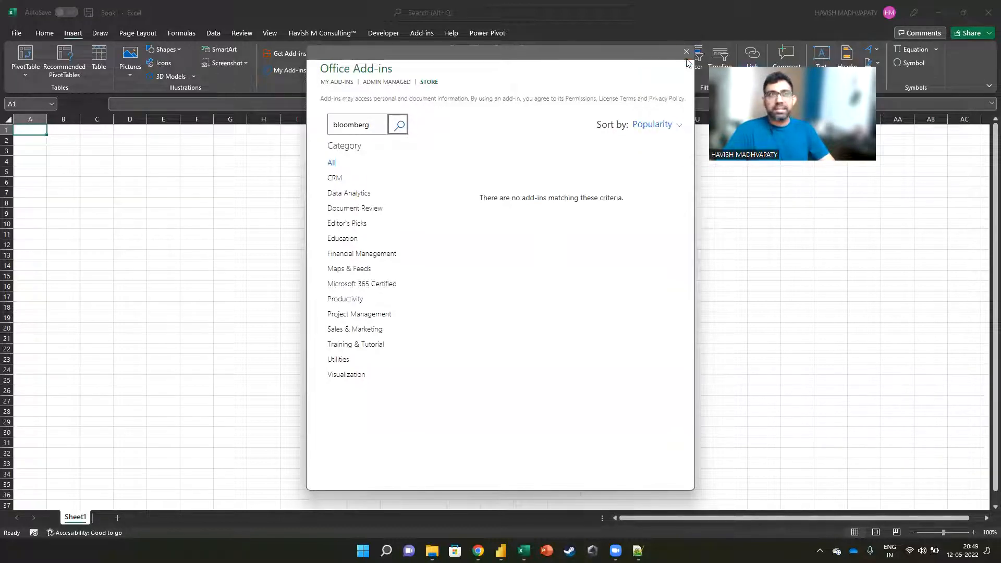
double_click(336, 127)
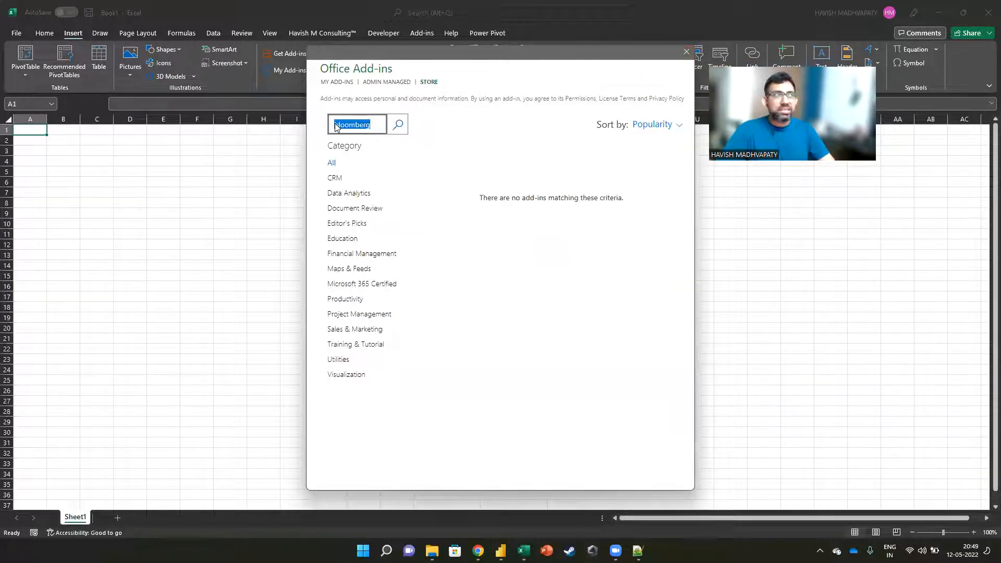
type("sap")
key("Return")
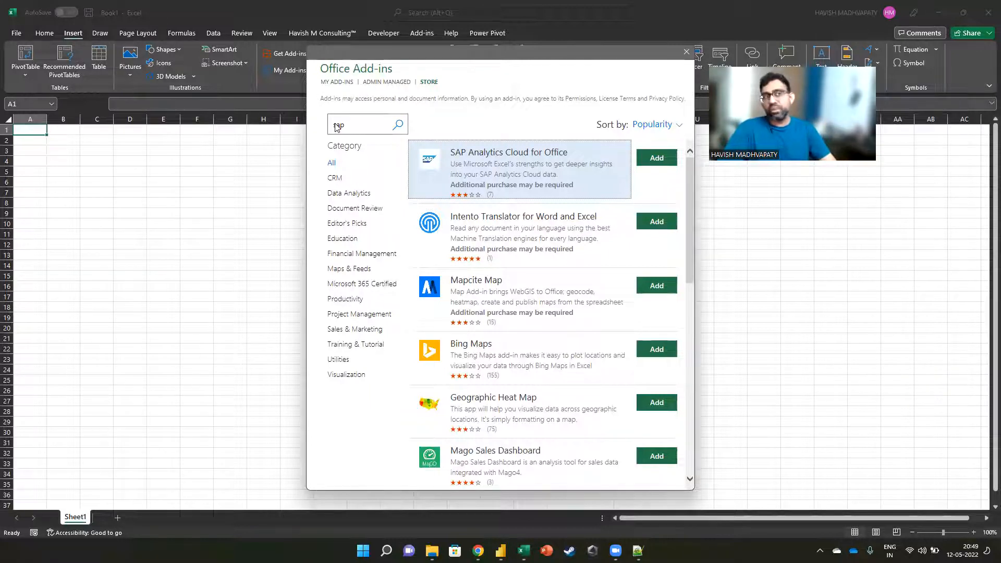
left_click(686, 52)
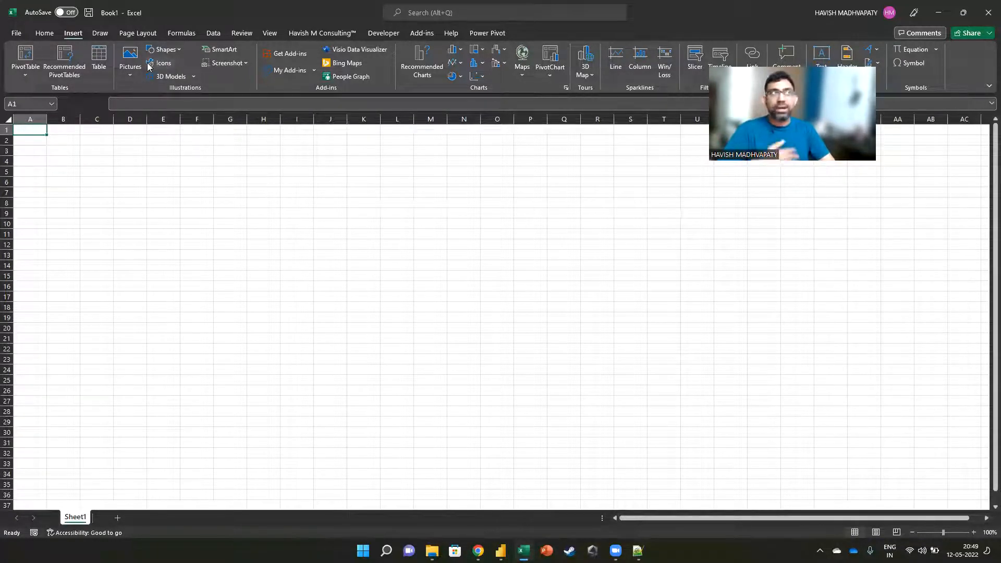
Start and cancel a Data > From Web import, then close Book1 without saving
left_click(214, 33)
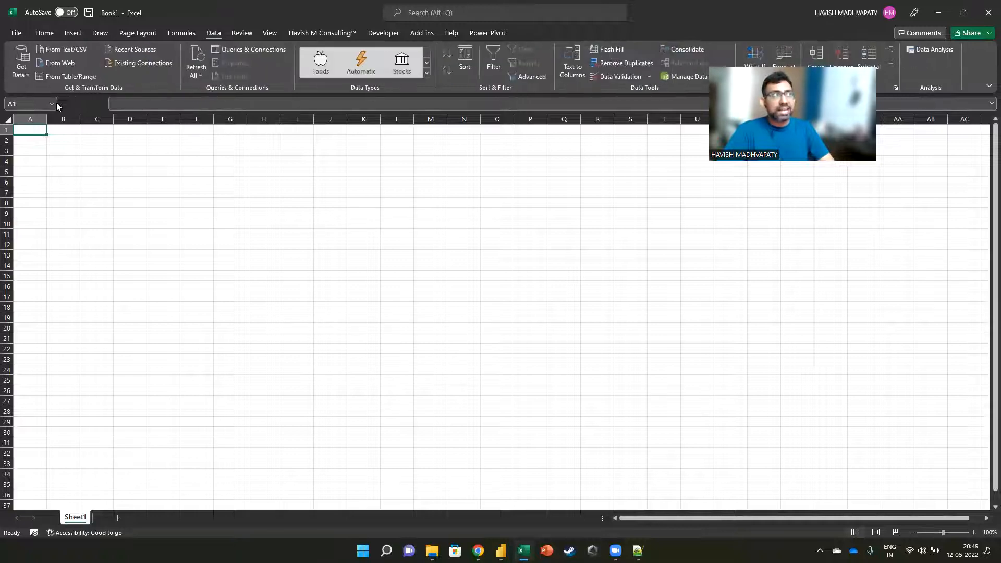
left_click(51, 66)
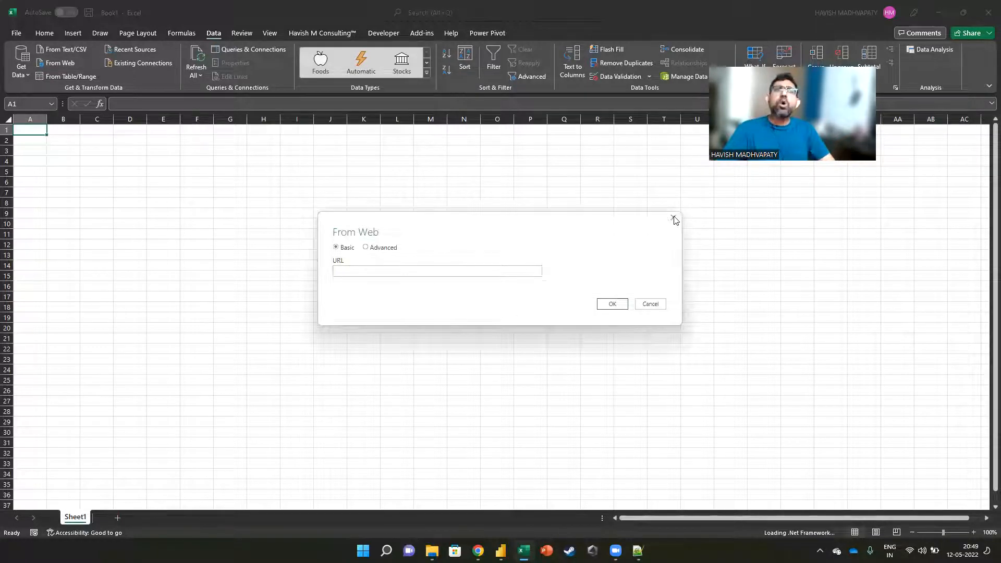
left_click(673, 219)
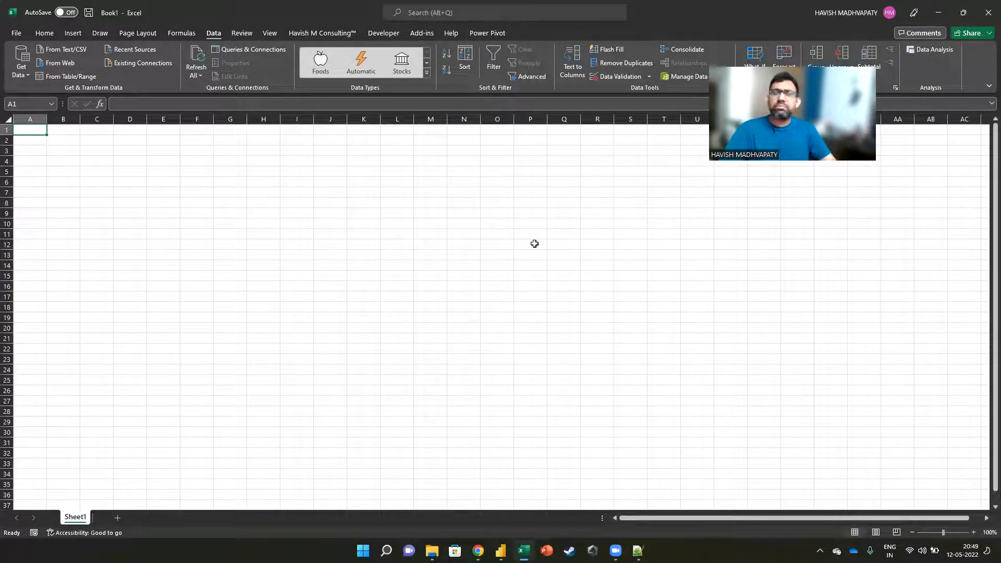
left_click(987, 10)
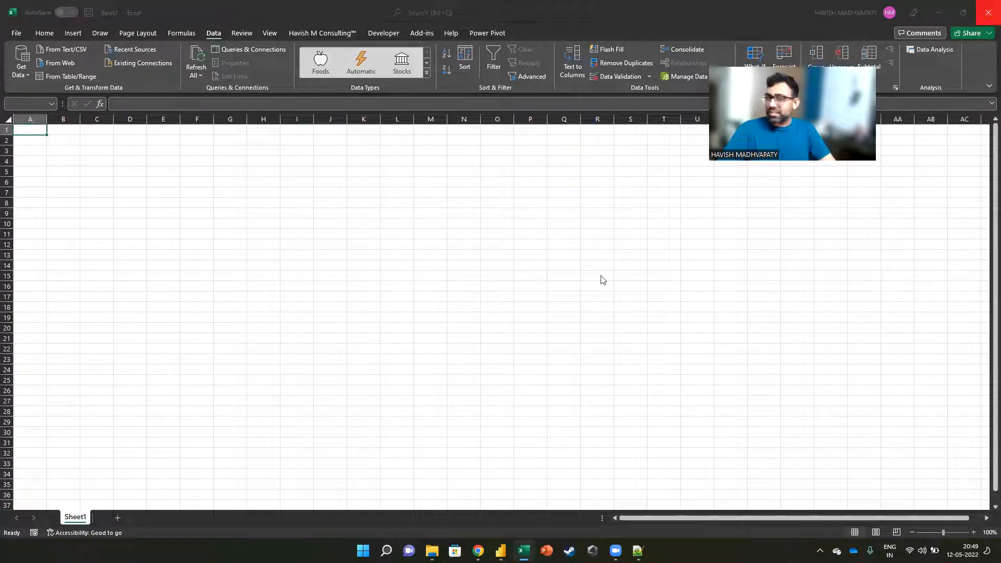
left_click(575, 333)
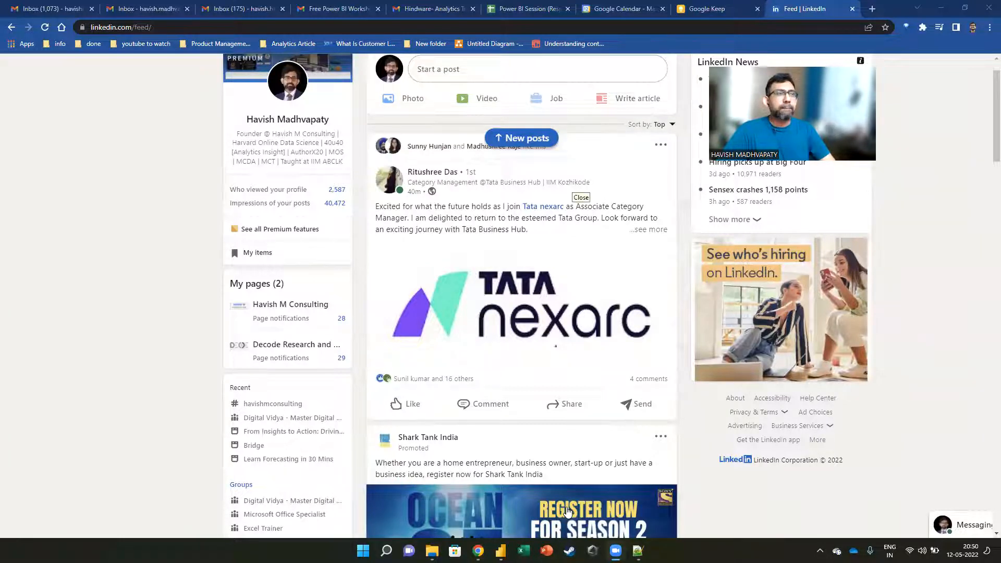
Switch to Power Query Editor and Close & Apply to load Sales Historical into the model
key("super+Tab")
left_click(125, 258)
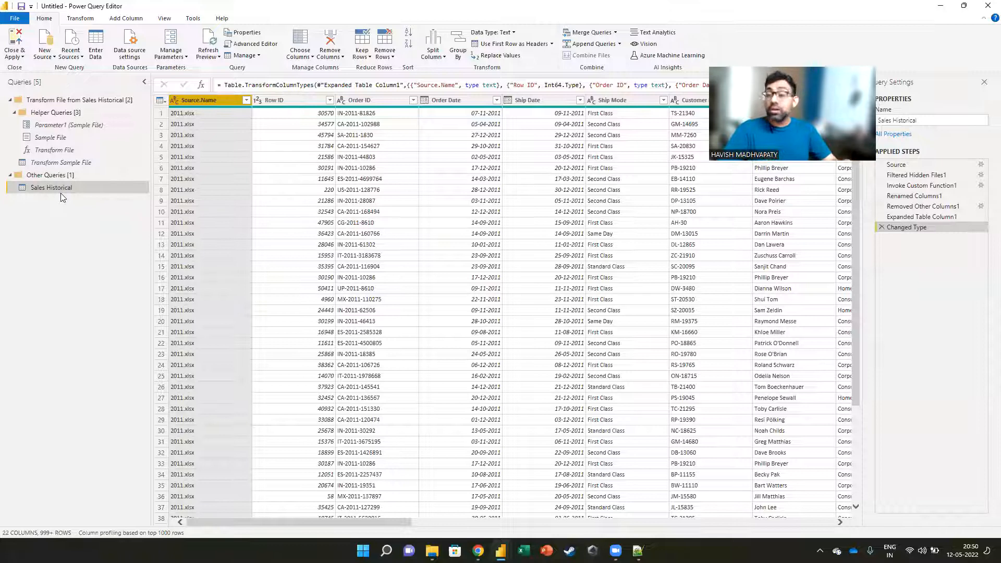
key("super+Tab")
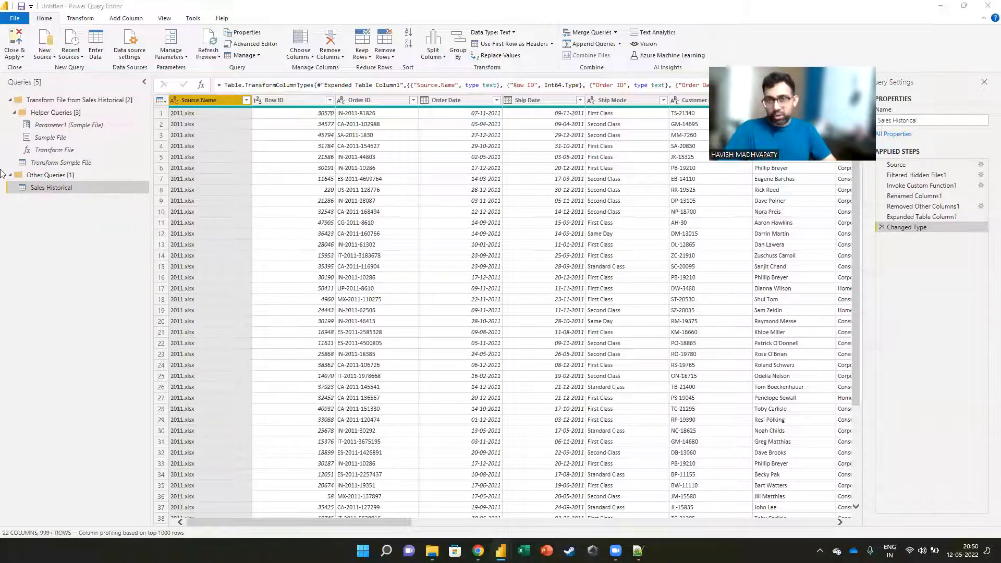
left_click(10, 36)
left_click(12, 33)
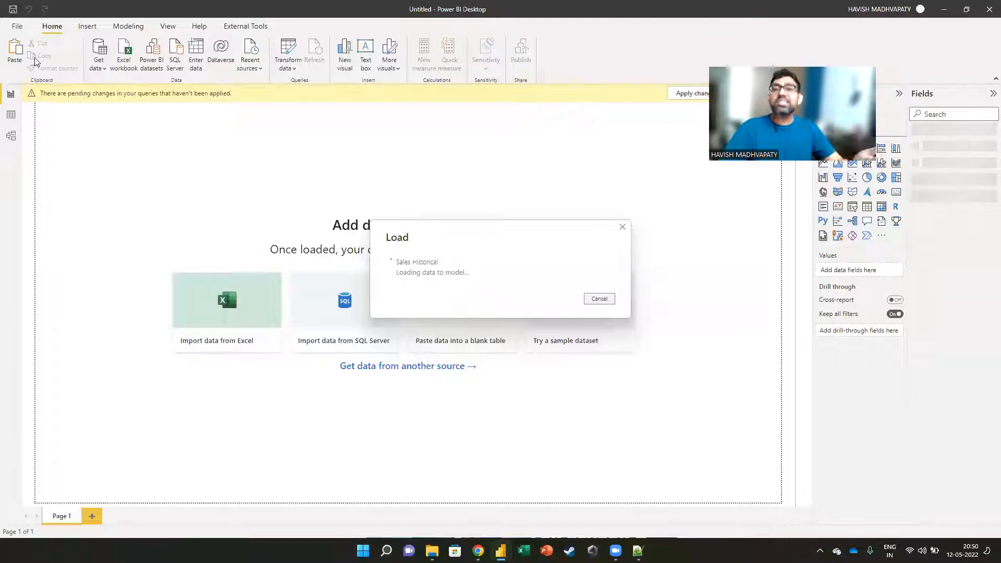
In File Explorer, go up to Model, open Sales Current, then return to Power BI Desktop
key("alt+Tab")
key("alt+Tab")
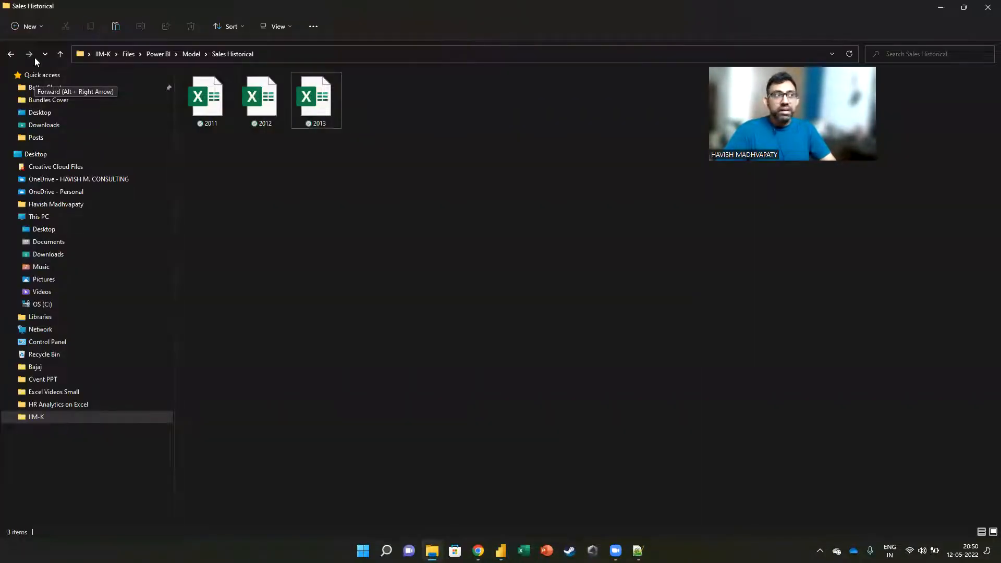
key("alt+Up")
double_click(194, 104)
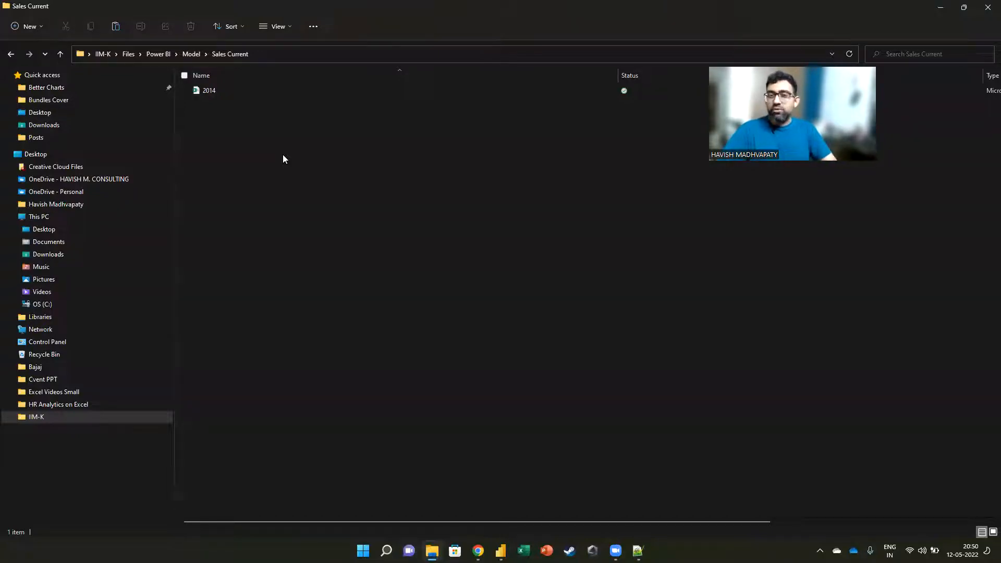
key("alt+Tab")
key("alt+Tab")
key("alt+Tab")
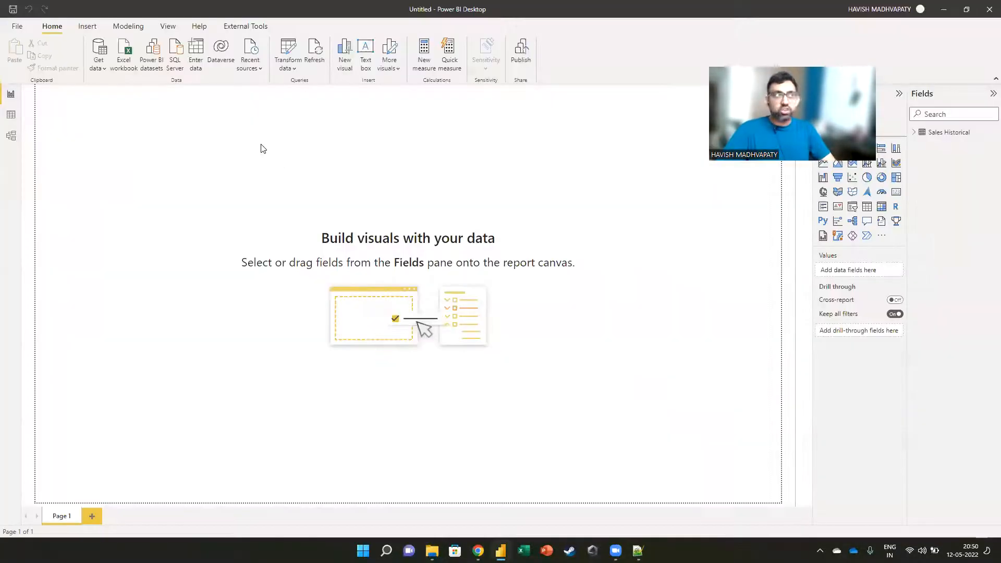
Connect a Folder data source to IIM-K\Files\Power BI\Model\Sales Current
left_click(98, 64)
left_click(130, 296)
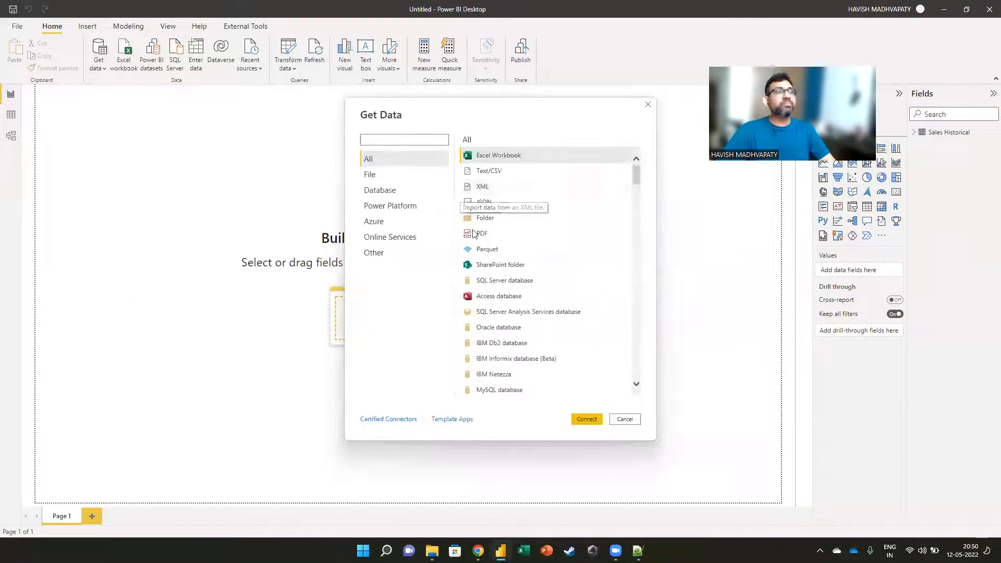
key("Escape")
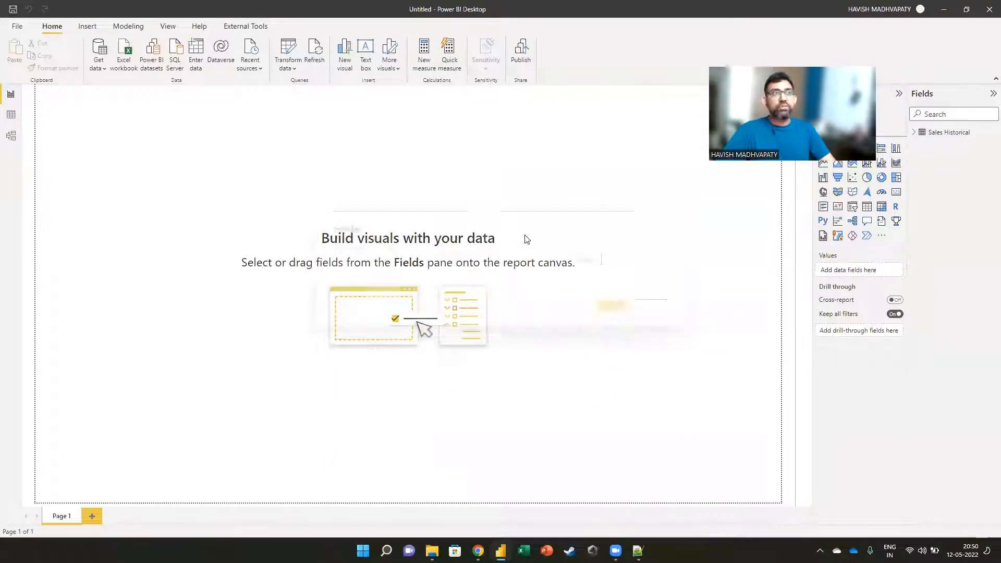
left_click(578, 259)
left_click(429, 382)
left_click(440, 391)
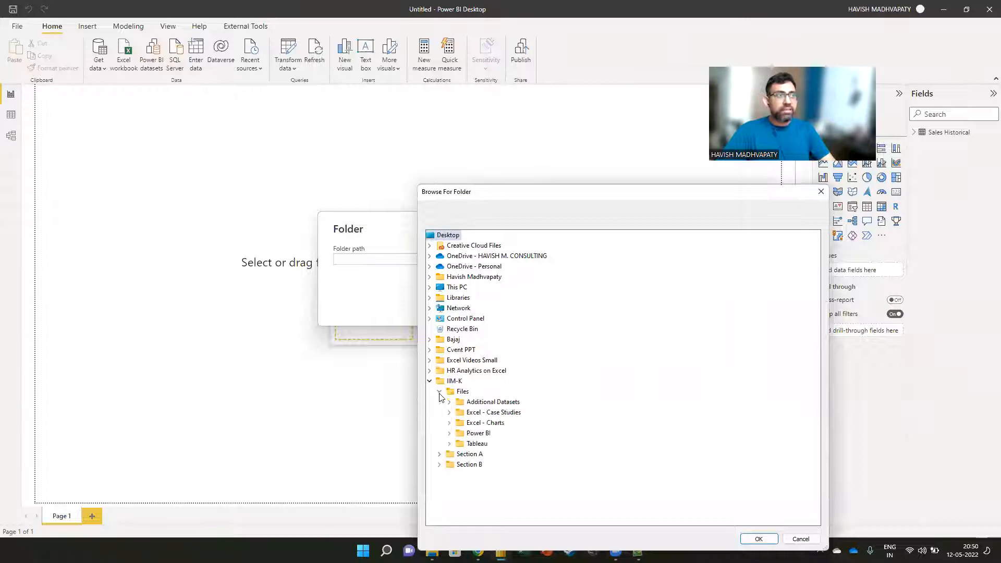
left_click(450, 434)
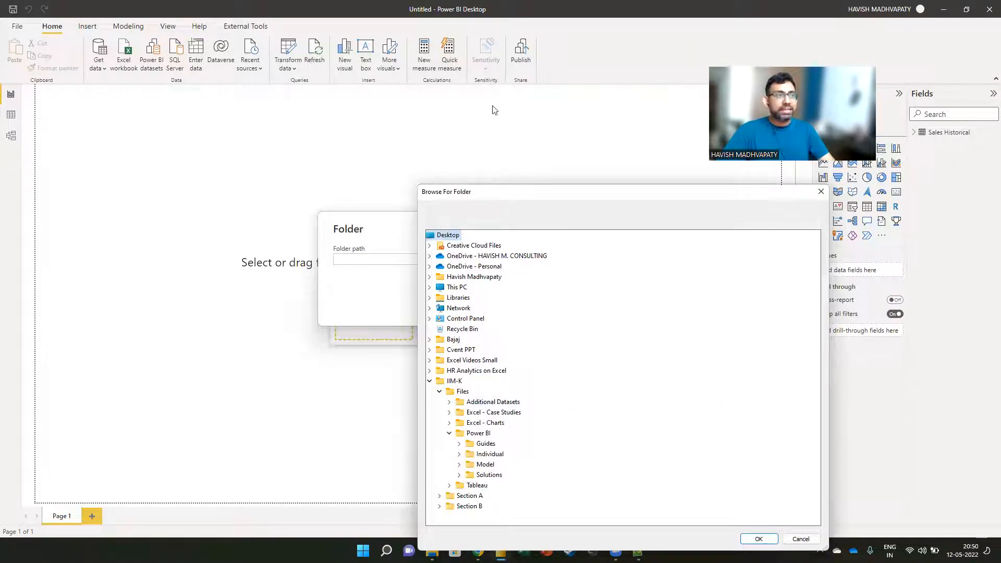
left_click_drag(512, 198, 494, 110)
left_click(441, 375)
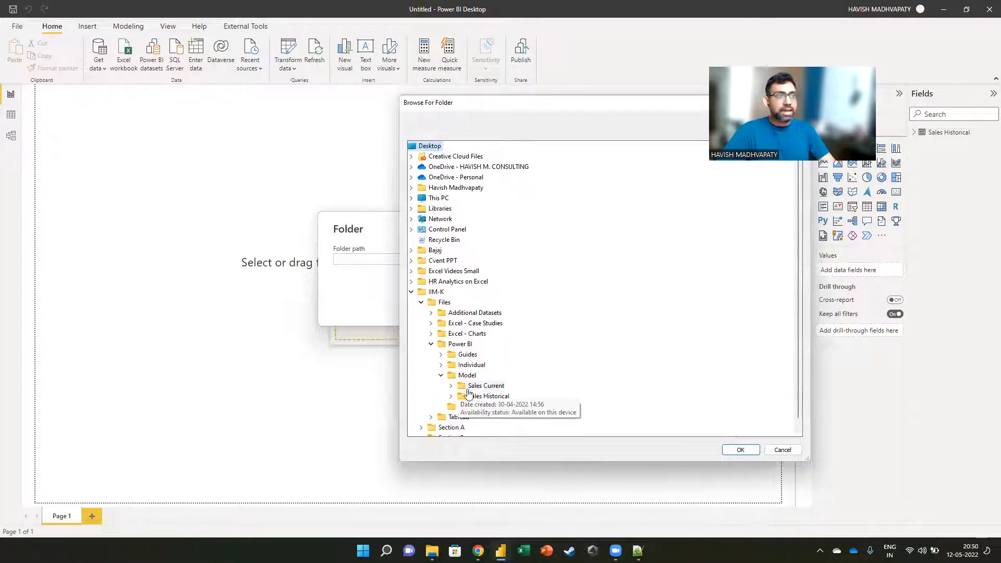
left_click(482, 385)
left_click(724, 448)
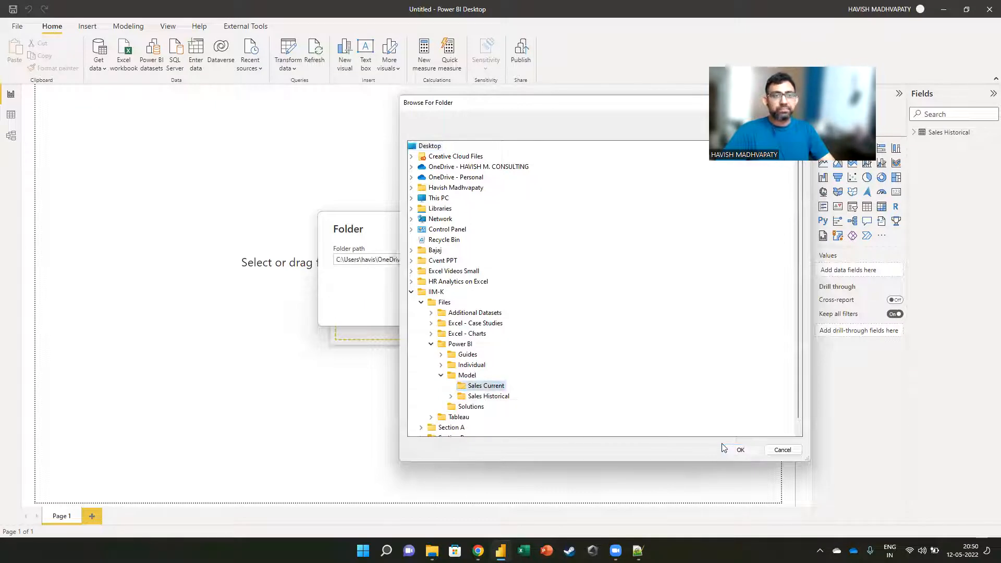
left_click(609, 307)
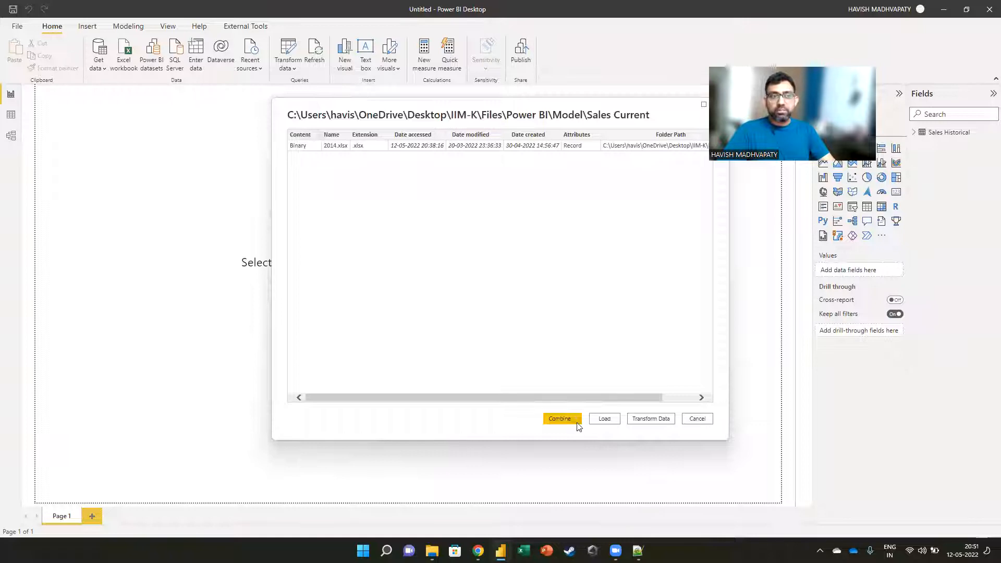
Combine & Transform the folder's files using each workbook's Sales sheet
left_click(577, 423)
left_click(583, 431)
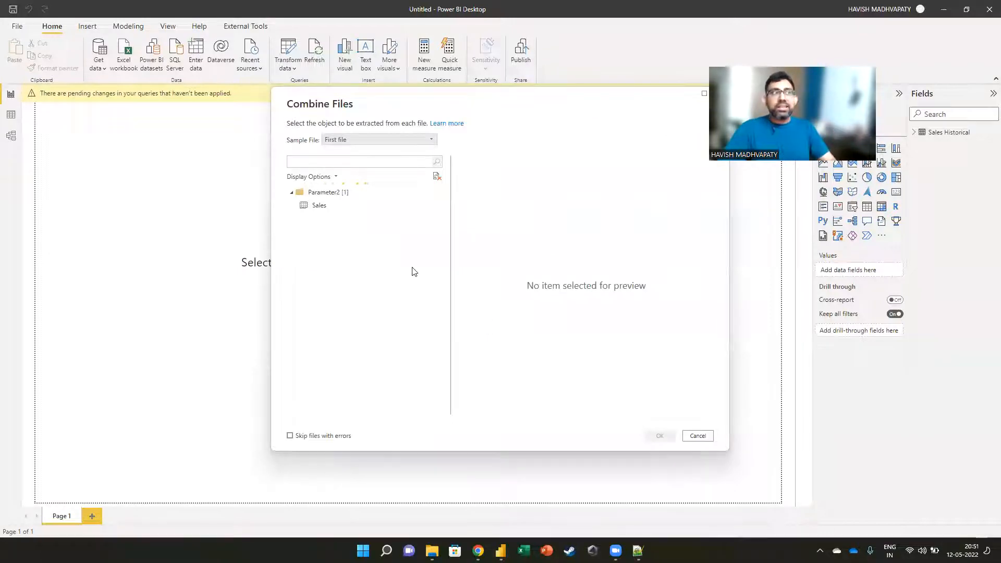
left_click(355, 208)
left_click(657, 438)
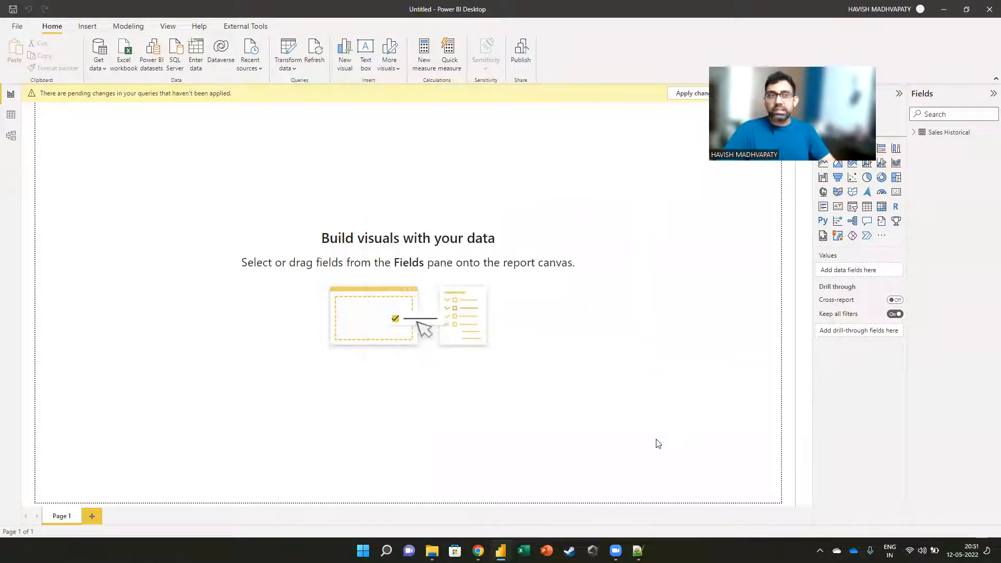
key("alt+Tab")
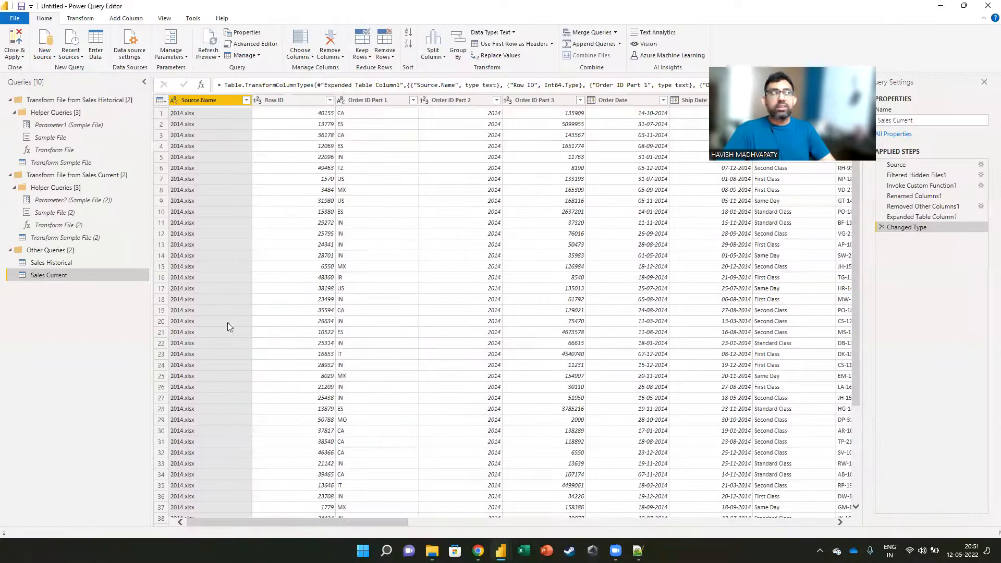
Compare Sales Historical's Order ID, then select Order ID Part 1, 2 and 3 in Sales Current
left_click(68, 263)
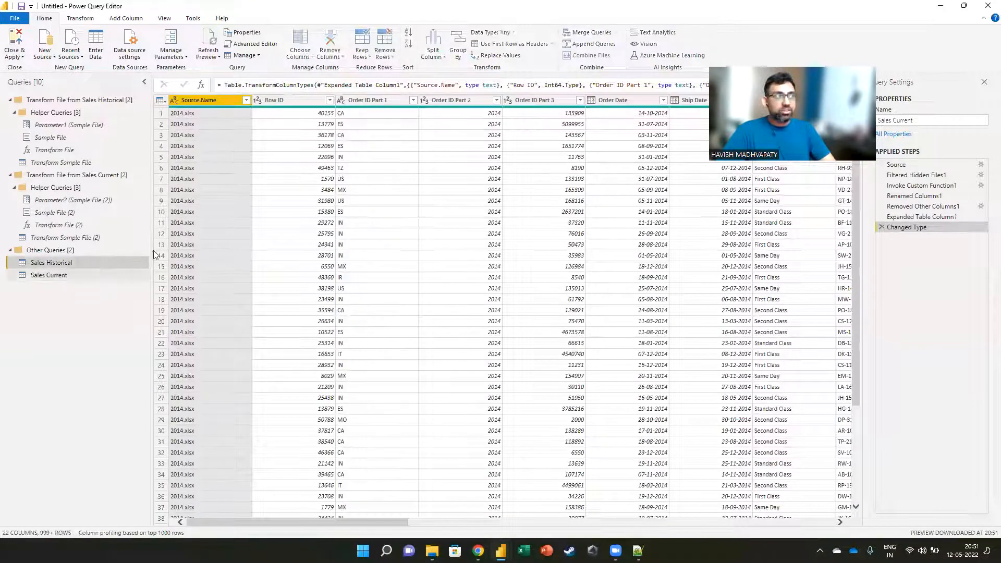
left_click(387, 100)
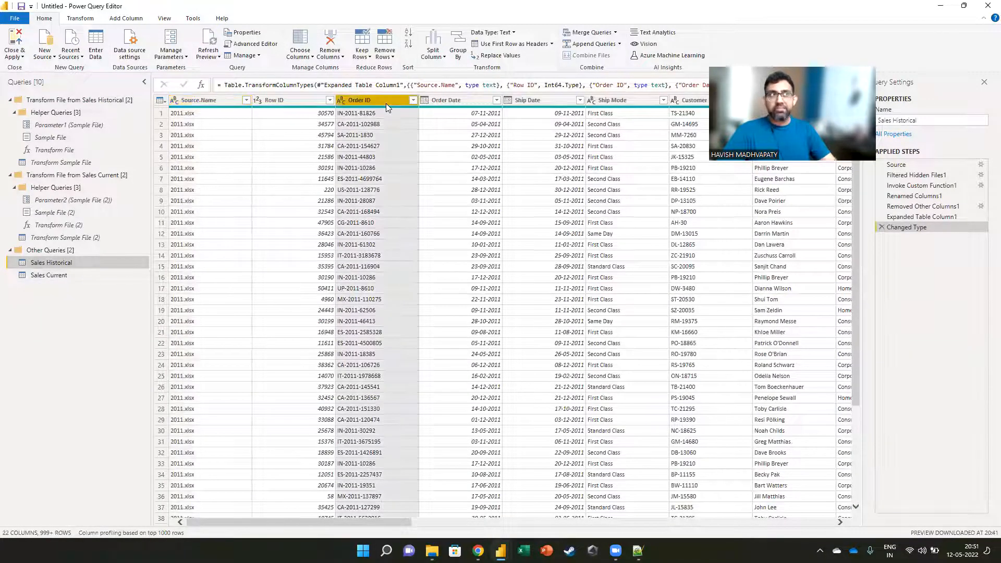
left_click(39, 275)
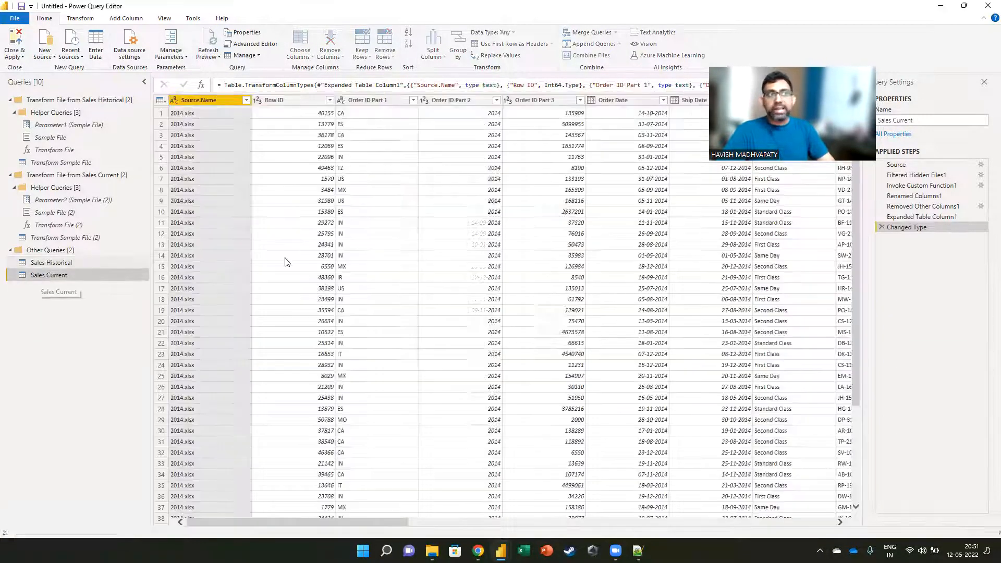
left_click(376, 100)
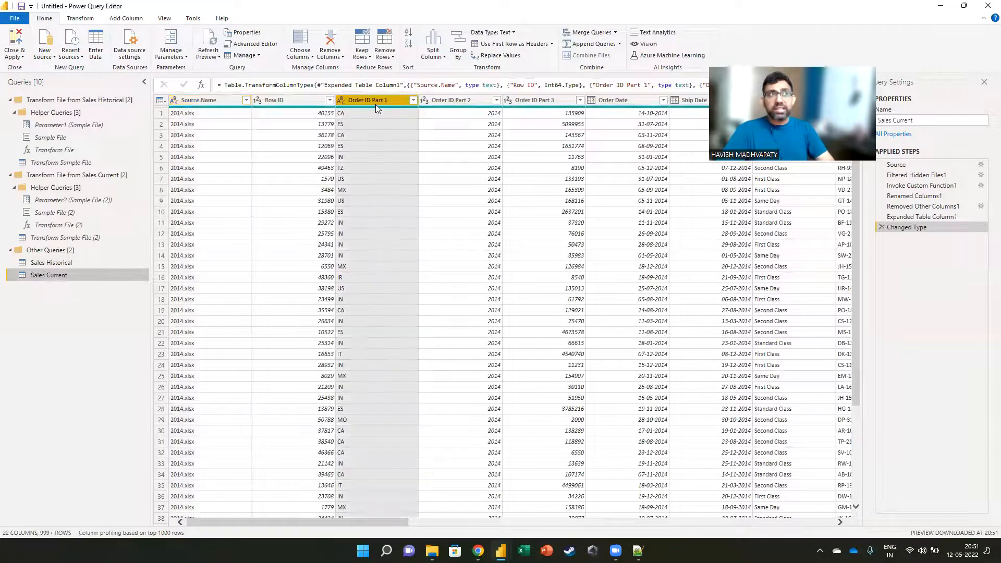
left_click(527, 102, "shift")
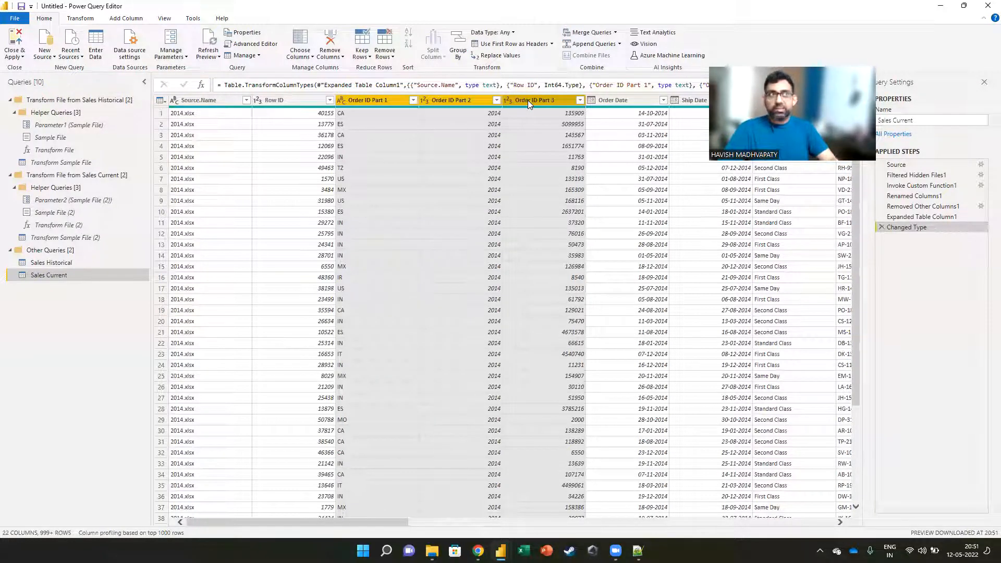
left_click(371, 100)
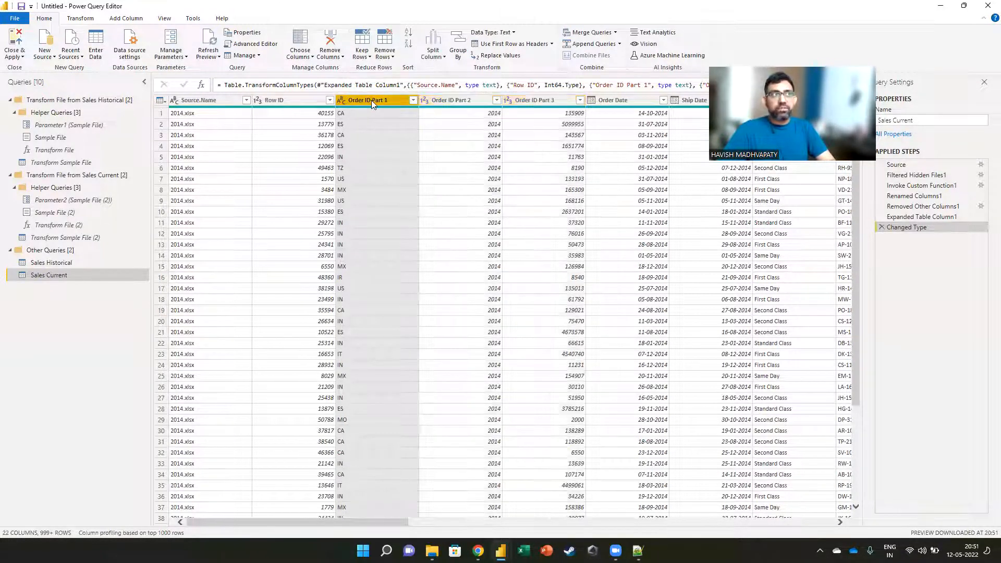
left_click(471, 101, "ctrl")
left_click(529, 99, "ctrl")
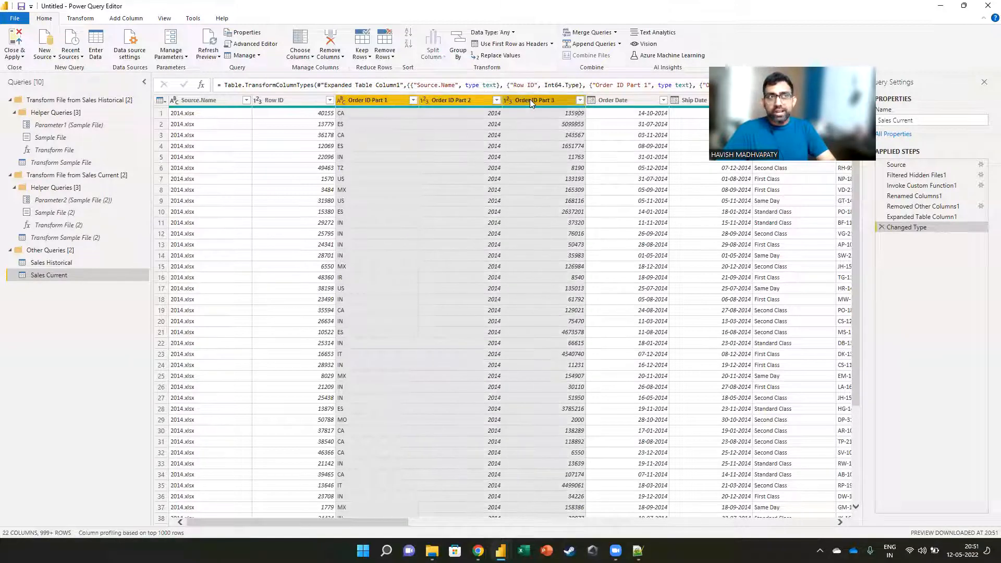
Merge the three Order ID parts with a custom '-' separator into a column named Order ID
right_click(529, 99)
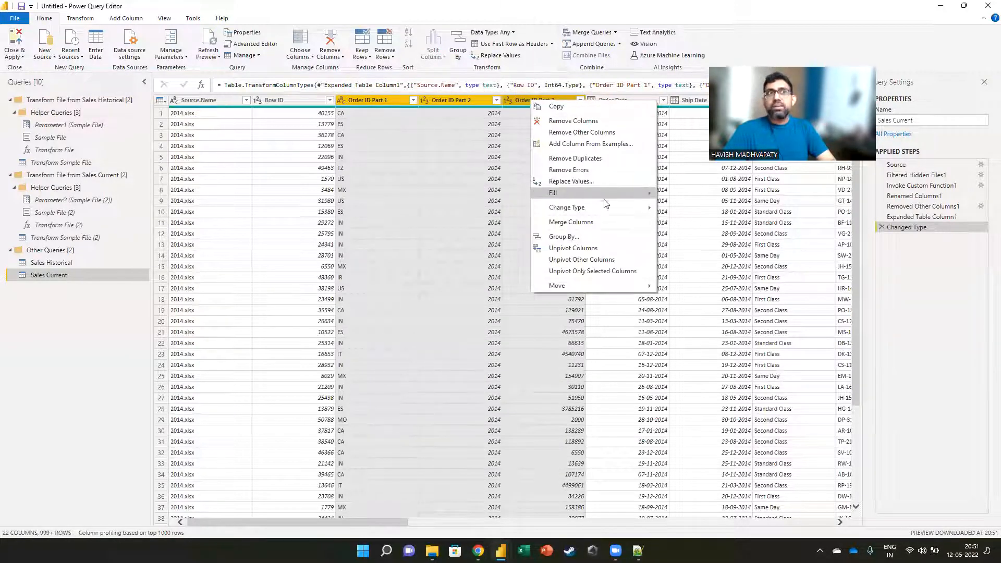
left_click(636, 218)
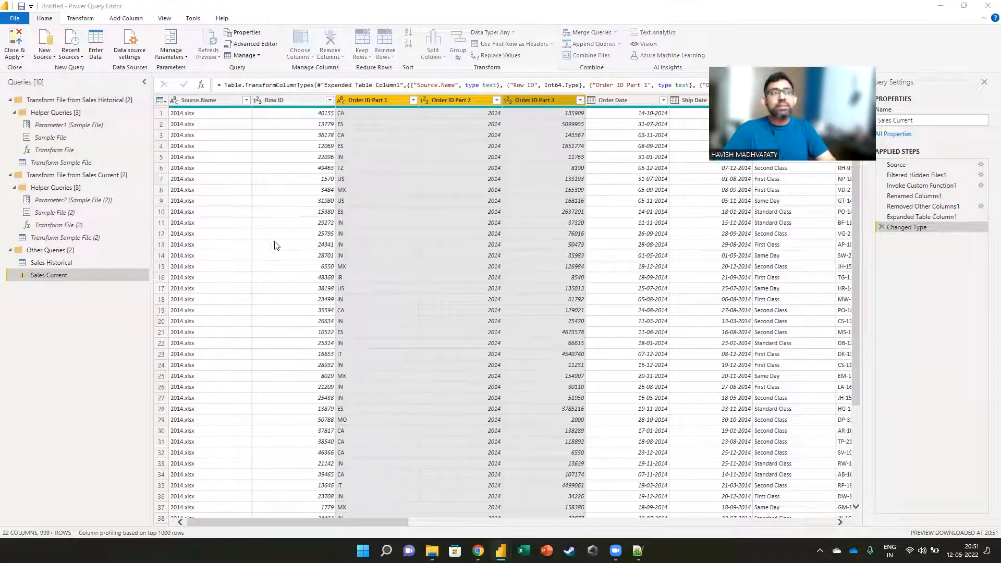
left_click(360, 264)
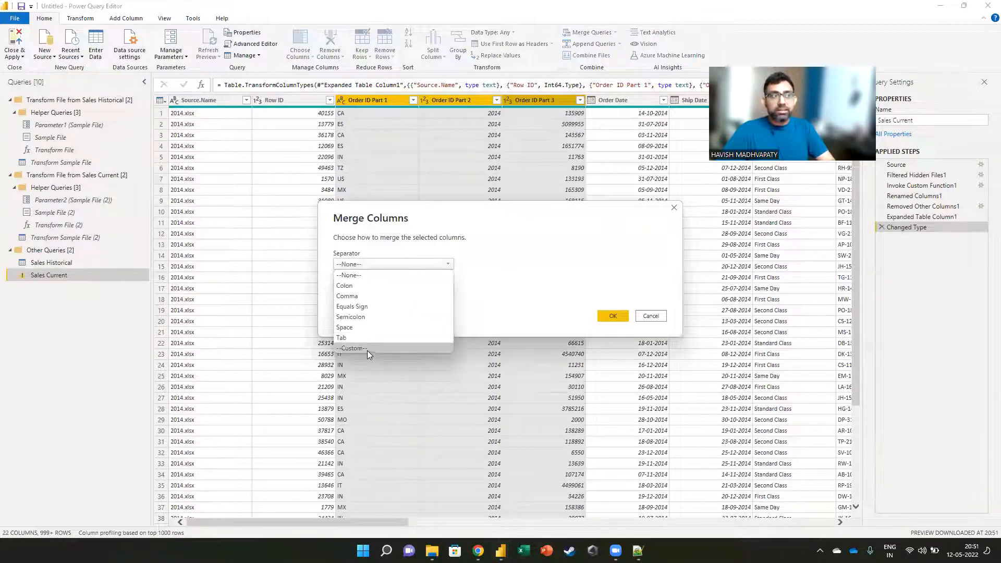
left_click(367, 350)
left_click(376, 279)
left_click(375, 302)
double_click(375, 303)
type("Order ID")
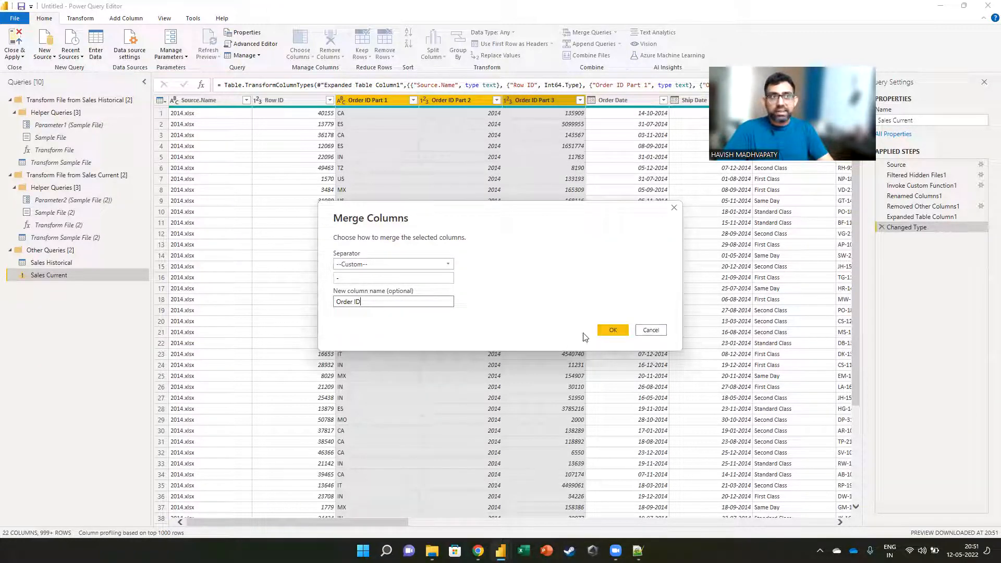
left_click(612, 330)
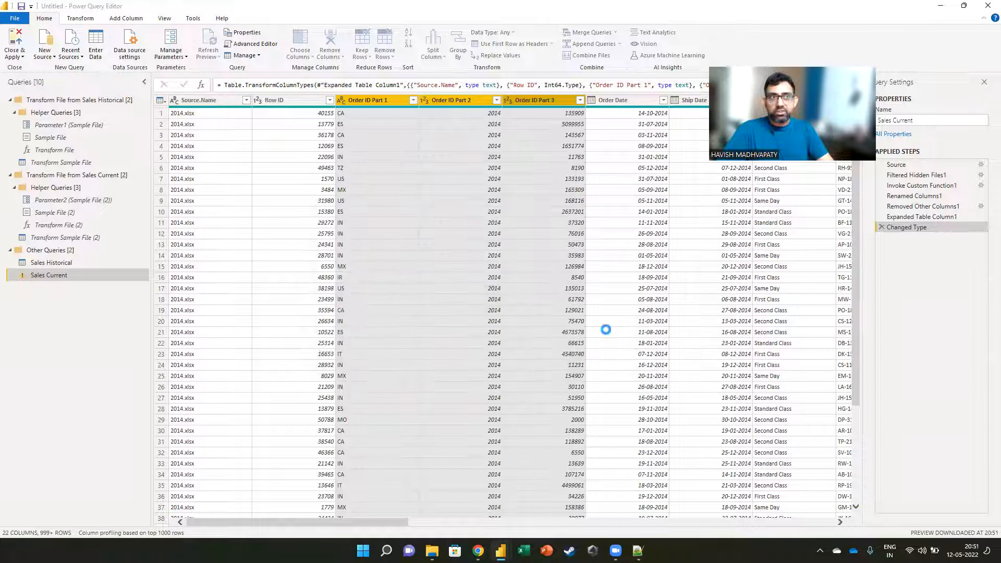
Review the merged Order ID column and row values such as Region, Postal Code and Segment
left_click(391, 101)
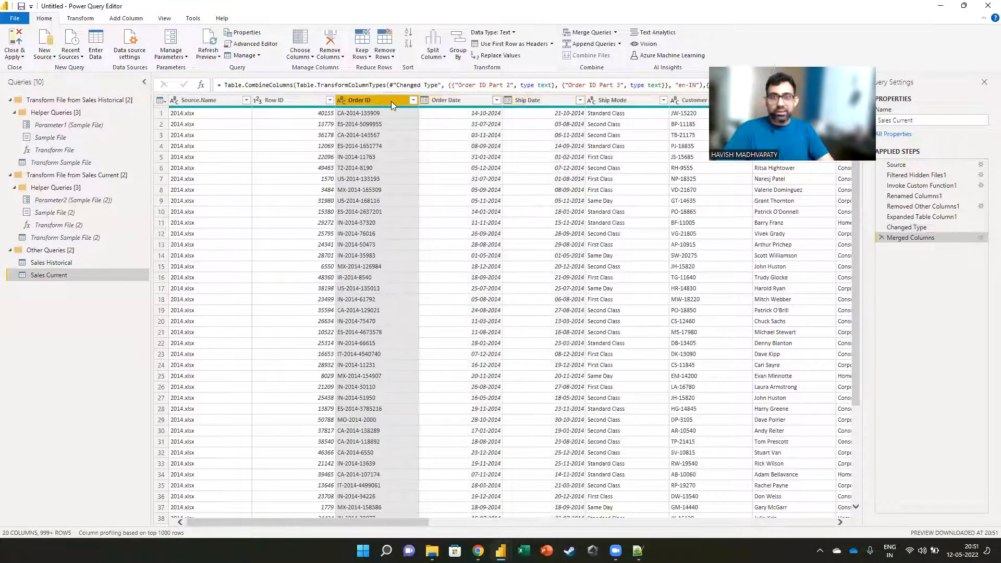
left_click(601, 280)
key("Right")
key("Right")
key("Right")
key("Right")
key("Right")
key("Right")
key("Right")
key("Right")
key("Right")
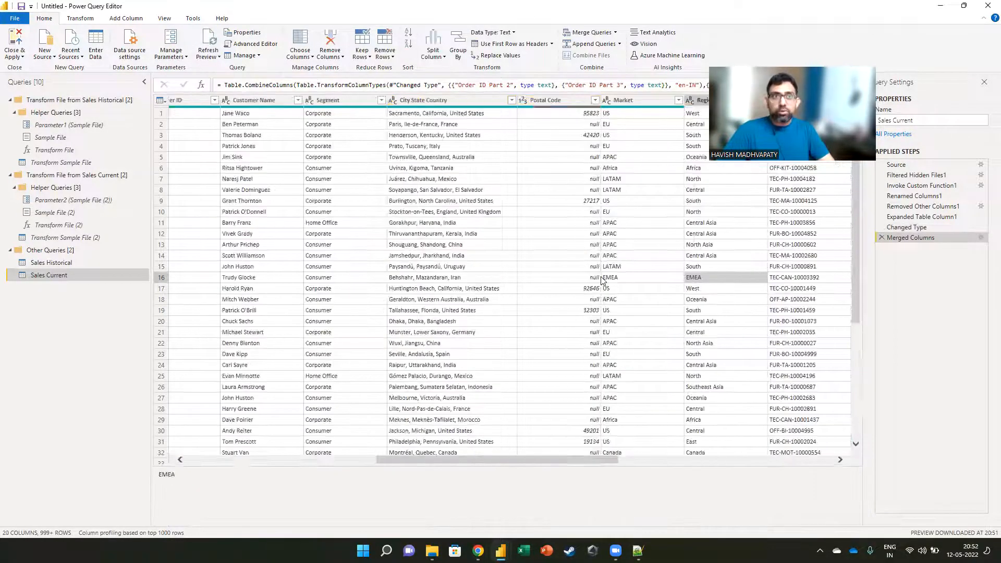
key("Right")
key("Right")
key("Right")
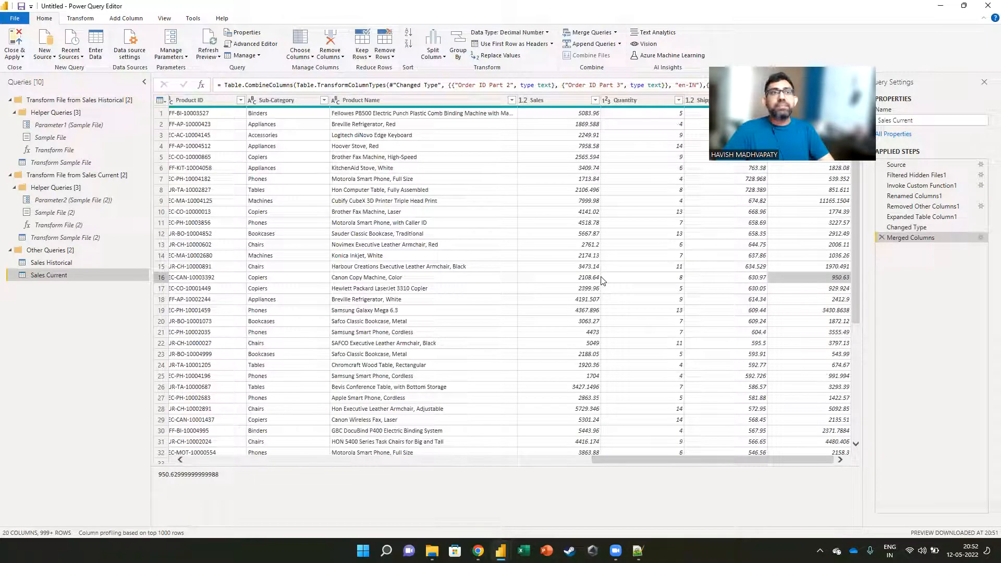
key("Left")
key("Left")
key("Left")
key("Left")
key("Left")
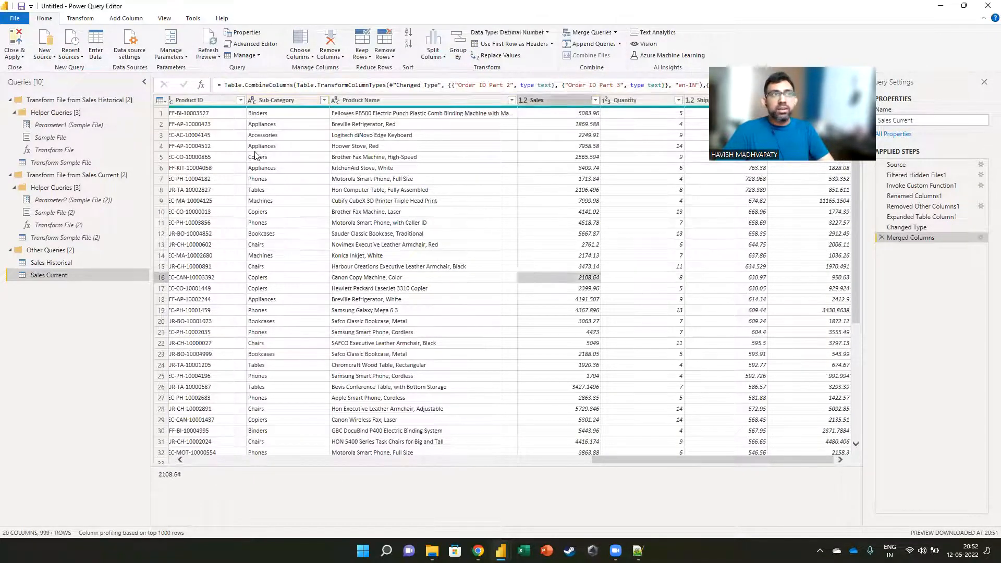
key("Left")
key("Left")
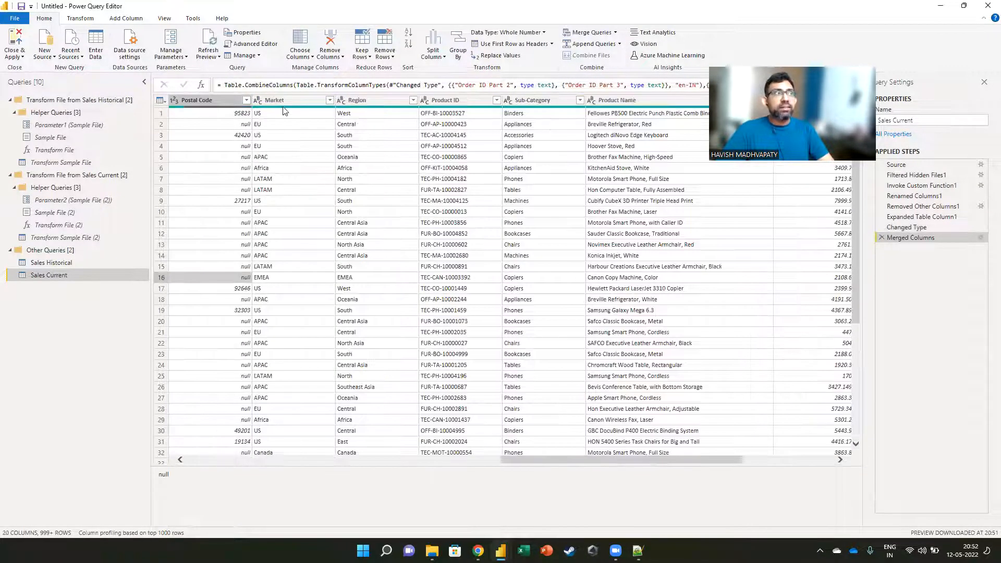
left_click(504, 157)
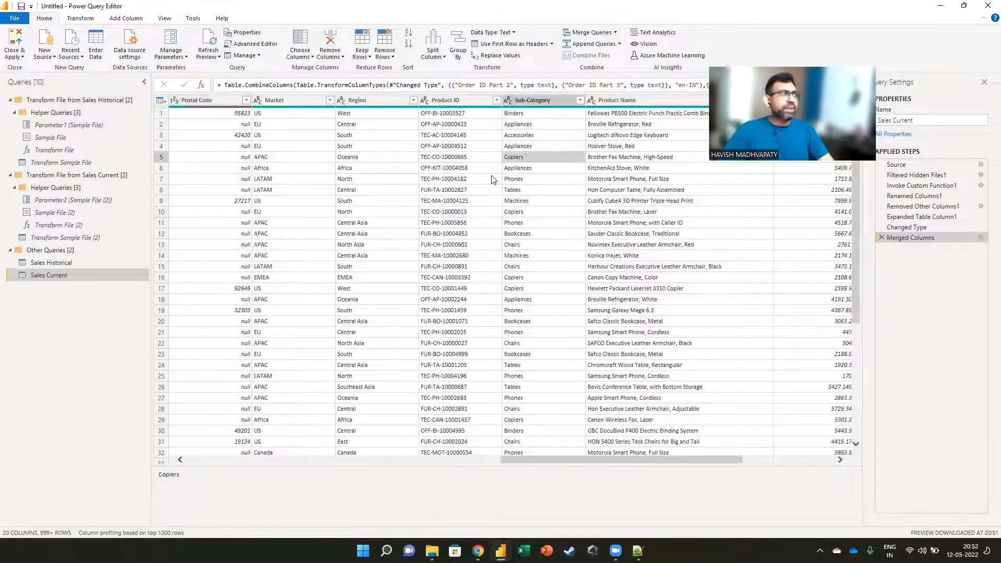
scroll(491, 179, "right", 3)
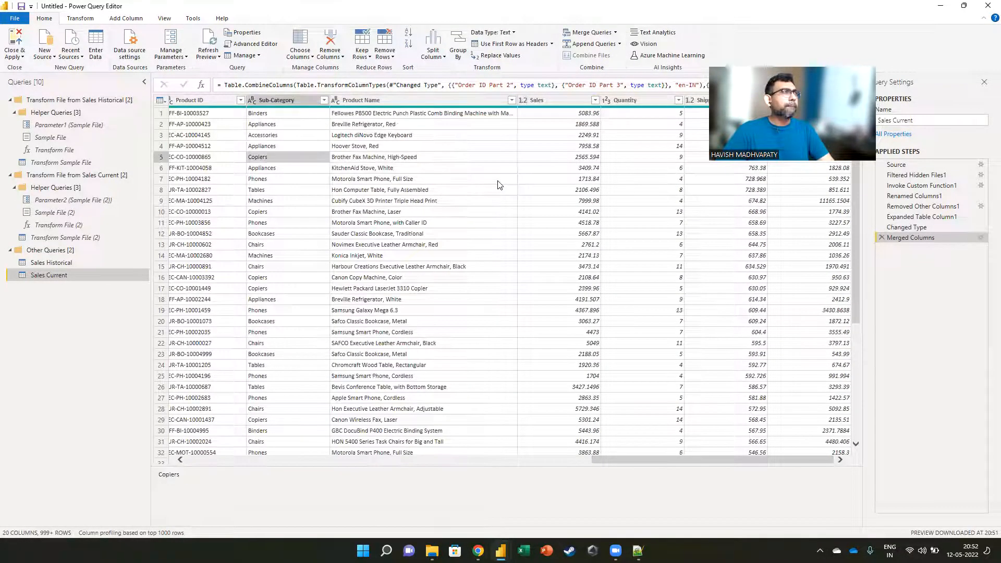
key("Left")
key("Left")
key("Left")
key("Left")
key("Left")
key("Left")
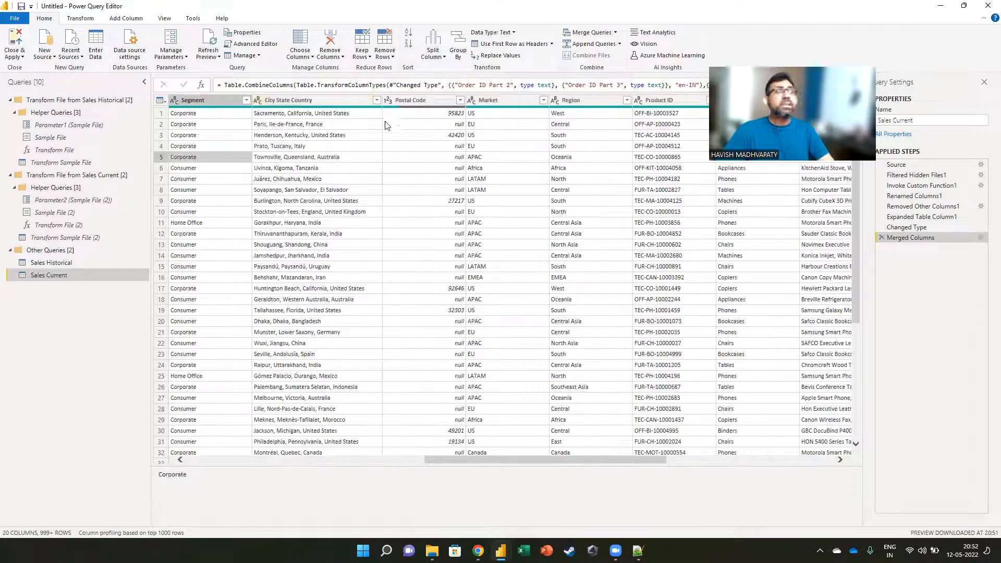
left_click(354, 103)
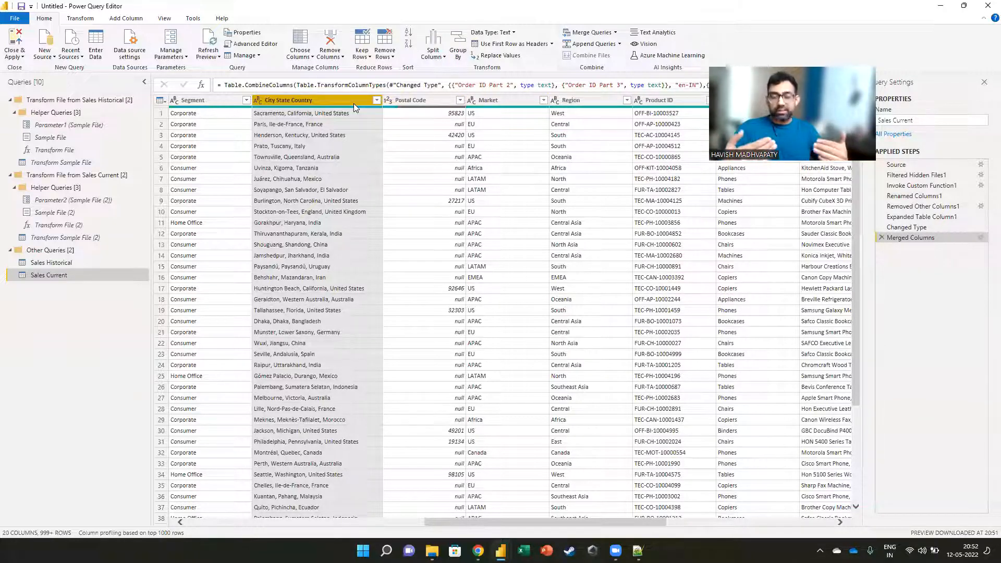
Split City State Country at the first comma using a custom delimiter
right_click(318, 99)
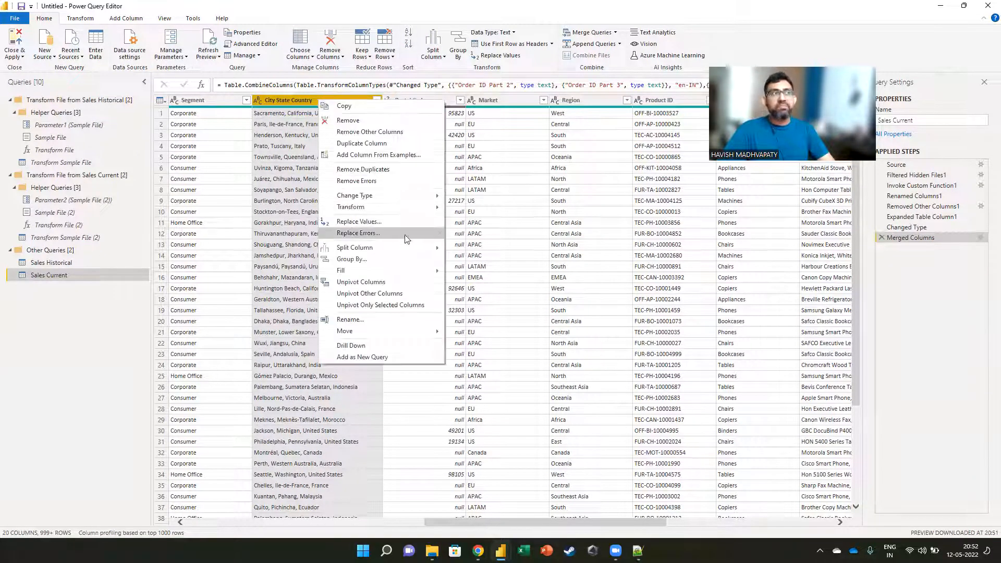
mouse_move(399, 248)
left_click(464, 253)
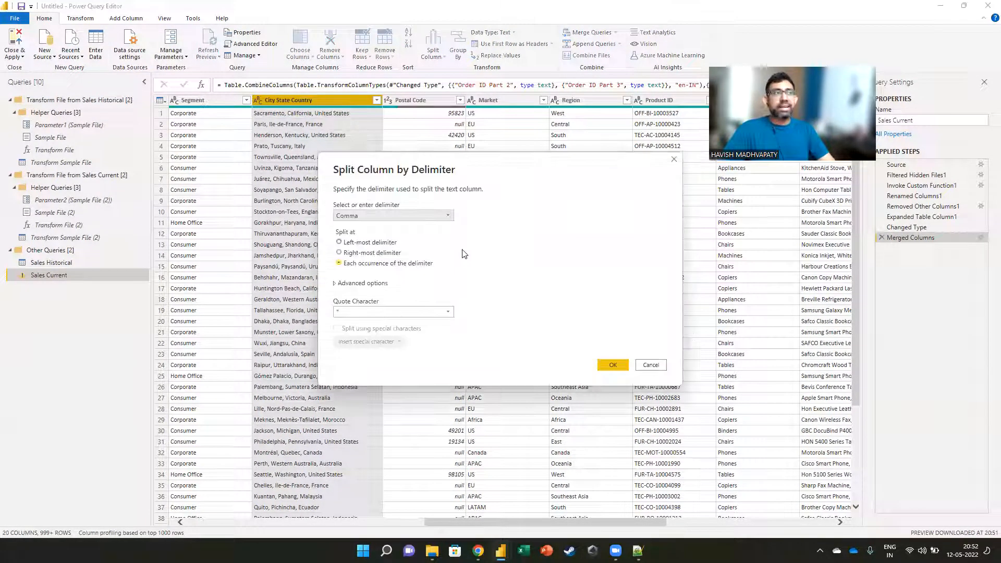
left_click(358, 216)
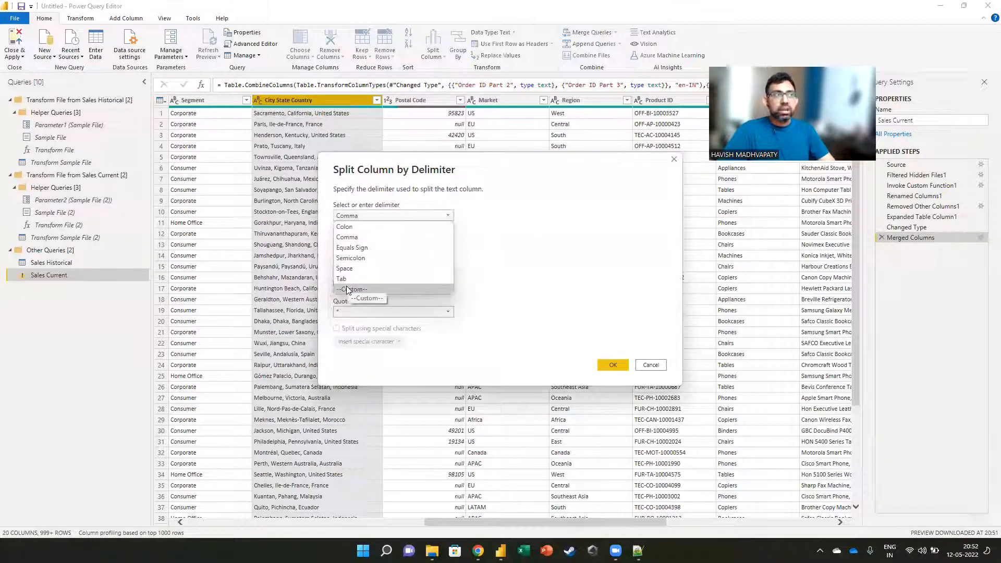
left_click(346, 290)
left_click(373, 215)
left_click(477, 257)
left_click(402, 229)
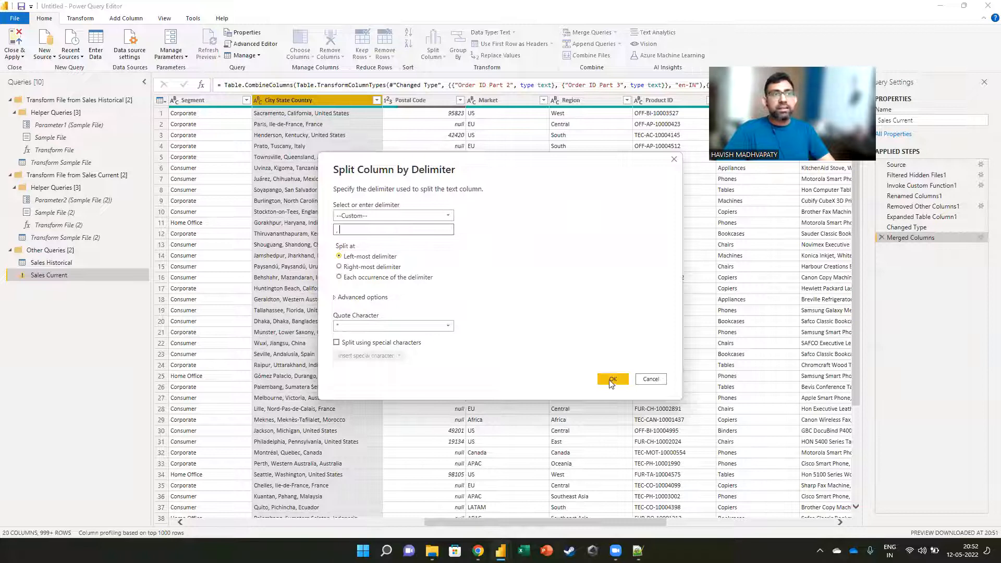
left_click(611, 382)
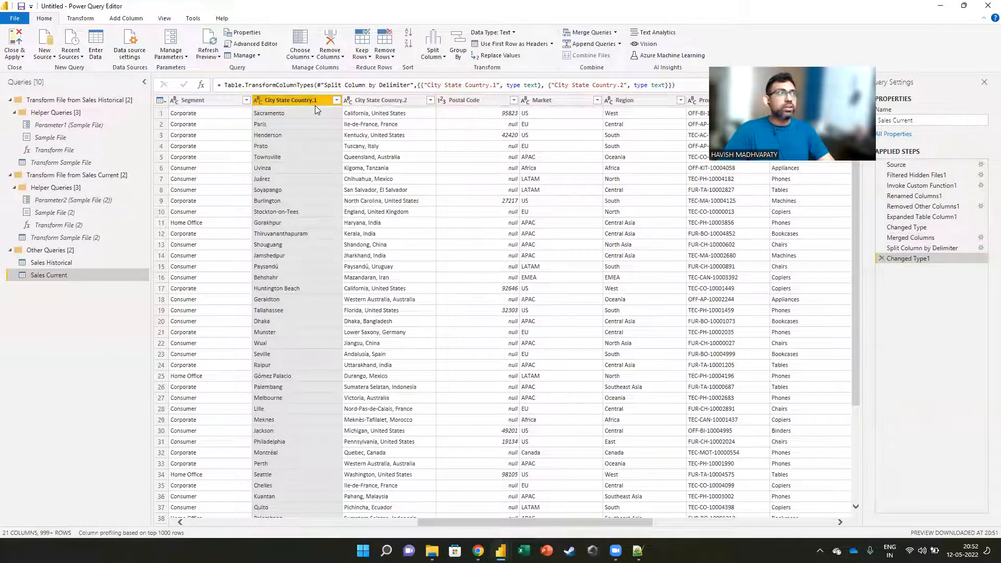
Rename the resulting columns to City, State and Country
double_click(314, 101)
type("City")
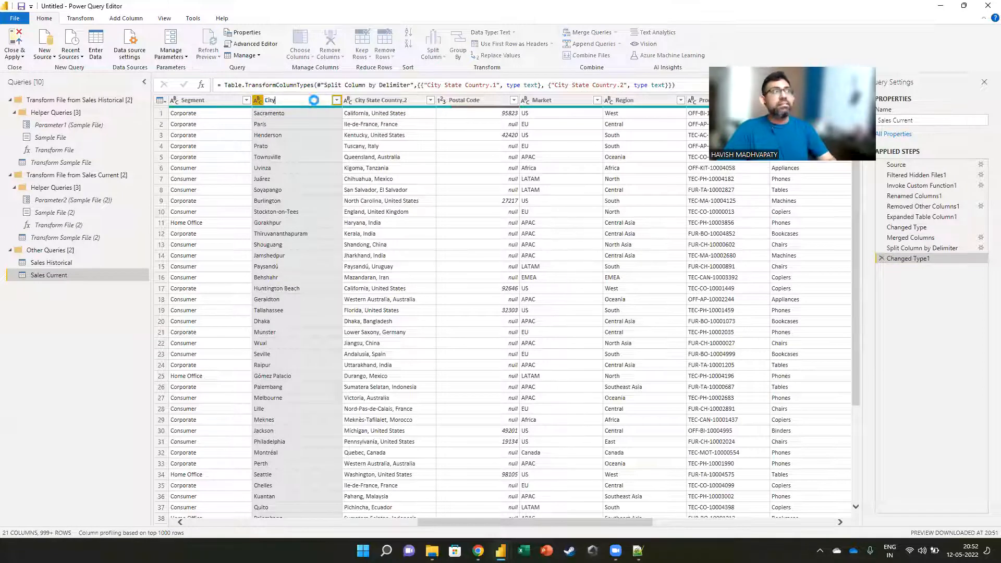
key("Return")
double_click(379, 99)
type("State")
key("Return")
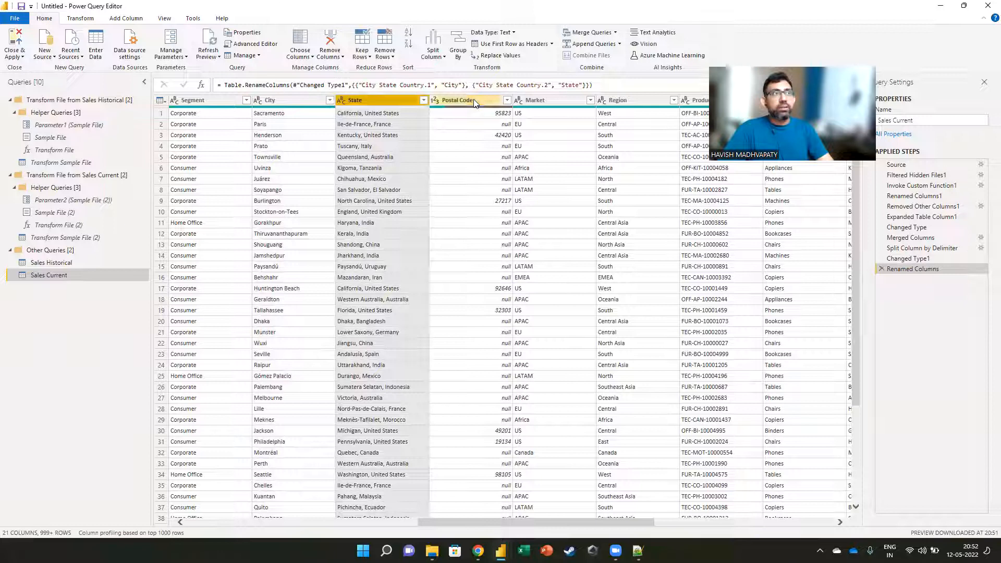
double_click(472, 100)
type("Country")
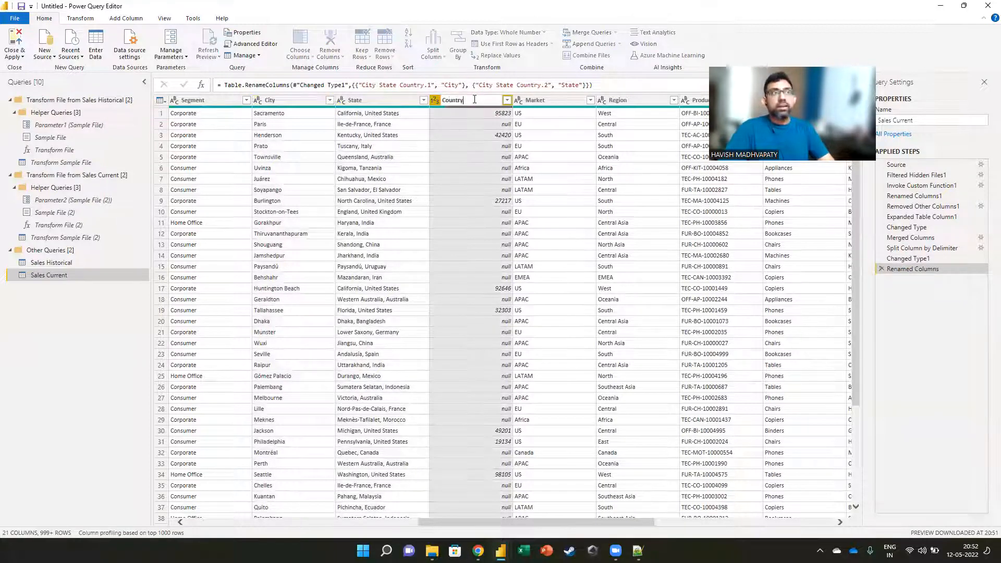
key("Return")
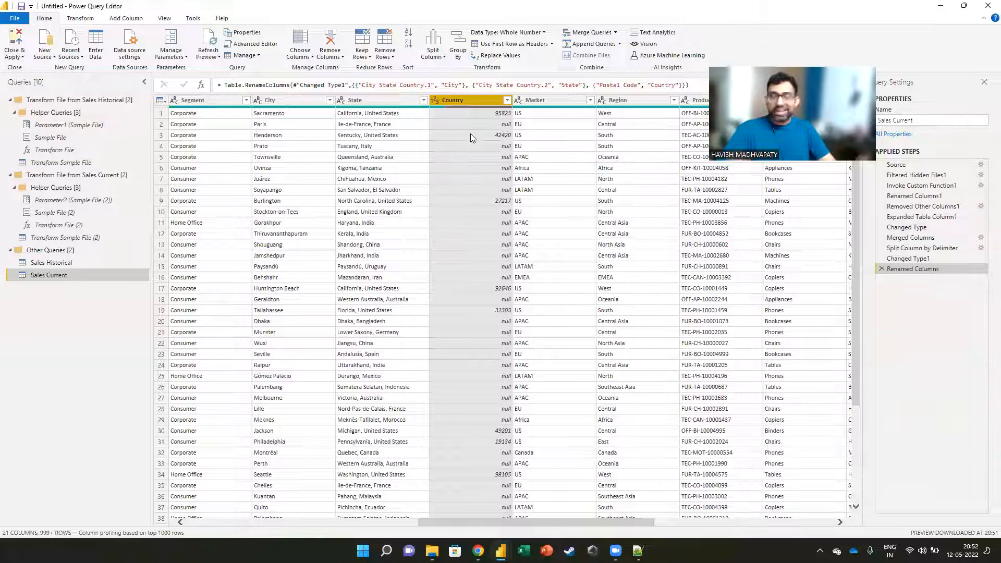
Append Sales Historical and Sales Current as a new query, Append1
left_click(104, 262)
left_click(104, 277)
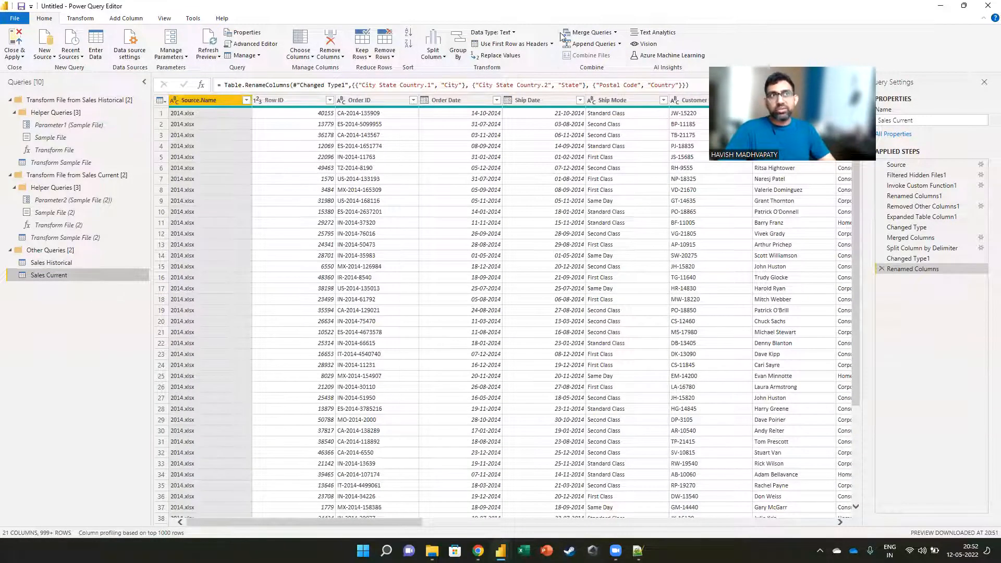
left_click(619, 45)
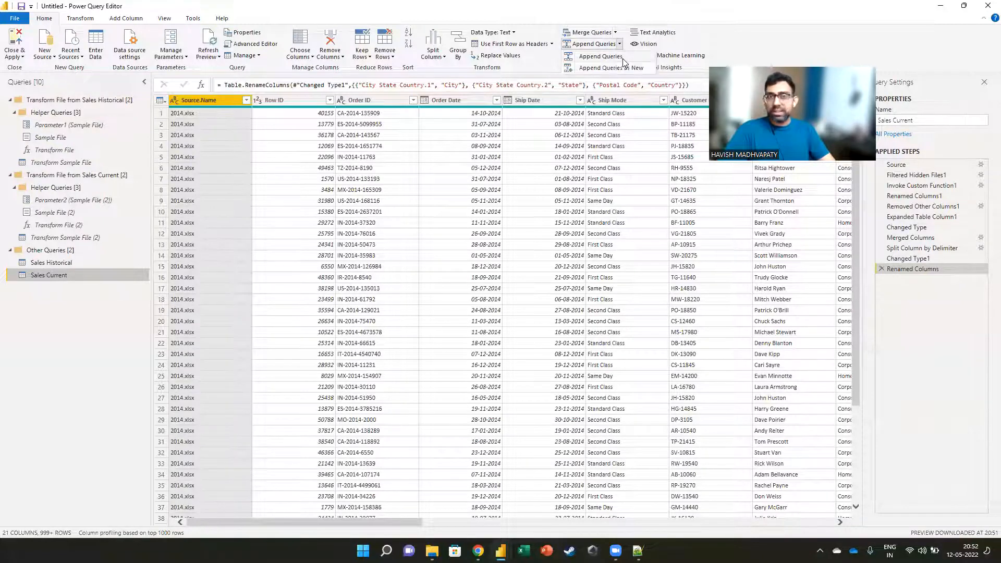
left_click(623, 59)
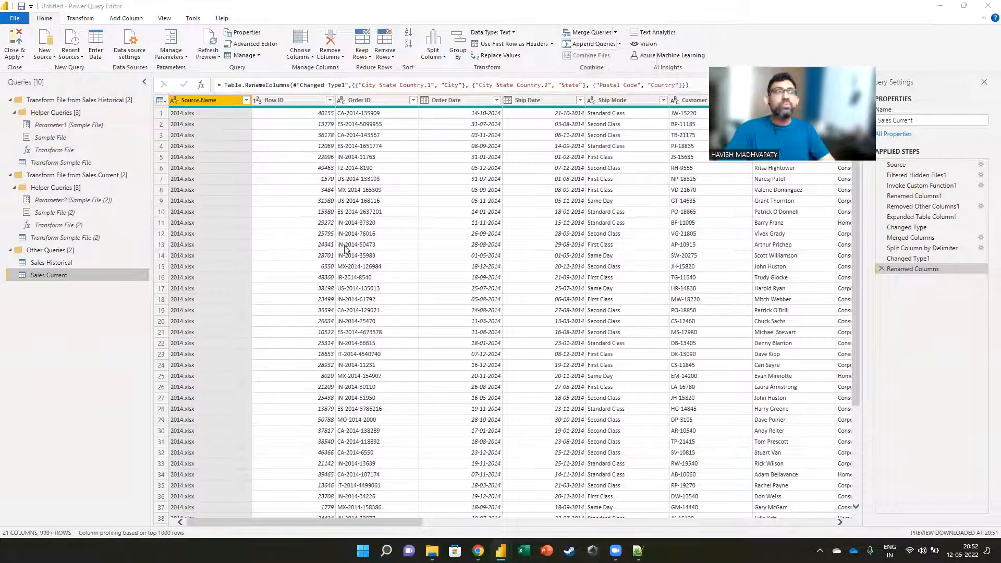
left_click(394, 271)
left_click(392, 282)
left_click(394, 301)
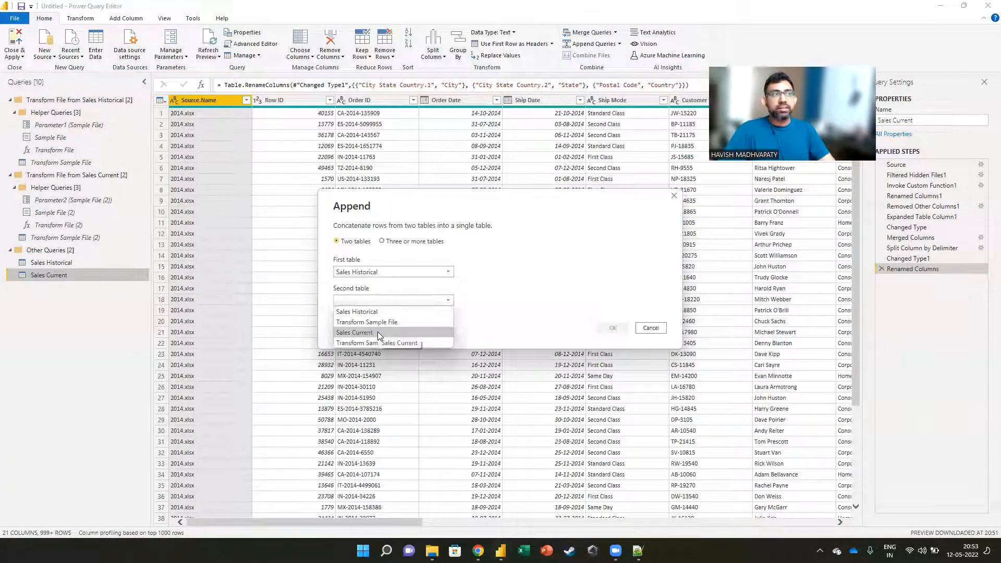
left_click(377, 331)
left_click(621, 328)
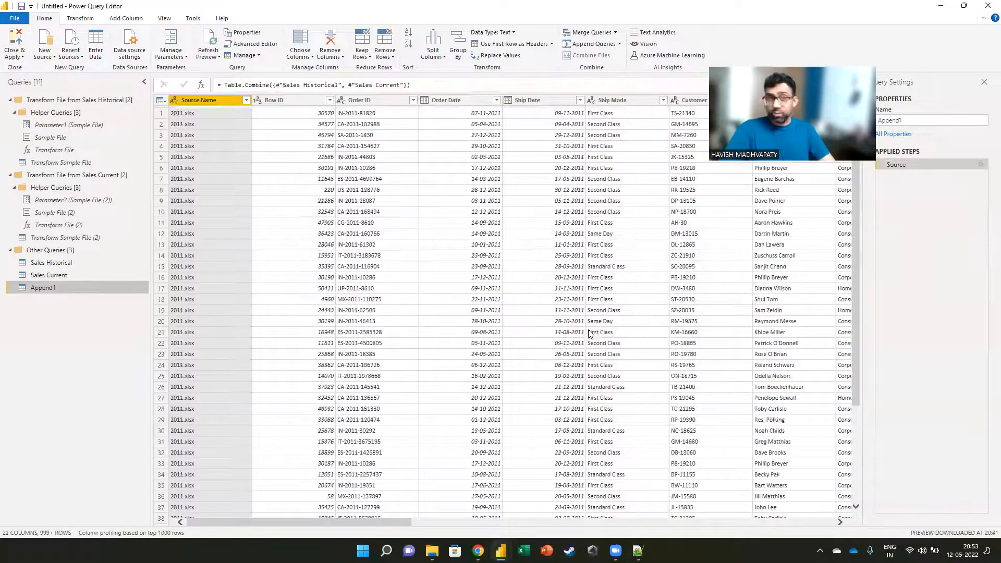
Load the full Source.Name filter list and confirm all yearly source files are kept
left_click(246, 100)
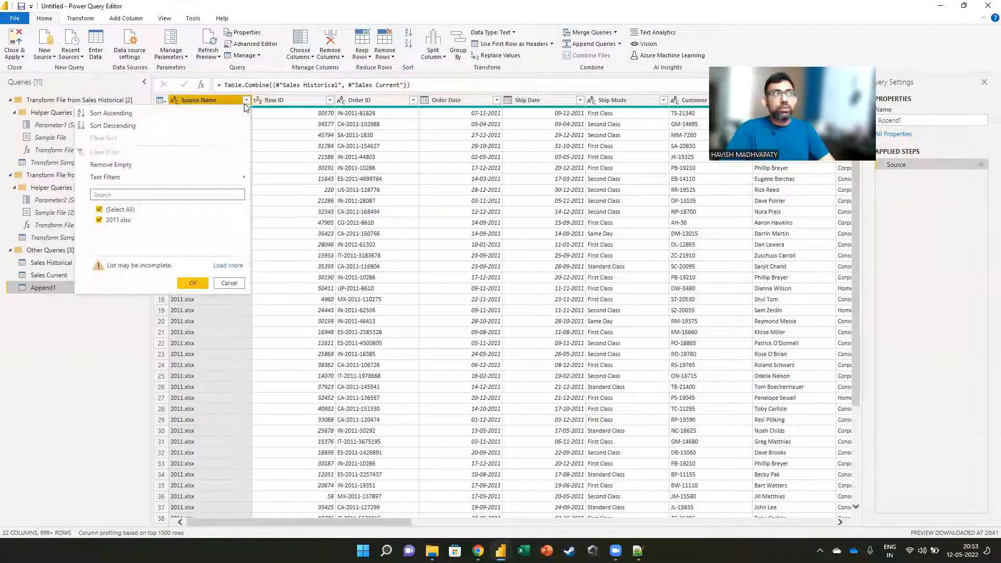
left_click(232, 265)
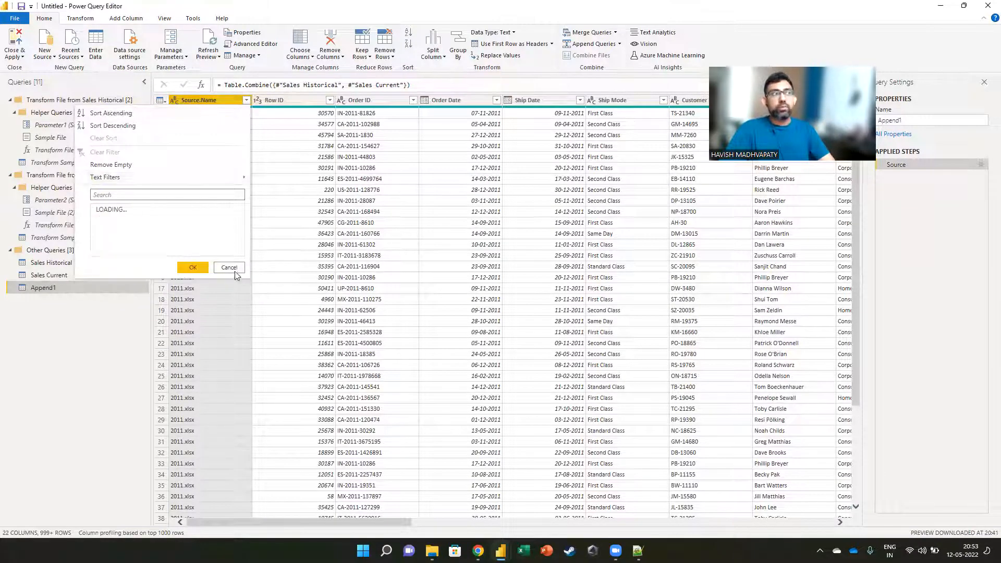
left_click(191, 268)
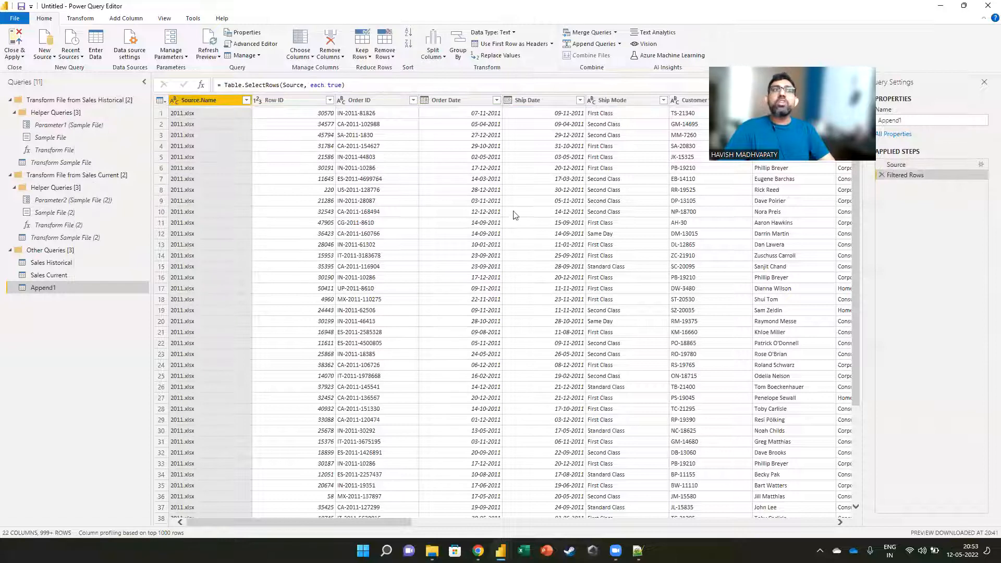
Add a custom column named Profit with formula [Sales] - [COGS] - [Shipping Cost]
left_click(604, 201)
key("Right")
key("Right")
key("Right")
key("Right")
key("Right")
key("Right")
key("Right")
key("Right")
key("Right")
key("Right")
key("Right")
key("Right")
key("Right")
key("Right")
key("Right")
key("Right")
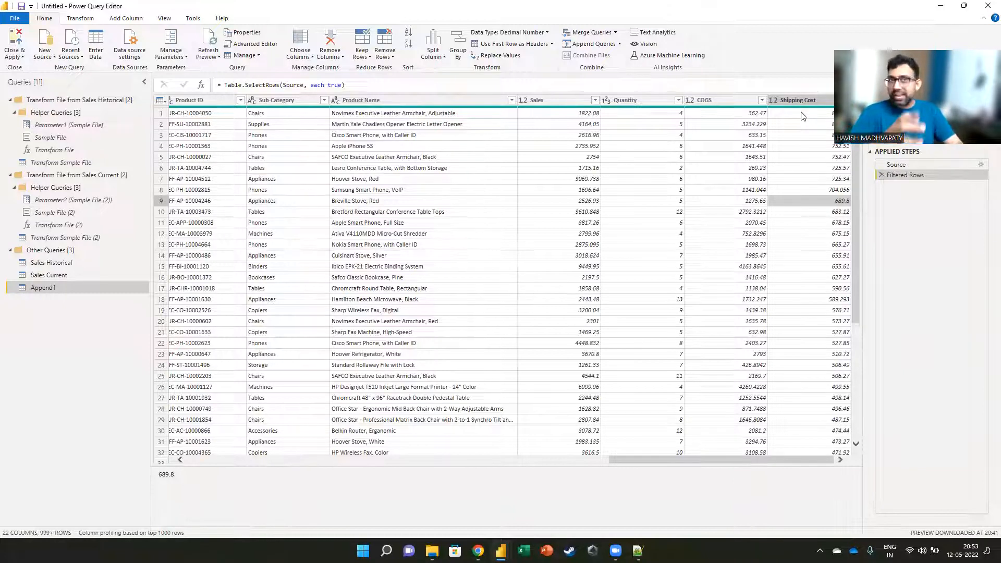
left_click(131, 19)
left_click(52, 44)
left_click_drag(401, 218, 323, 217)
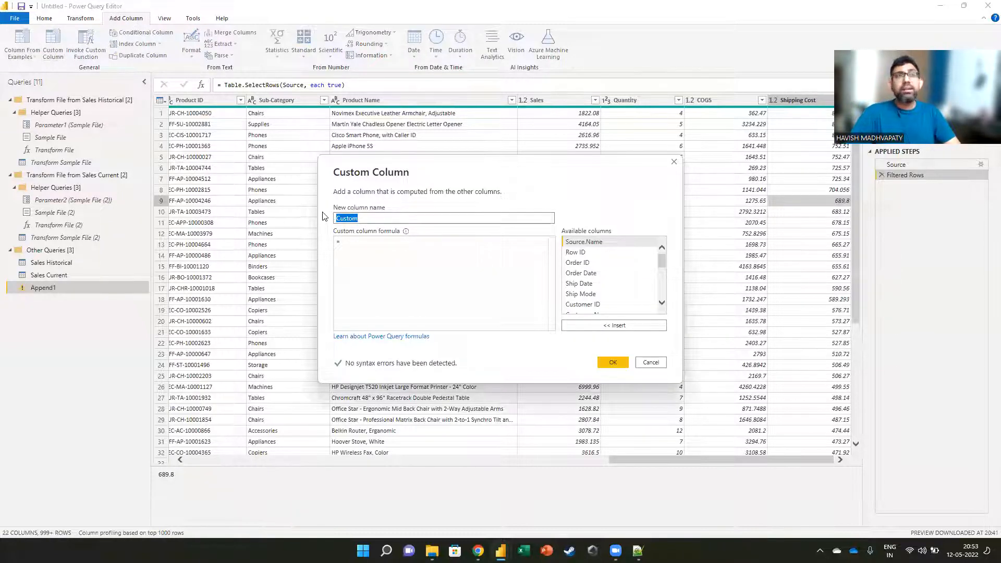
type("Profit")
key("Tab")
type("[Sales]")
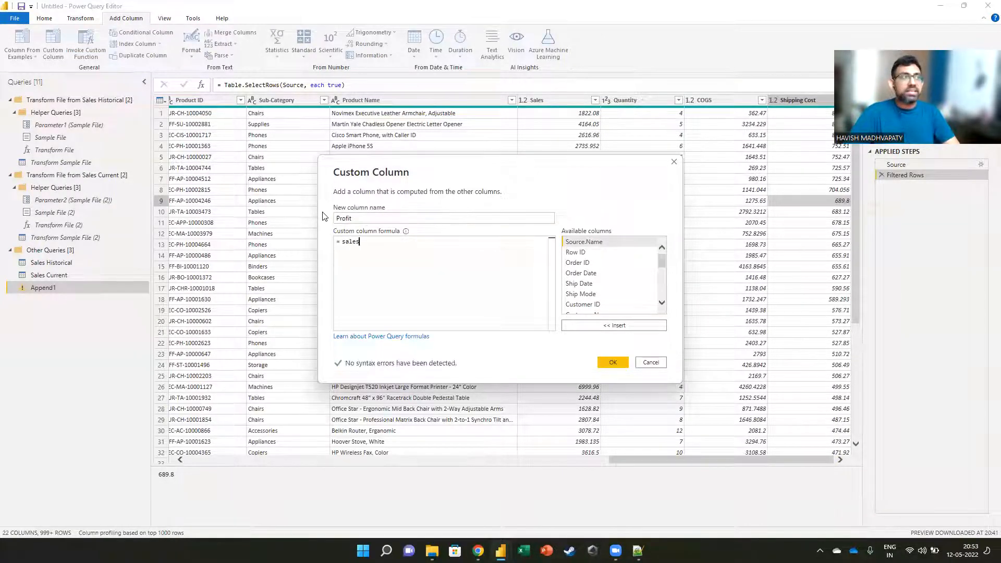
type(" - ")
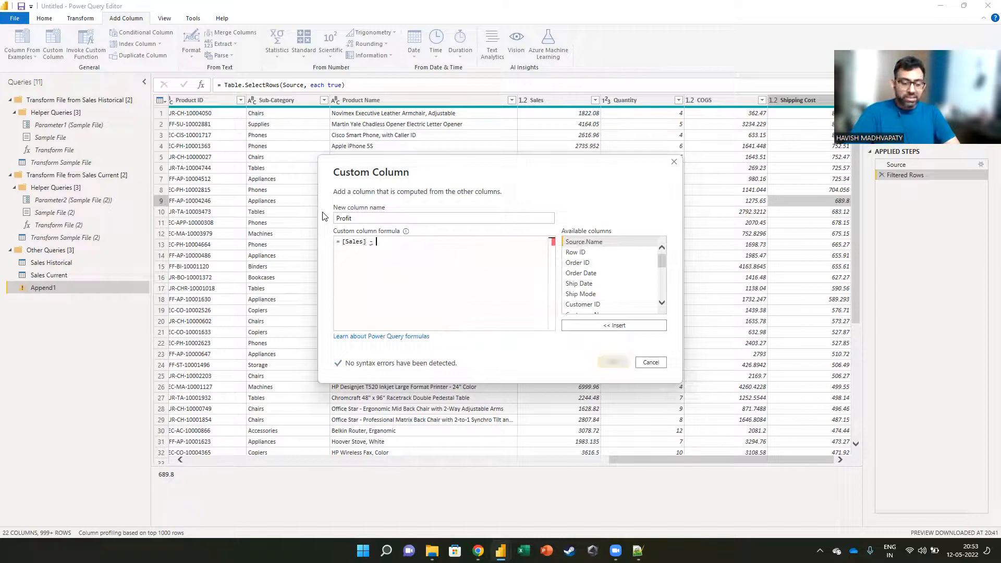
type("[COGS] - ")
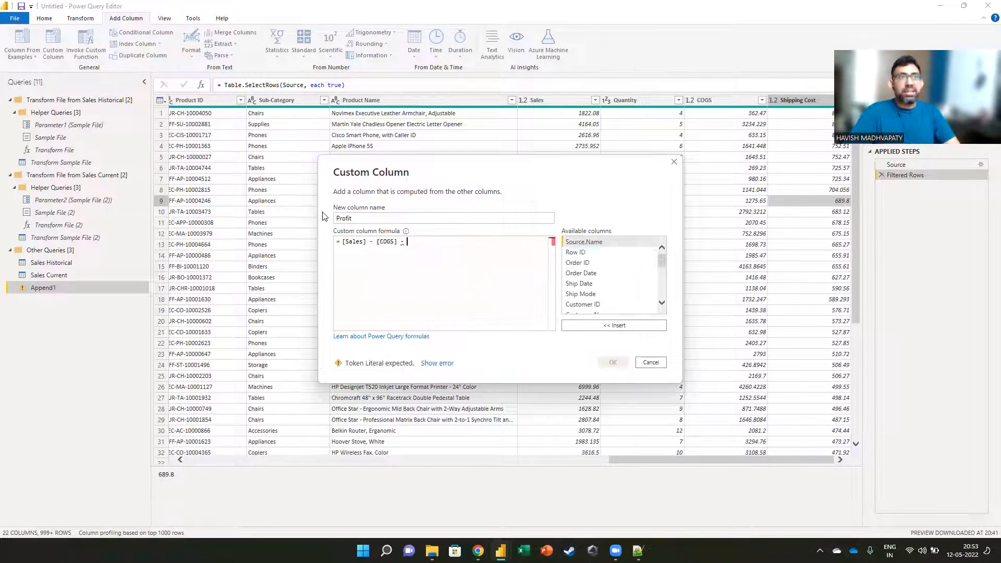
type("sh")
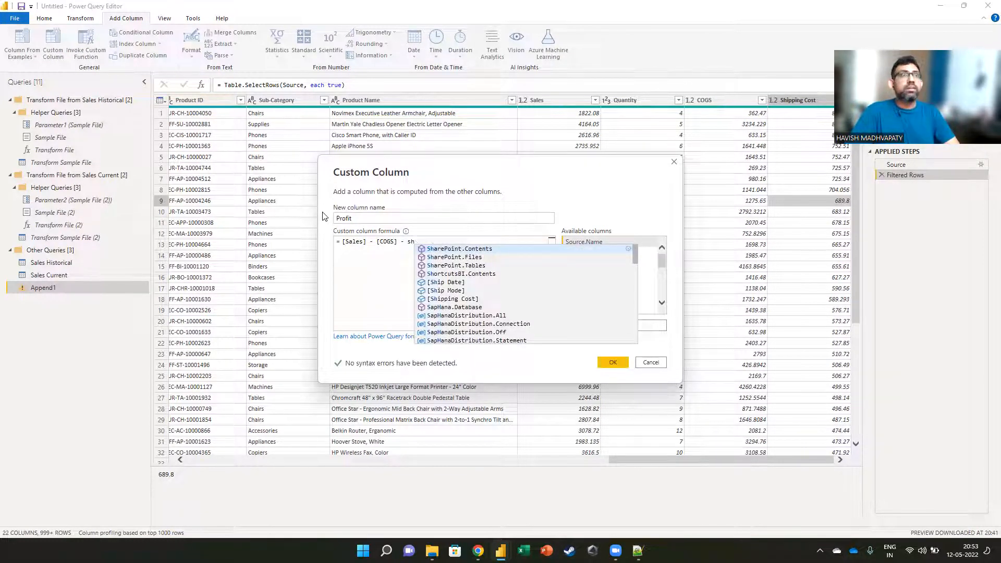
type("i")
key("Down")
key("Down")
key("Tab")
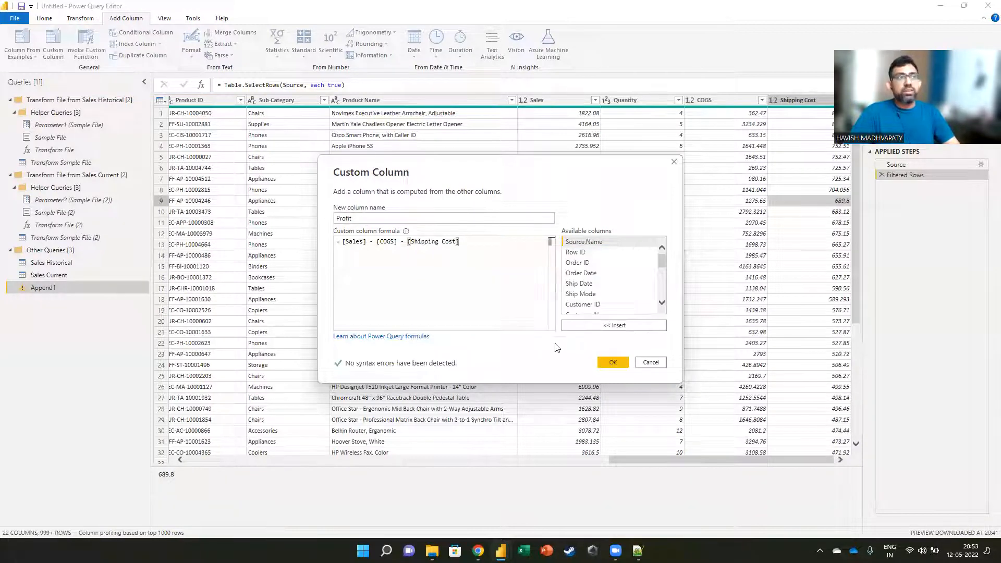
left_click(618, 364)
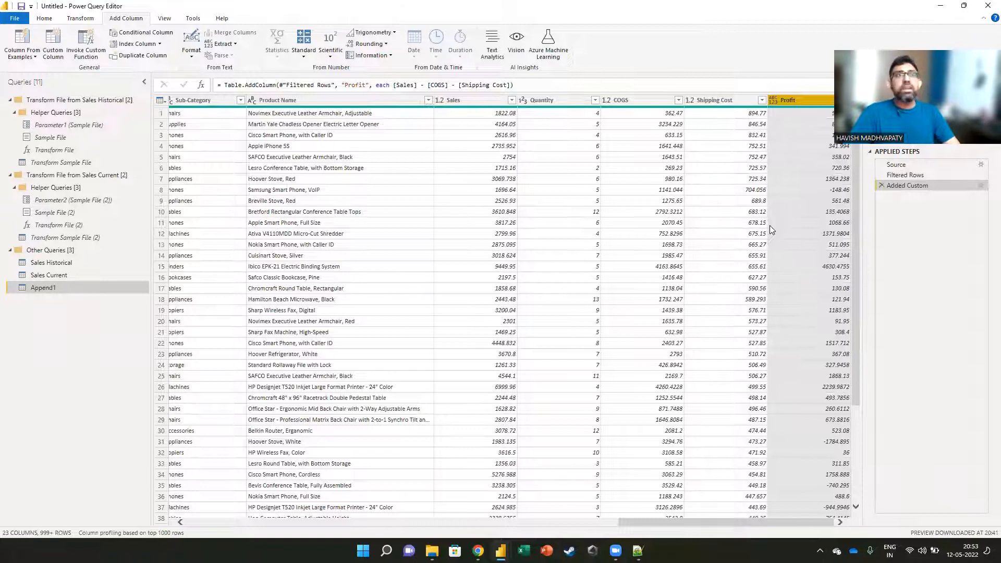
Keep only the Customer Name column in Append1 with Remove Other Columns
left_click_drag(666, 522, 355, 522)
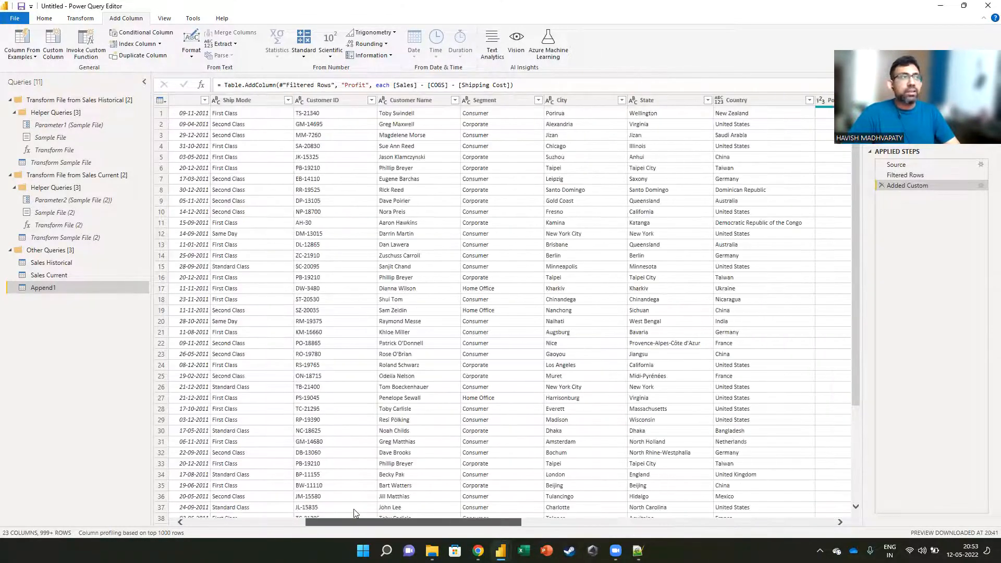
left_click(422, 103)
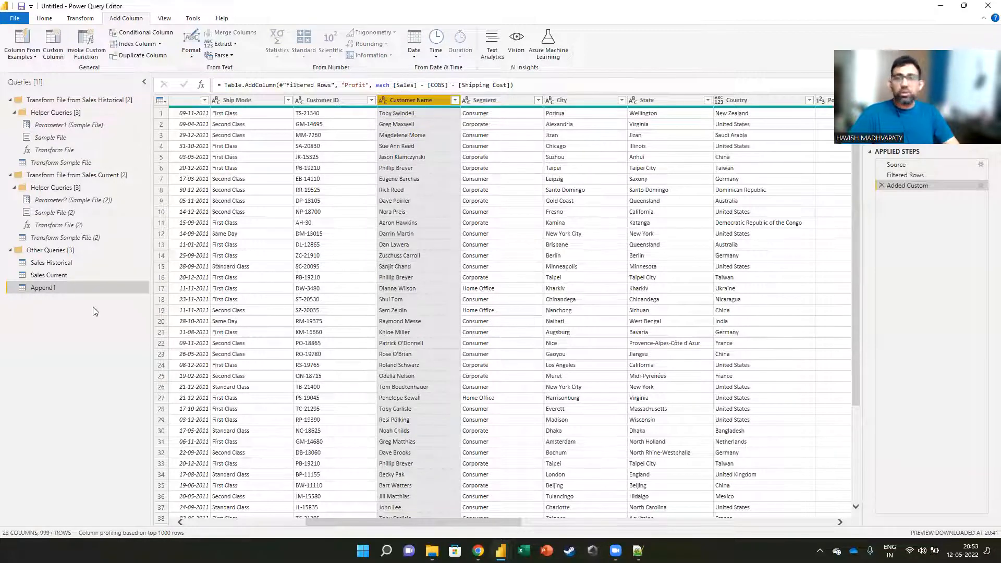
right_click(399, 108)
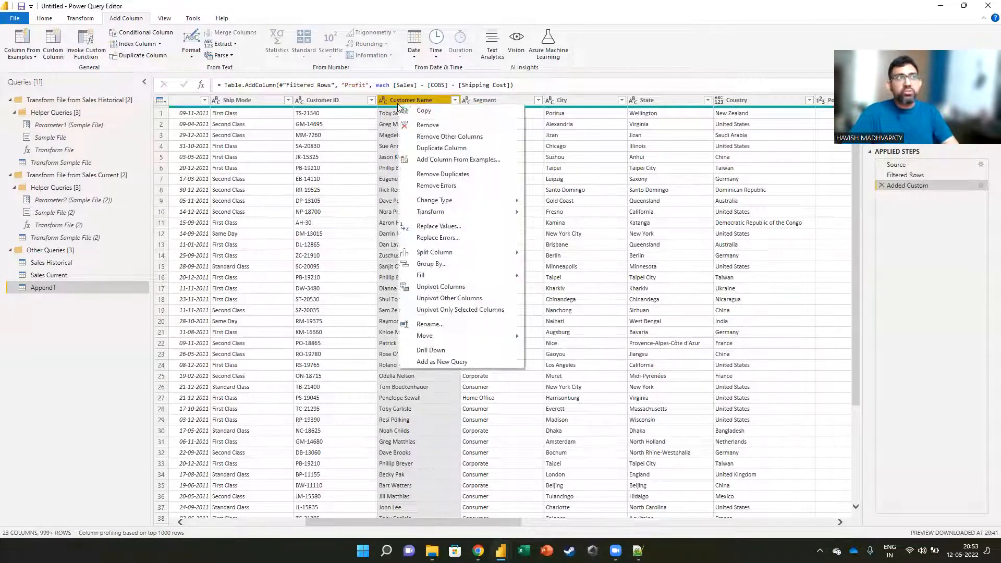
left_click(422, 135)
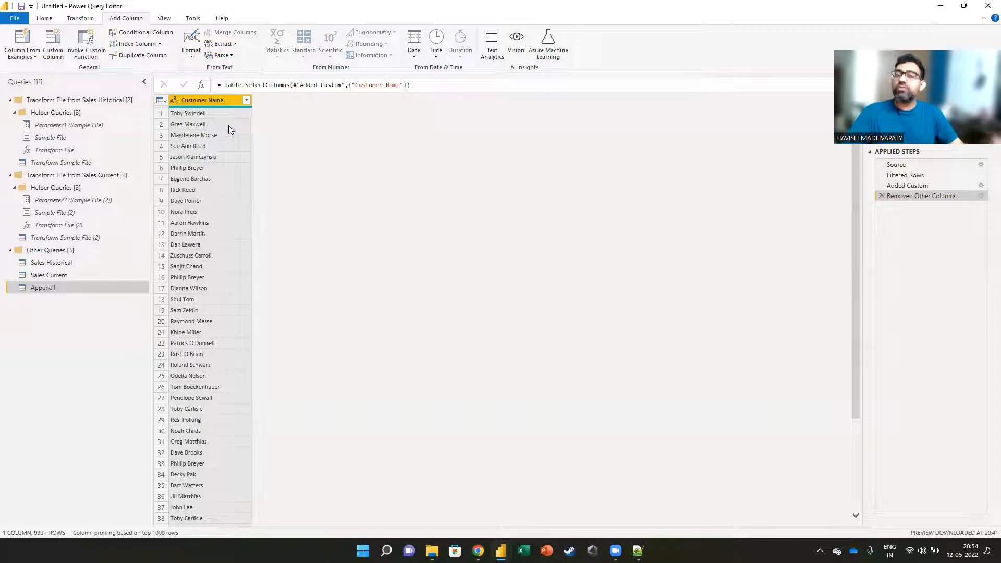
right_click(198, 104)
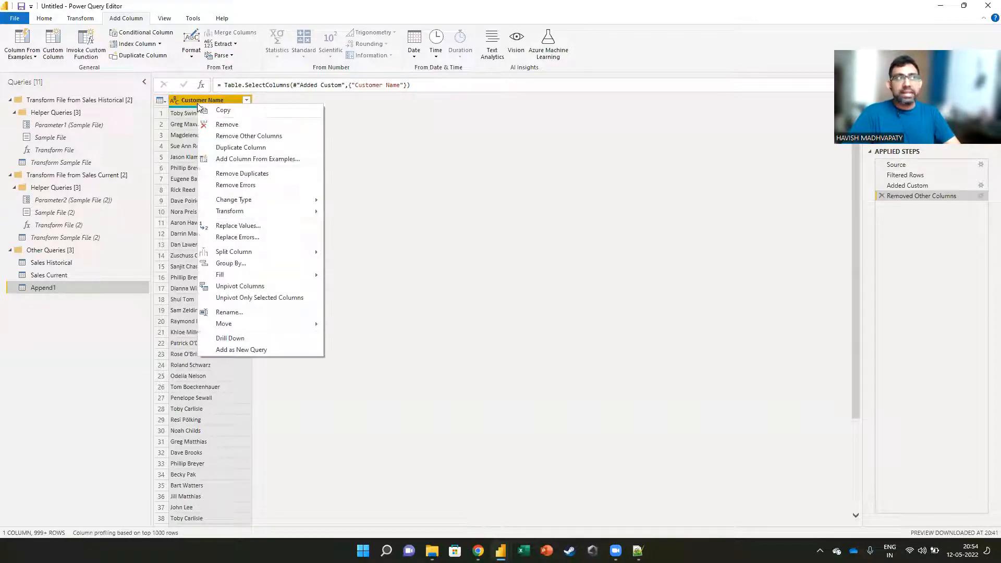
left_click(292, 158)
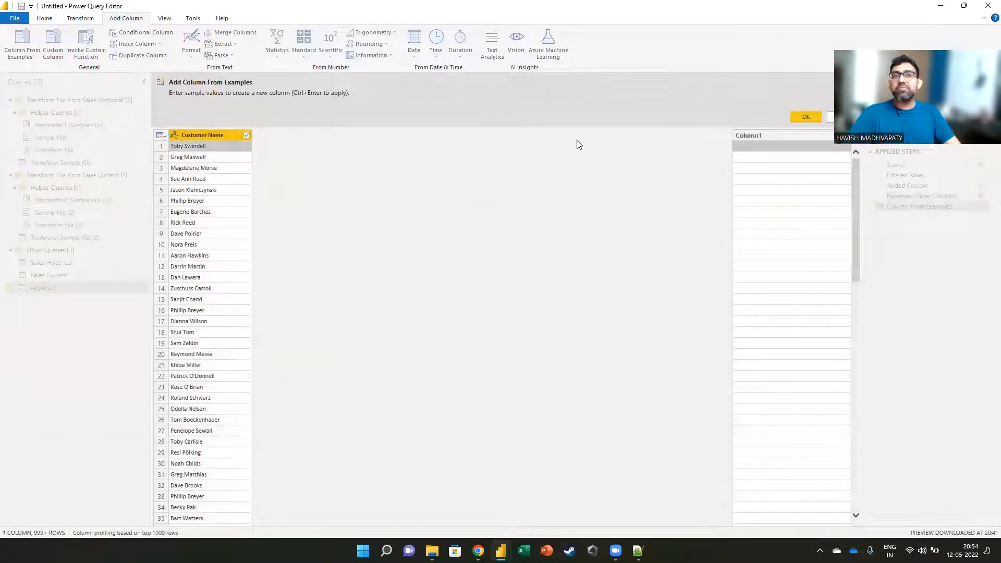
left_click(749, 146)
type("Toby")
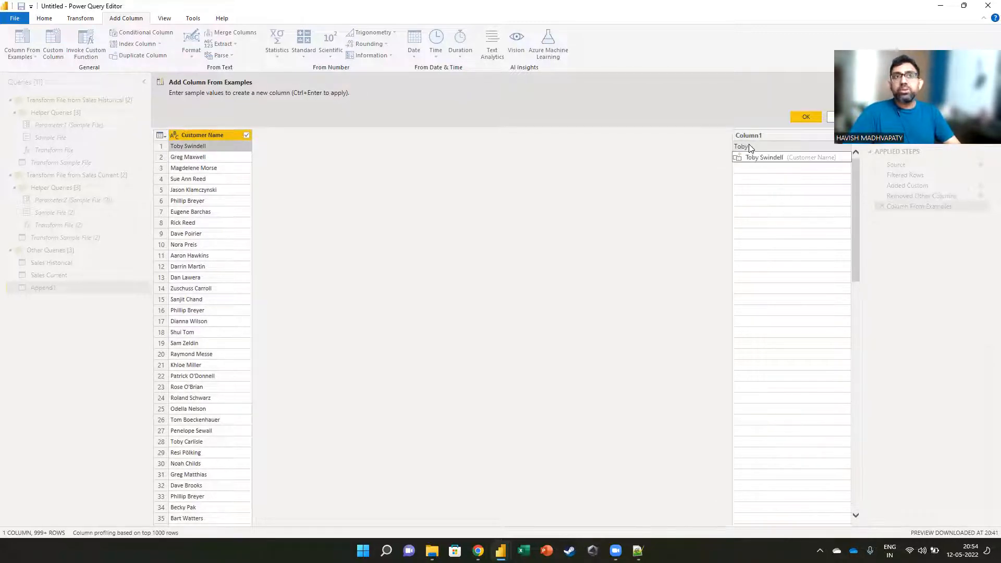
key("Return")
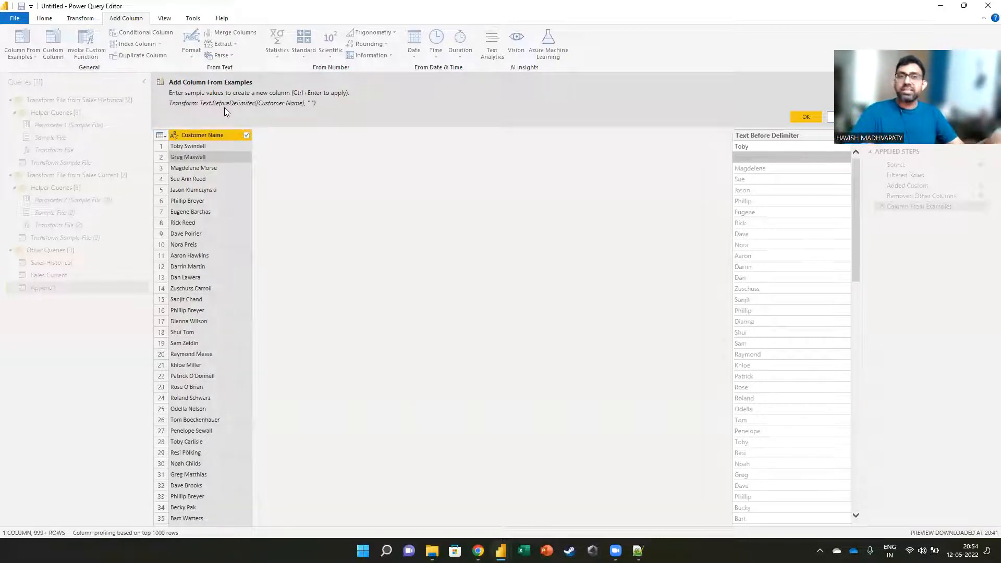
left_click(771, 149)
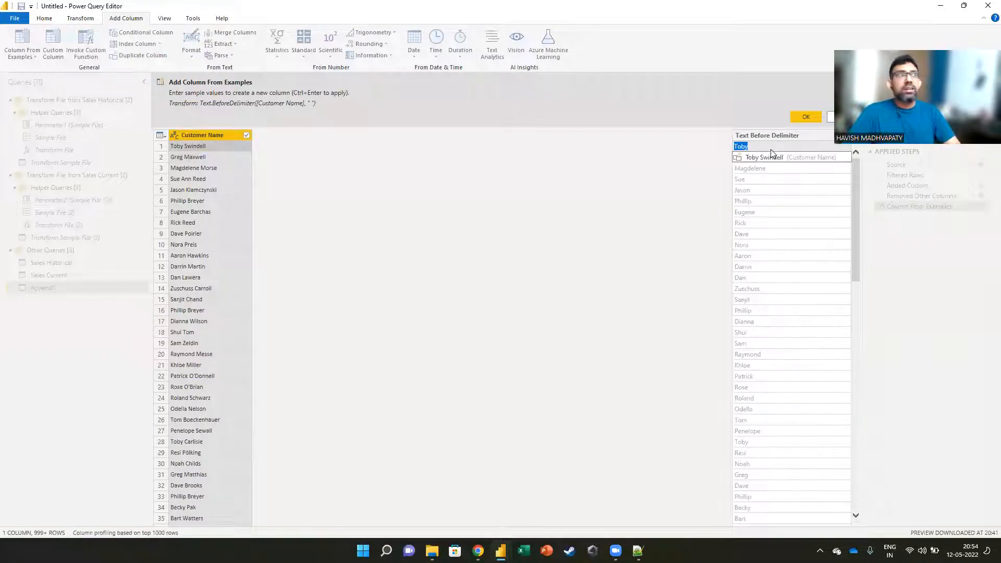
type("Swindell")
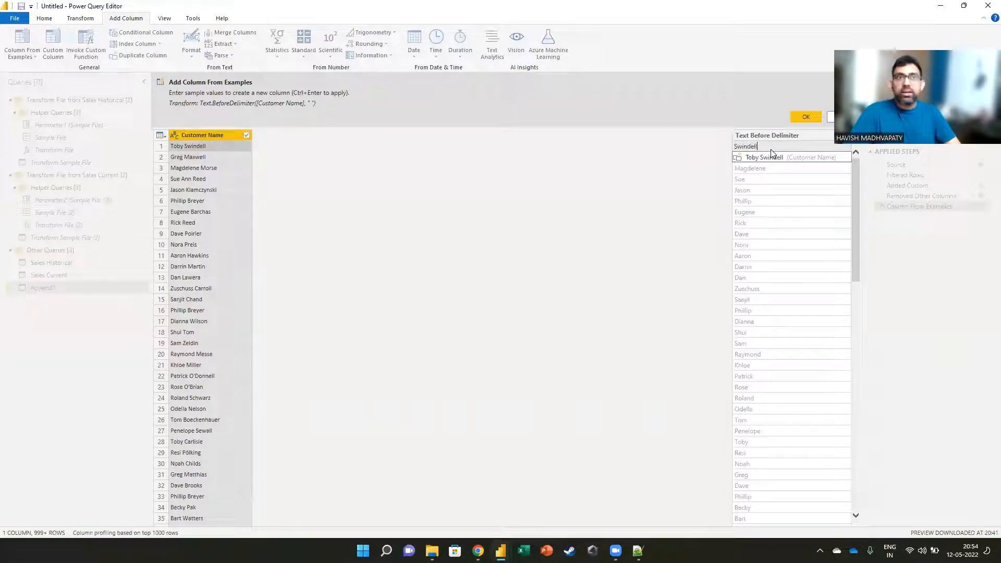
type(", Toby")
key("Return")
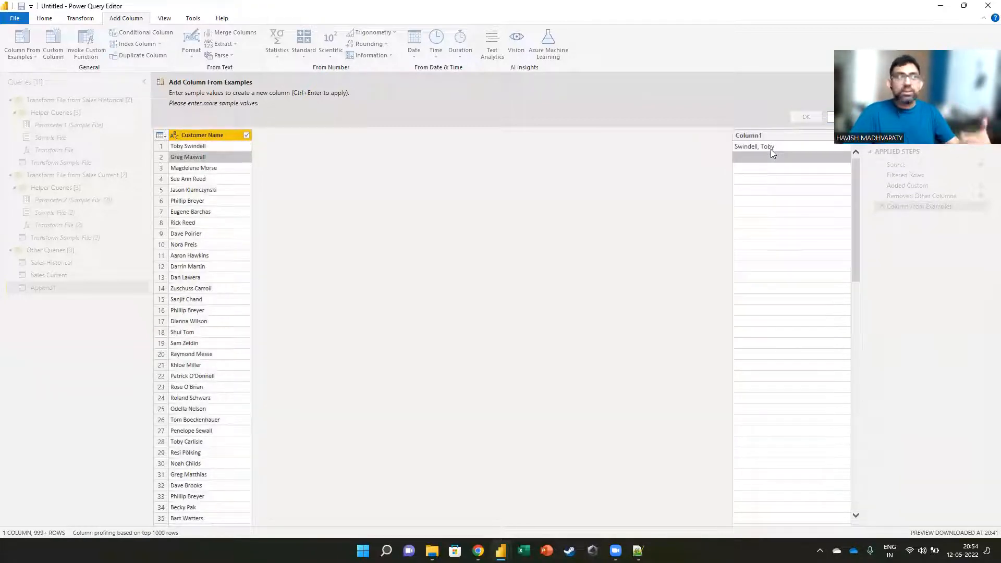
Add 'Maxwell, G' and 'Morse, M' as examples in rows 2 and 3, then start shortening row 1
type("Maxwell, G")
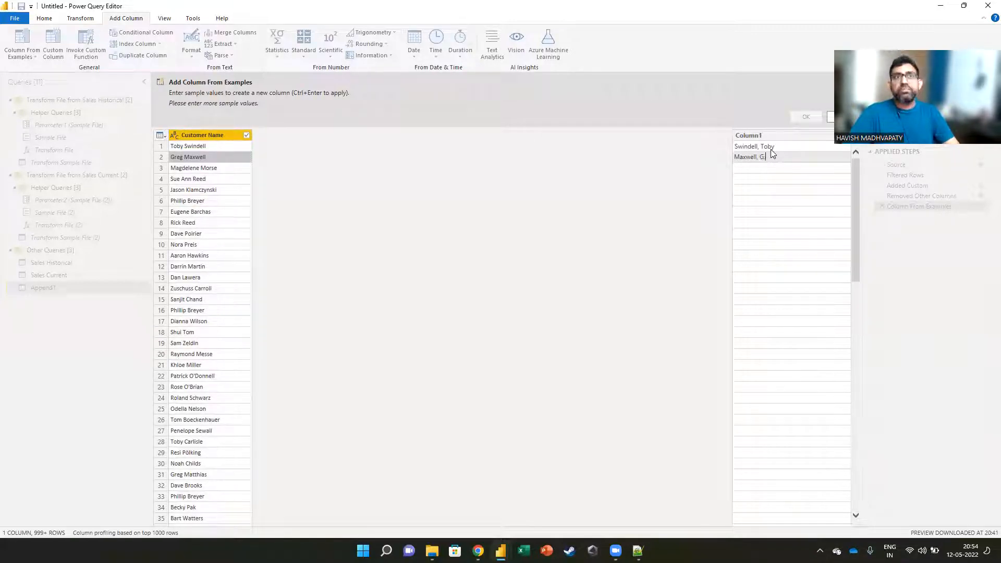
key("Return")
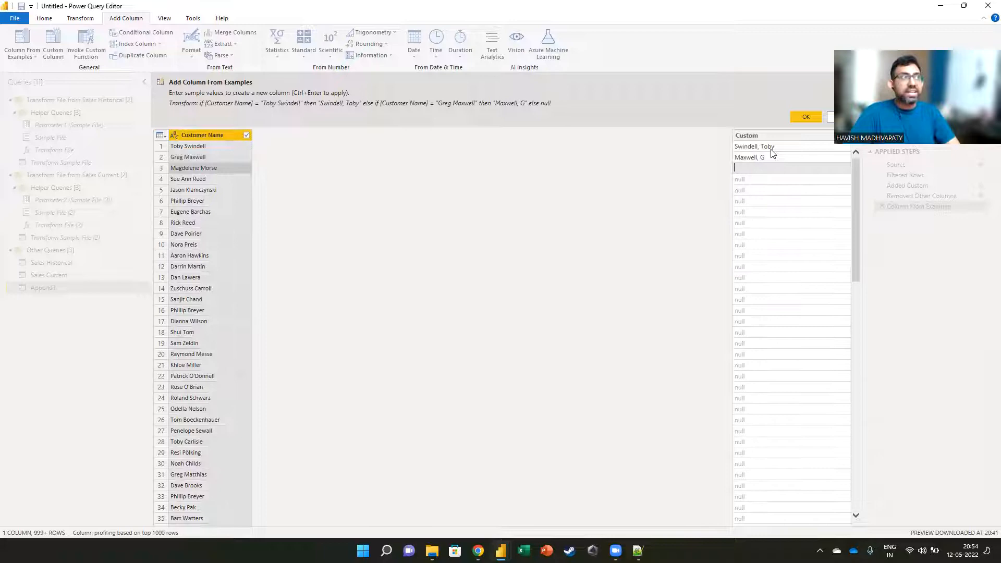
type("Morse, M")
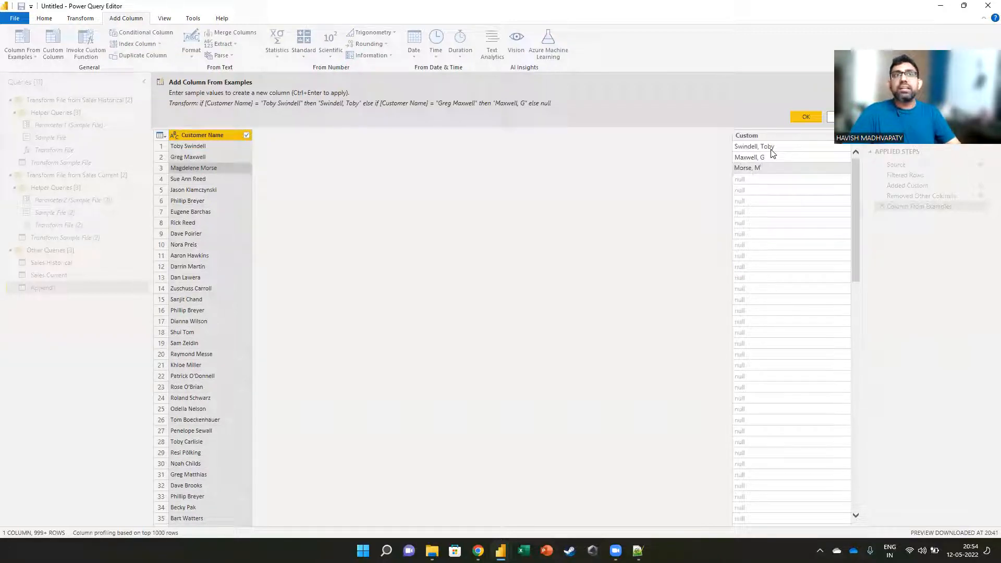
key("Return")
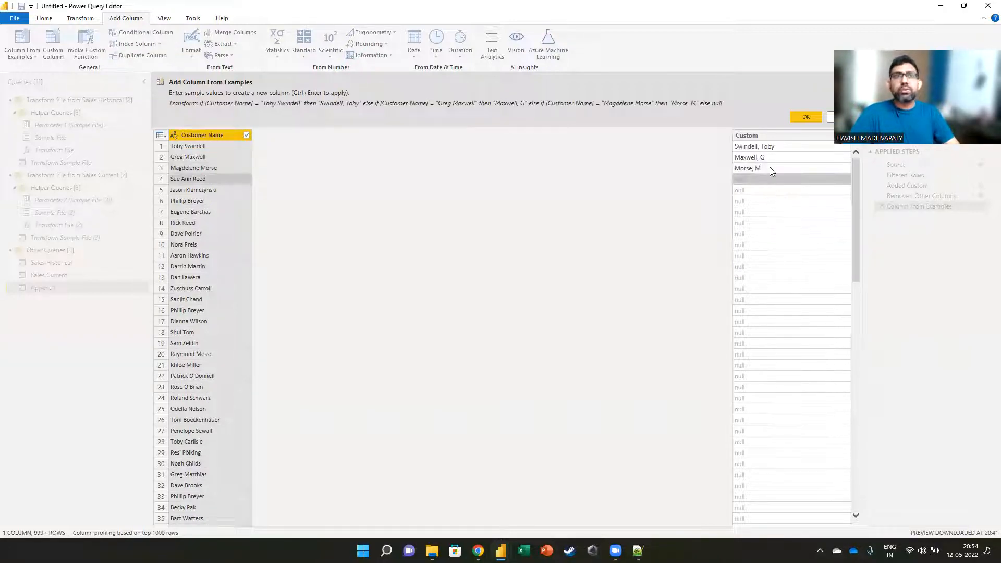
left_click(777, 148)
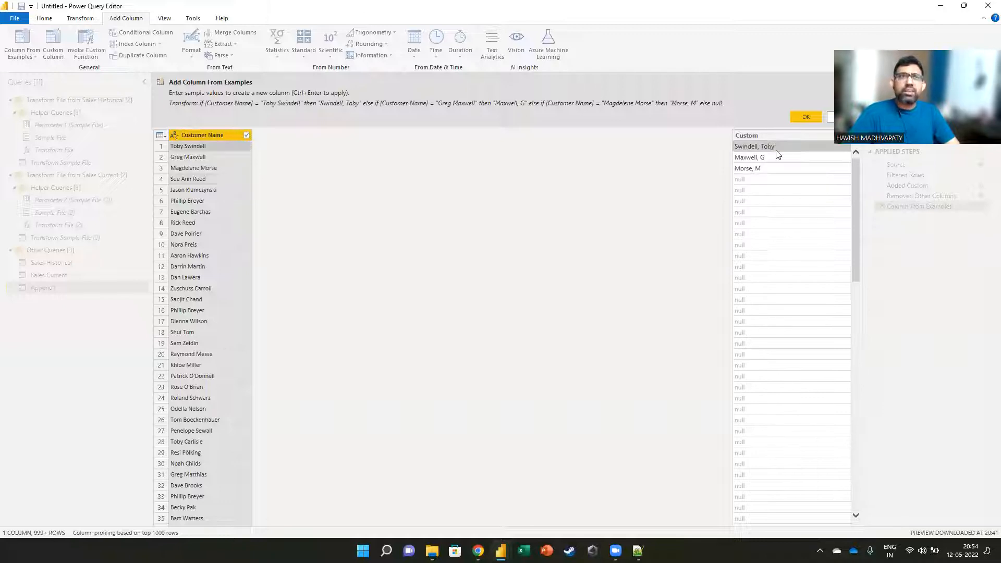
key("BackSpace")
key("BackSpace")
key("BackSpace")
key("Return")
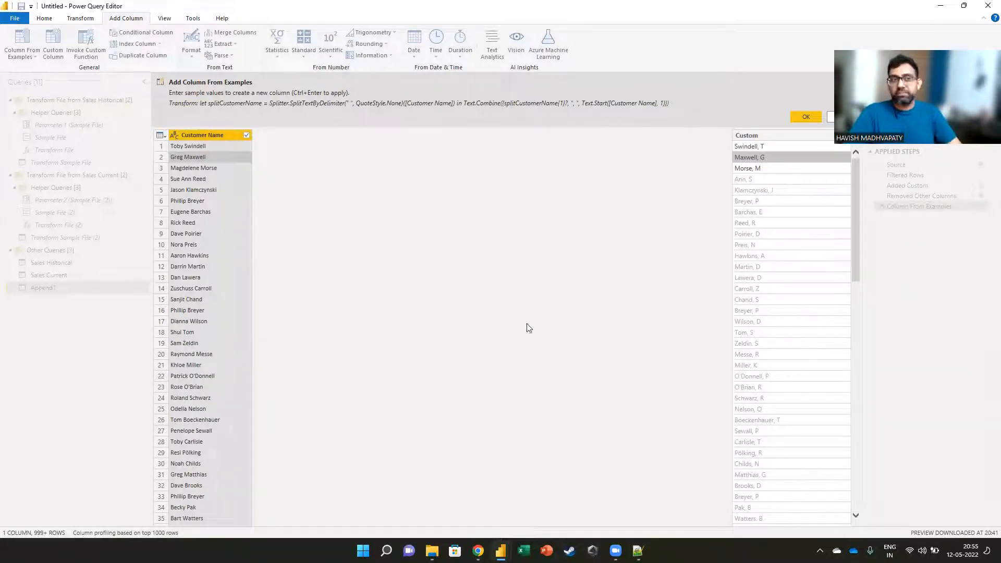
left_click(550, 495)
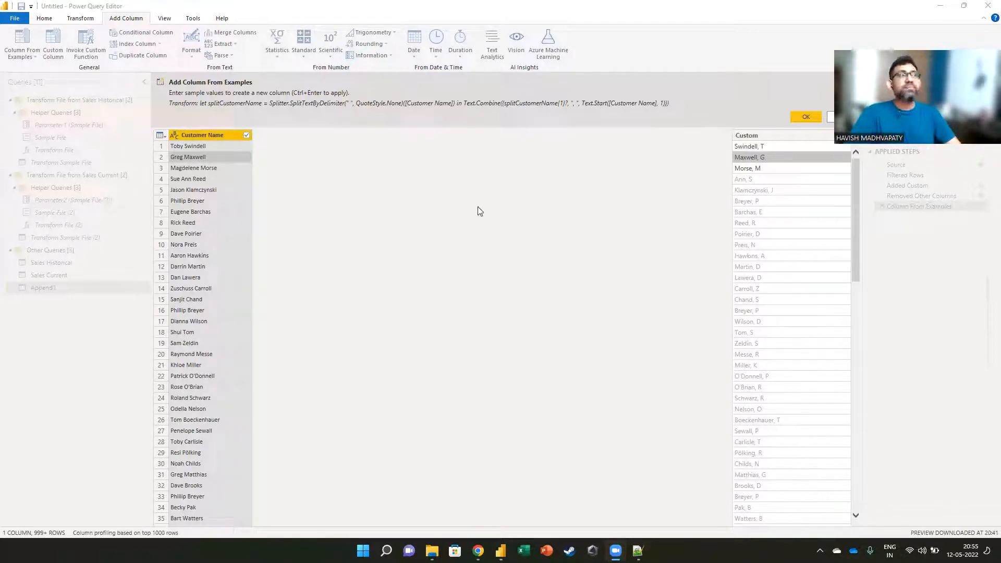
left_click(635, 432)
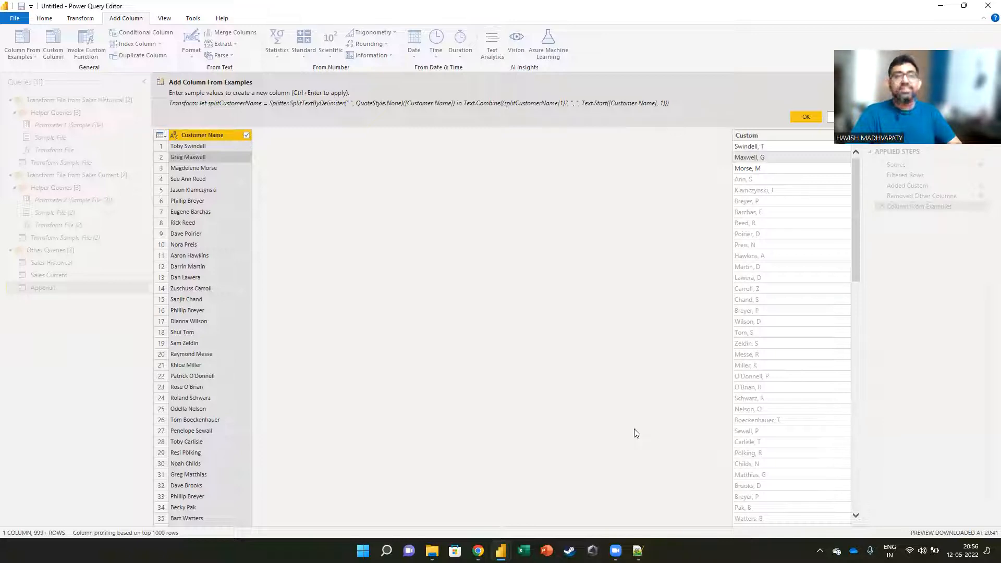
Close the extra browser windows and tabs, including Dropbox, YouTube and GeeksforGeeks
key("alt+Tab")
key("alt+Tab")
key("alt+Tab")
key("alt+Tab")
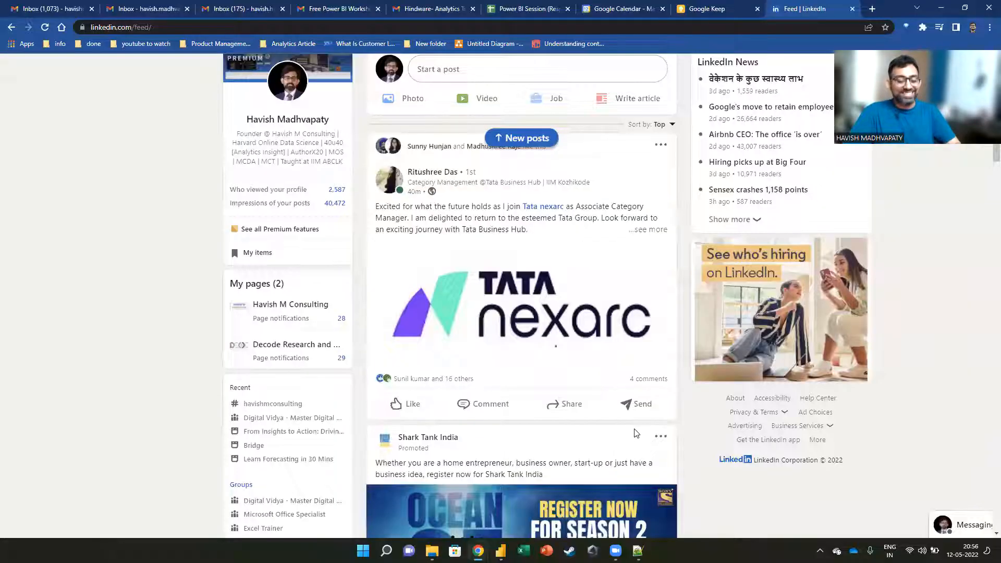
key("alt+Tab")
key("alt+Tab")
key("alt+Tab")
key("alt+Tab")
key("alt+Tab")
key("alt+Tab")
key("alt+shift+Tab")
key("ctrl+w")
key("ctrl+w")
key("ctrl+w")
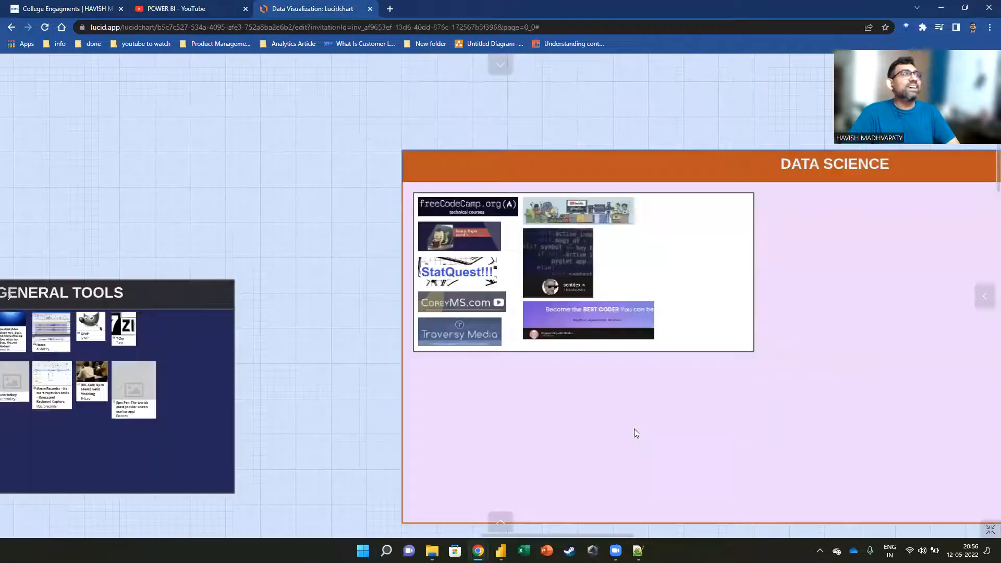
key("ctrl+w")
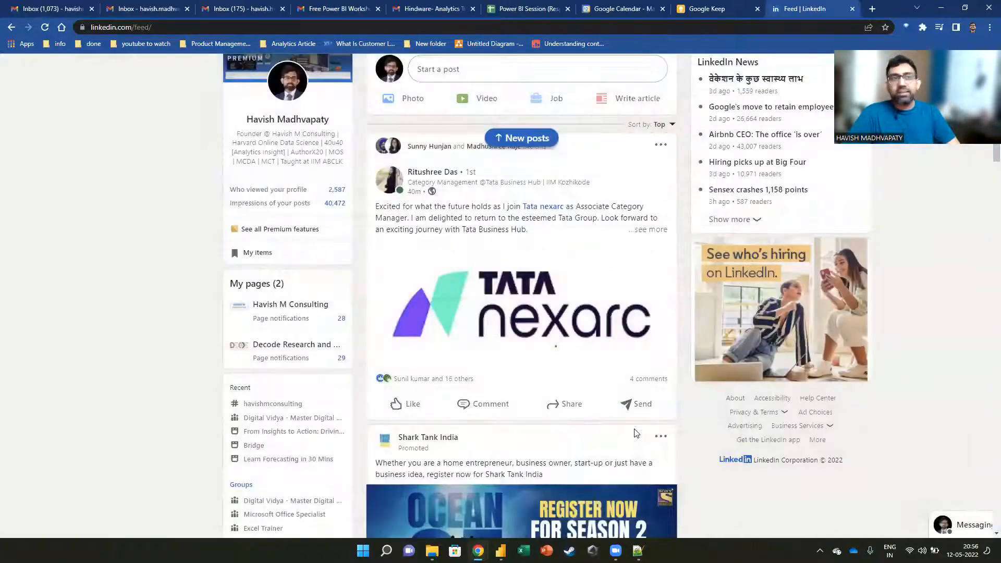
key("alt+Tab")
key("alt+Tab")
key("alt+Tab")
key("alt+Tab")
key("alt+Tab")
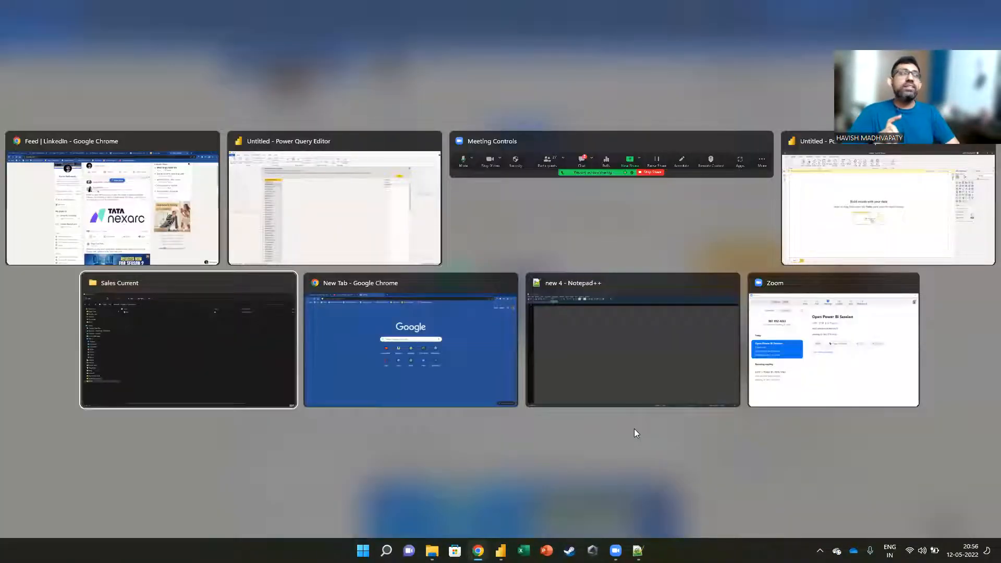
key("ctrl+w")
key("ctrl+w")
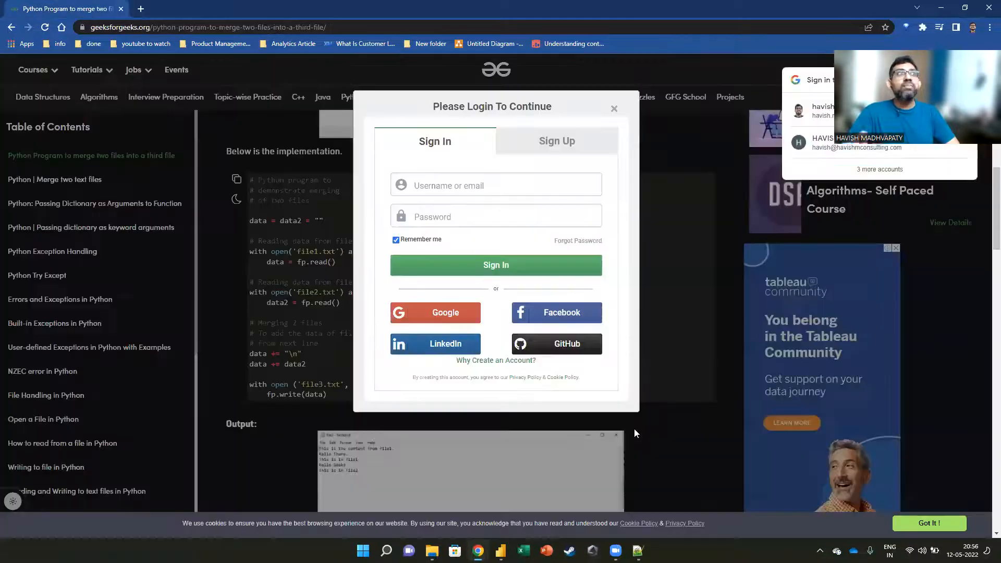
key("ctrl+w")
Close Notepad++ and Power BI Desktop without saving
key("alt+Tab")
key("alt+Tab")
key("alt+Tab")
key("alt+Tab")
key("alt+Tab")
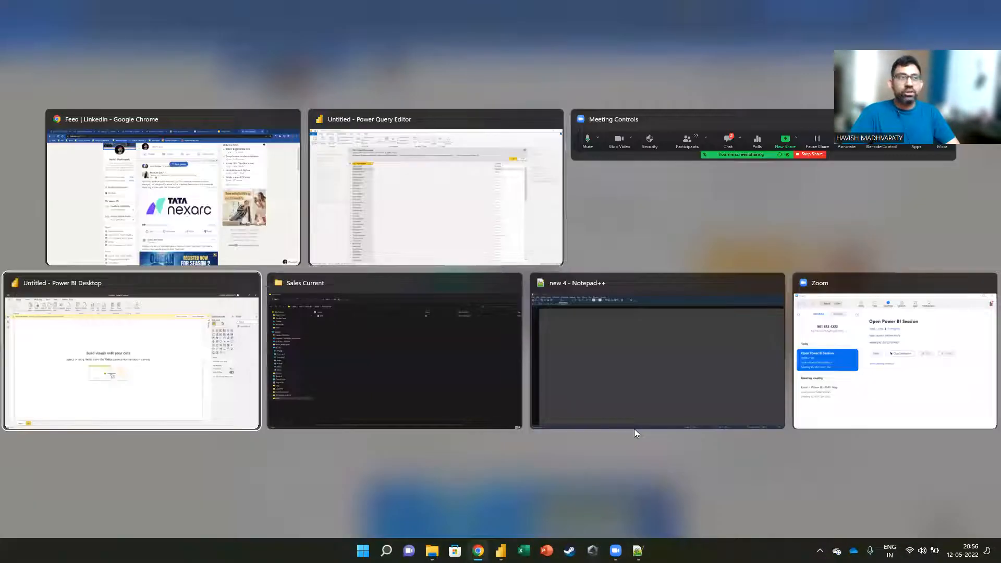
key("alt+F4")
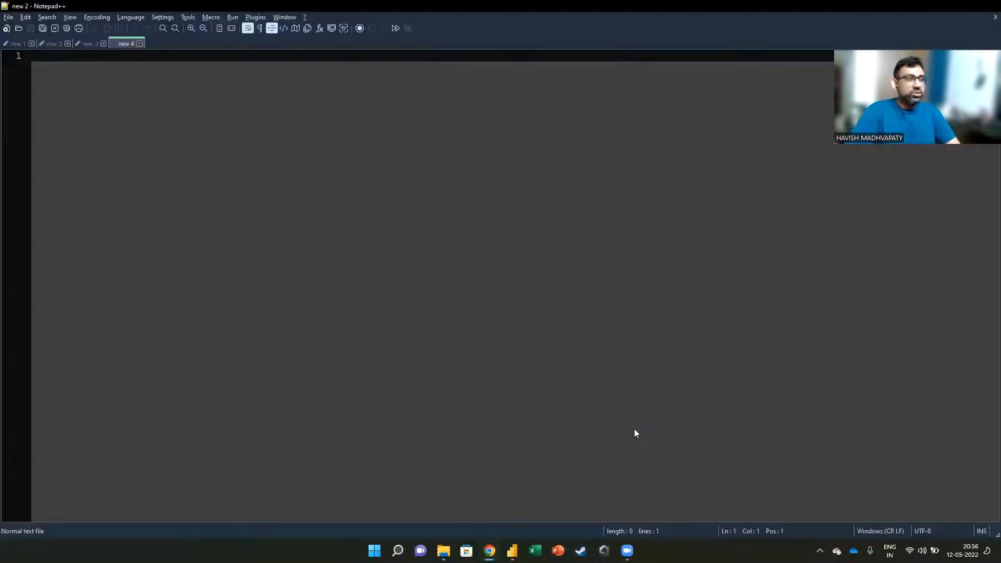
key("alt+Tab")
key("alt+Tab")
key("alt+Tab")
key("alt+Tab")
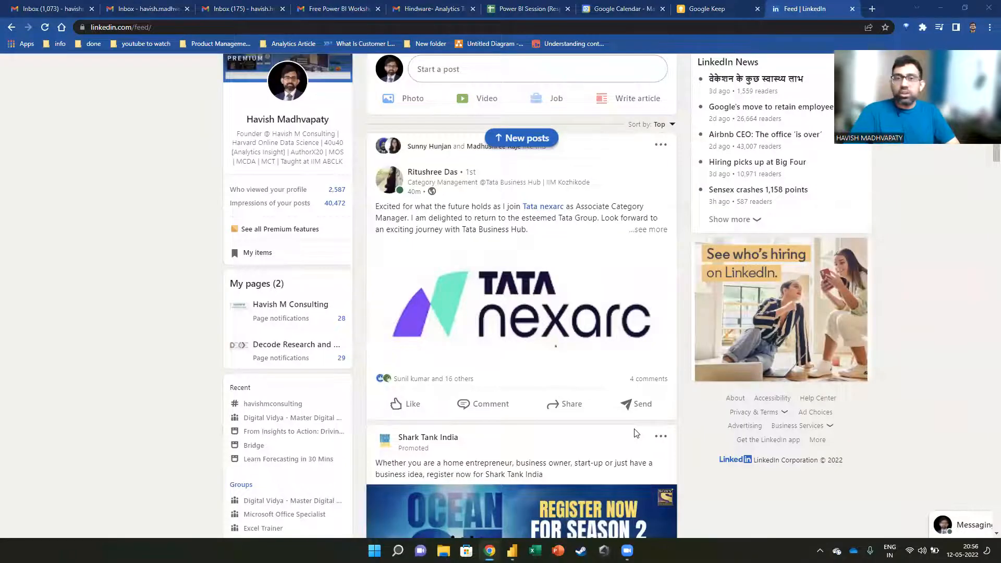
key("alt+Tab")
key("alt+Tab")
key("alt+Tab")
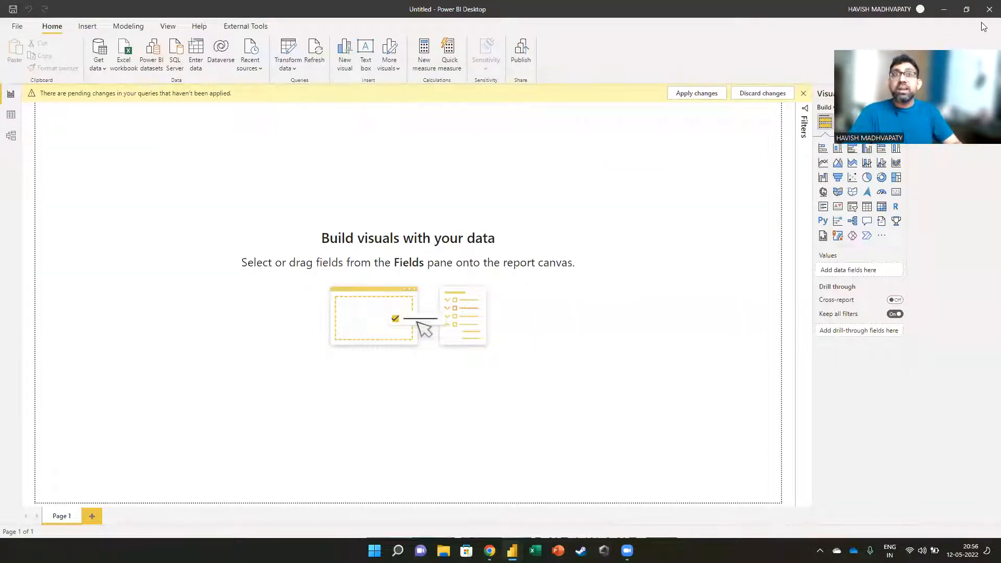
left_click(989, 9)
left_click(542, 290)
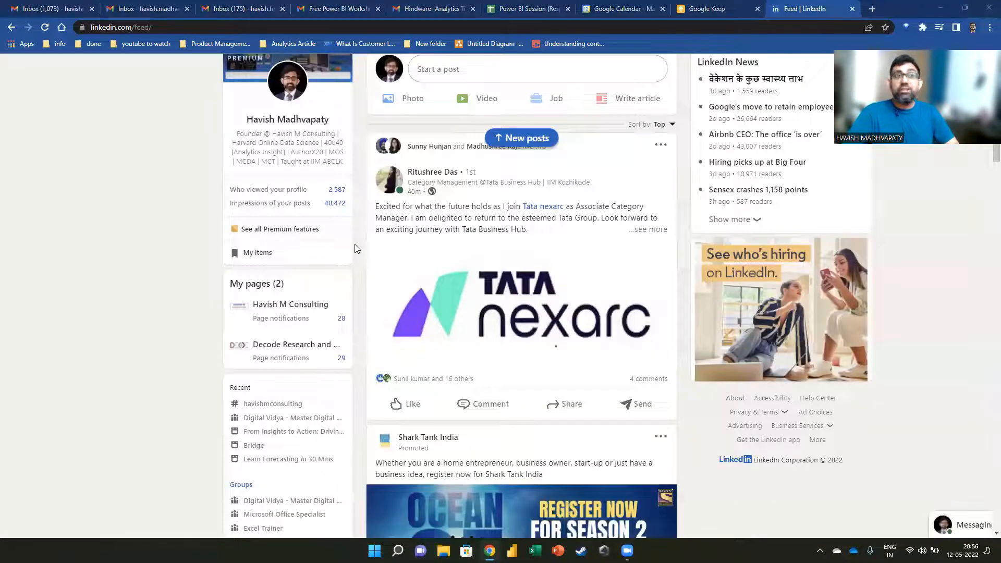
key("alt+Tab")
key("alt+Tab")
Open PBI Samples.pdf from OneDrive's Better Charts > PBI Reports > Small folder
key("super+e")
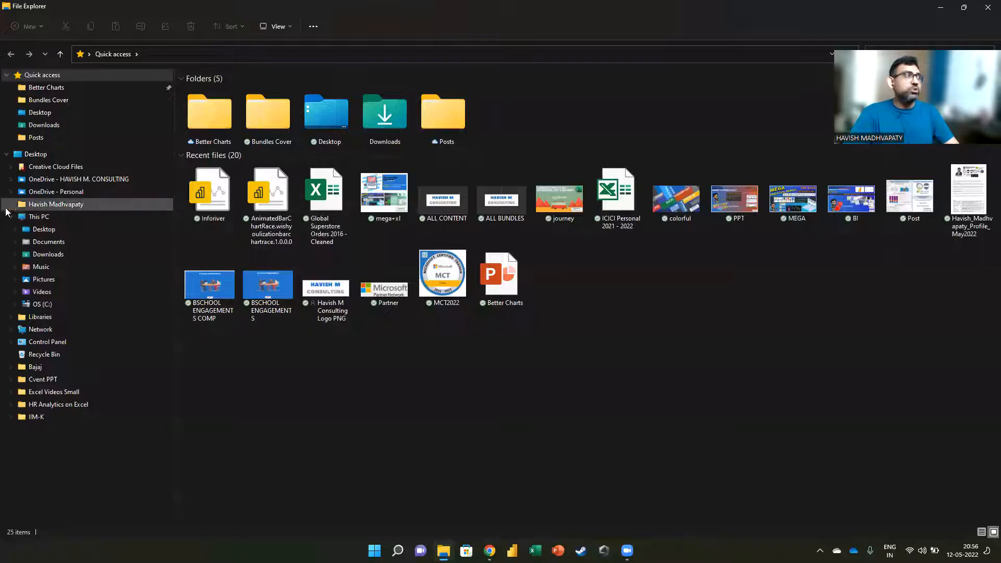
left_click(72, 183)
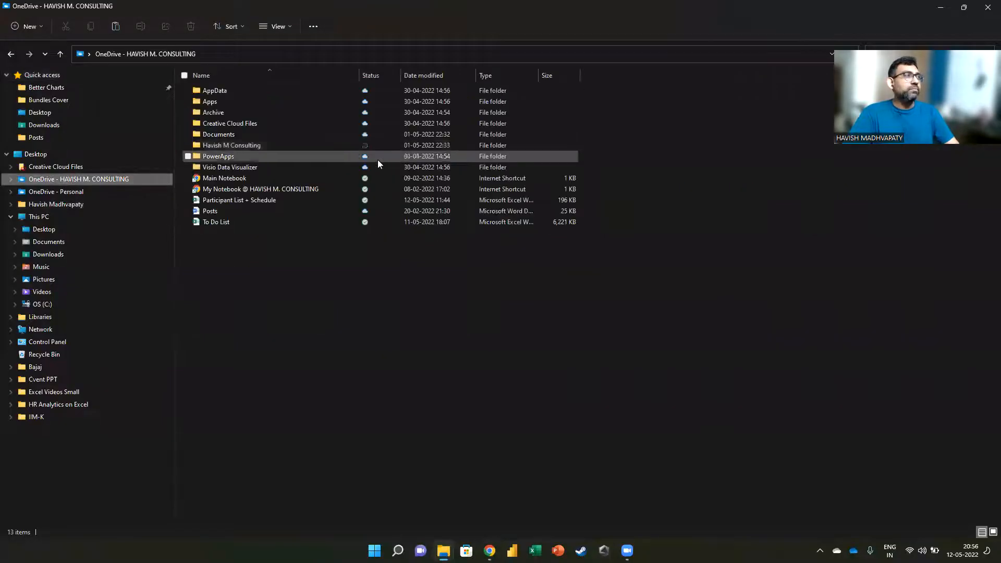
left_click(271, 148)
double_click(271, 147)
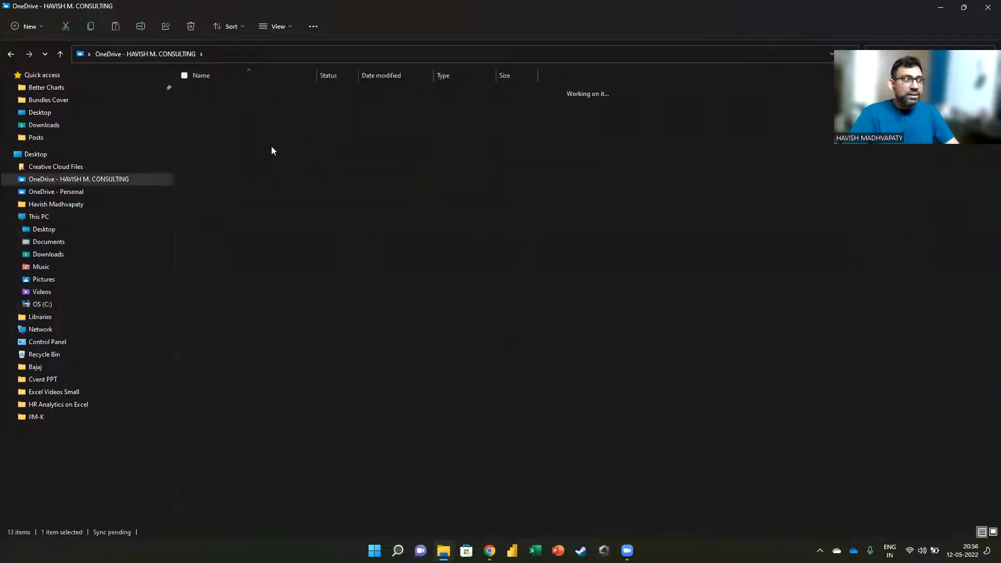
left_click(73, 88)
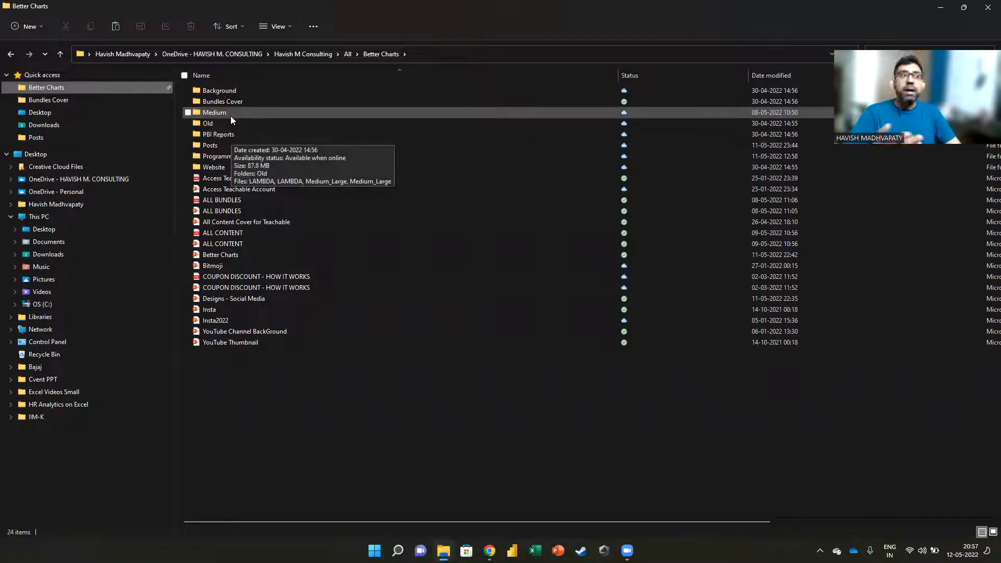
left_click(227, 135)
double_click(228, 135)
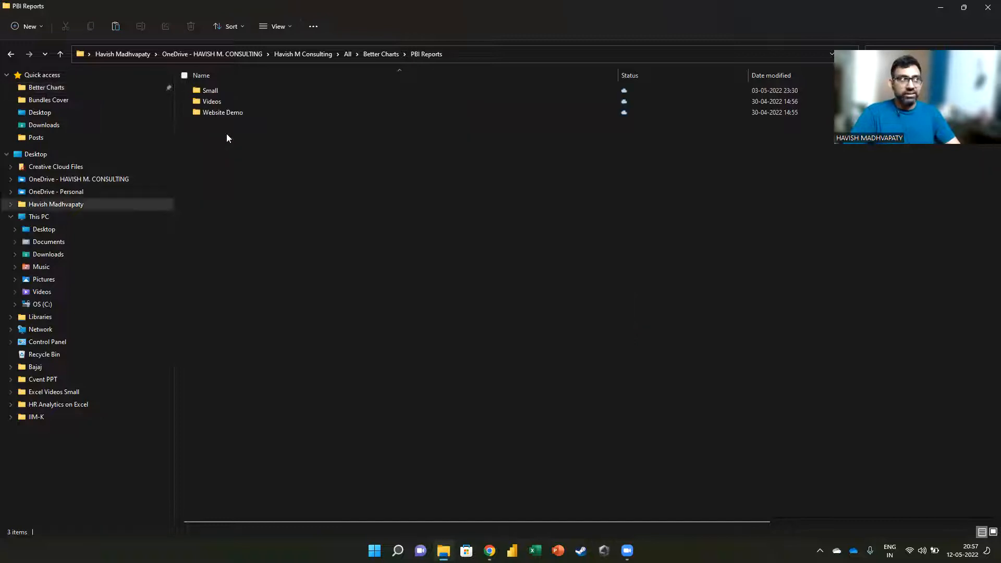
left_click(237, 93)
double_click(238, 93)
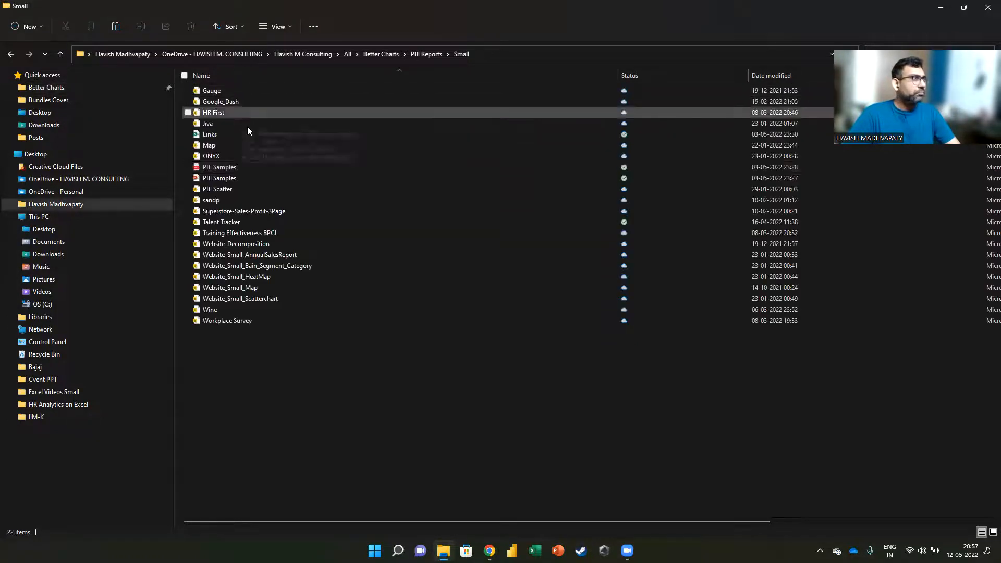
left_click(246, 167)
double_click(246, 167)
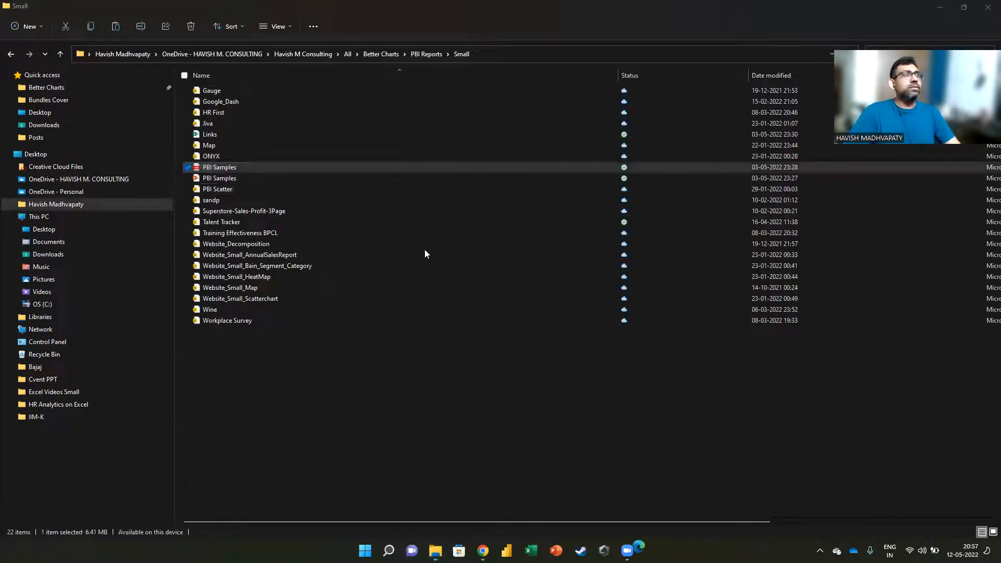
Maximize Edge and scroll down through the PBI Samples.pdf report pages
left_click(629, 18)
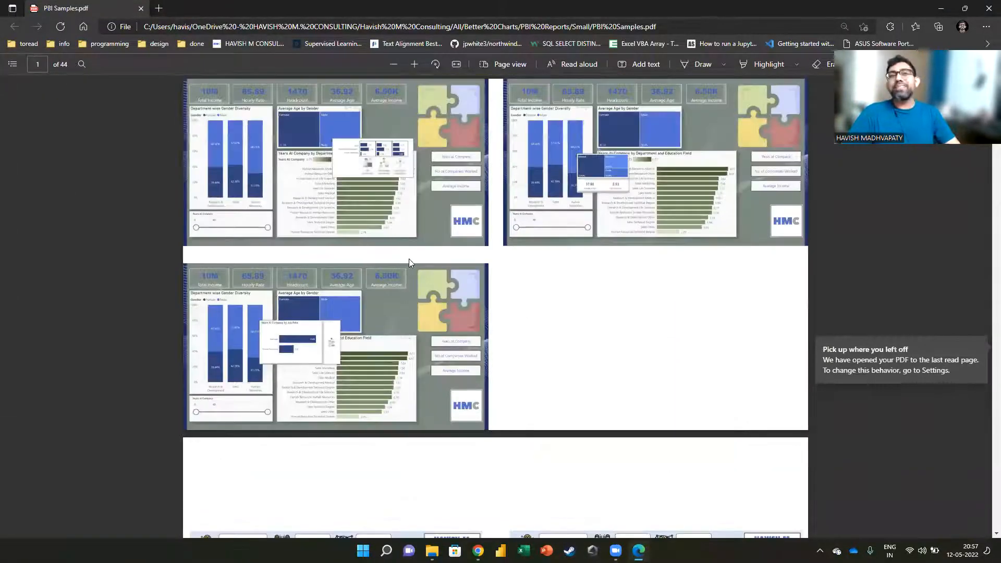
scroll(409, 259, "up", 1, "ctrl")
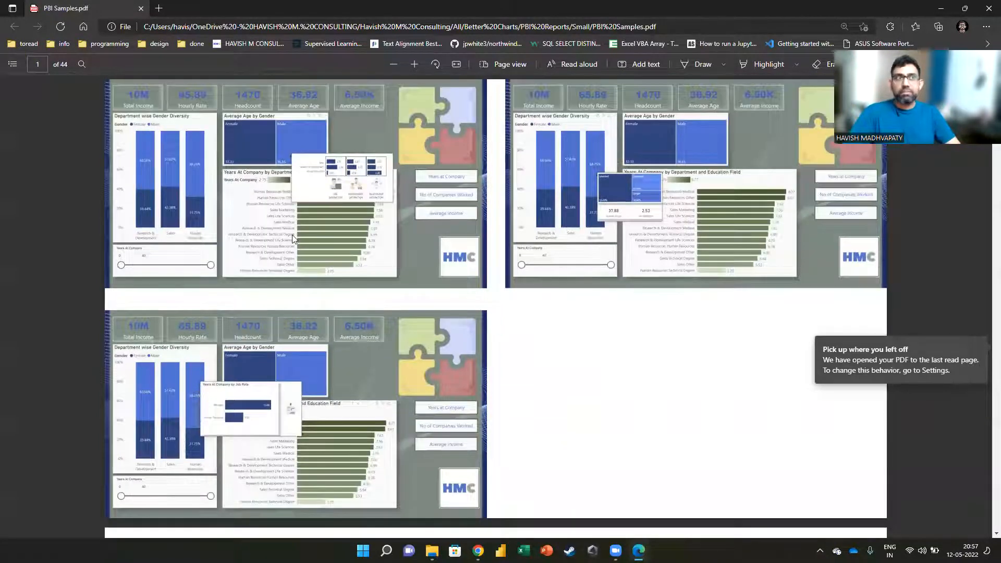
scroll(291, 237, "down", 12)
scroll(291, 239, "down", 12)
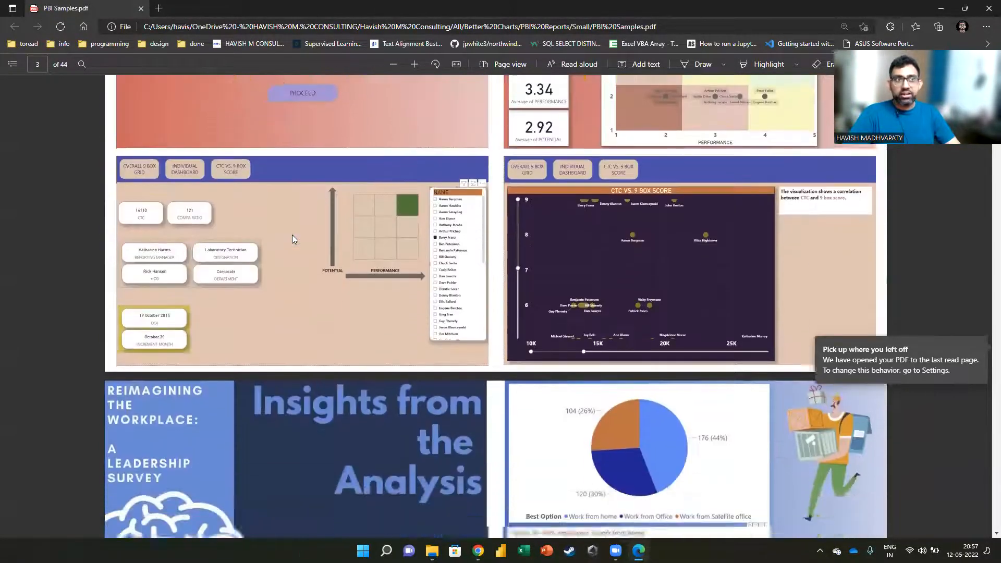